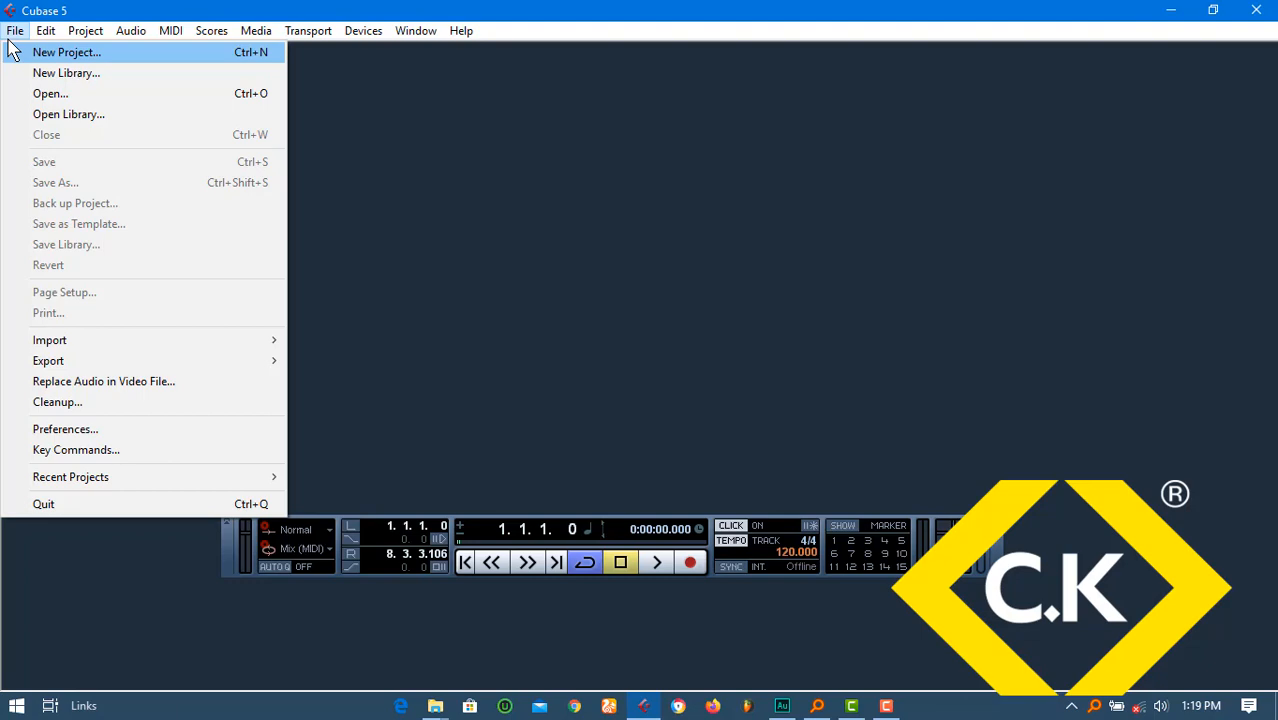
Create a new project from the Empty template, using the beat folder on the Desktop as its project folder
left_click(36, 55)
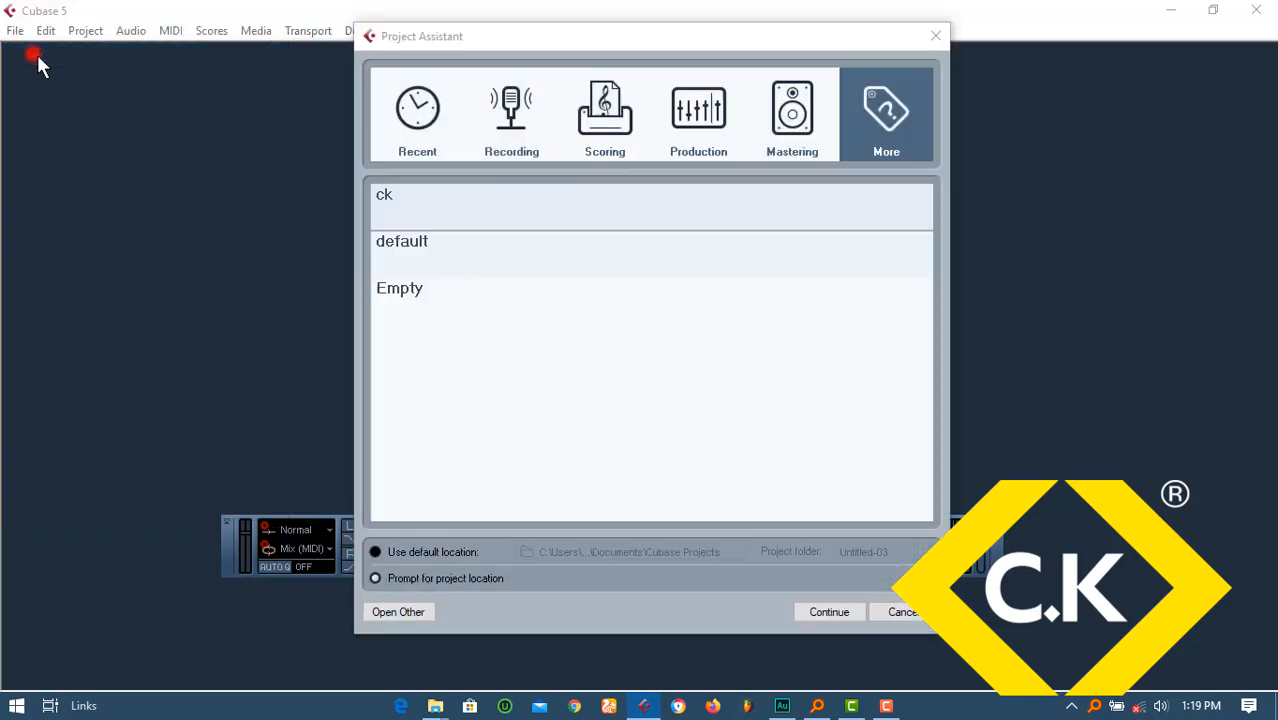
double_click(555, 288)
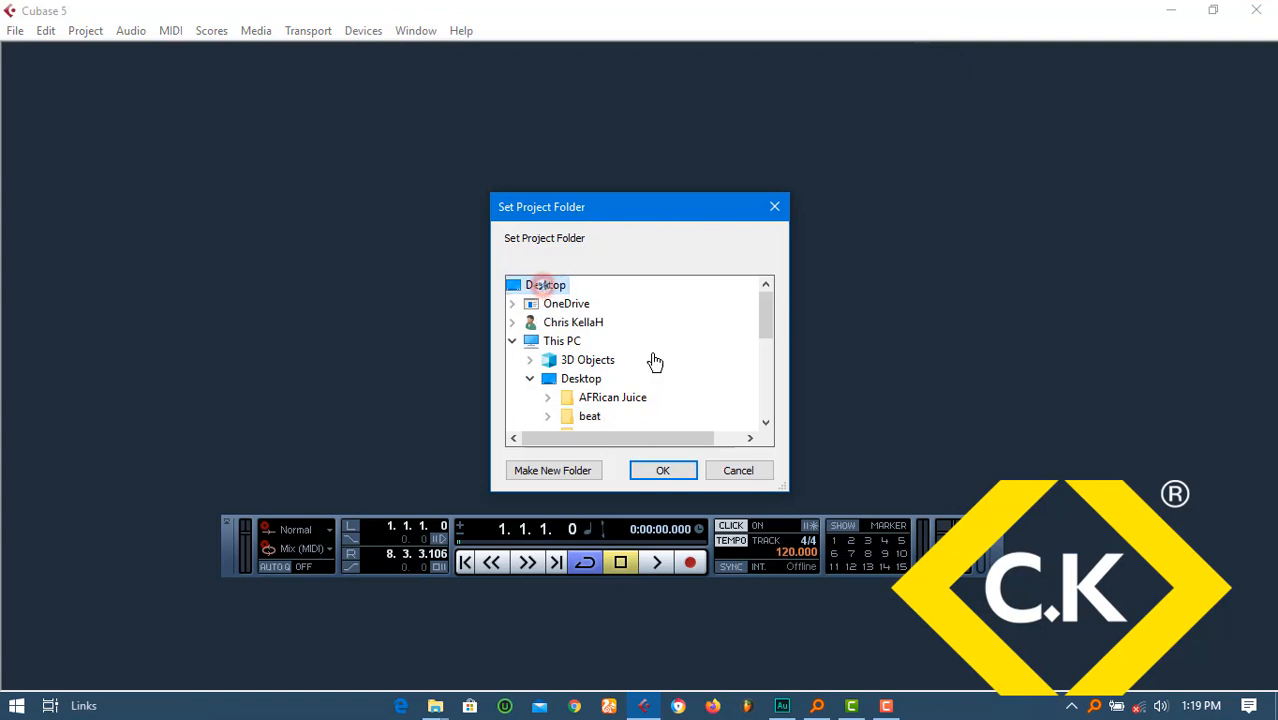
left_click(765, 422)
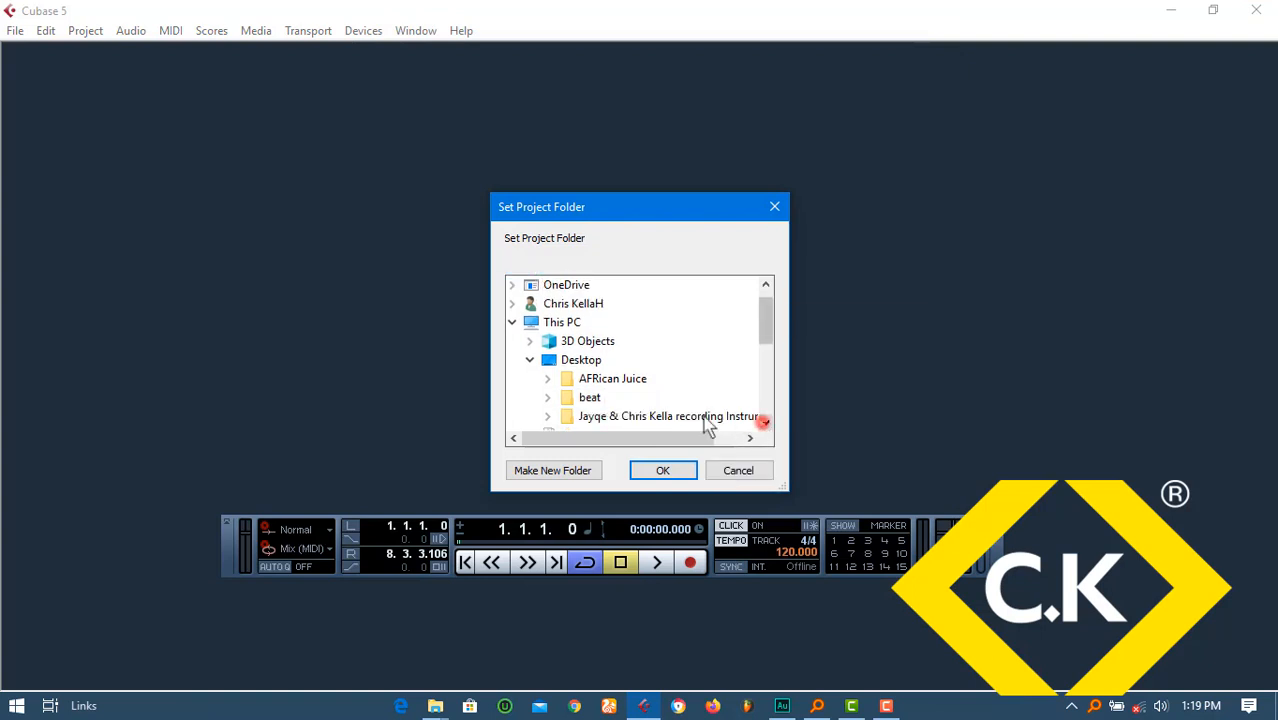
left_click(582, 402)
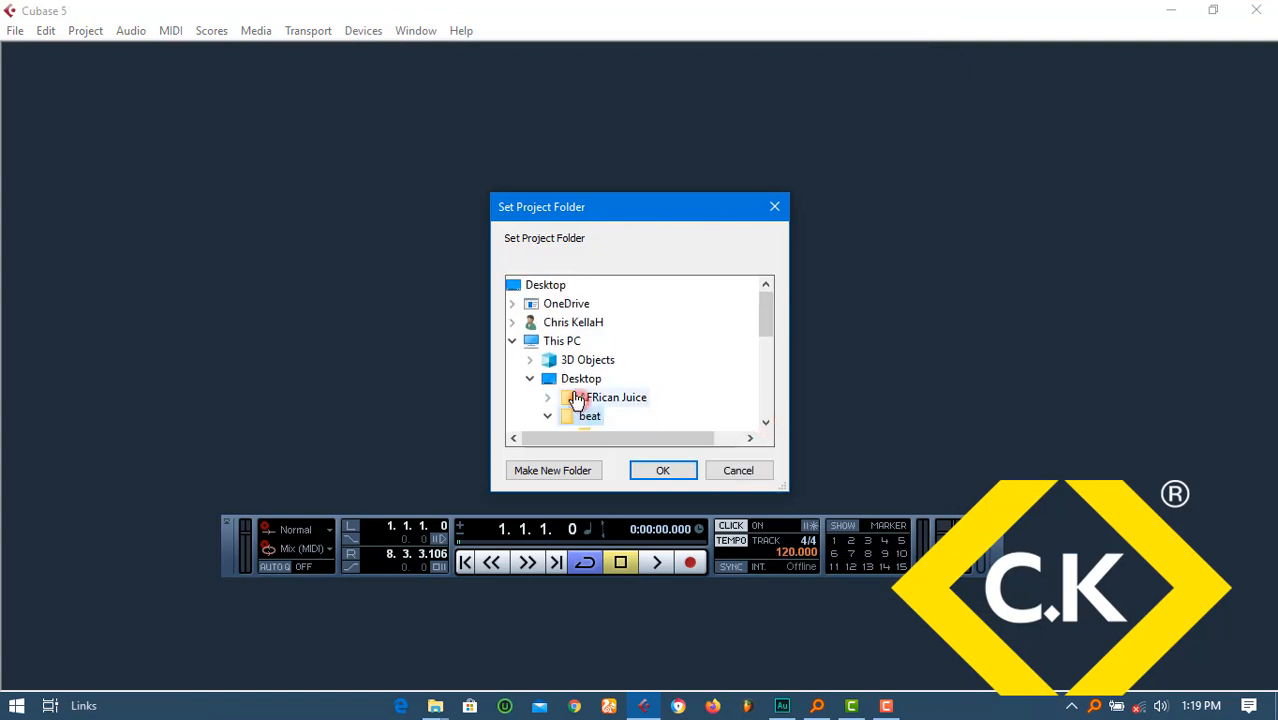
left_click(570, 389)
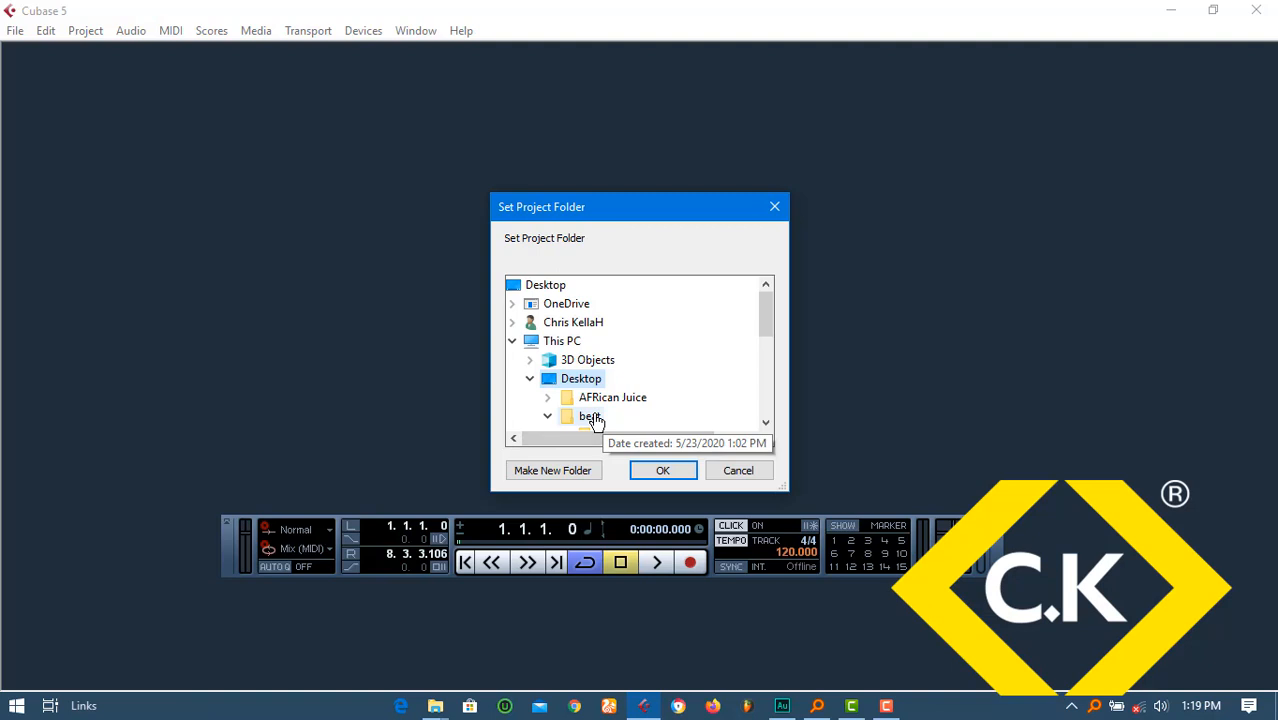
left_click(591, 417)
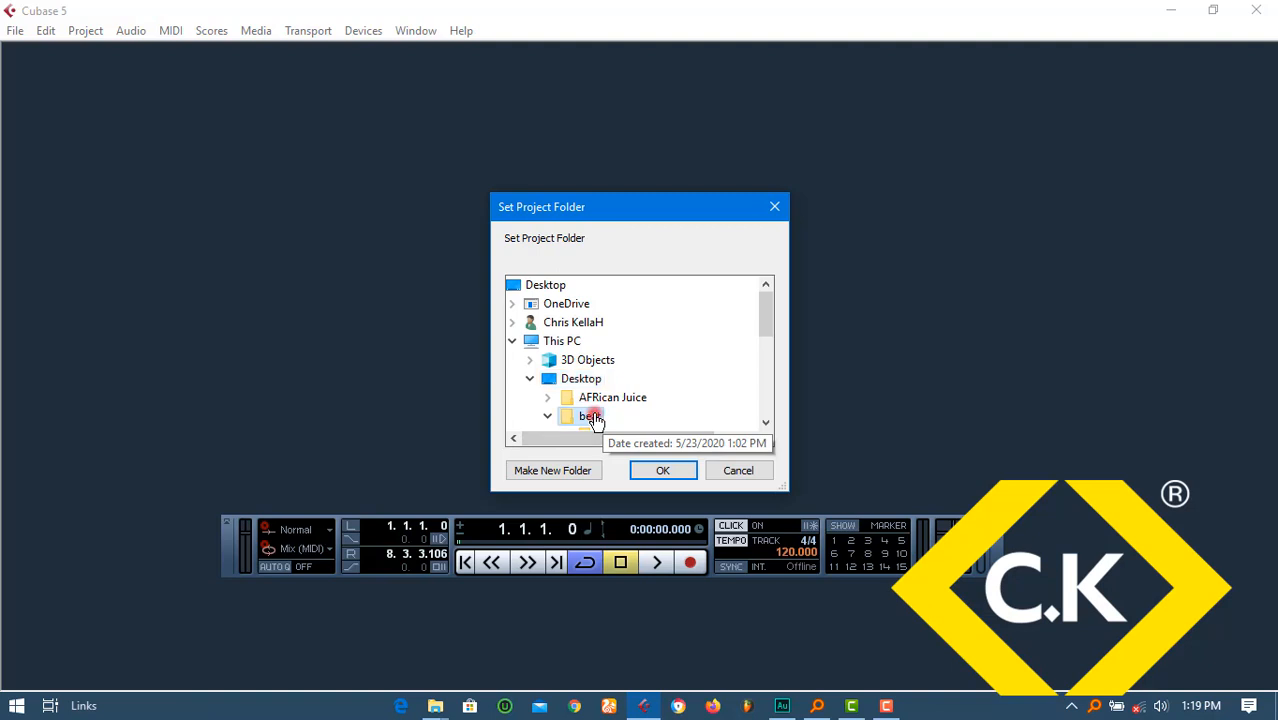
left_click(663, 474)
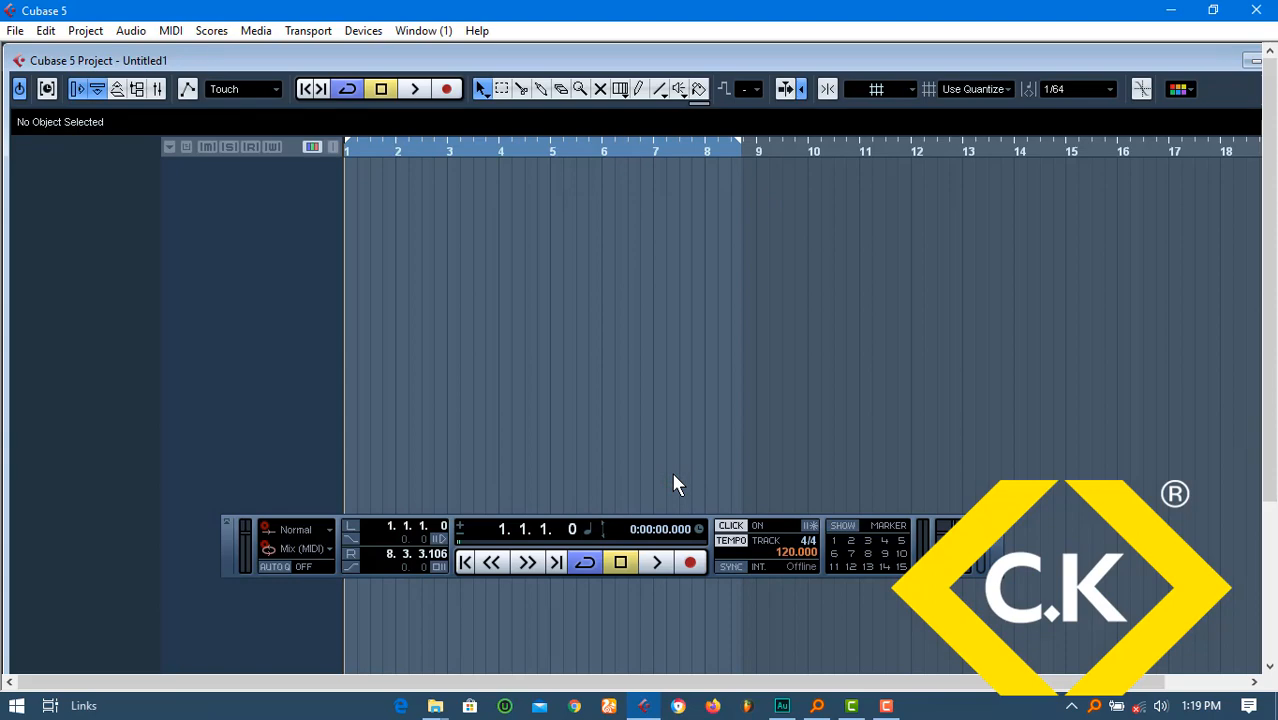
Save the project as beat in the beat folder, replacing the existing beat.cpr file
key("ctrl+s")
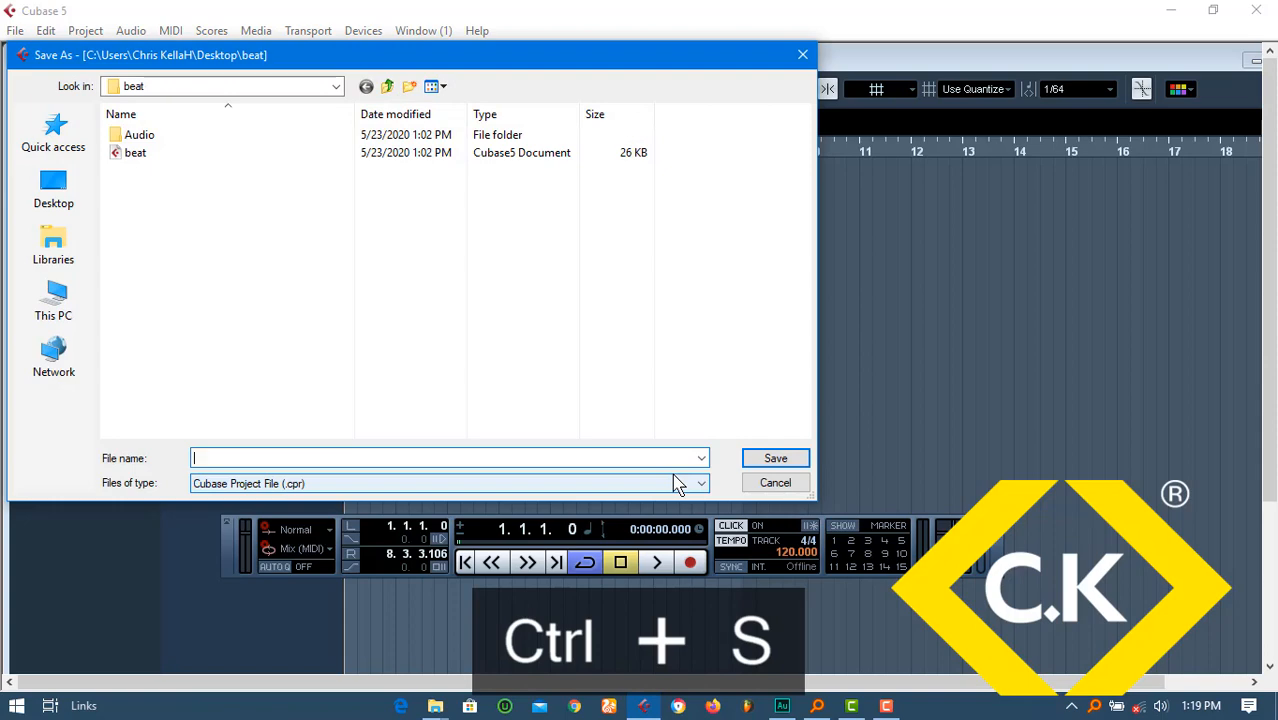
left_click(474, 154)
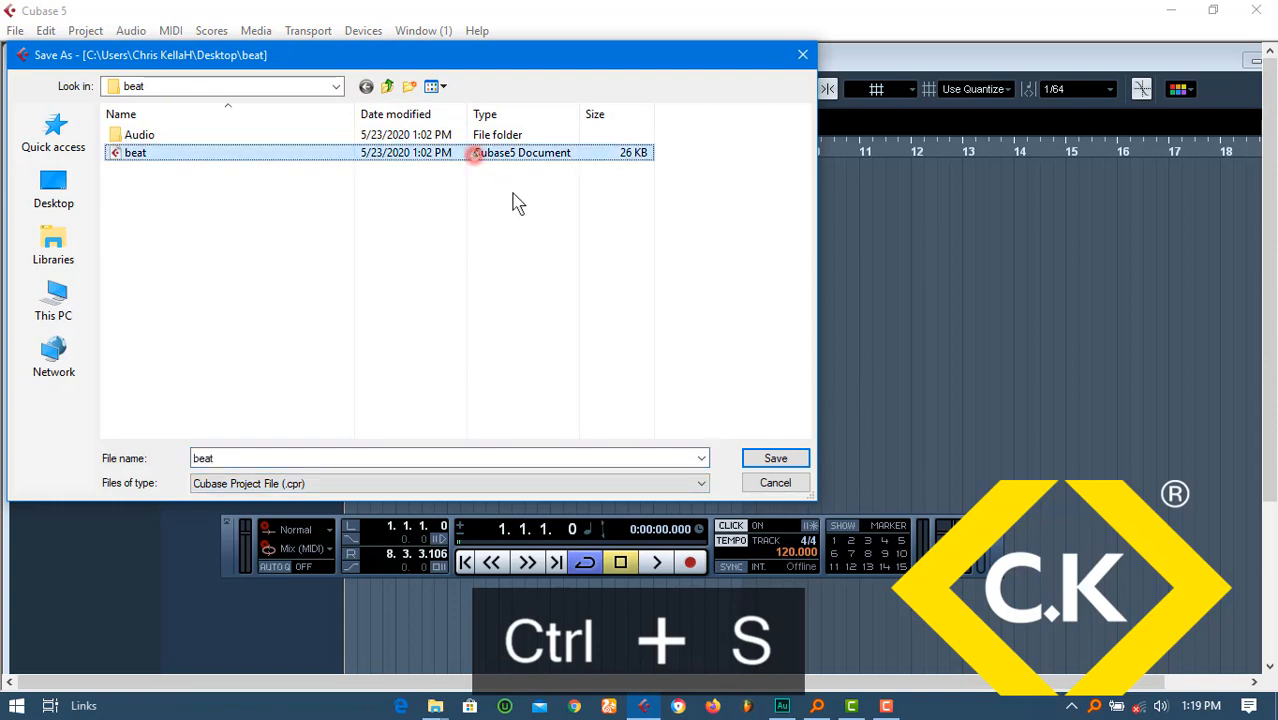
left_click(775, 458)
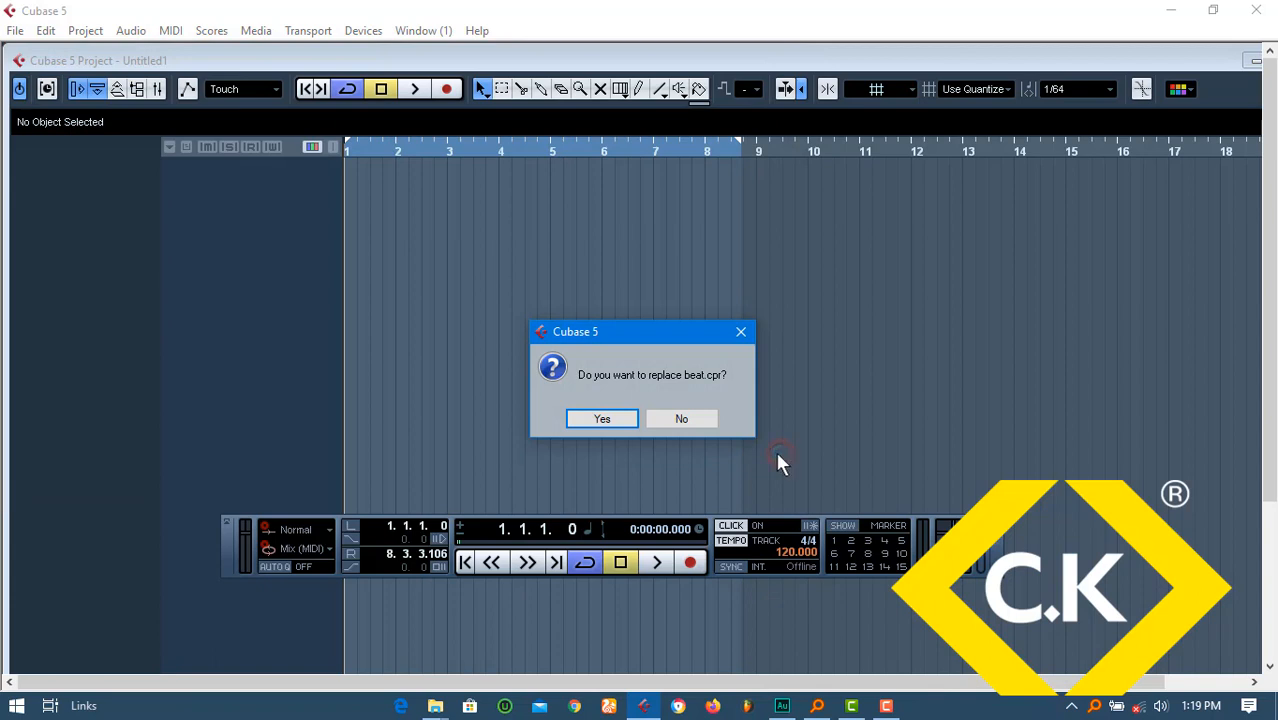
left_click(604, 418)
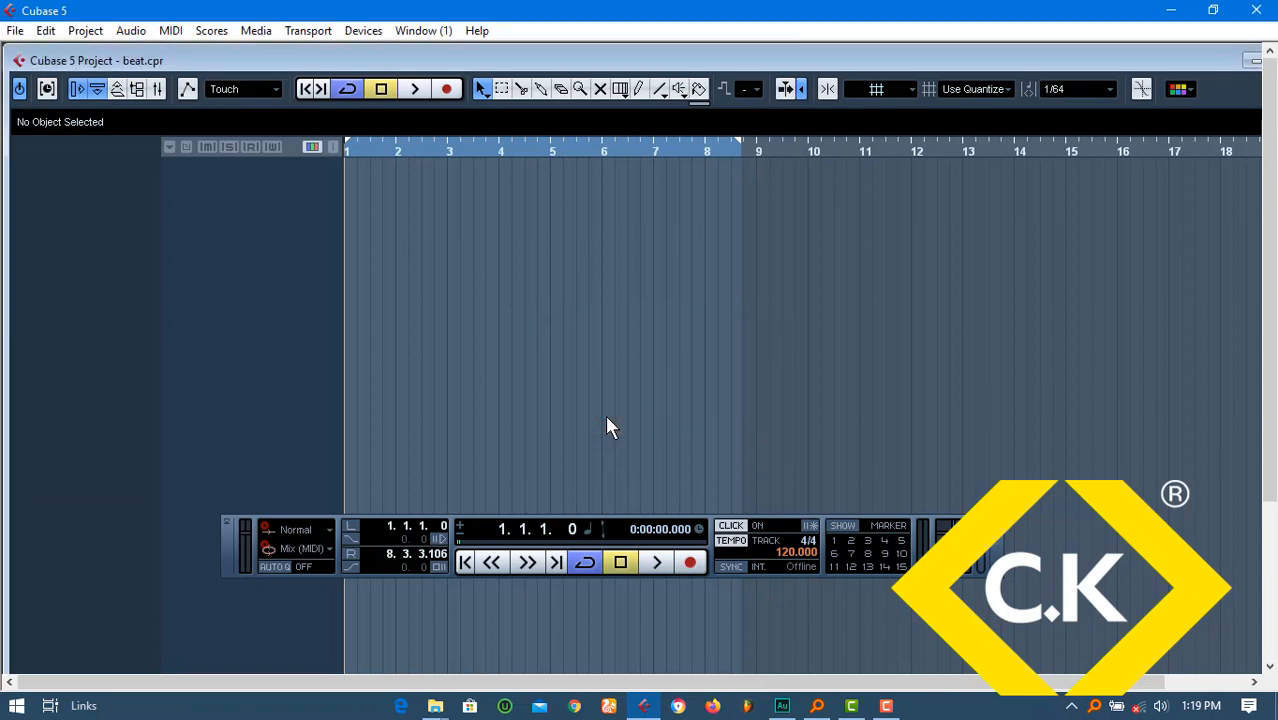
Switch the project from track tempo to fixed tempo and set it to 100 BPM, keeping the metronome click on
key("c")
key("c")
left_click(731, 541)
double_click(788, 553)
key("Return")
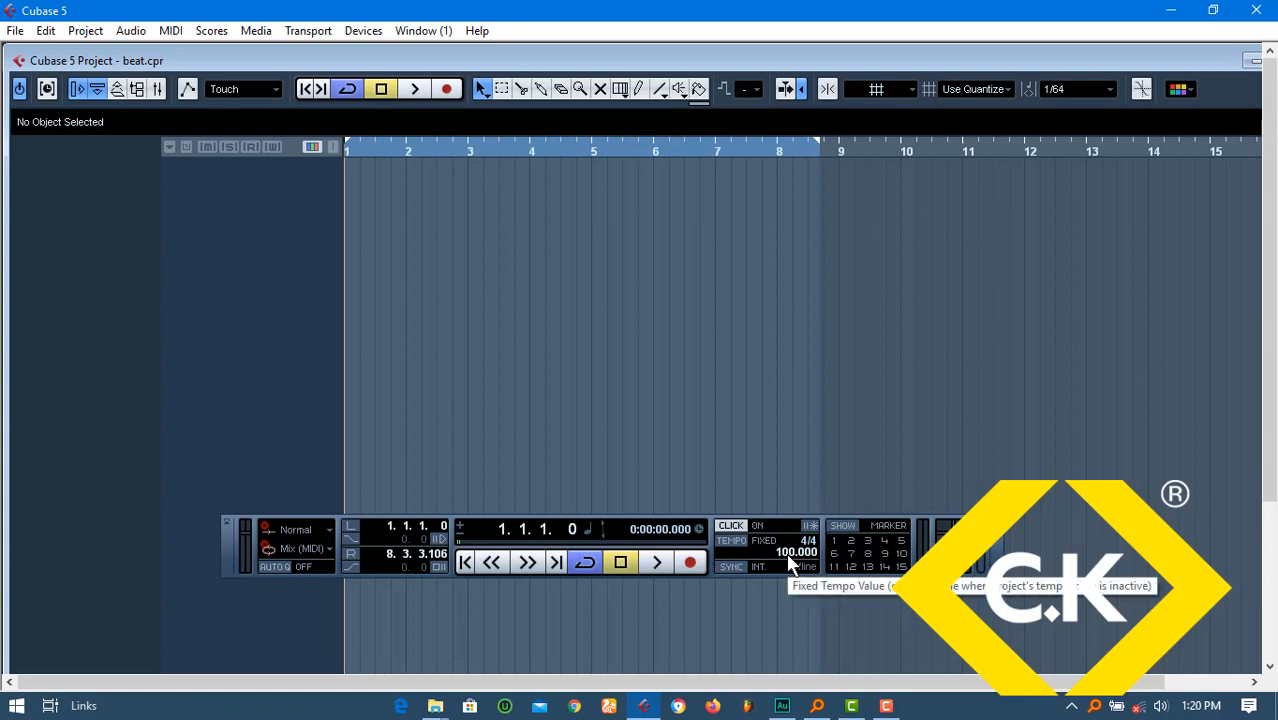
Play the empty project briefly to hear the metronome click, and save the project
key("space")
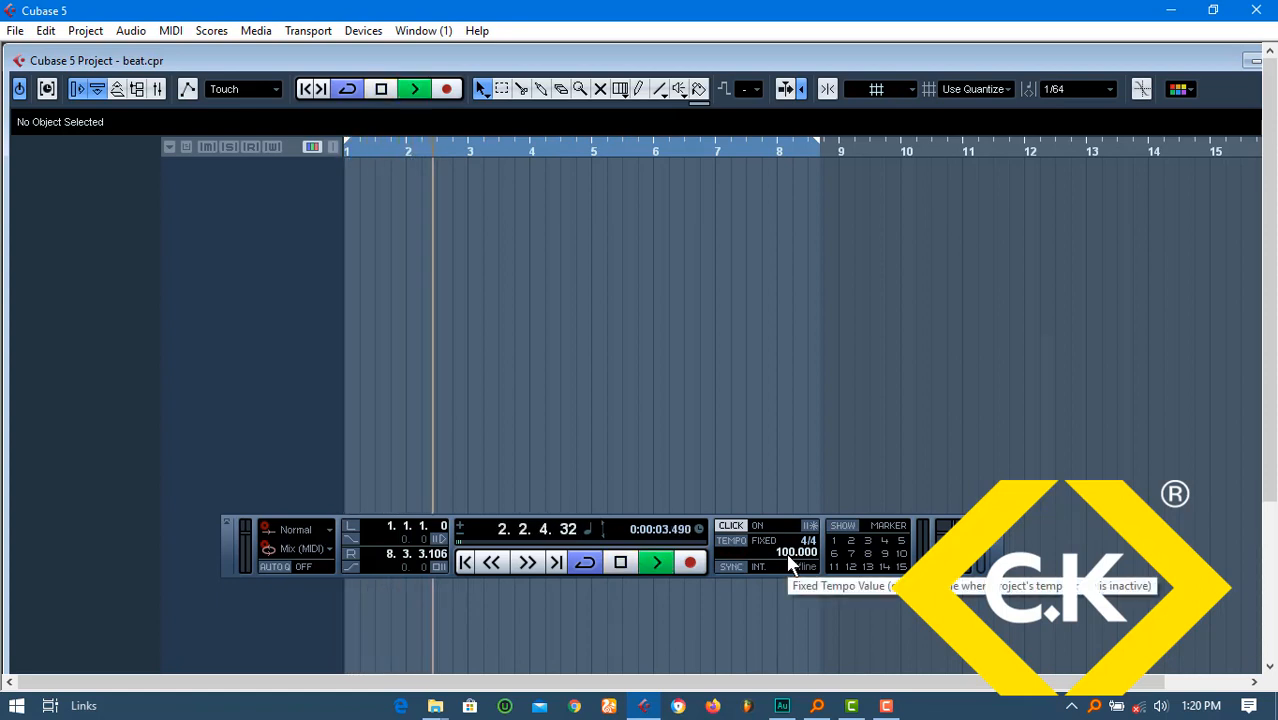
key("space")
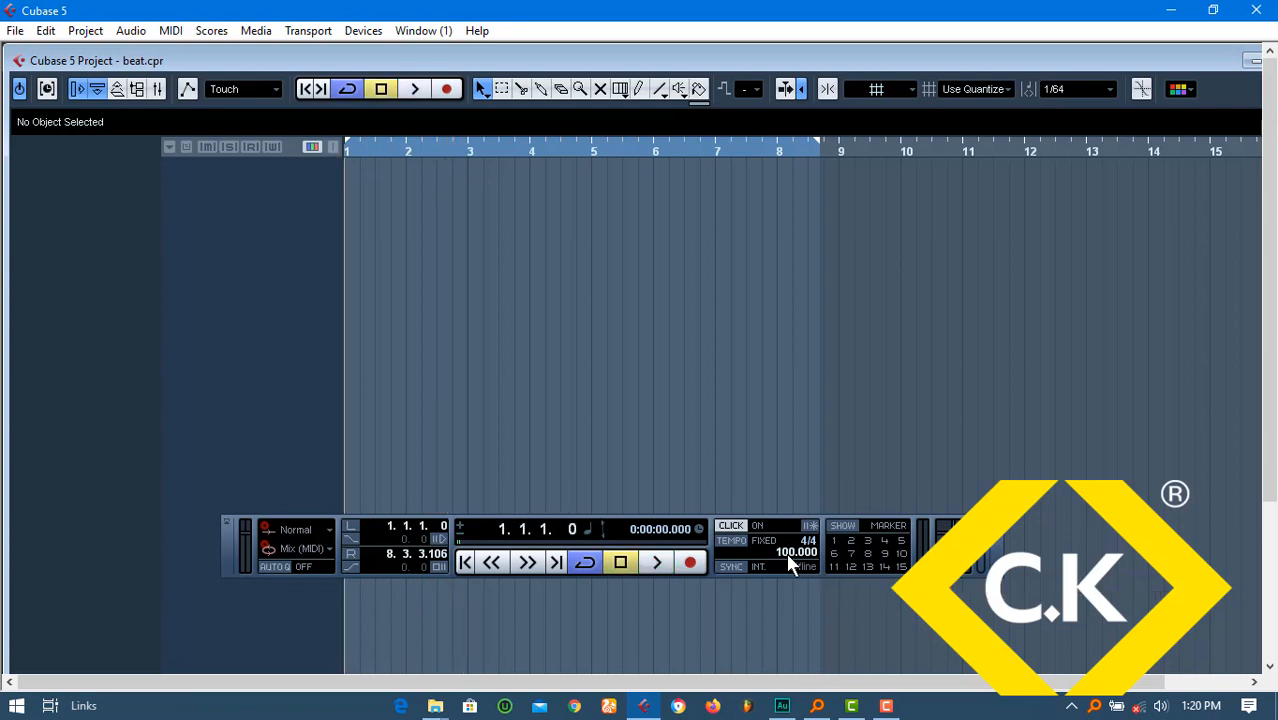
key("ctrl+s")
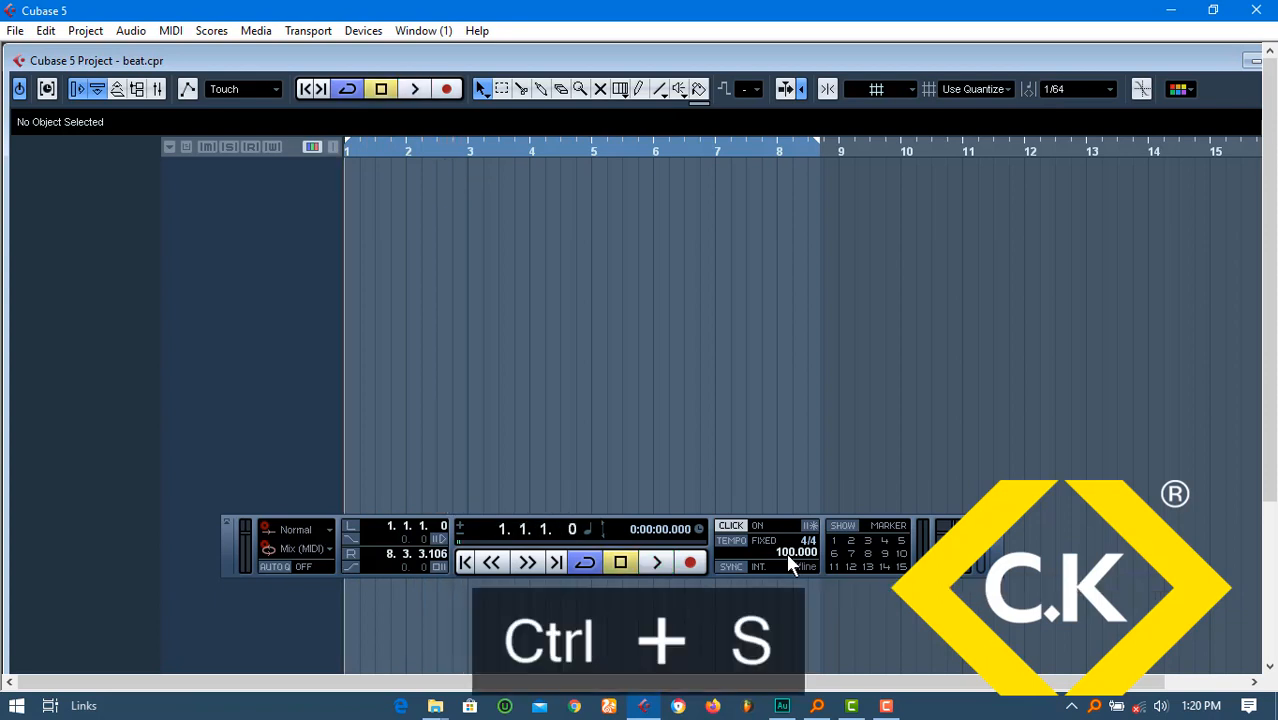
Maximize the project window, turn on Snap, and set the quantize value to 1/8
double_click(1034, 56)
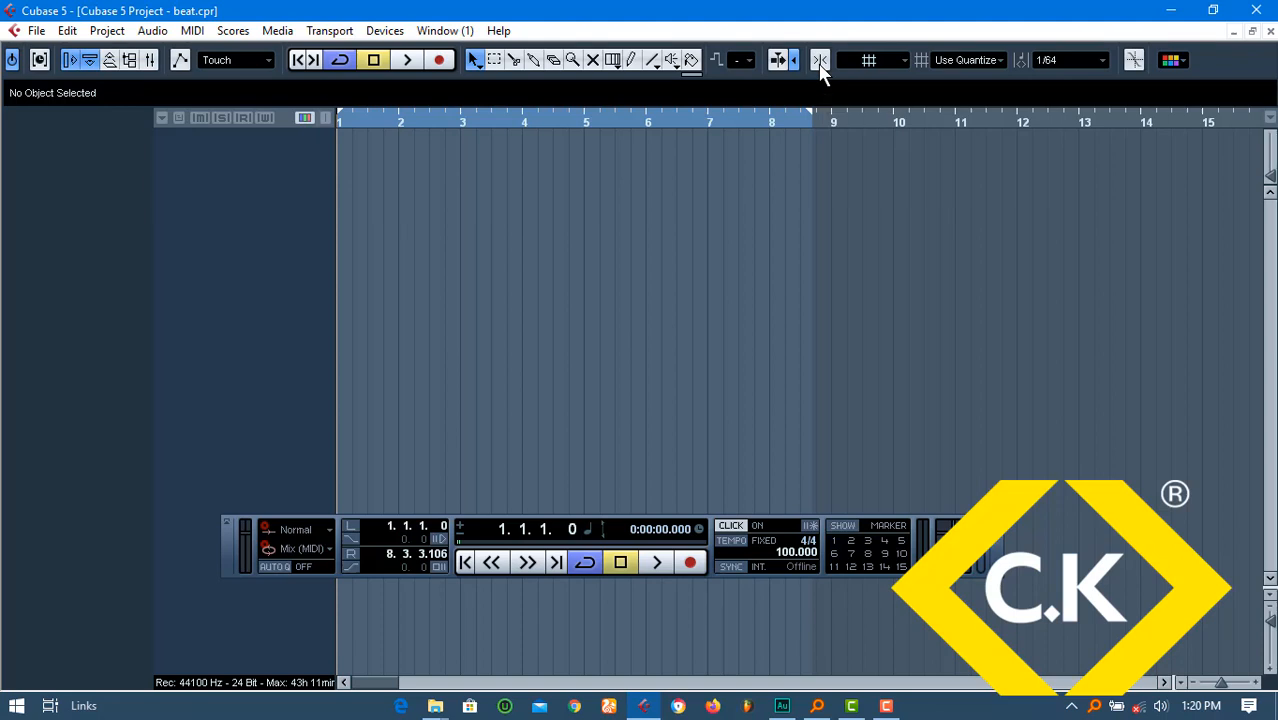
left_click(819, 62)
left_click(1045, 60)
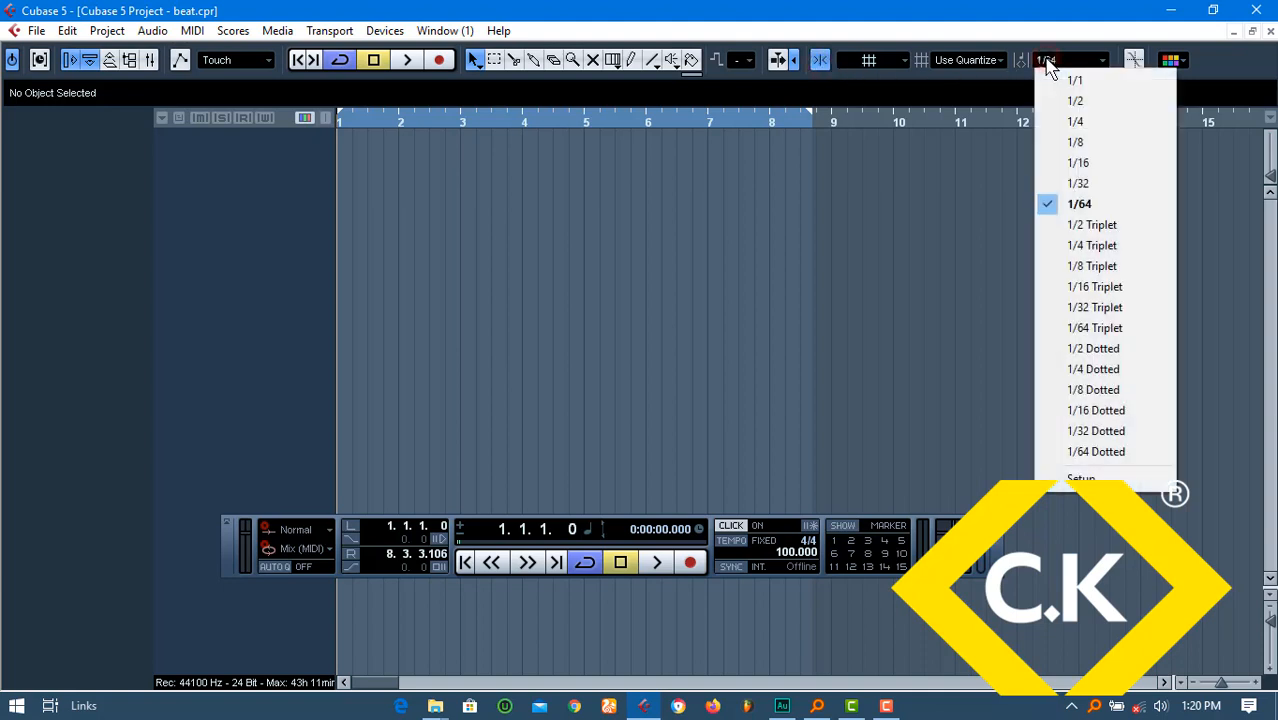
left_click(1100, 143)
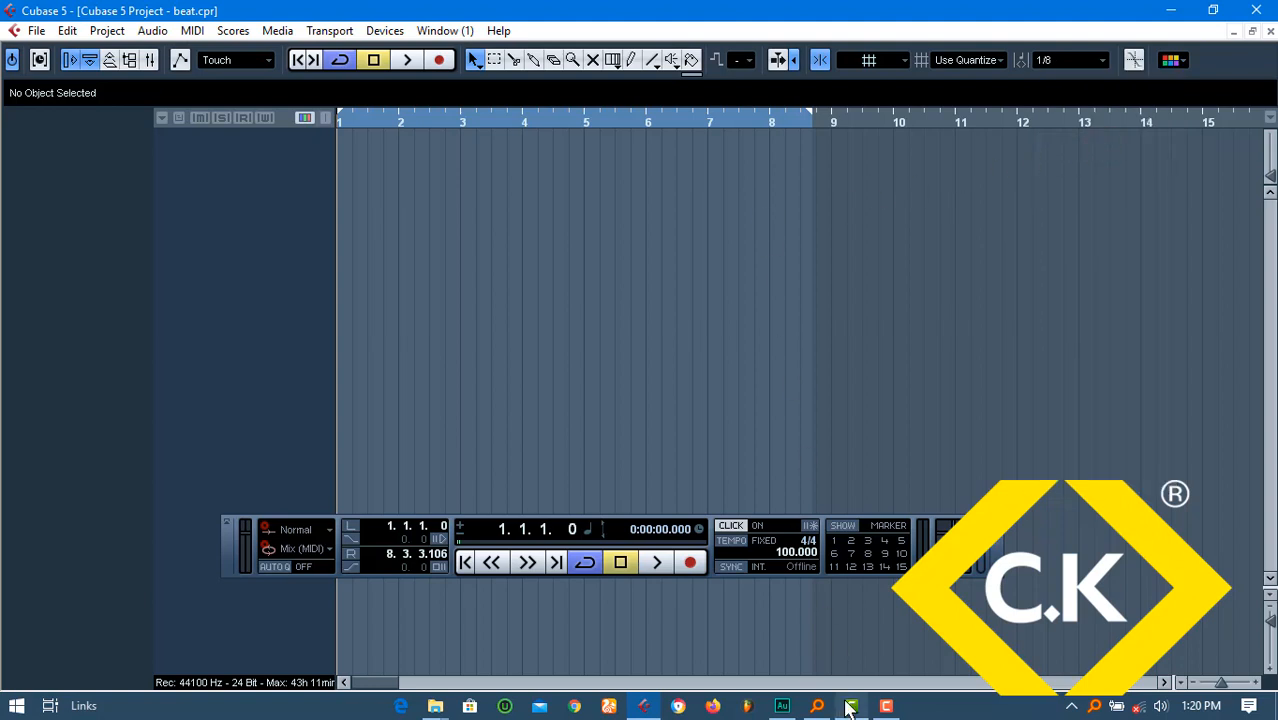
Switch to File Explorer and import the K BREATH sample from the drum kit folder as an audio track in Cubase, accepting the import options
mouse_move(850, 706)
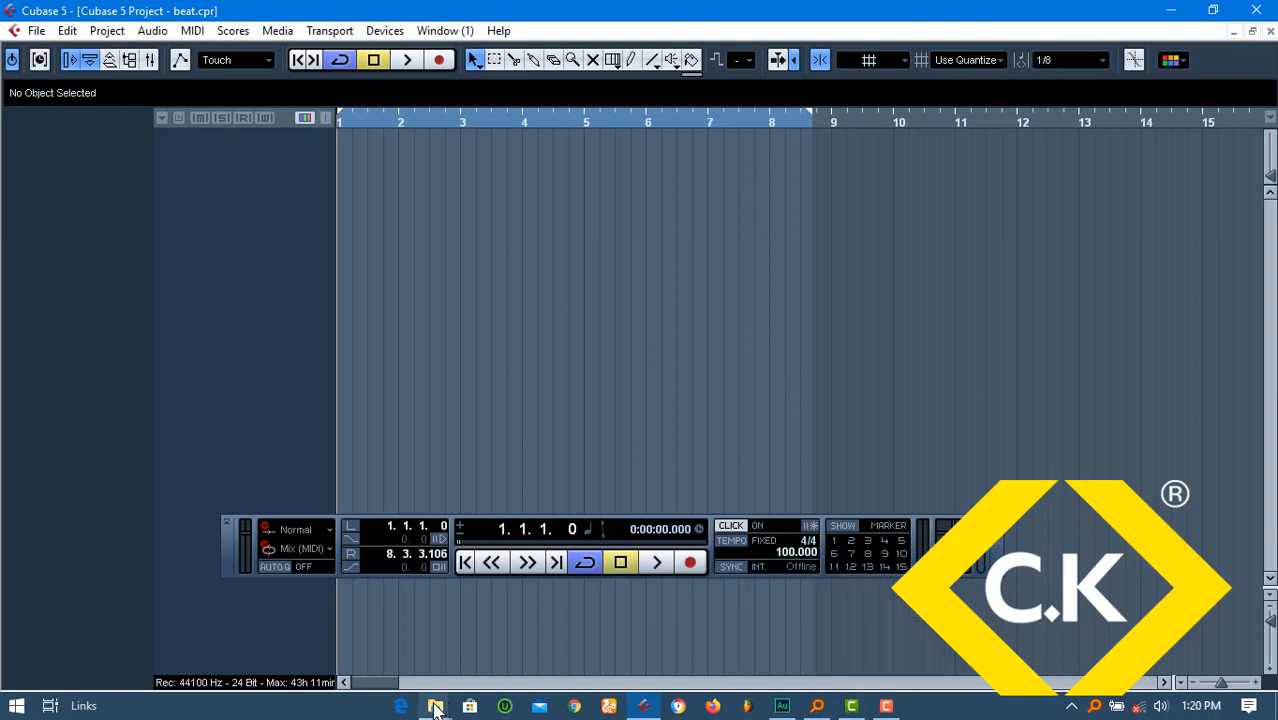
mouse_move(435, 707)
left_click(490, 630)
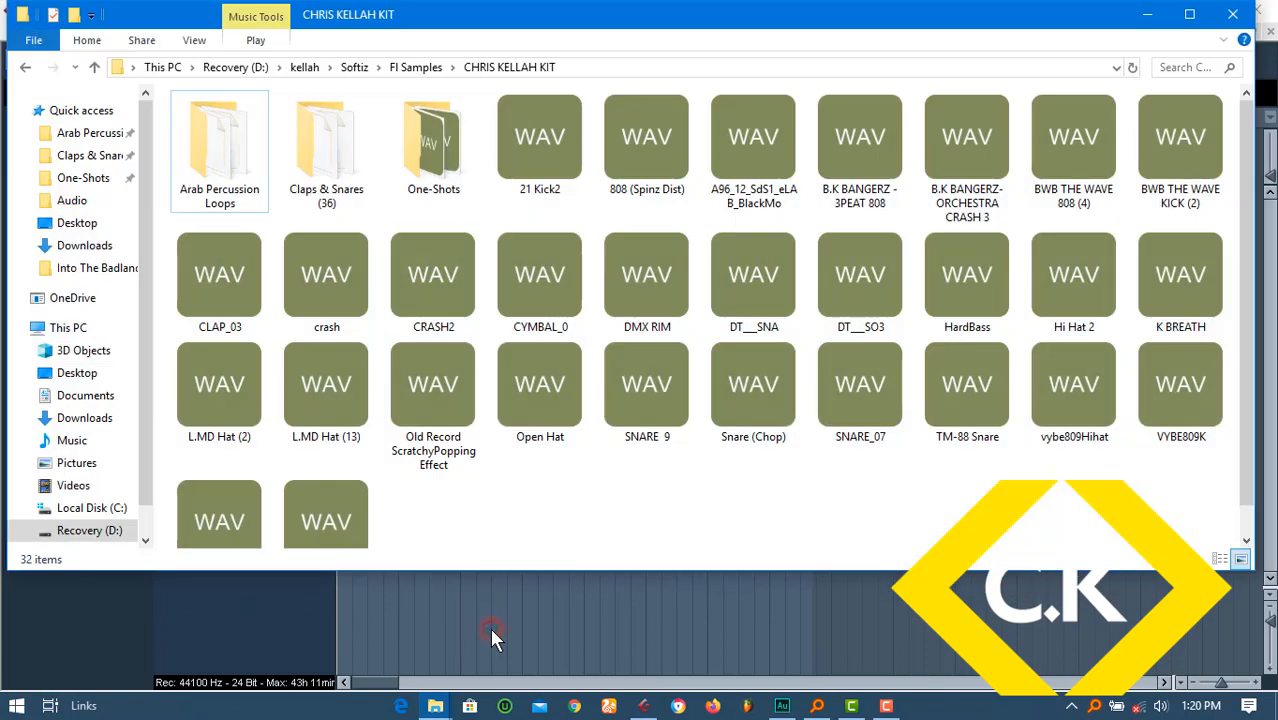
left_click(538, 162)
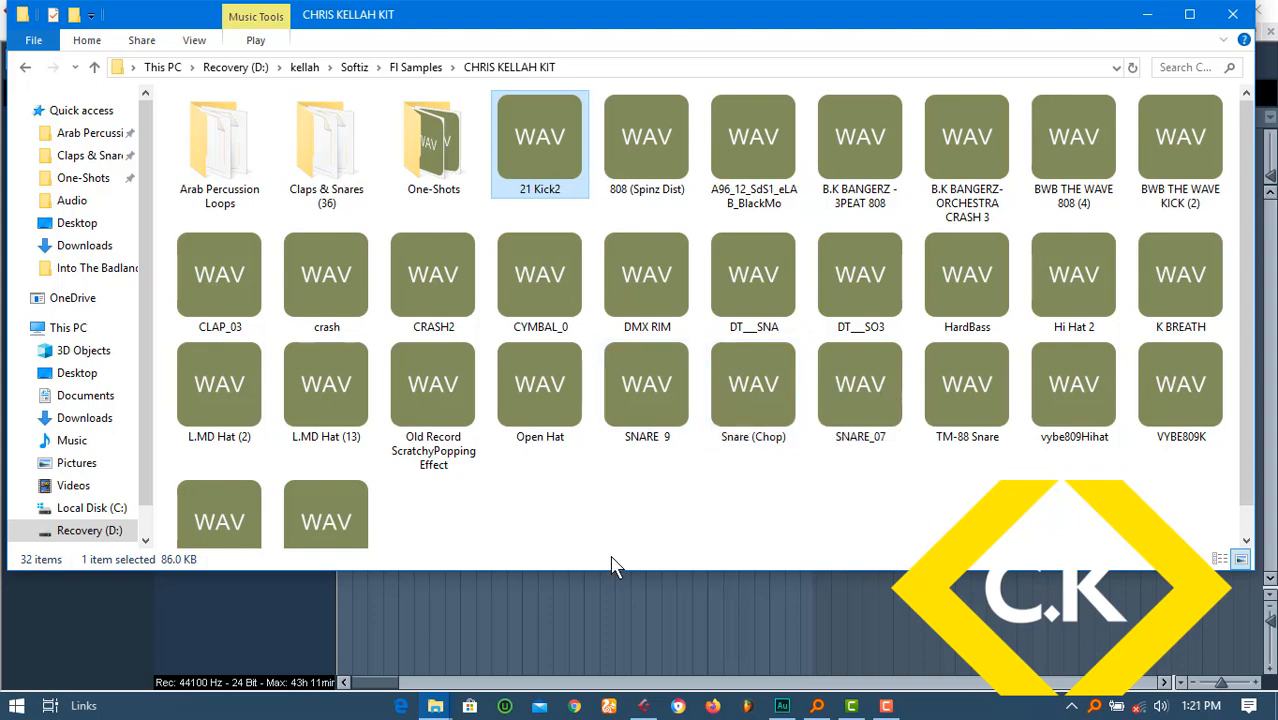
left_click(1172, 270)
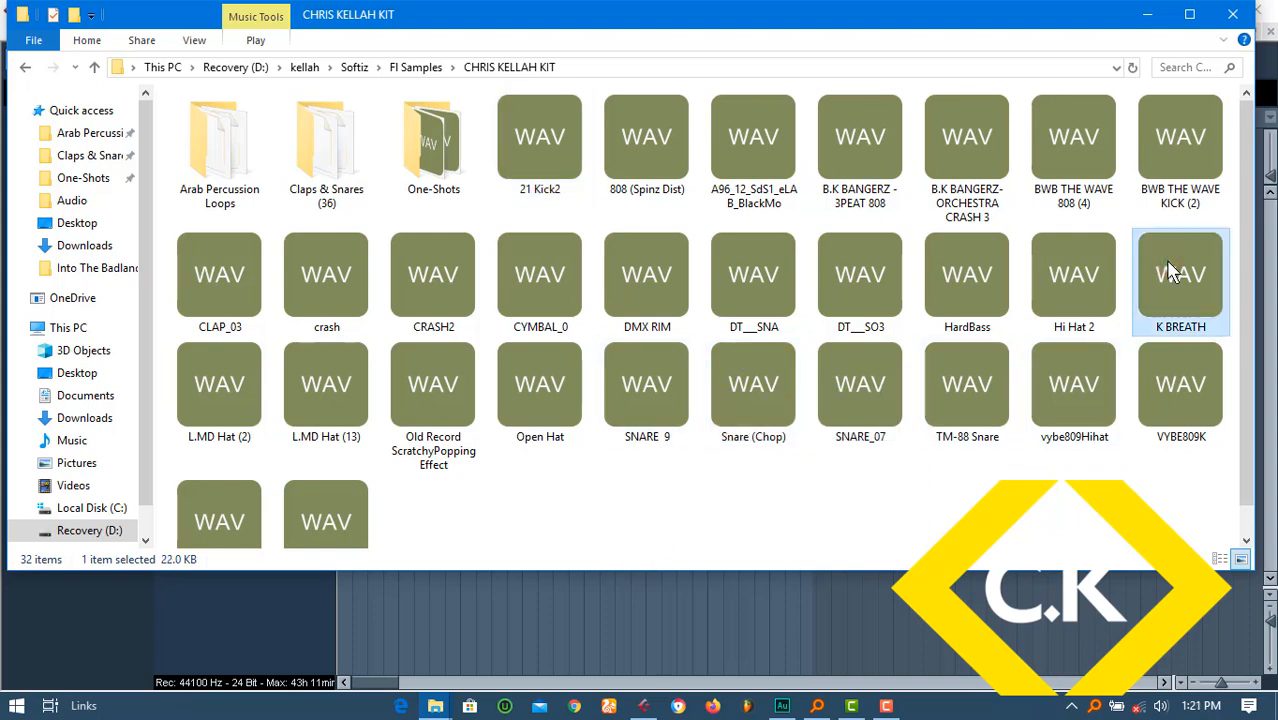
scroll(1065, 525, "down", 1)
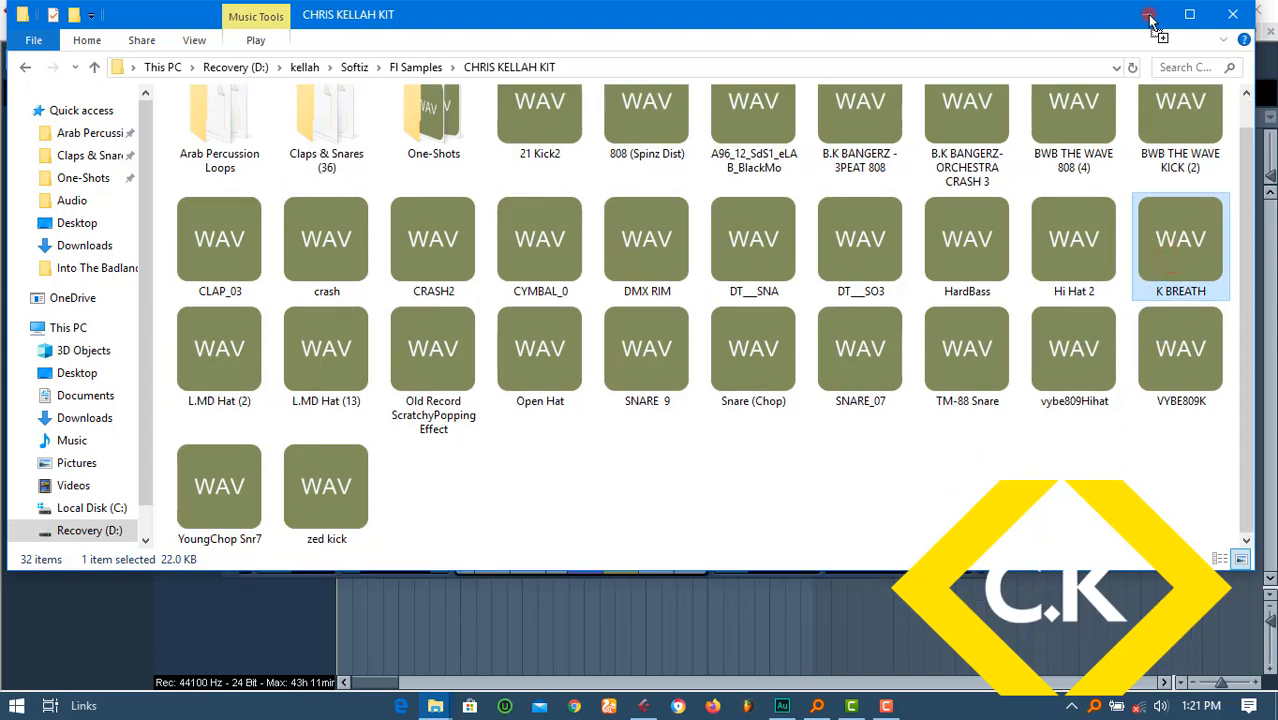
left_click_drag(1150, 20, 1119, 583)
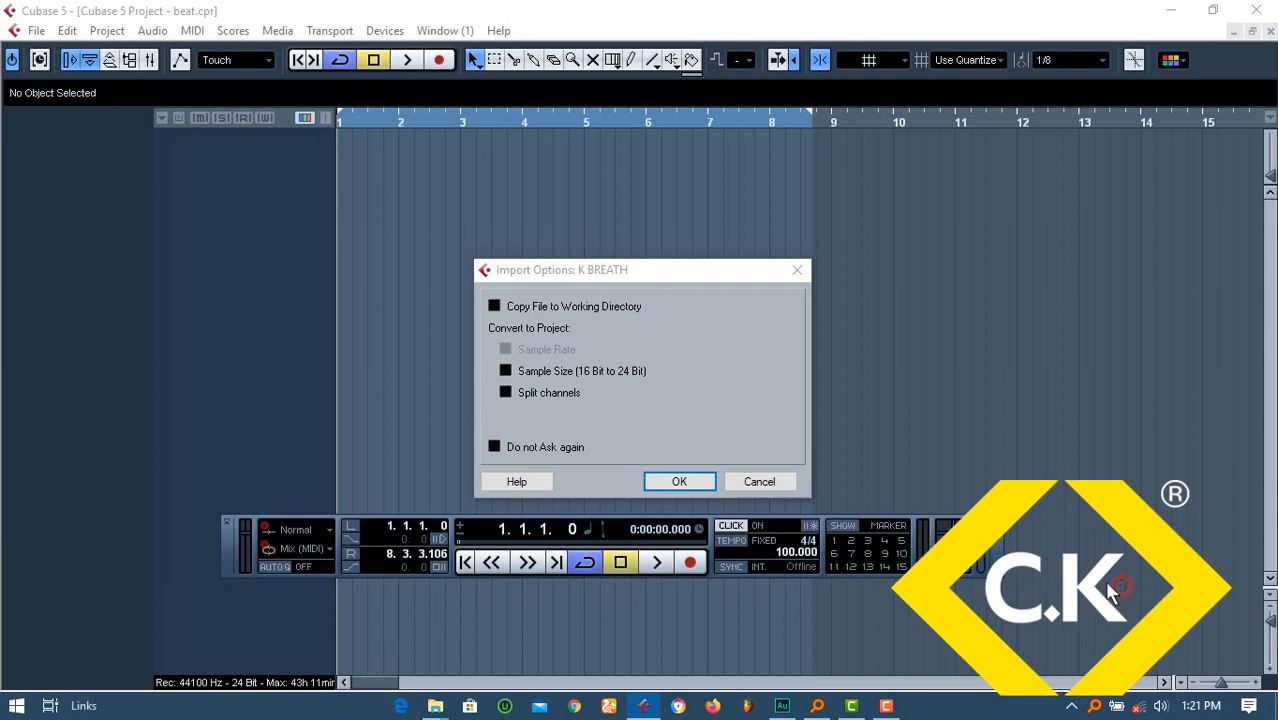
left_click(693, 482)
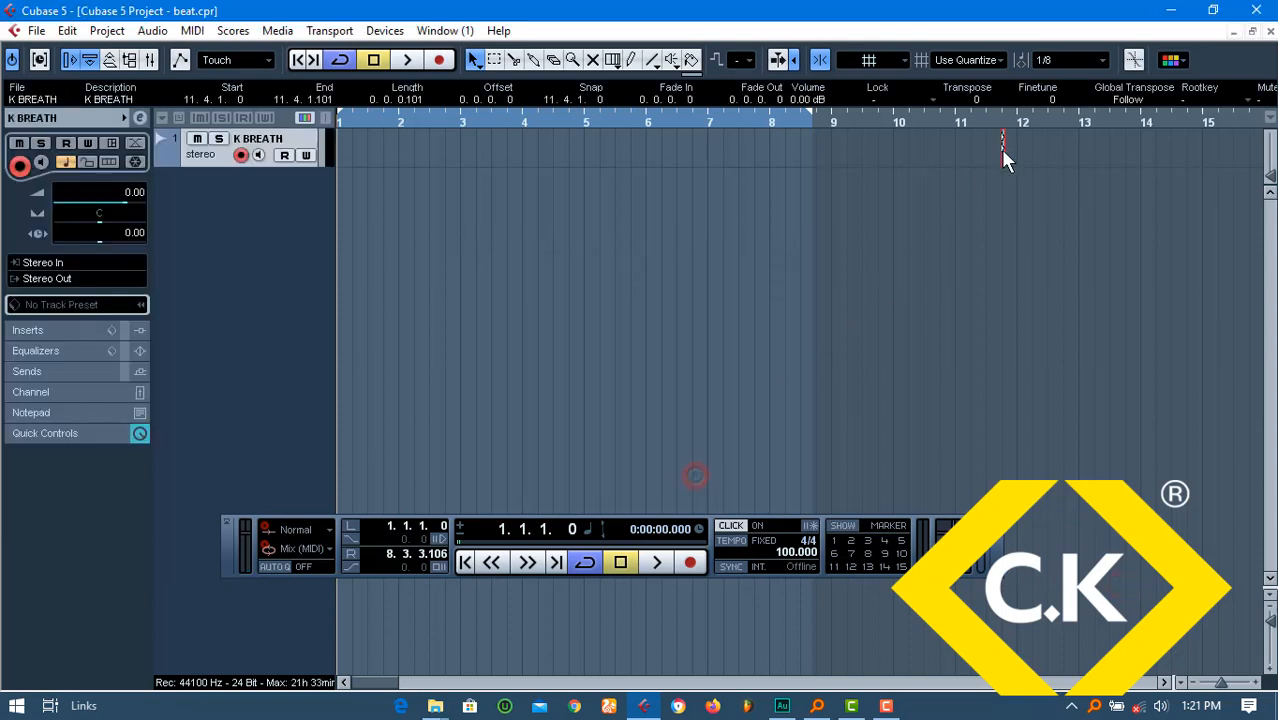
Move the K BREATH clip to the start of bar 1 and play it back briefly
left_click_drag(987, 157, 347, 166)
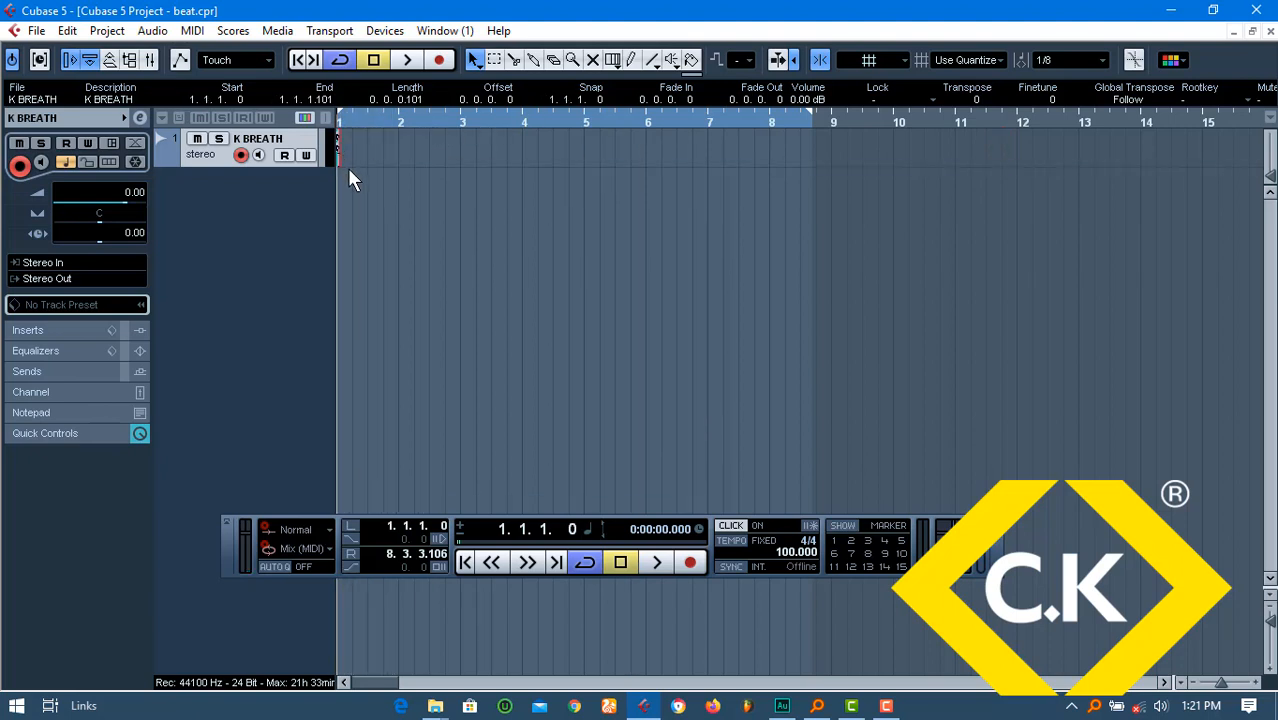
key("space")
key("space")
Turn off the metronome click and audition the K BREATH clip with its track enlarged
key("c")
key("h")
key("h")
key("h")
key("h")
key("h")
key("h")
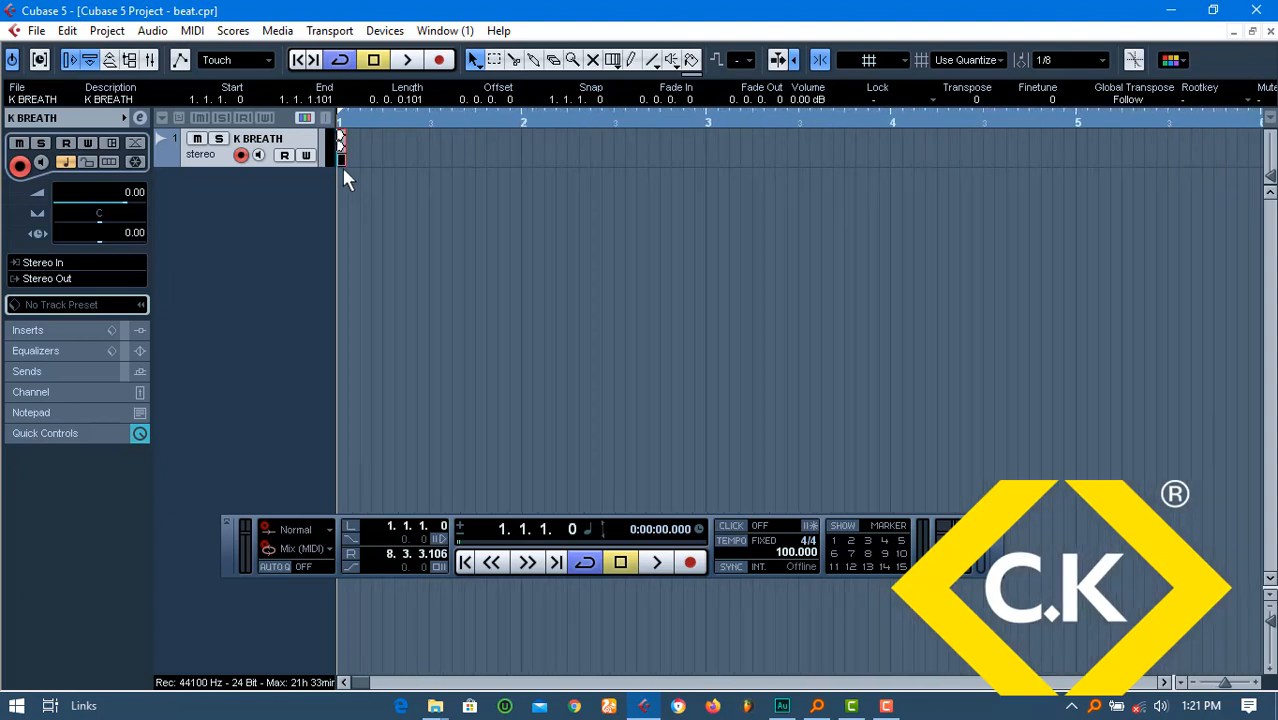
left_click_drag(308, 163, 308, 272)
left_click(388, 317)
key("space")
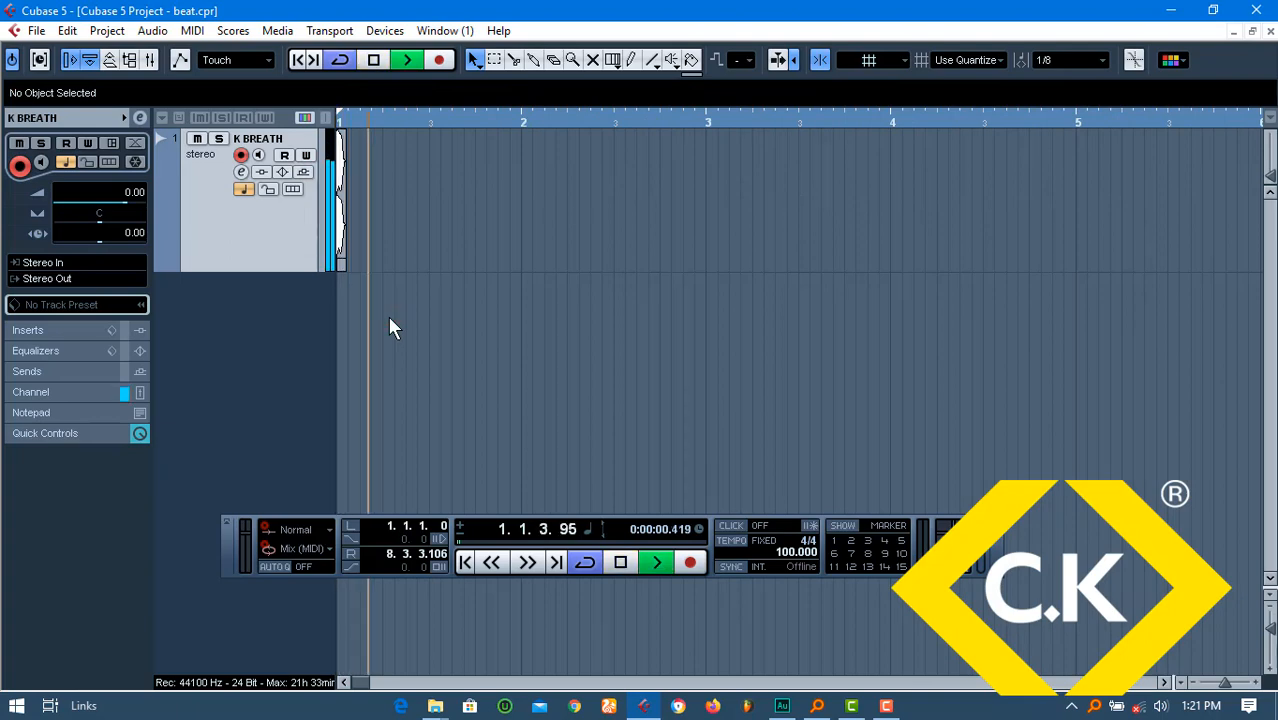
key("space")
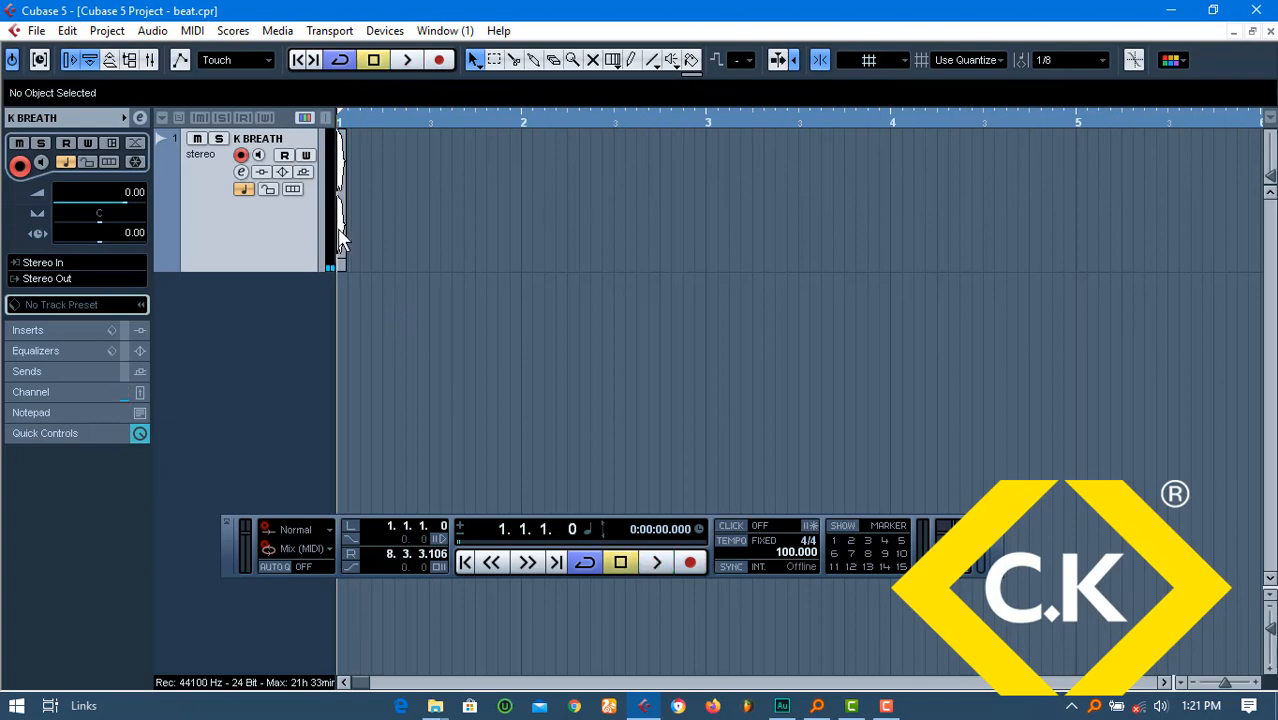
Copy the K BREATH clip onto beats 2, 3 and 4 of bar 1 and save the project
left_click_drag(340, 234, 488, 242)
key("ctrl+s")
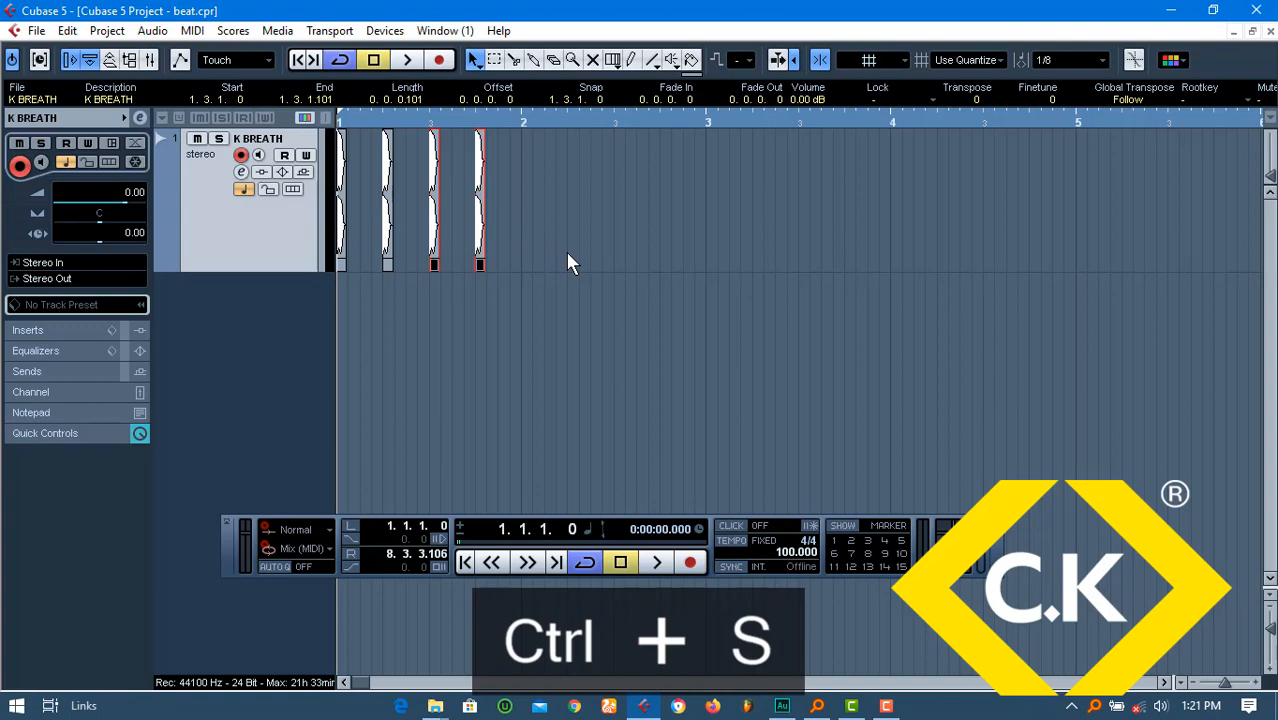
left_click(567, 253)
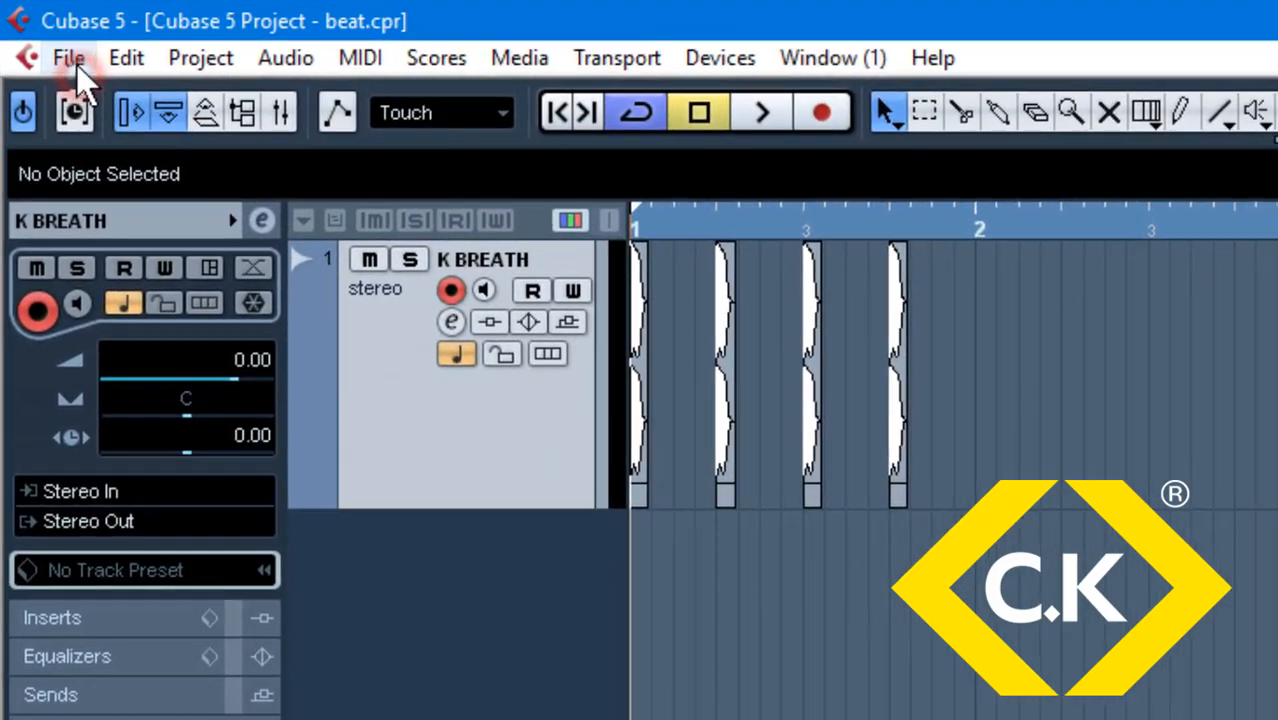
Open the key command settings and search the commands for import
left_click(41, 32)
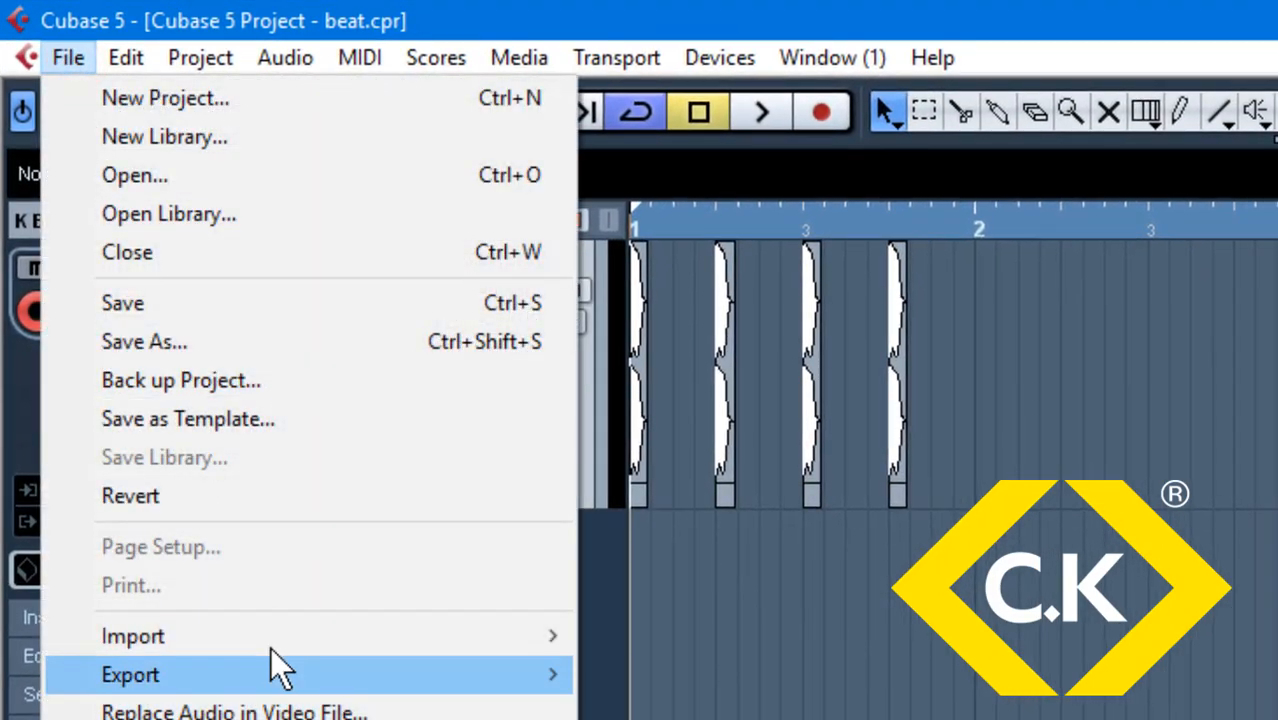
mouse_move(275, 665)
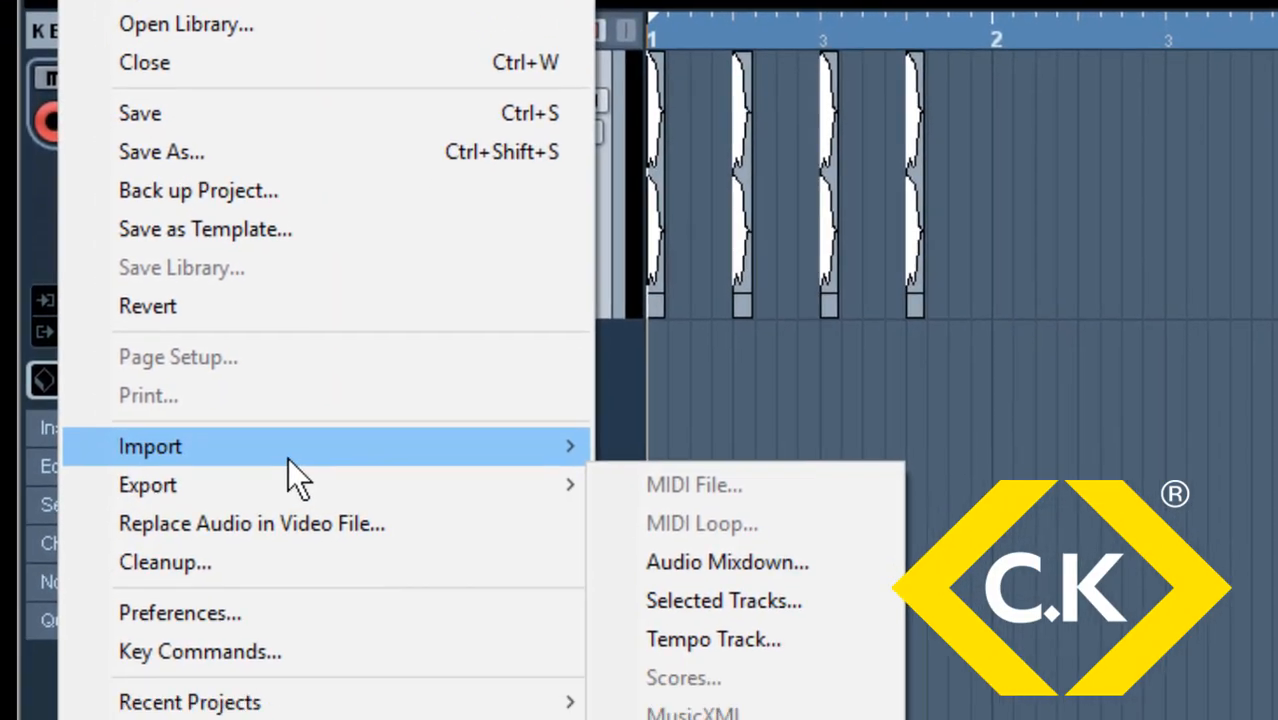
mouse_move(300, 640)
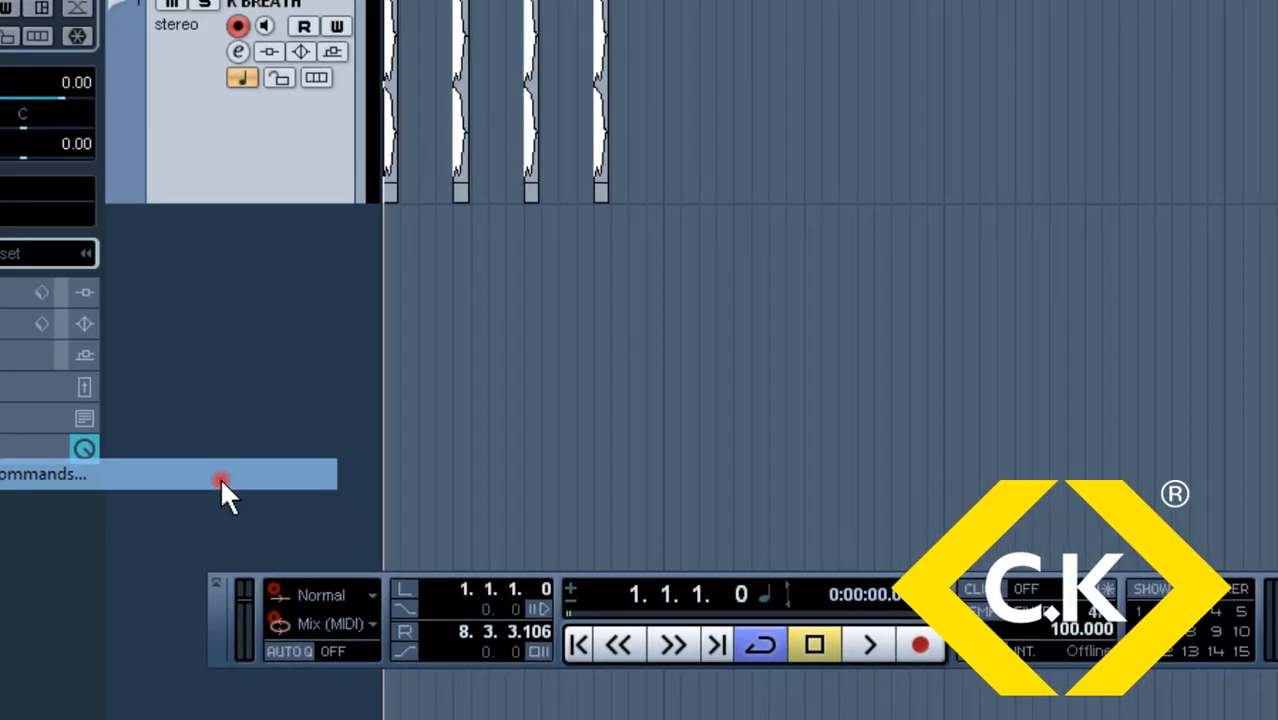
left_click(480, 485)
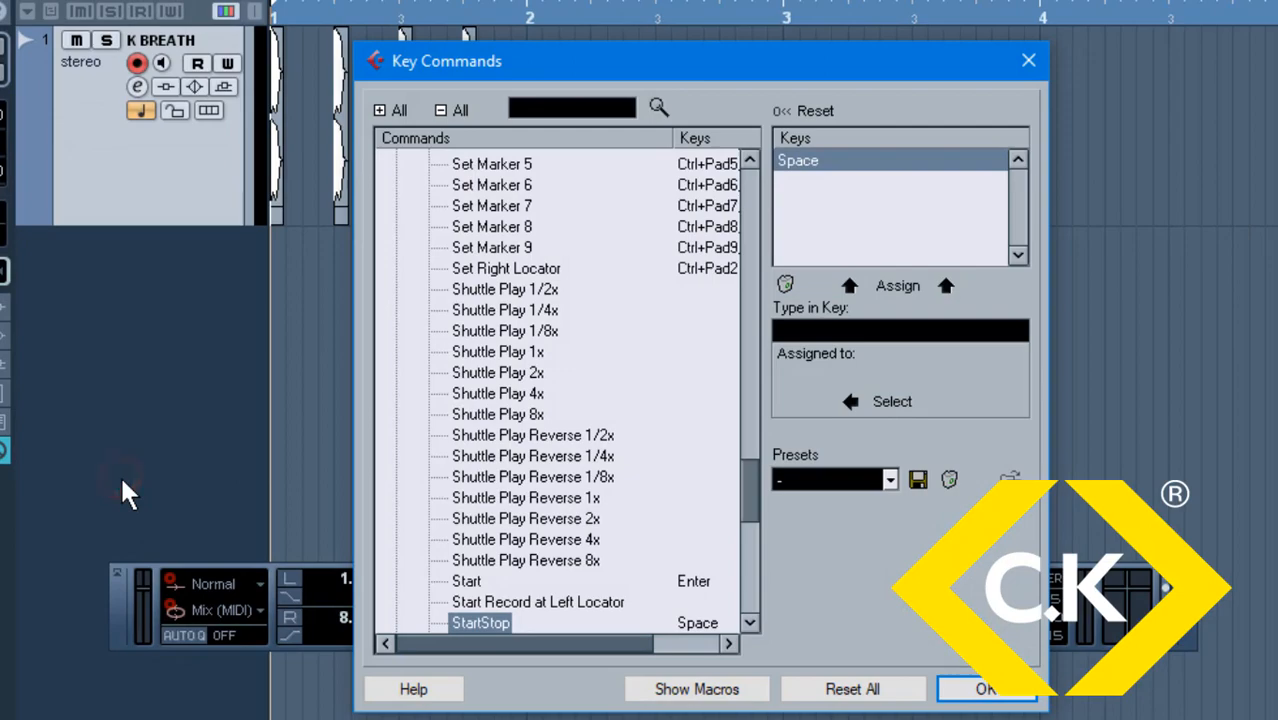
left_click(594, 112)
type("import")
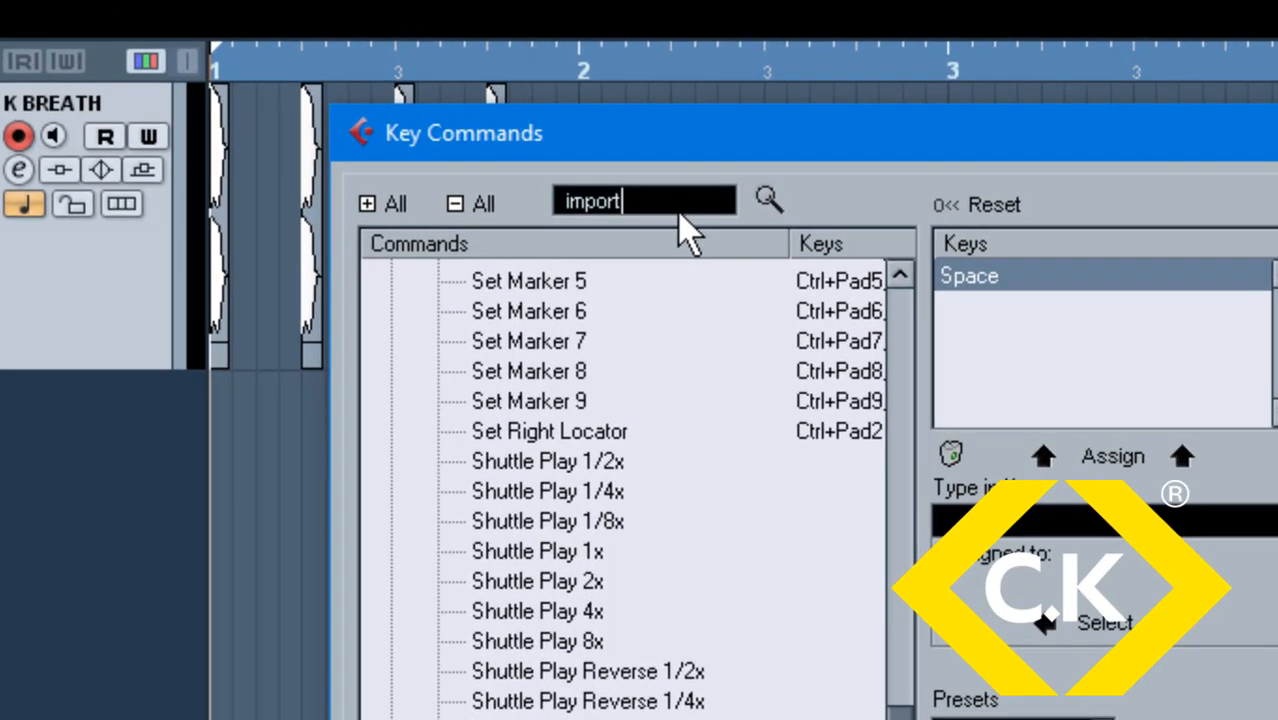
left_click(758, 208)
left_click(762, 208)
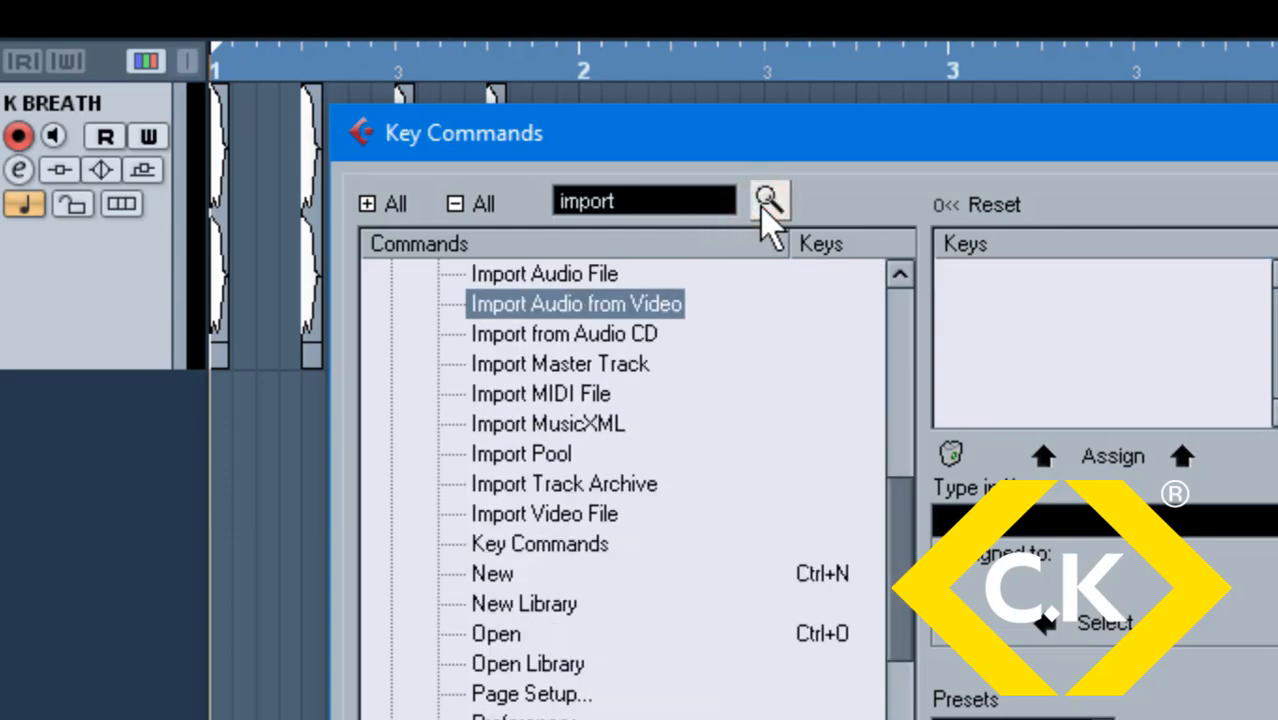
Assign Ctrl+I to the Import Audio File command, replacing the key's existing assignment, and accept the key command settings
left_click(594, 275)
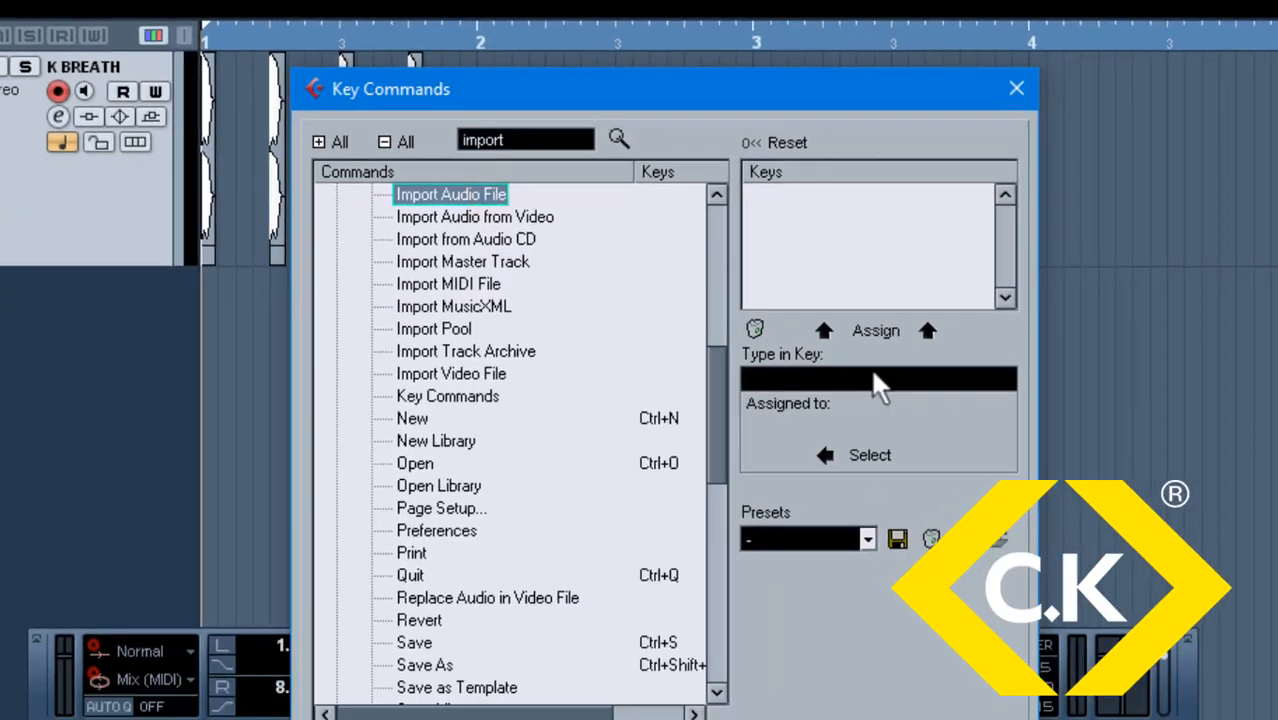
left_click(918, 388)
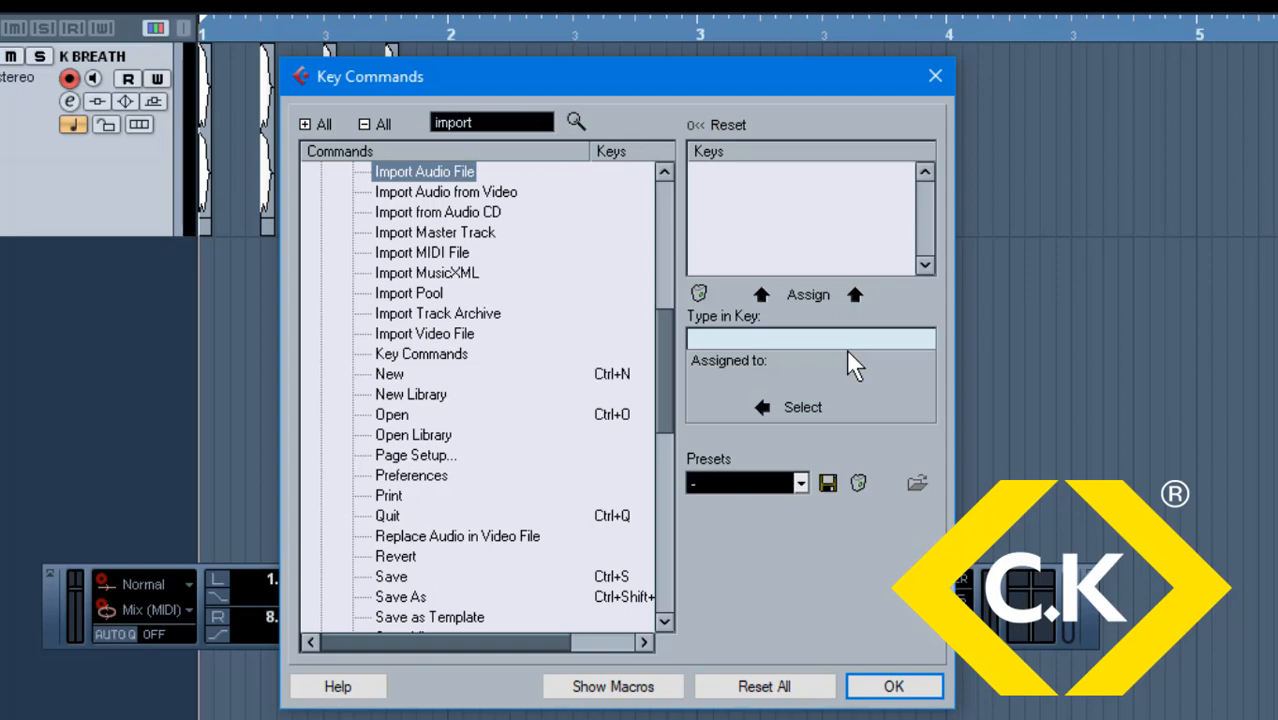
key("ctrl+i")
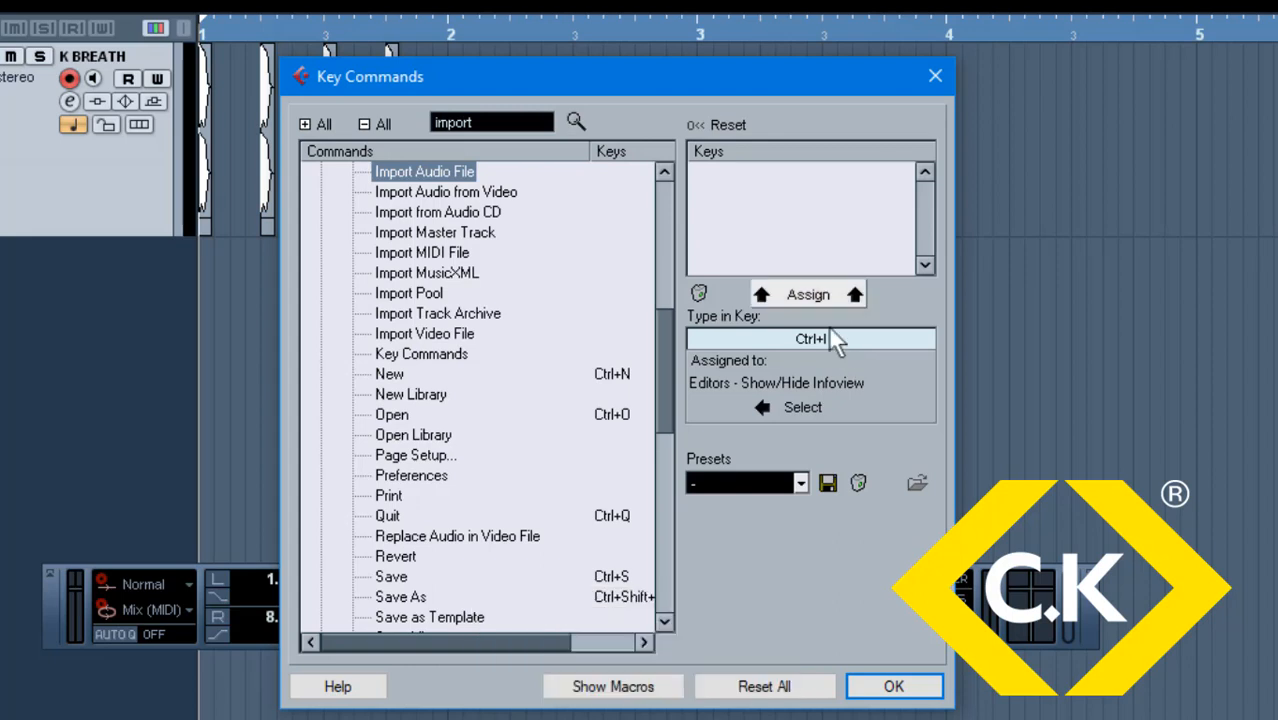
left_click(807, 296)
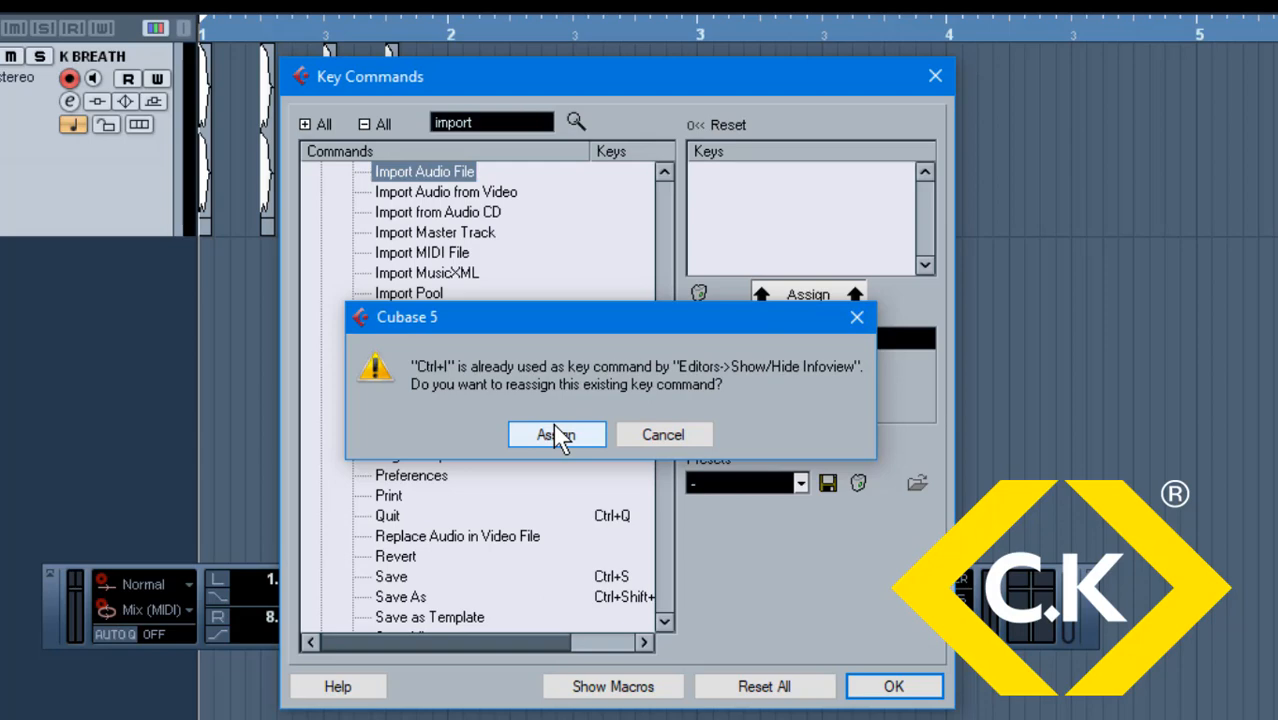
left_click(556, 435)
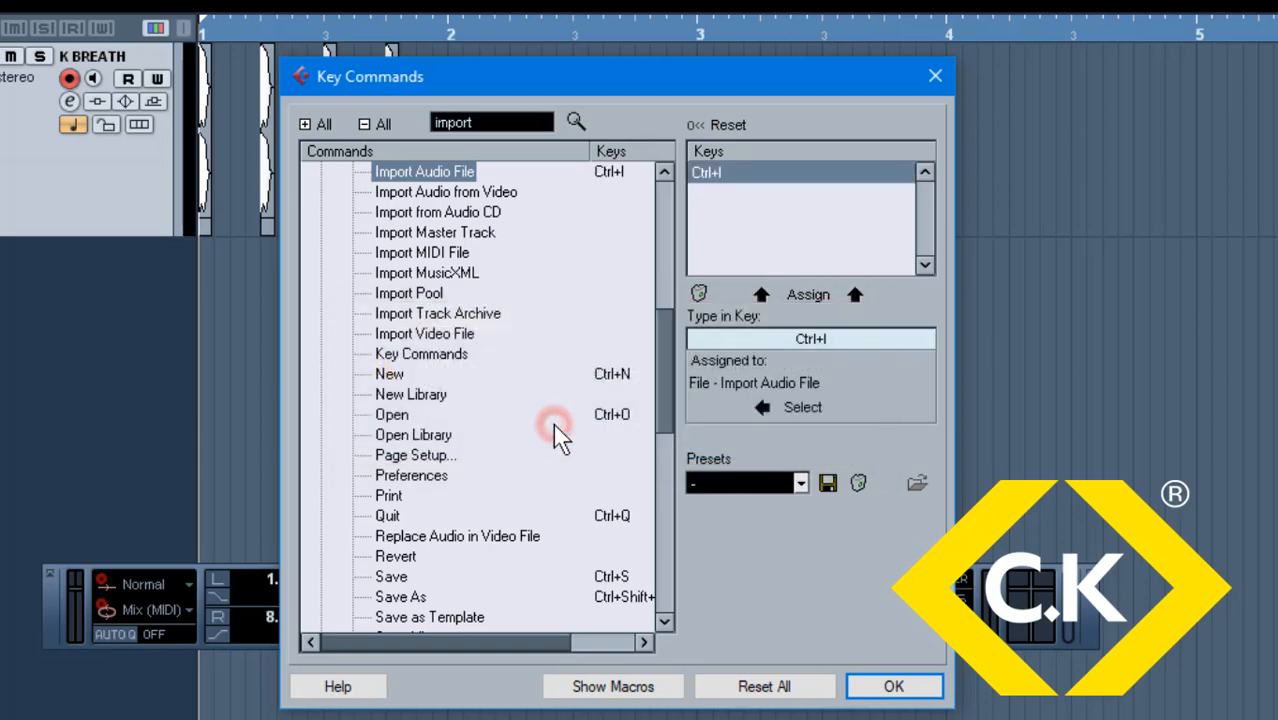
left_click(888, 688)
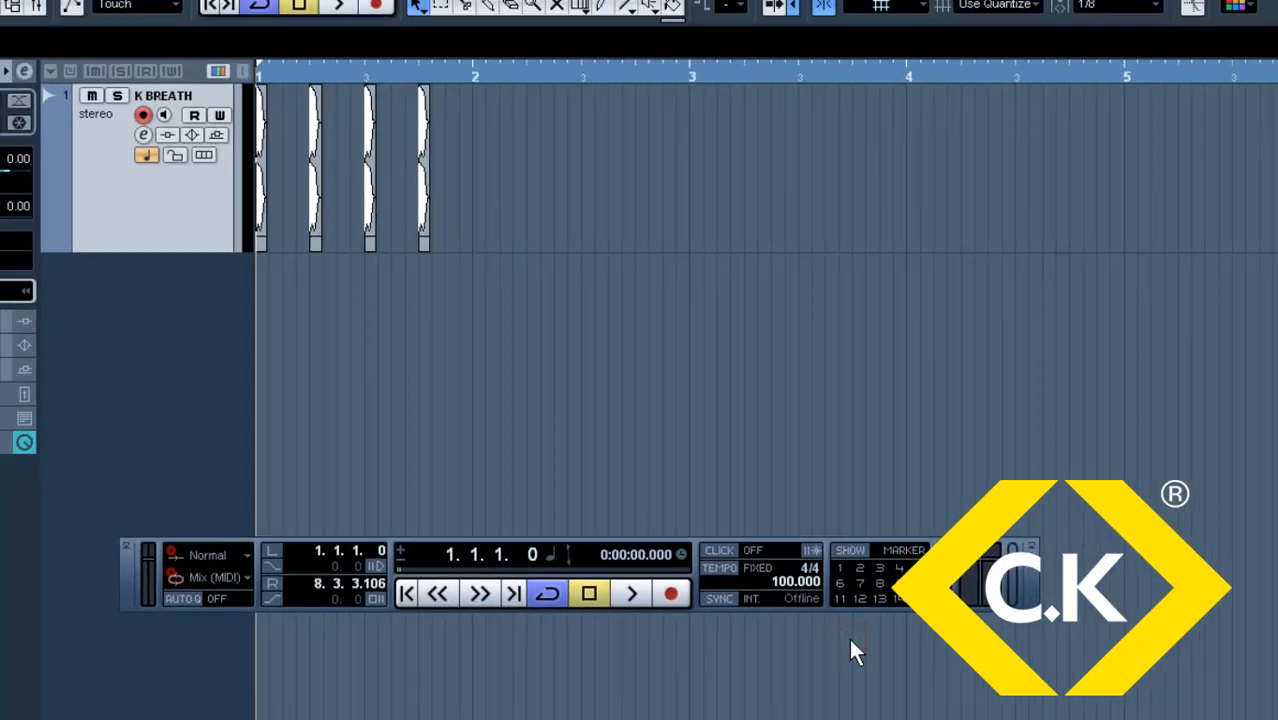
Start an audio file import with the new Ctrl+I key command and browse to the drum kit folder in Softiz\Fl Samples on drive D
key("ctrl+i")
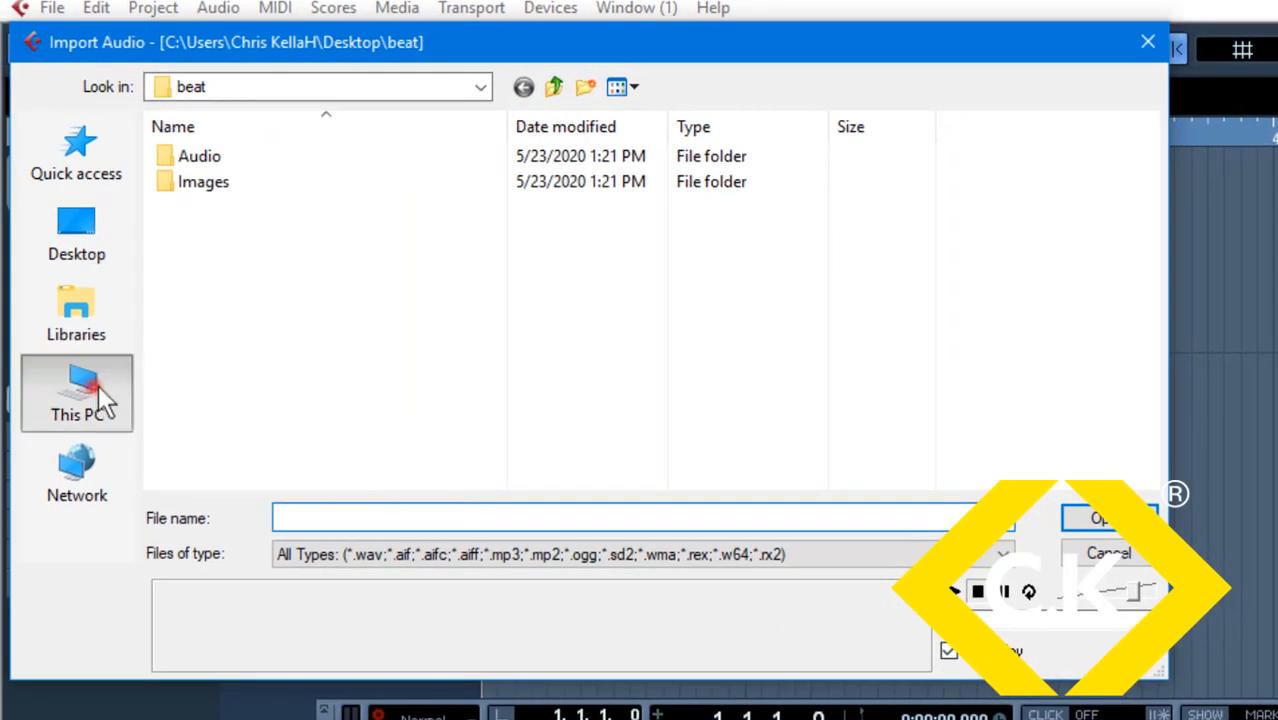
left_click(80, 392)
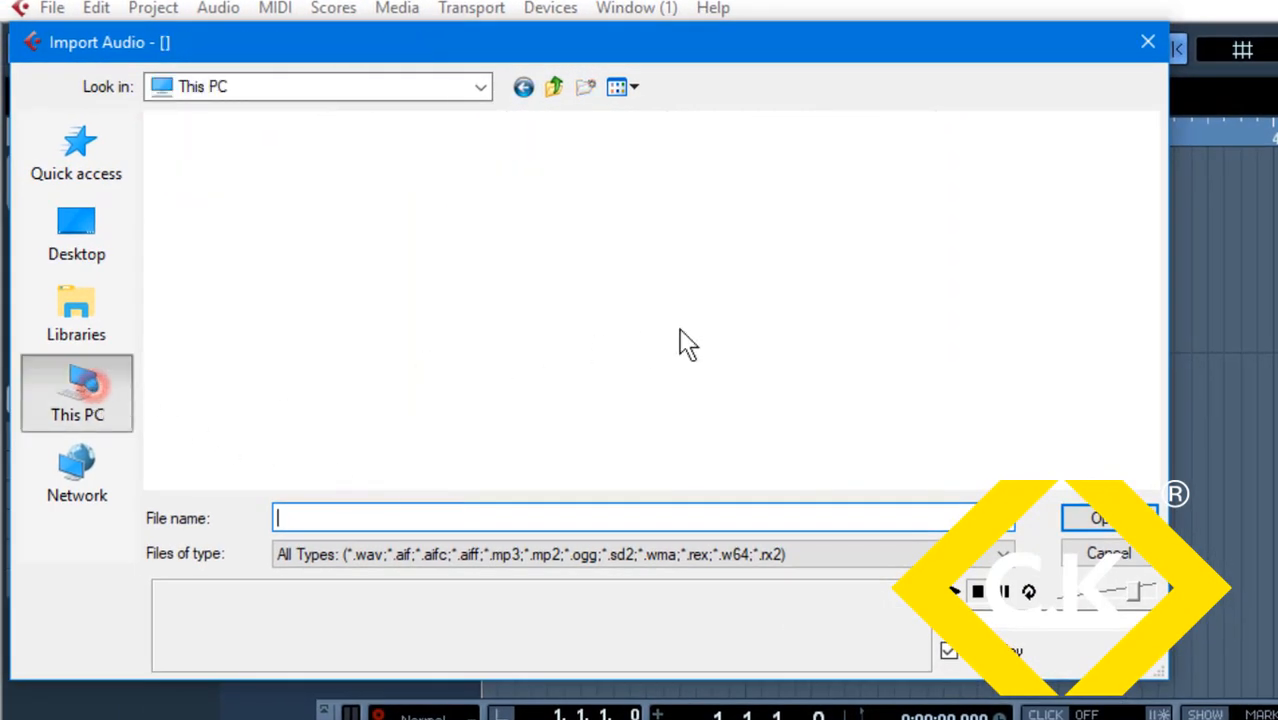
double_click(641, 408)
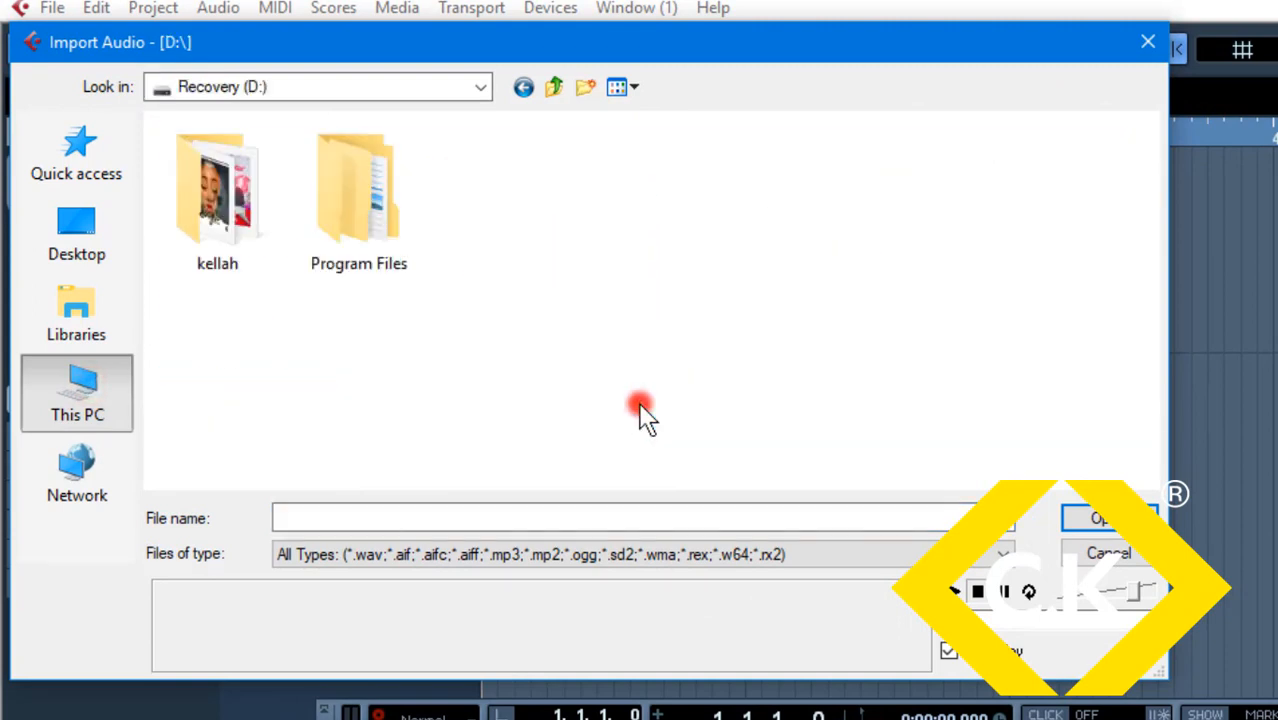
double_click(215, 170)
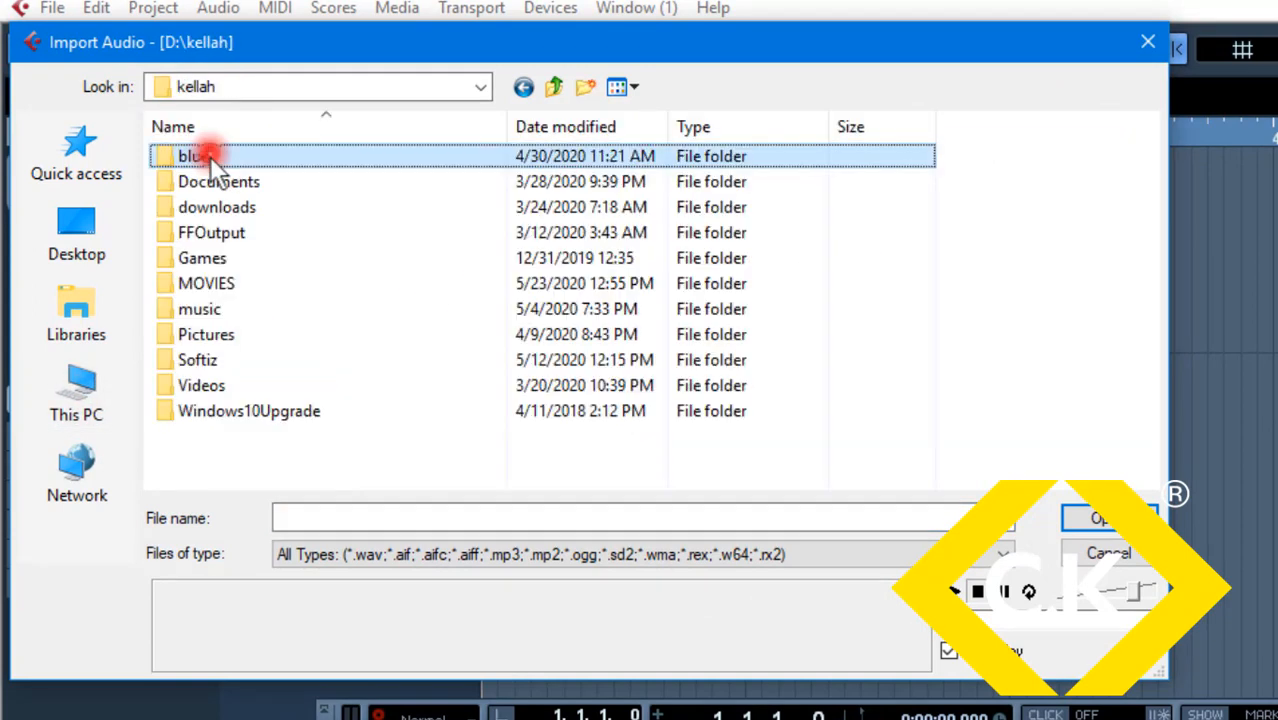
double_click(250, 364)
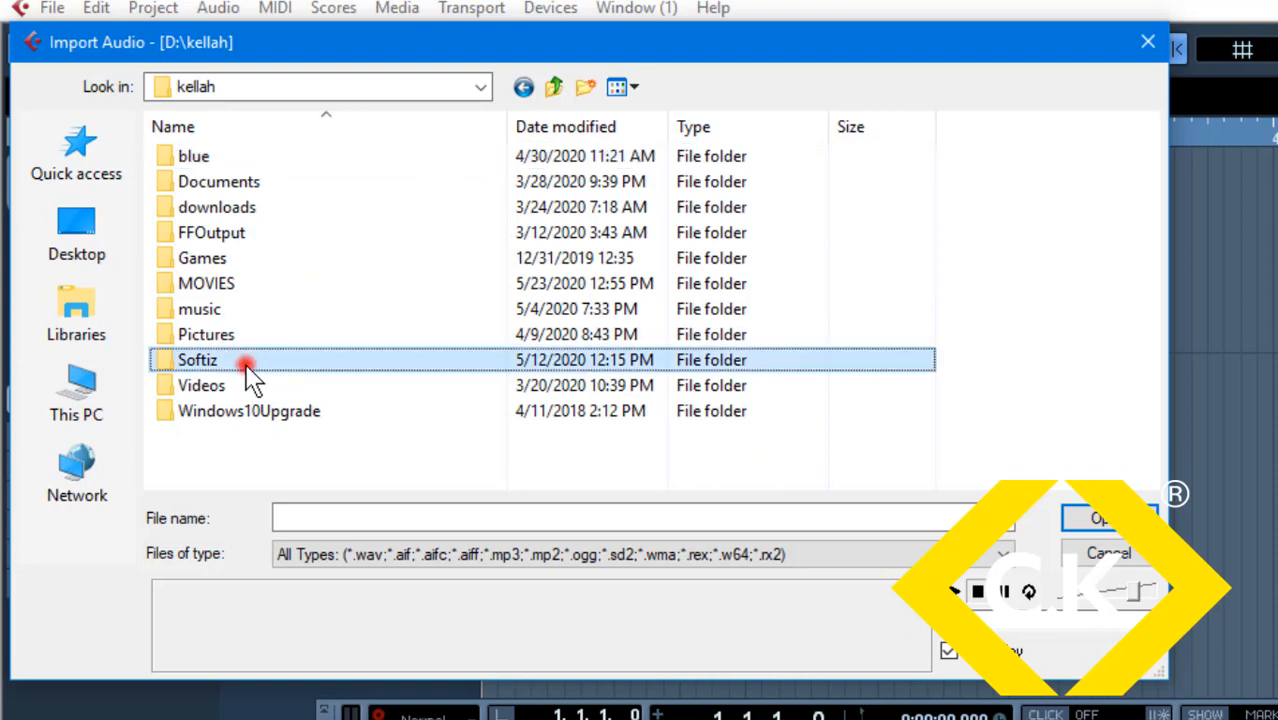
left_click(248, 362)
double_click(249, 364)
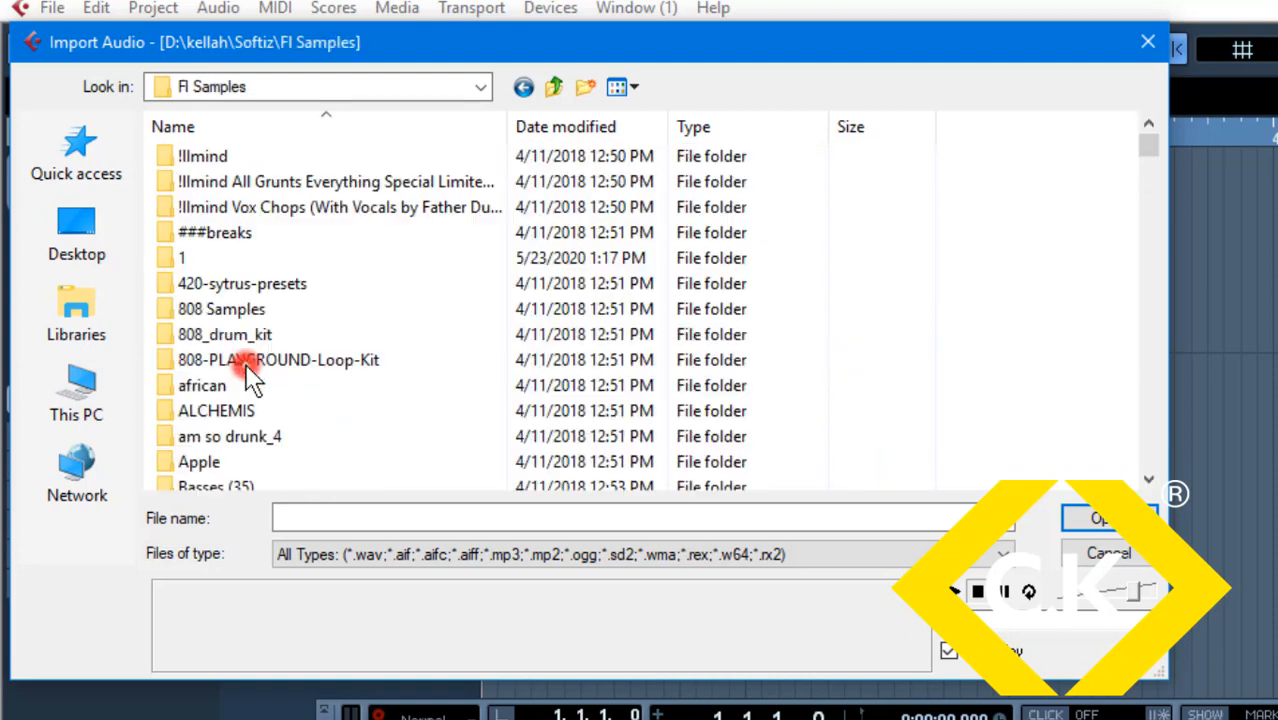
left_click(249, 364)
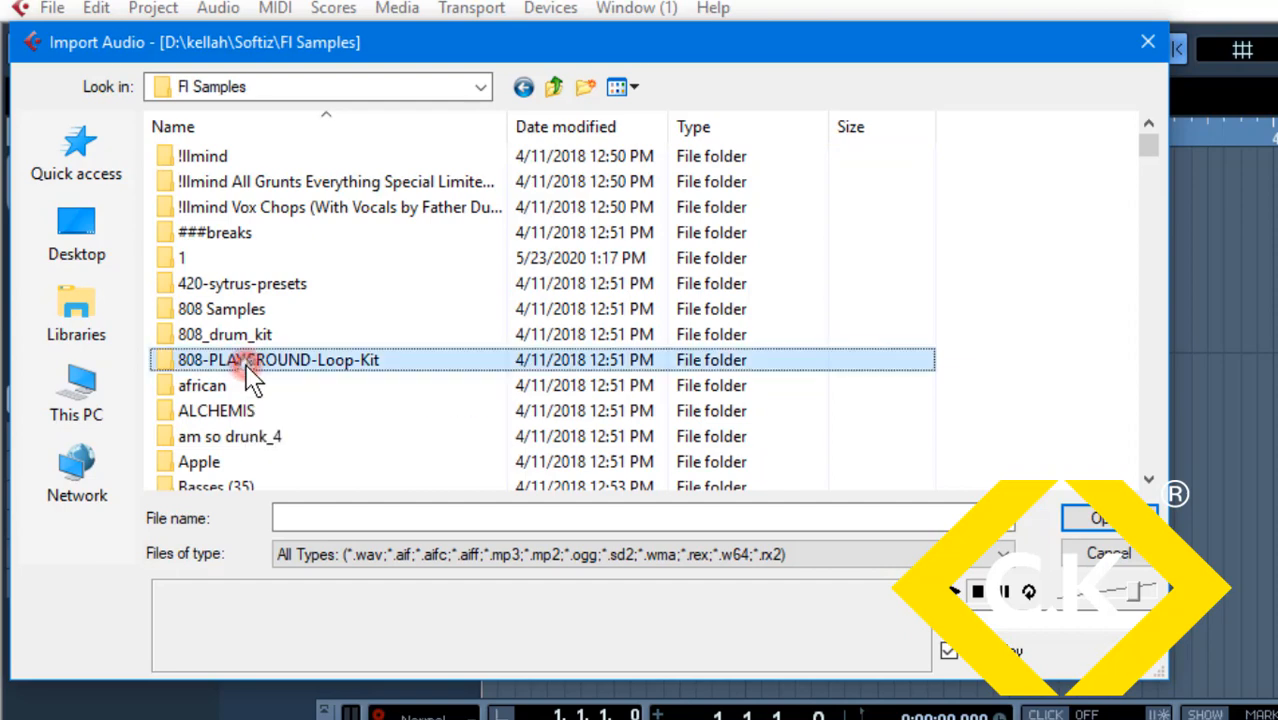
key("c")
key("c")
key("c")
key("c")
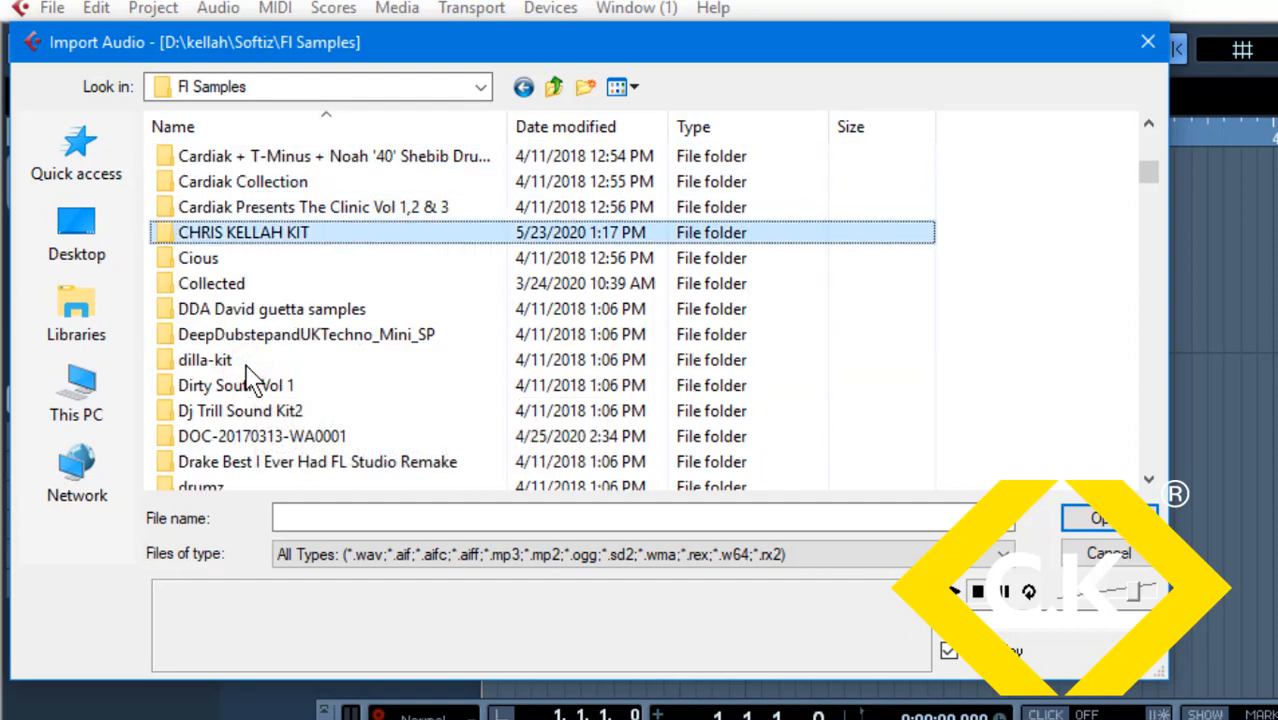
key("Return")
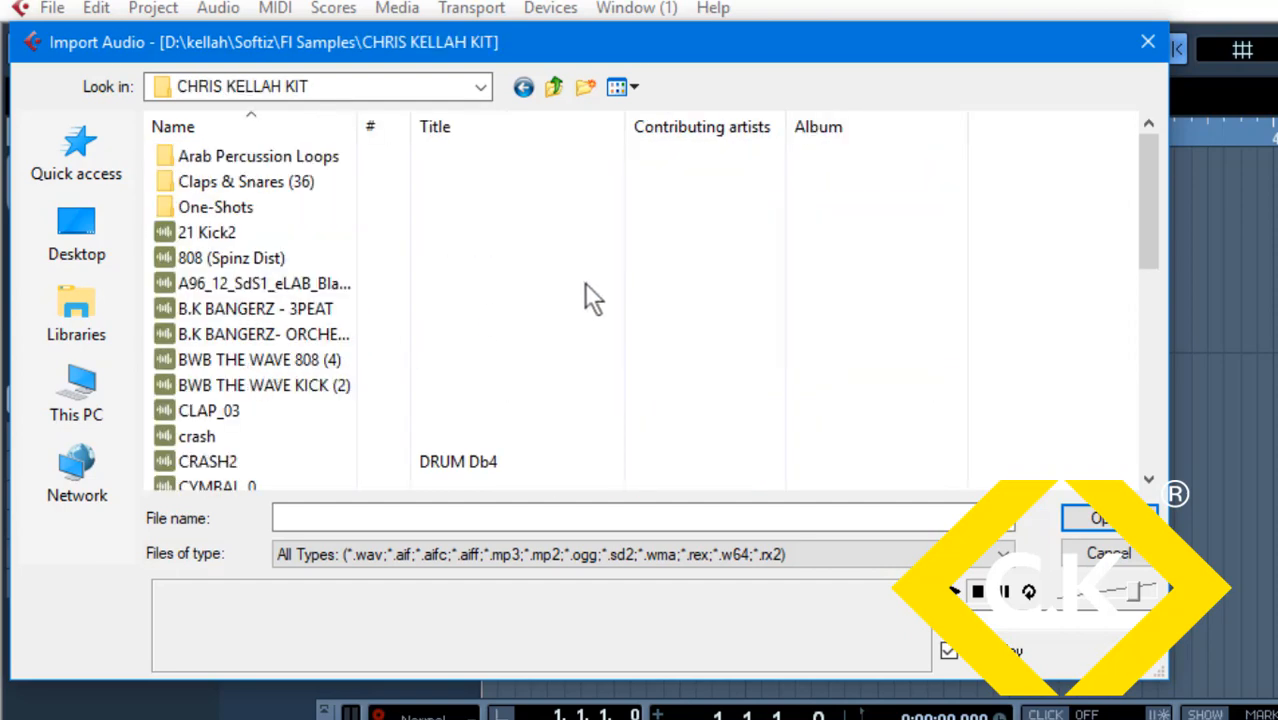
Preview the K BREATH and L.MD Hat (2) samples in the drum kit folder, and close the import dialog without importing
left_click_drag(1155, 183, 1140, 288)
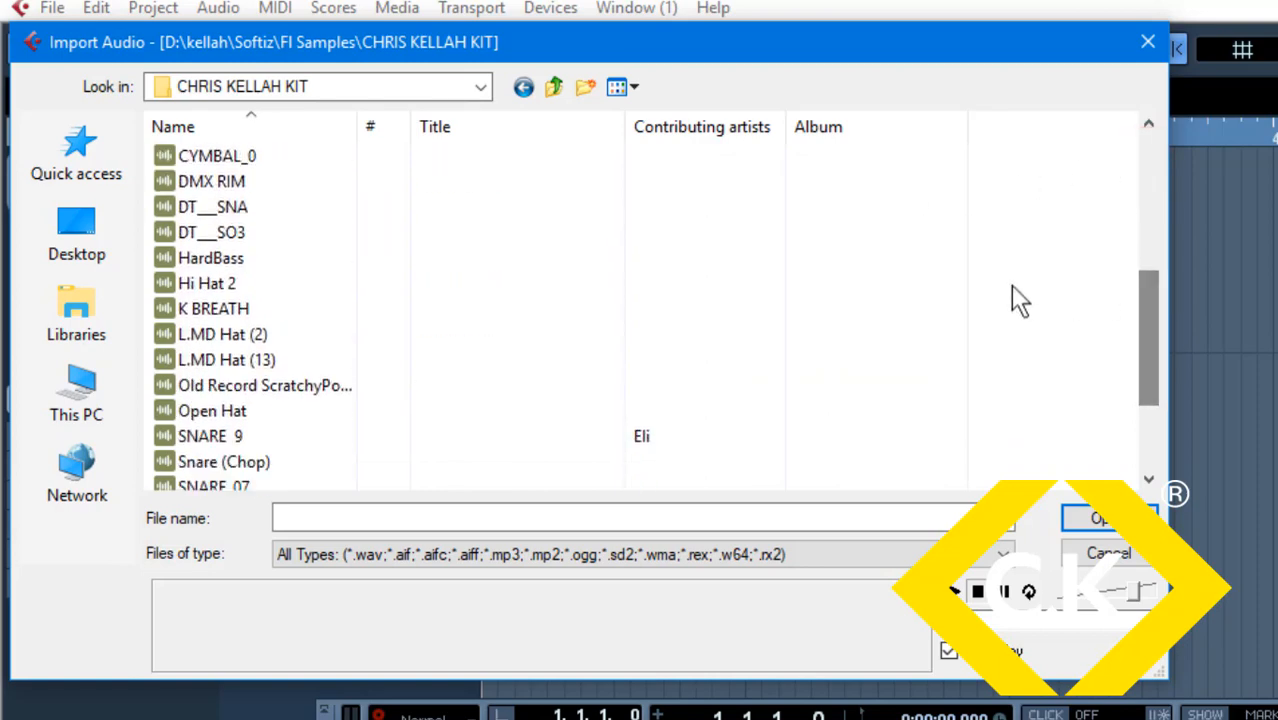
left_click(302, 300)
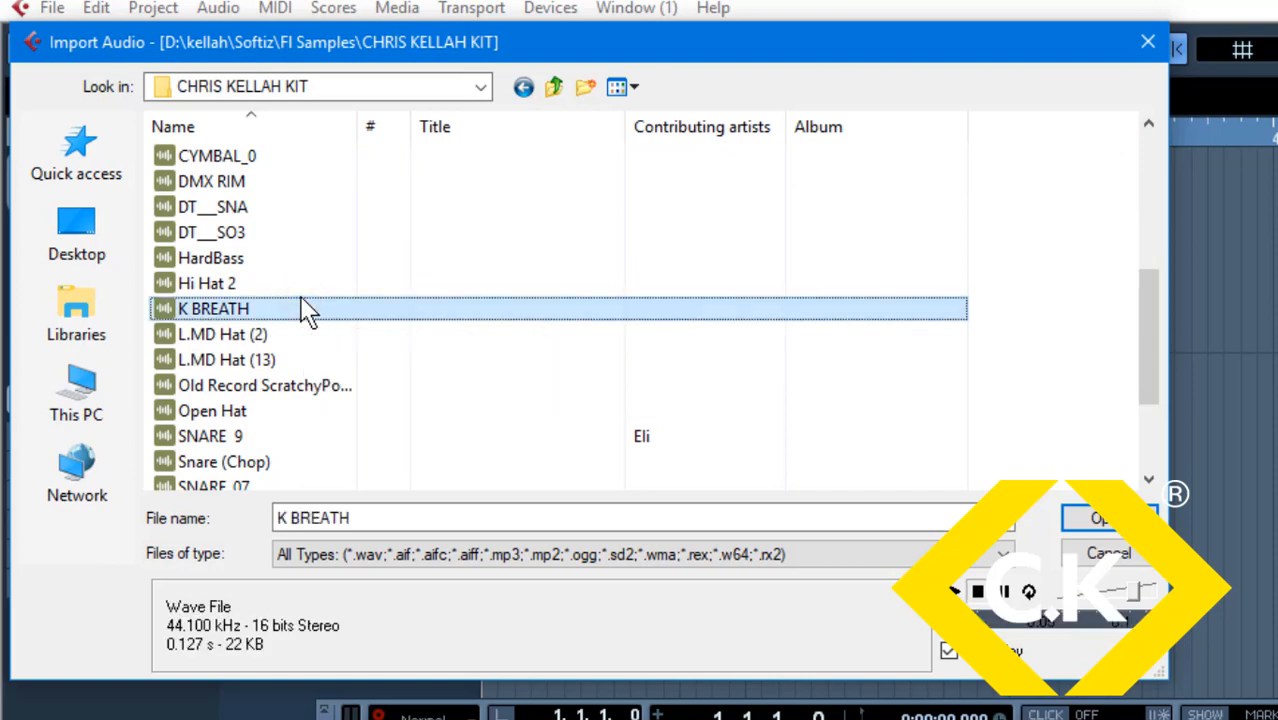
left_click(330, 330)
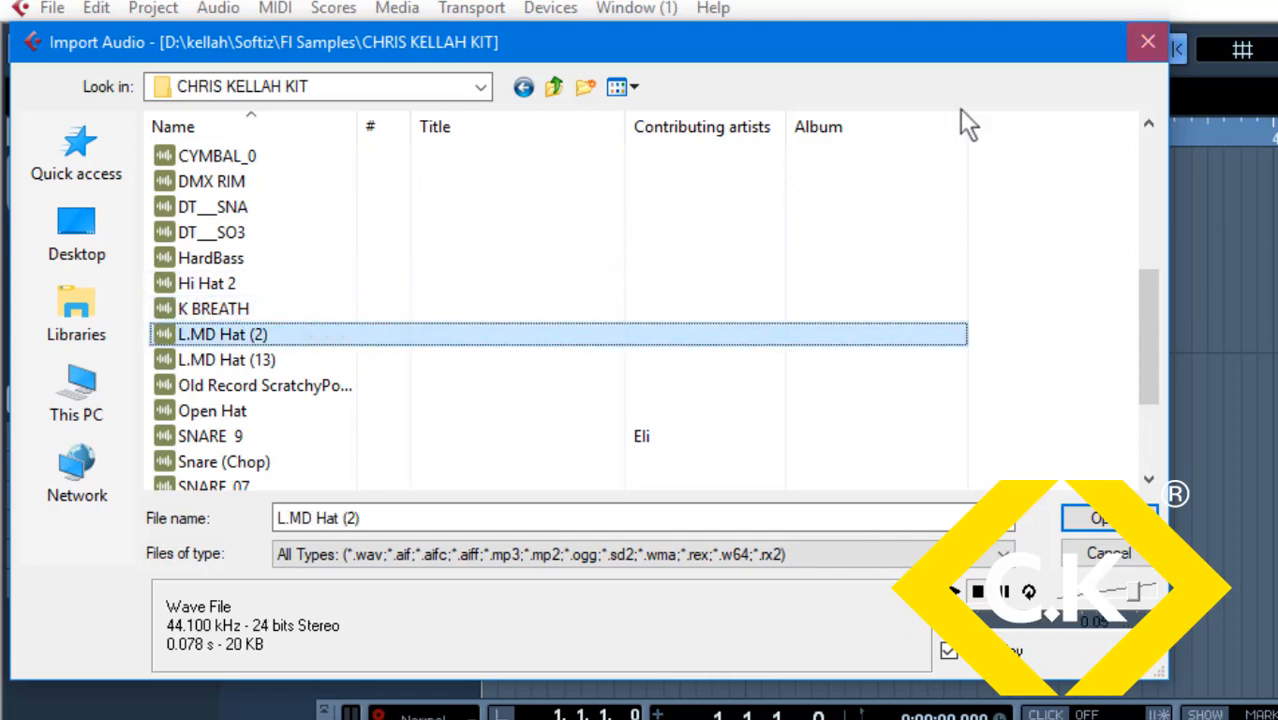
left_click(1147, 41)
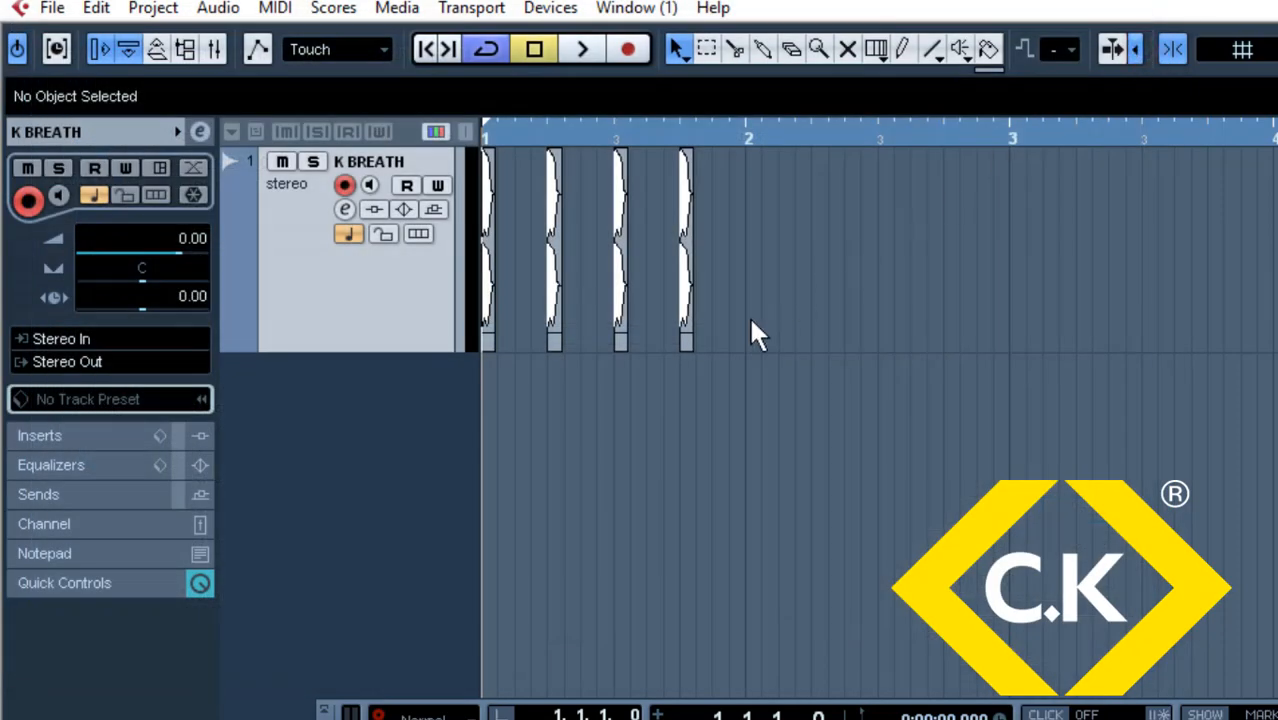
Duplicate the four K BREATH clips of bar 1 and move the copies to the start of bar 2
left_click_drag(748, 316, 476, 298)
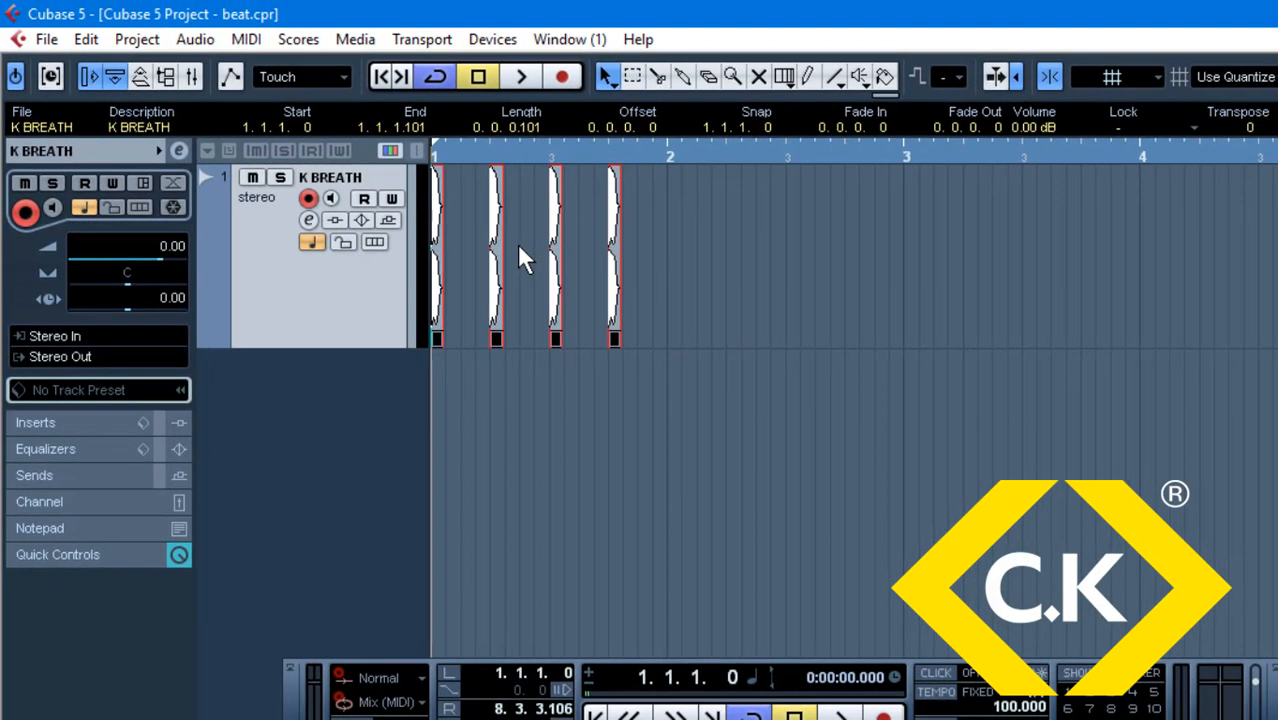
key("ctrl+d")
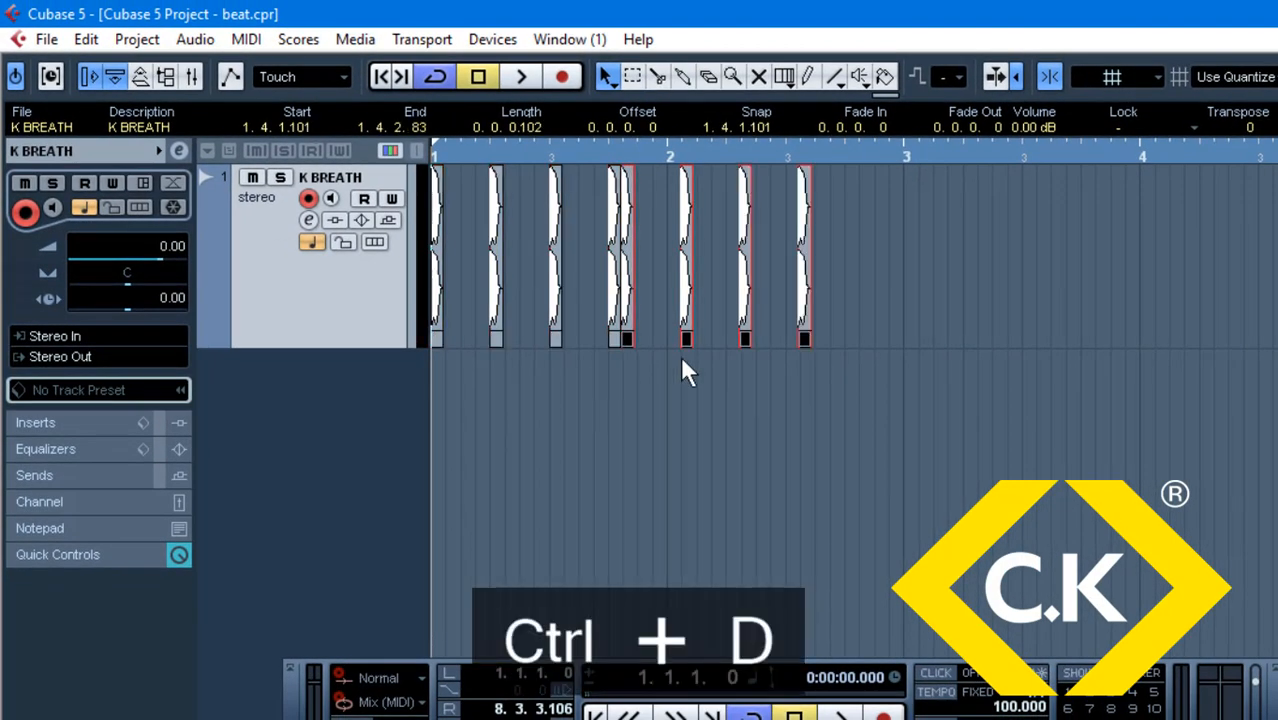
left_click_drag(626, 242, 678, 240)
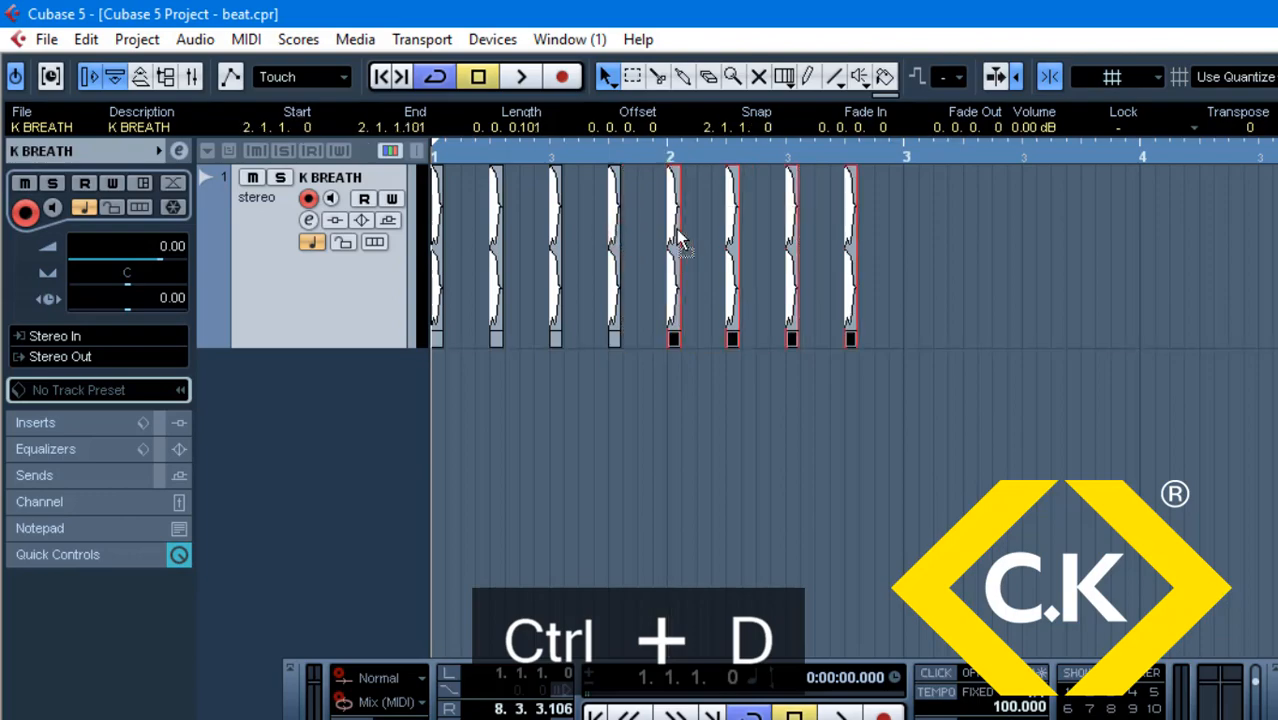
Play back the start of the two-bar K BREATH pattern, deselect the clips and save the project
key("space")
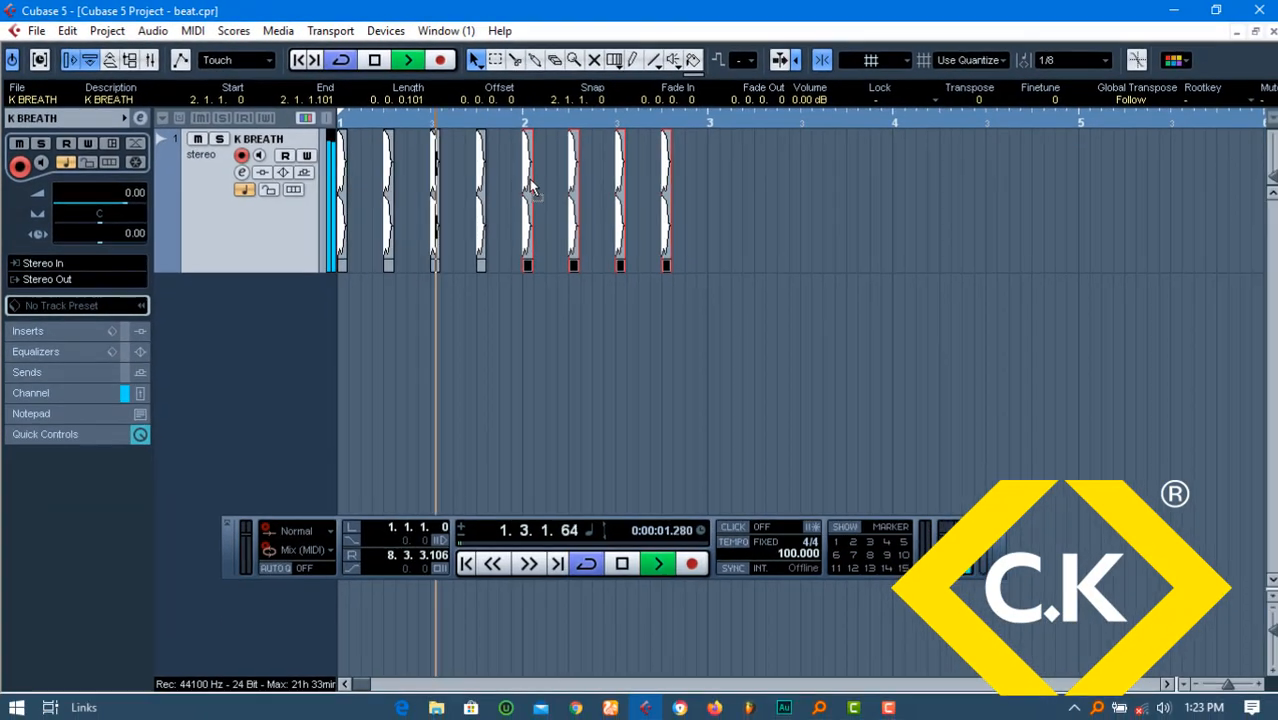
left_click(684, 194)
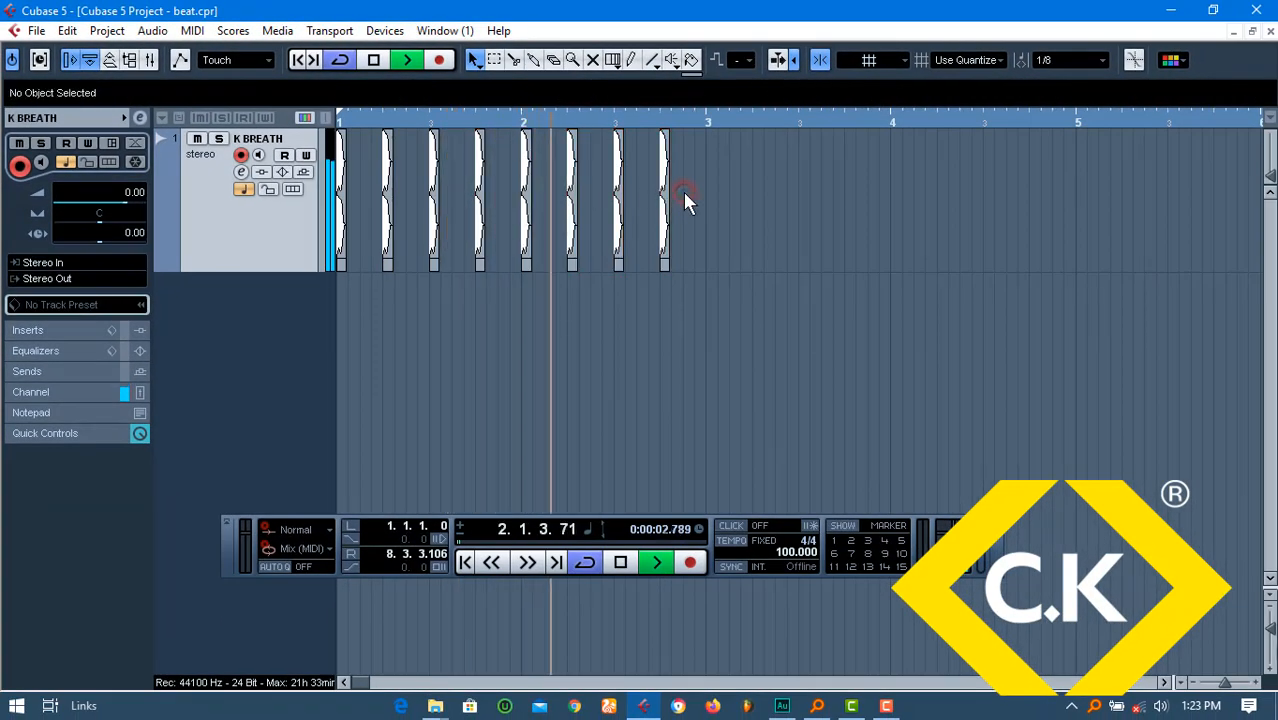
key("space")
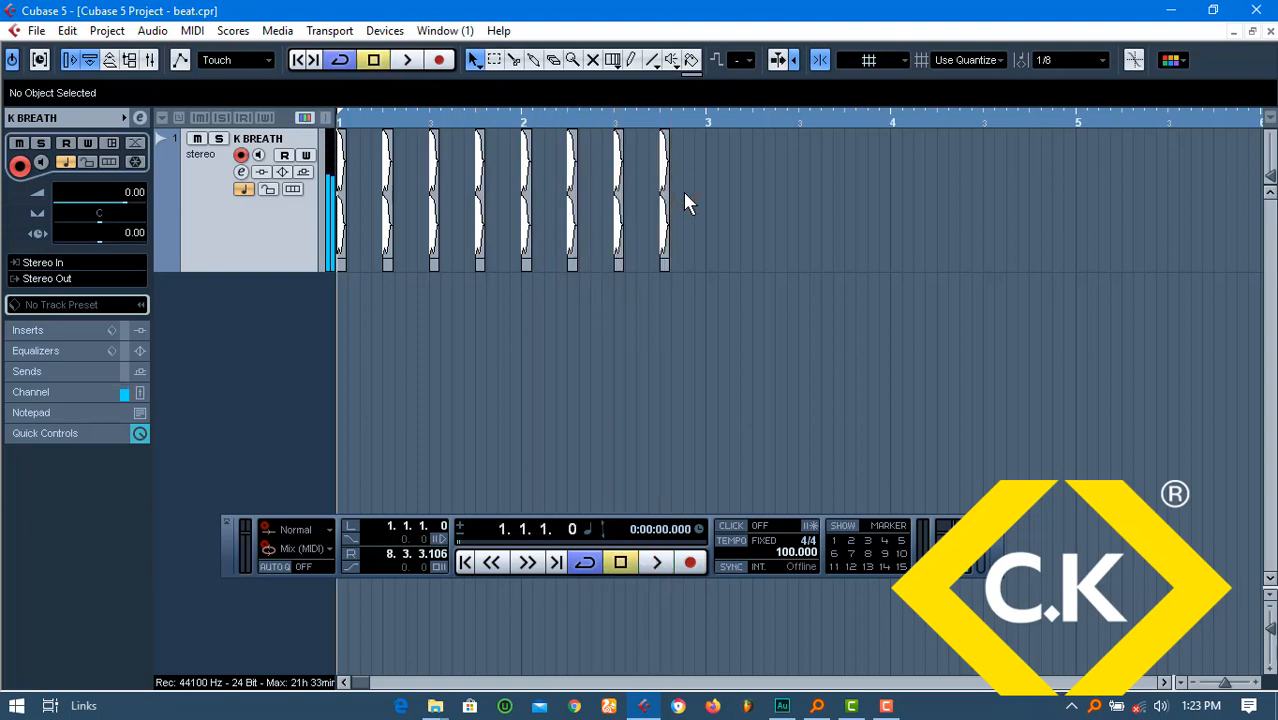
key("ctrl+s")
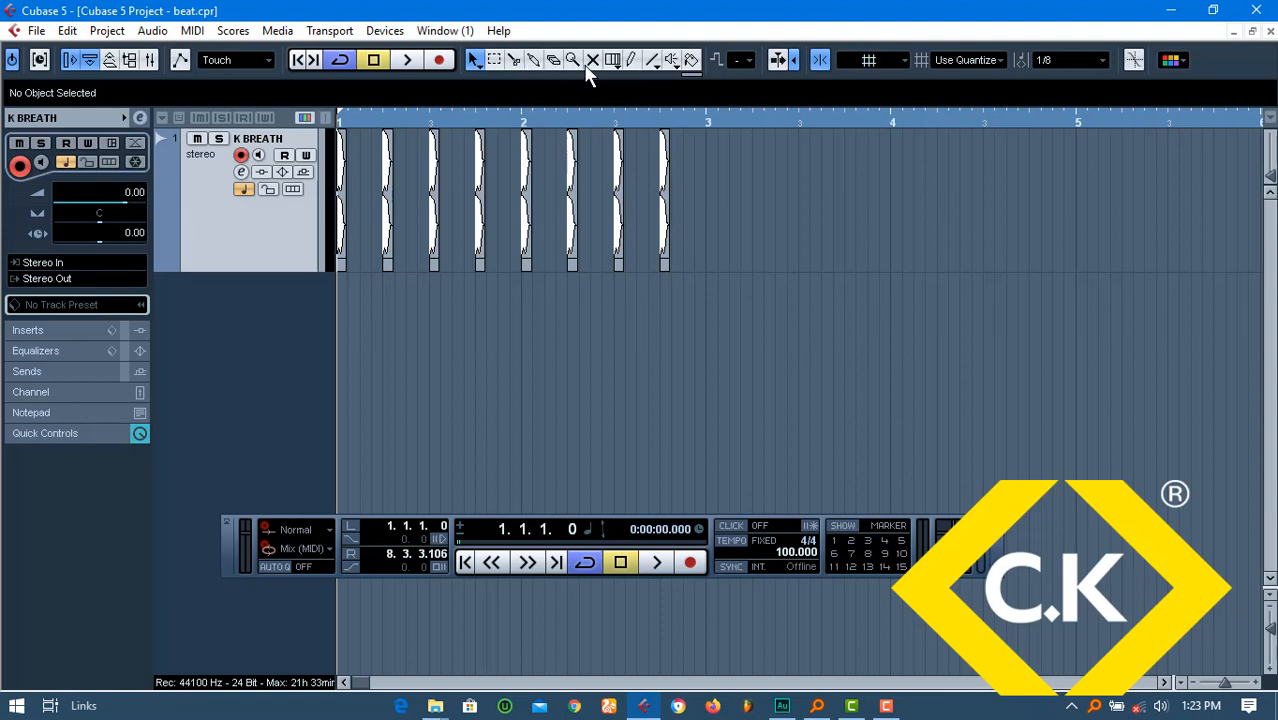
Draw an empty one-beat part on the K BREATH track from 2.4.3 to 3.1.3 and return to the Object Selection tool
left_click(631, 59)
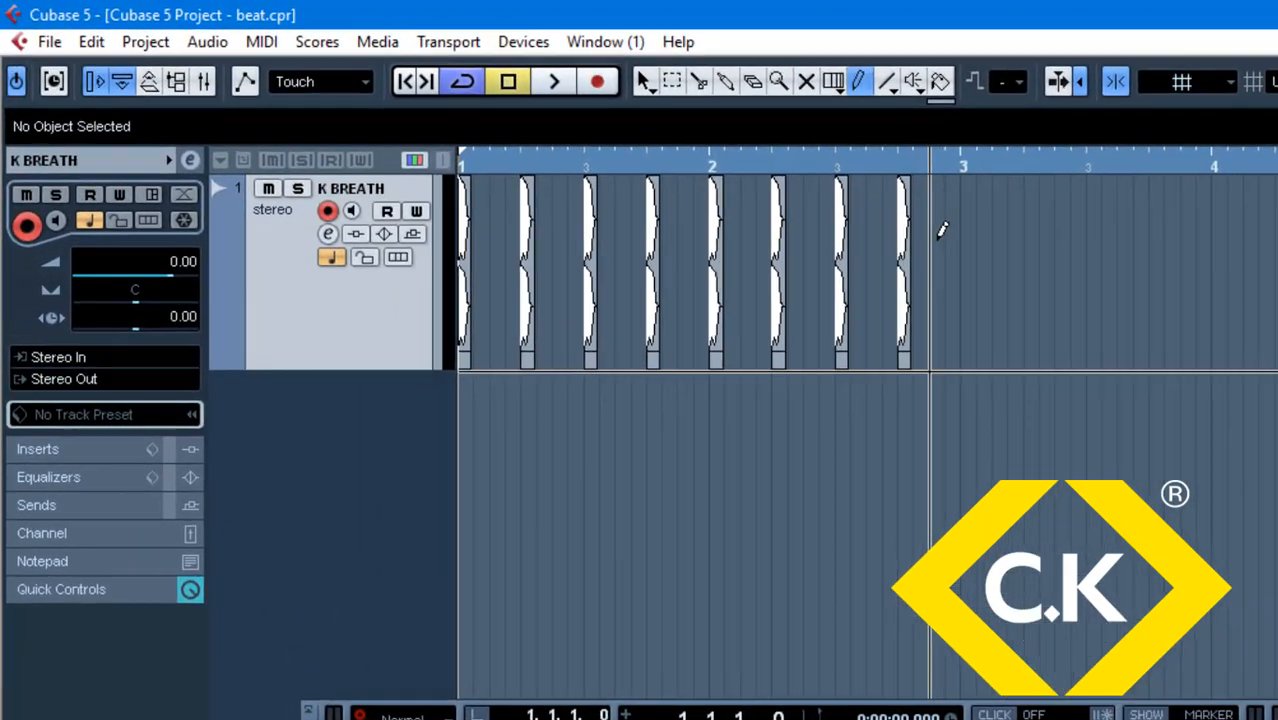
mouse_move(939, 235)
left_mouse_down()
mouse_move(974, 249)
mouse_move(996, 236)
left_mouse_up()
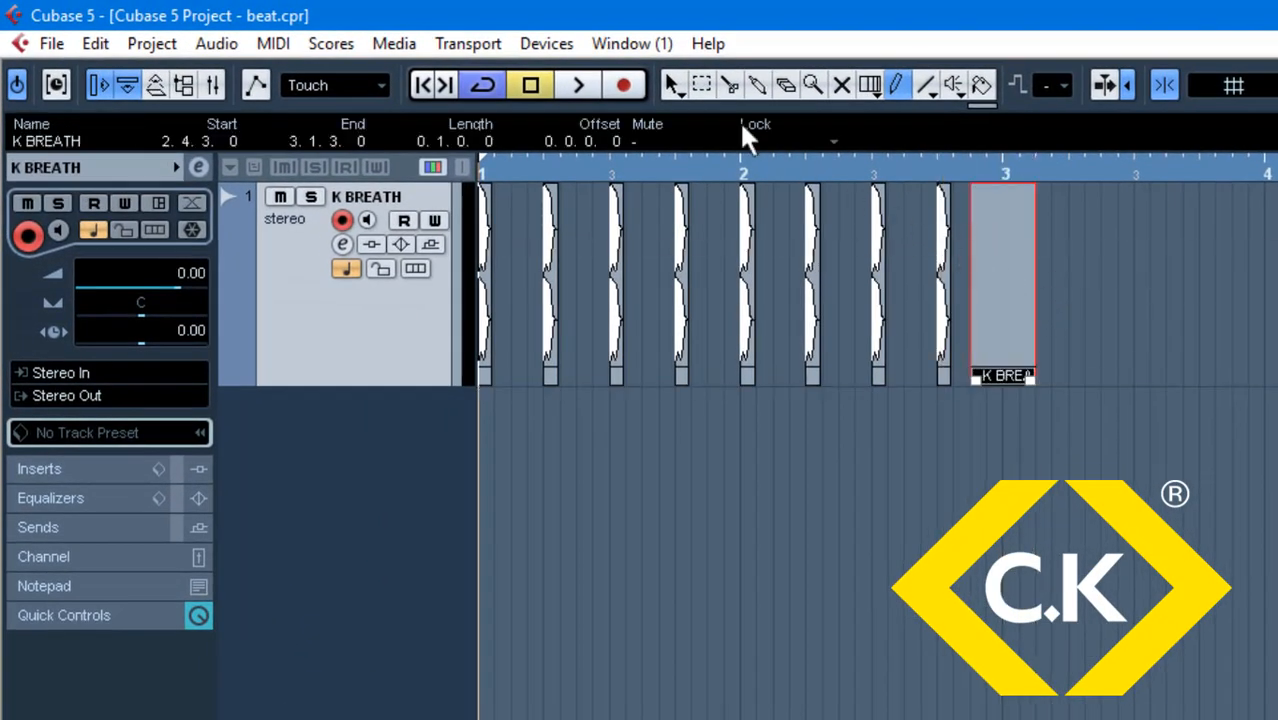
left_click(672, 84)
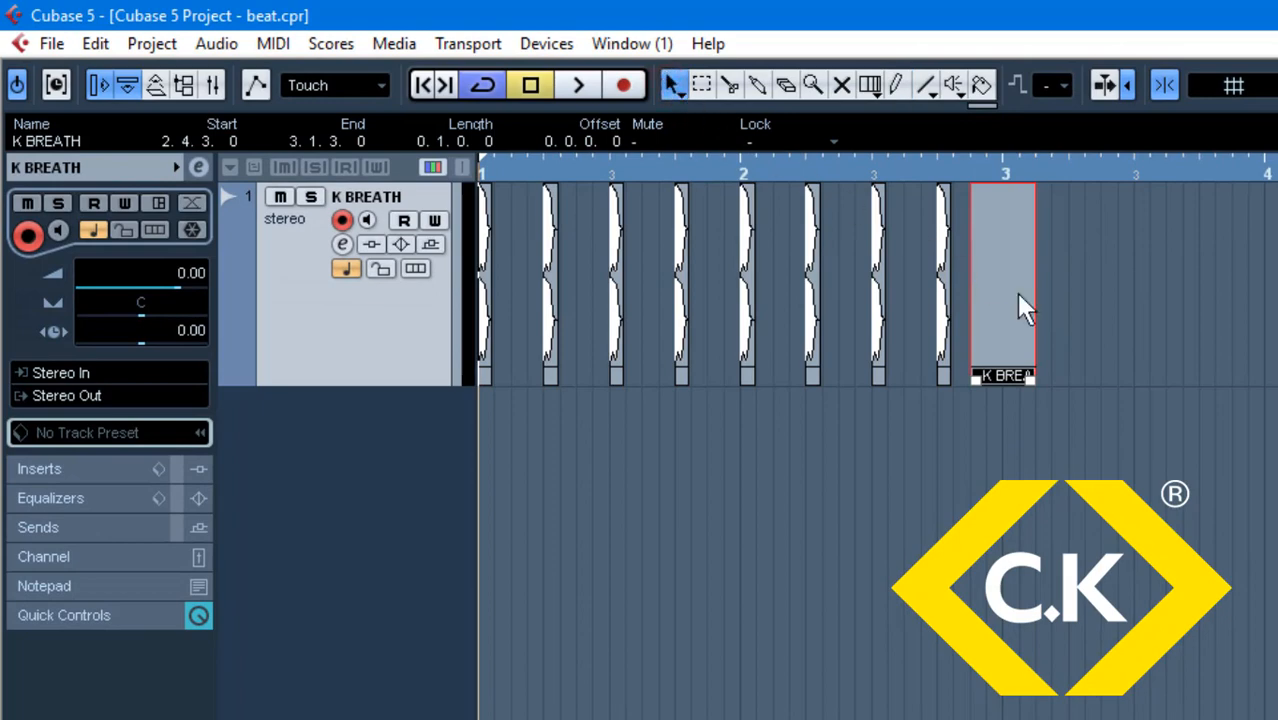
Move the empty part to 1.1.1.0 and glue all the K BREATH clips of bars 1 and 2 into it
left_click_drag(1016, 293, 500, 300)
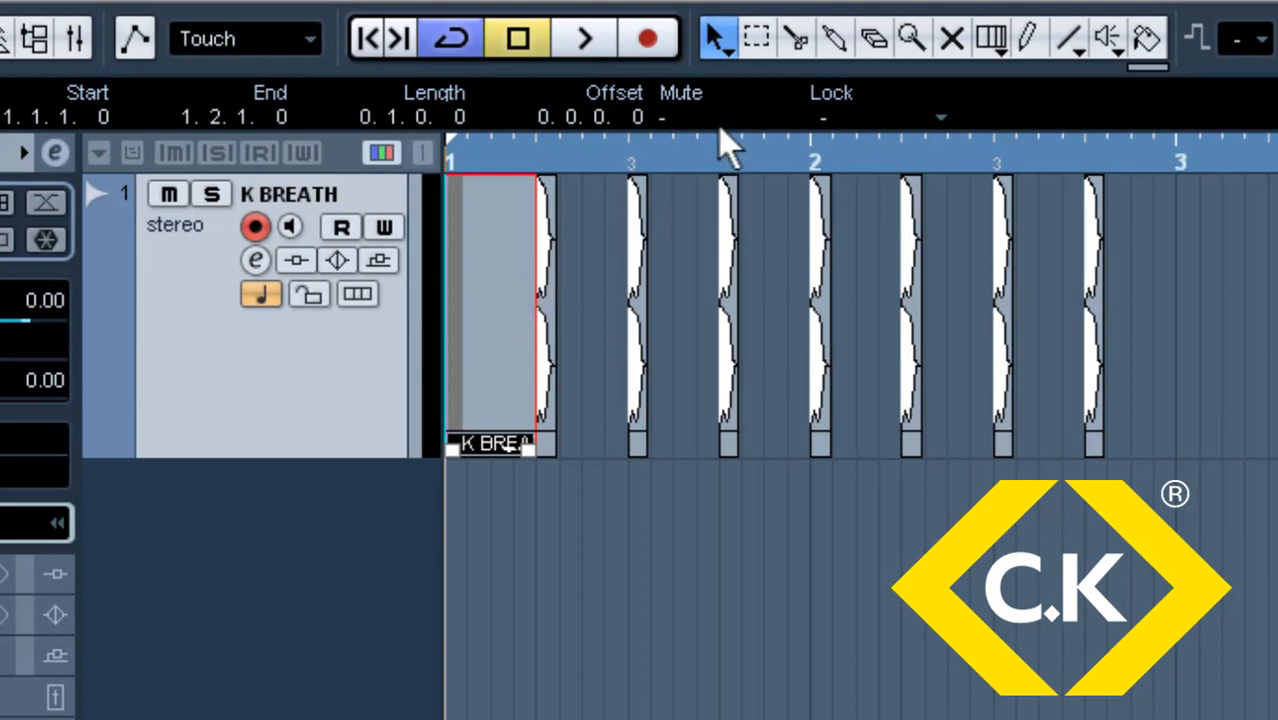
left_click(834, 39)
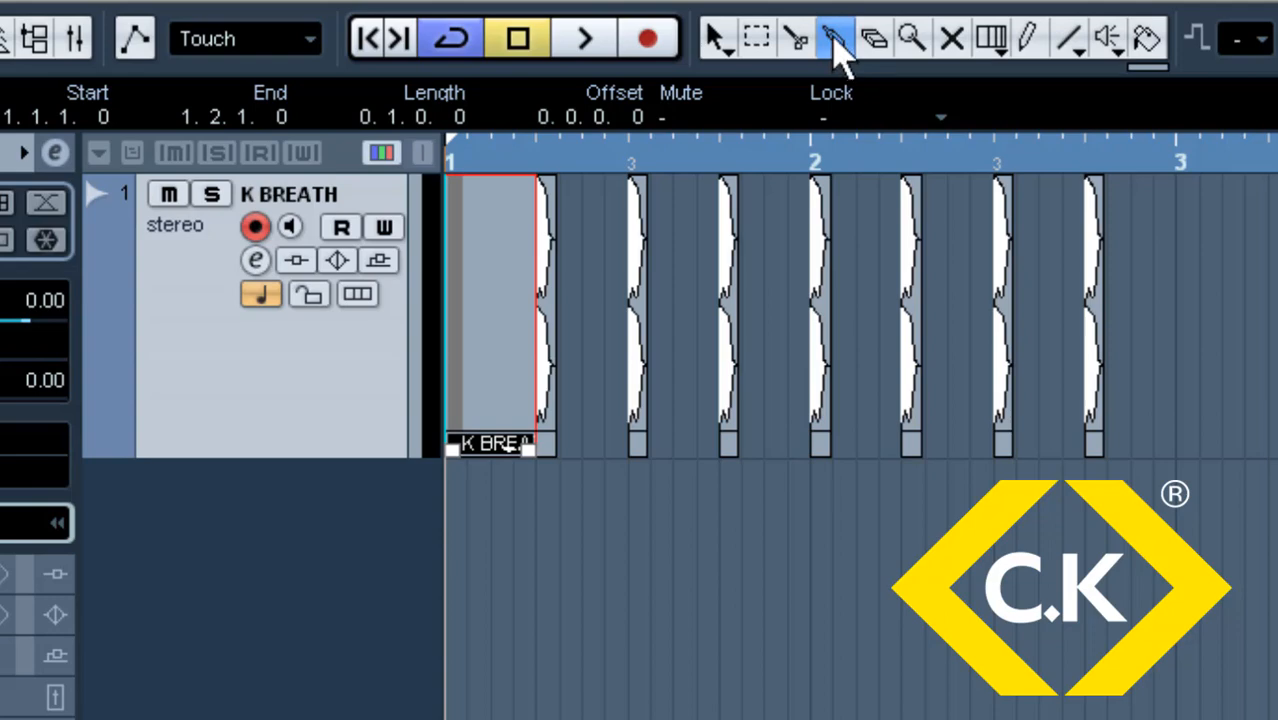
left_click(489, 279)
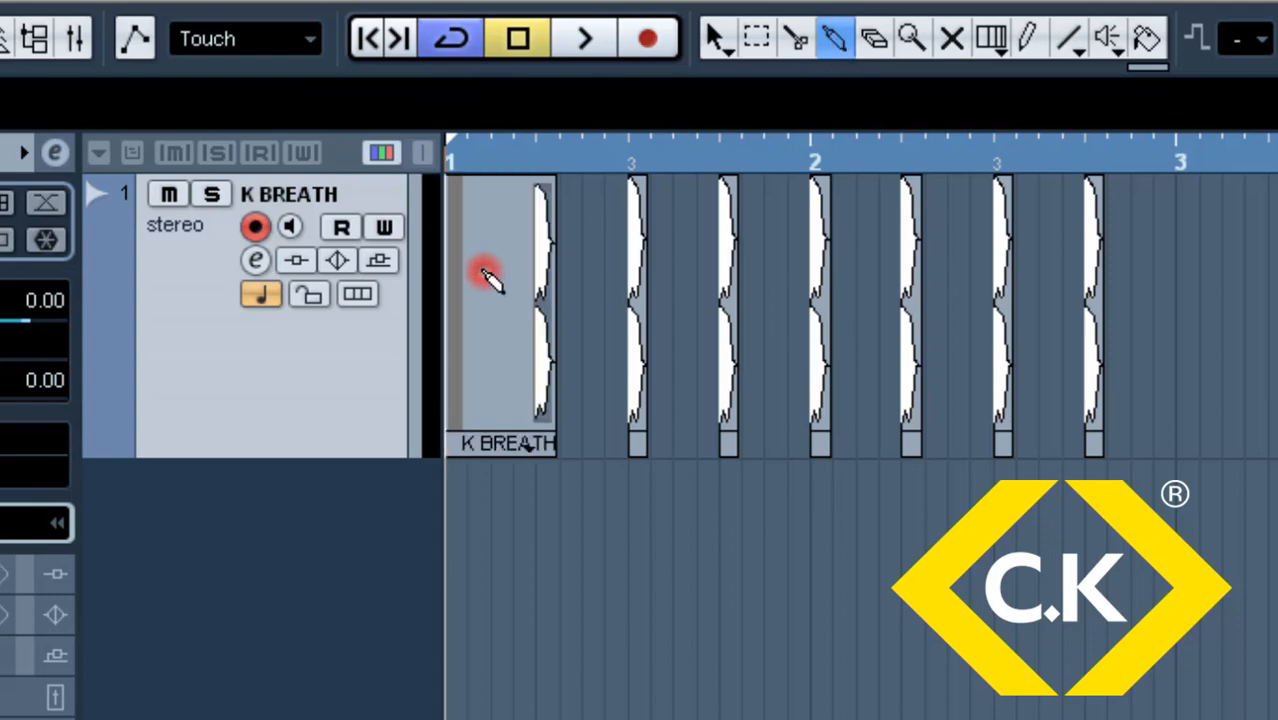
left_click(489, 279)
left_click(489, 279)
left_click(489, 279)
left_click(489, 279)
left_click(489, 279)
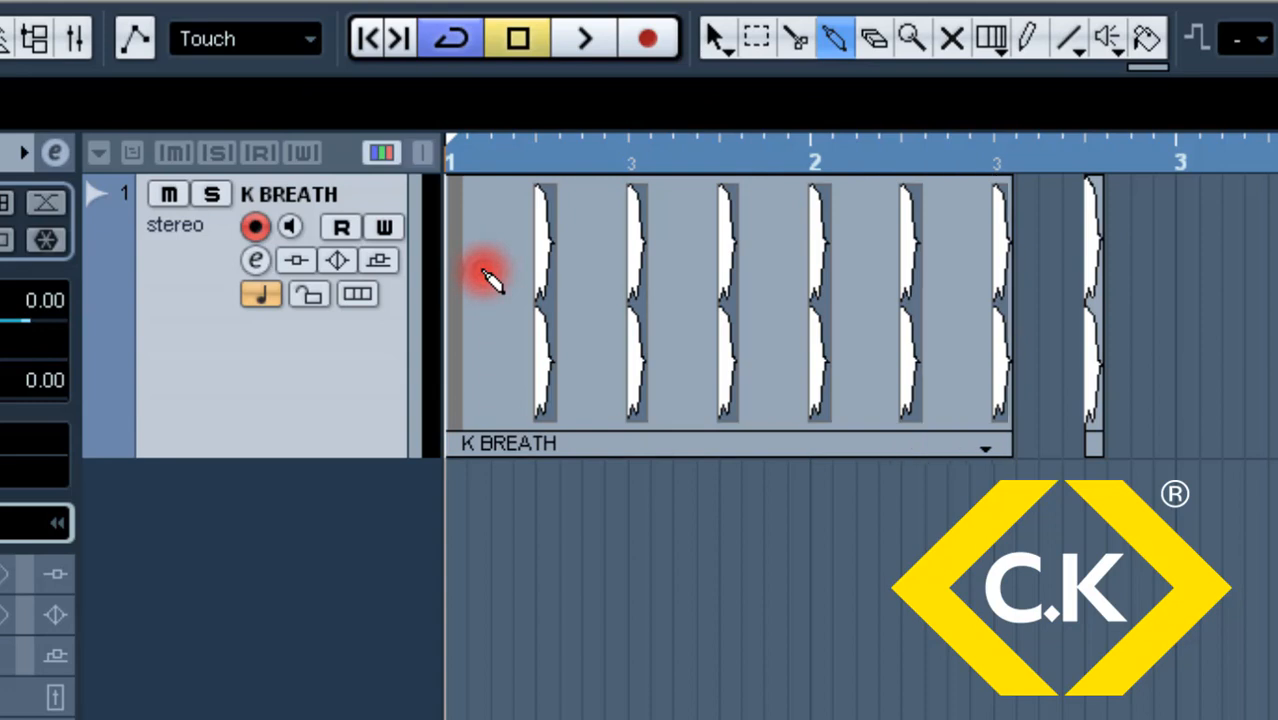
left_click(489, 279)
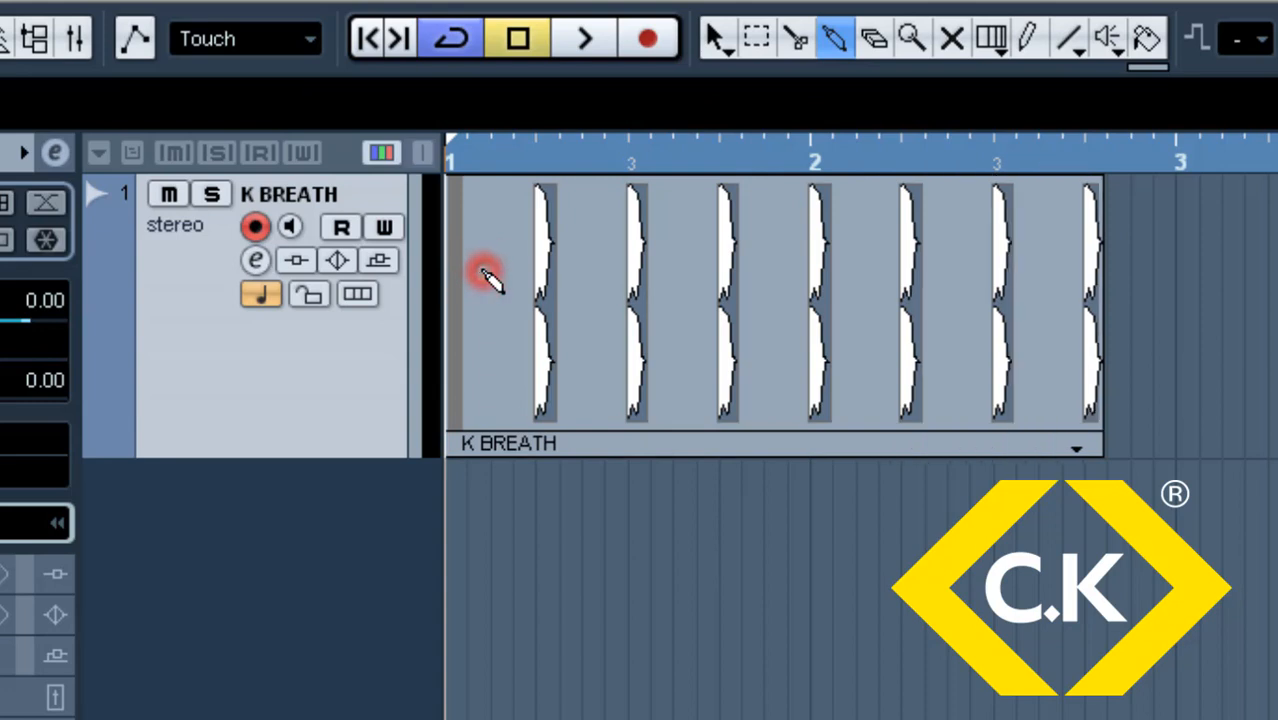
left_click(452, 268)
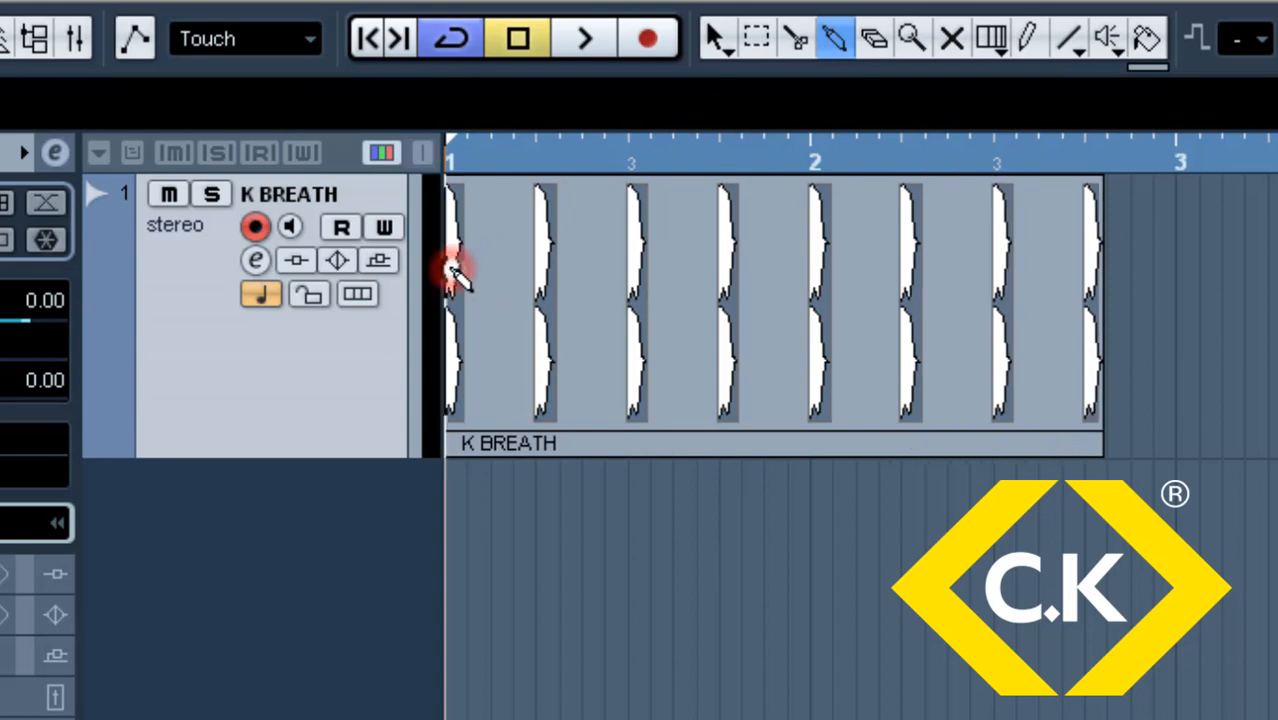
Extend the end of the glued K BREATH part to 3.1.1.0 and select the part
left_click(714, 38)
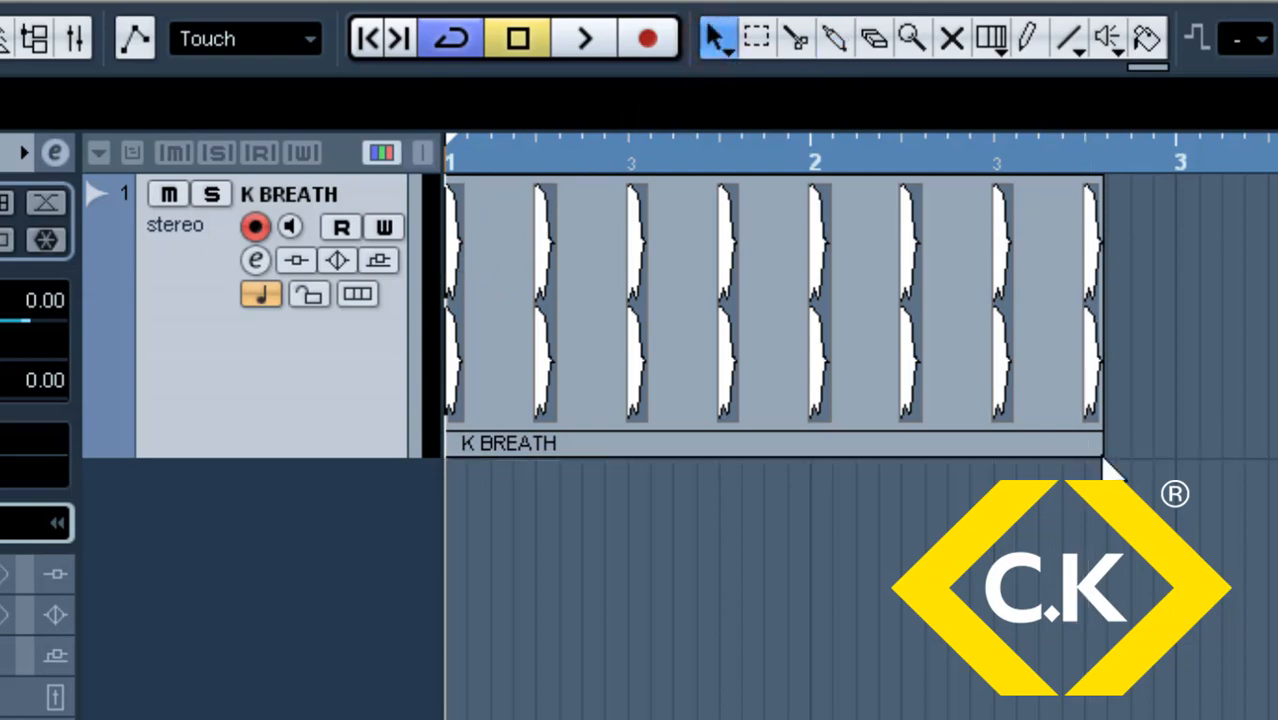
left_click_drag(1100, 451, 1175, 448)
left_click(1045, 357)
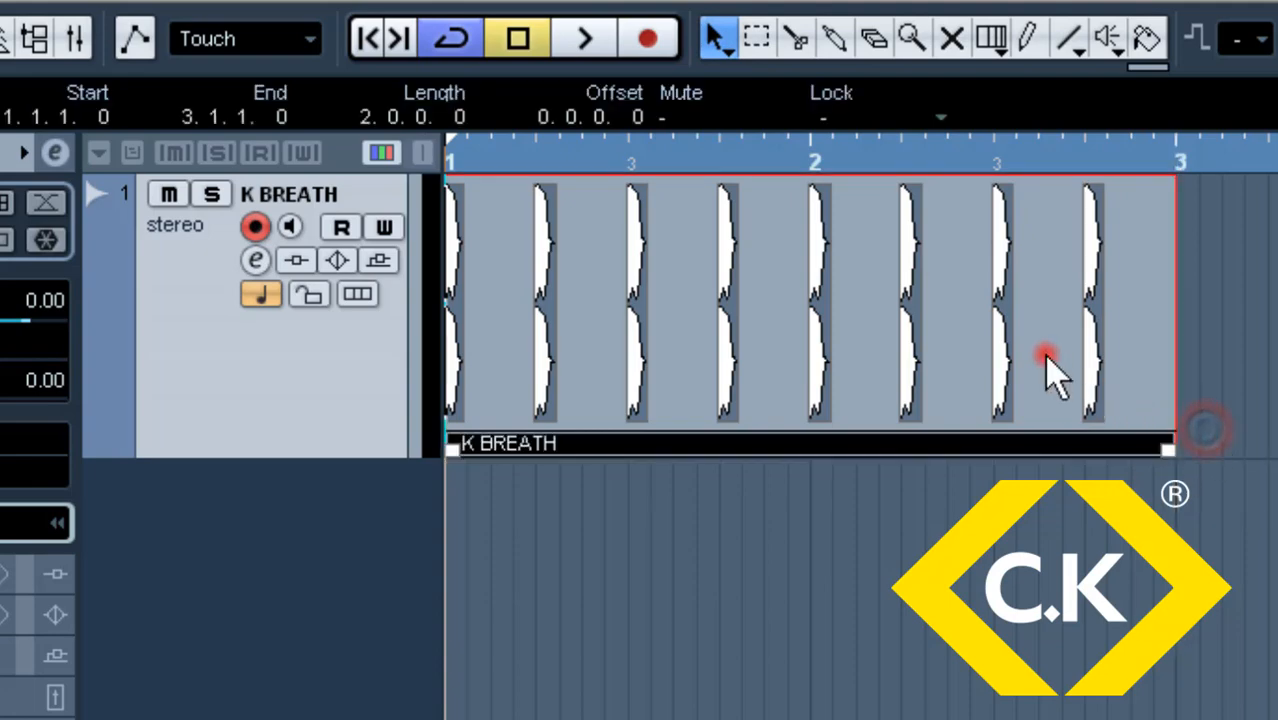
Loop playback over the selected two-bar part, stop and deselect it, and save the project
key("shift+g")
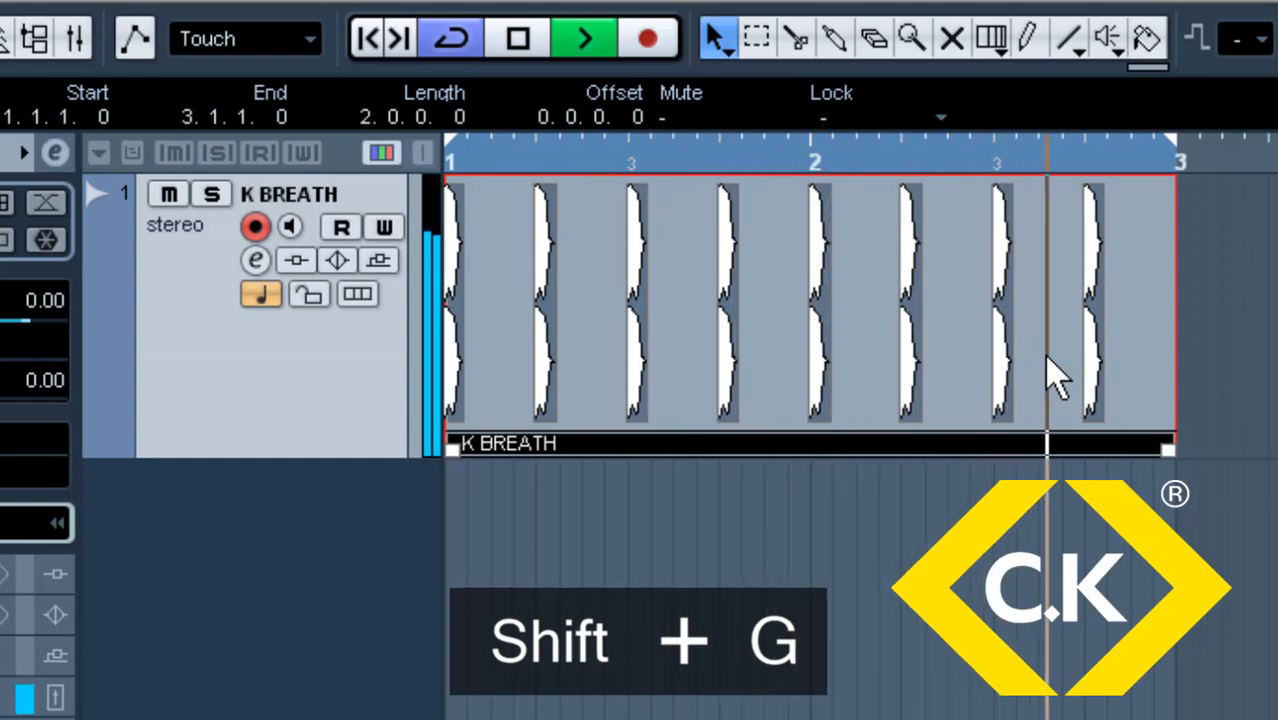
key("space")
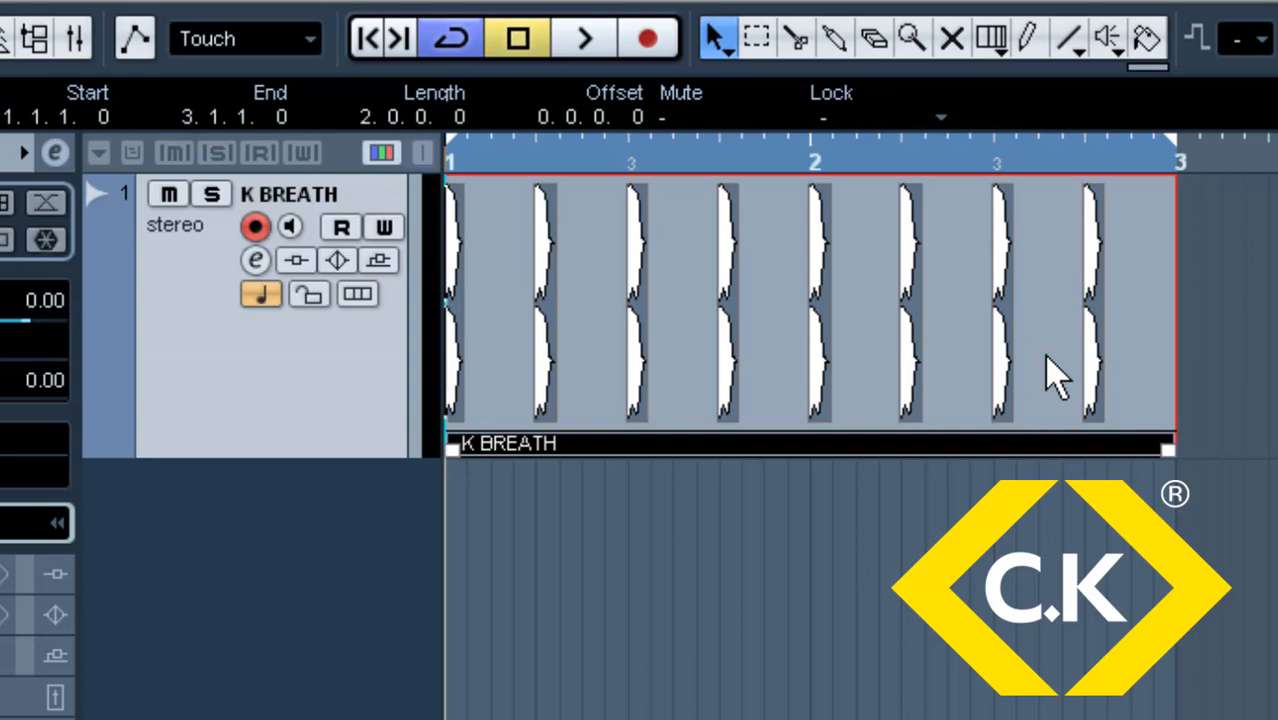
left_click(872, 601)
key("ctrl+s")
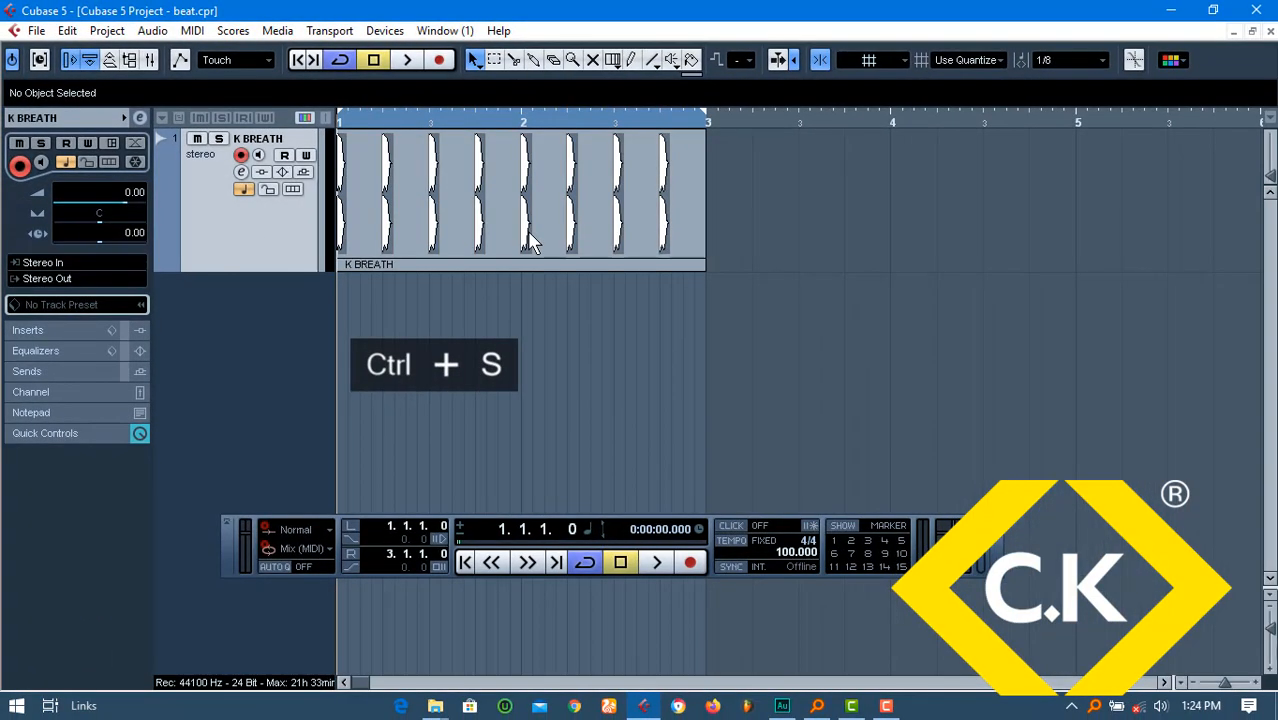
Open the K BREATH part in the Audio Part Editor and duplicate its last kick clip, placing the copy at 4.000 seconds
double_click(528, 231)
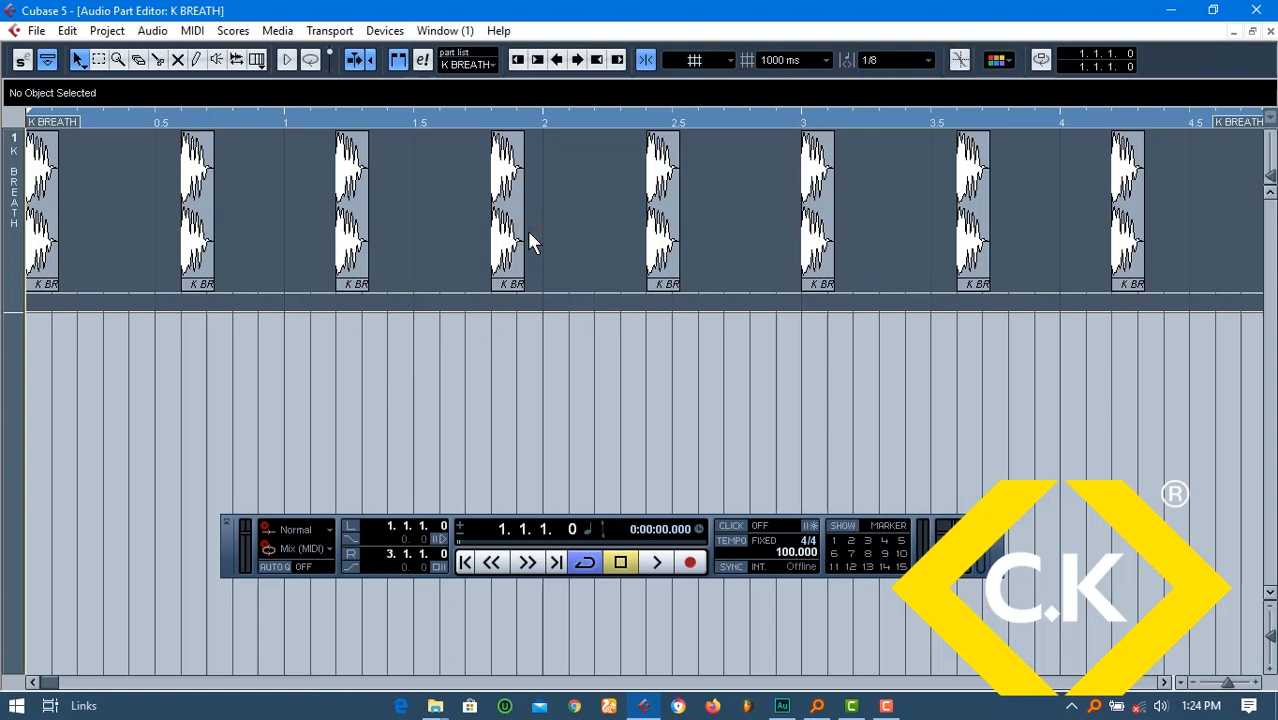
key("g")
key("g")
key("g")
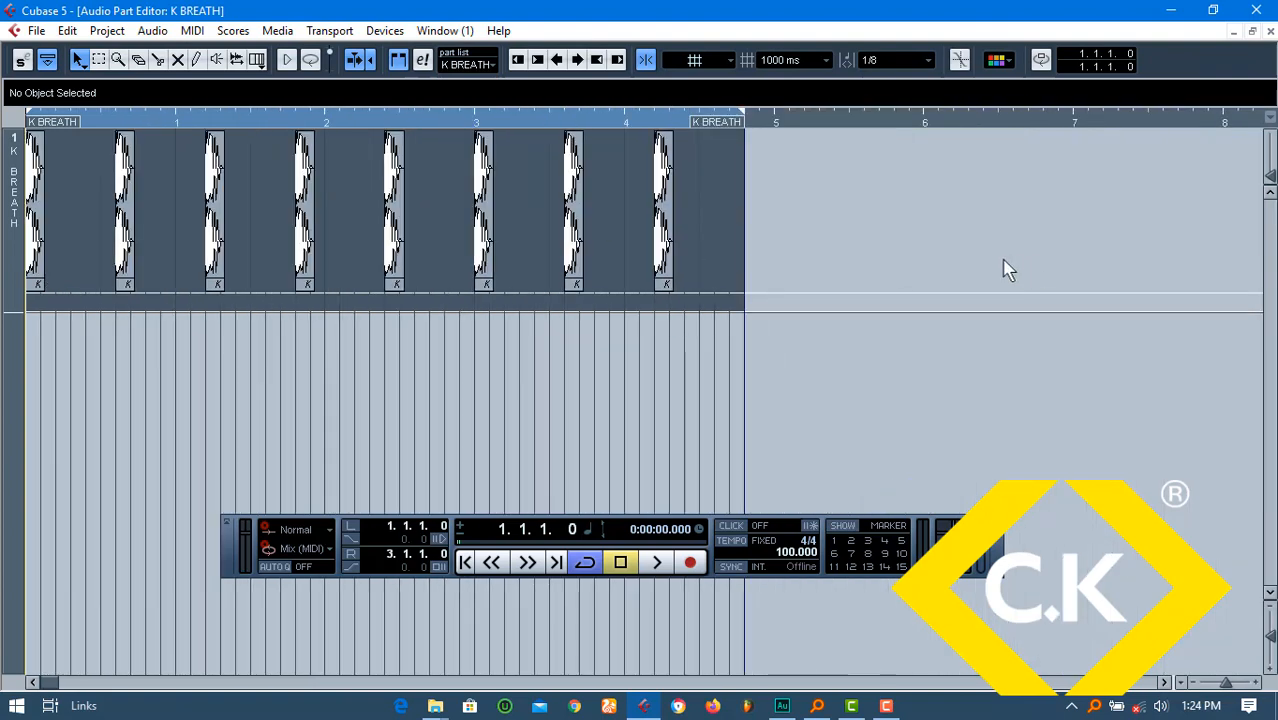
left_click(664, 212)
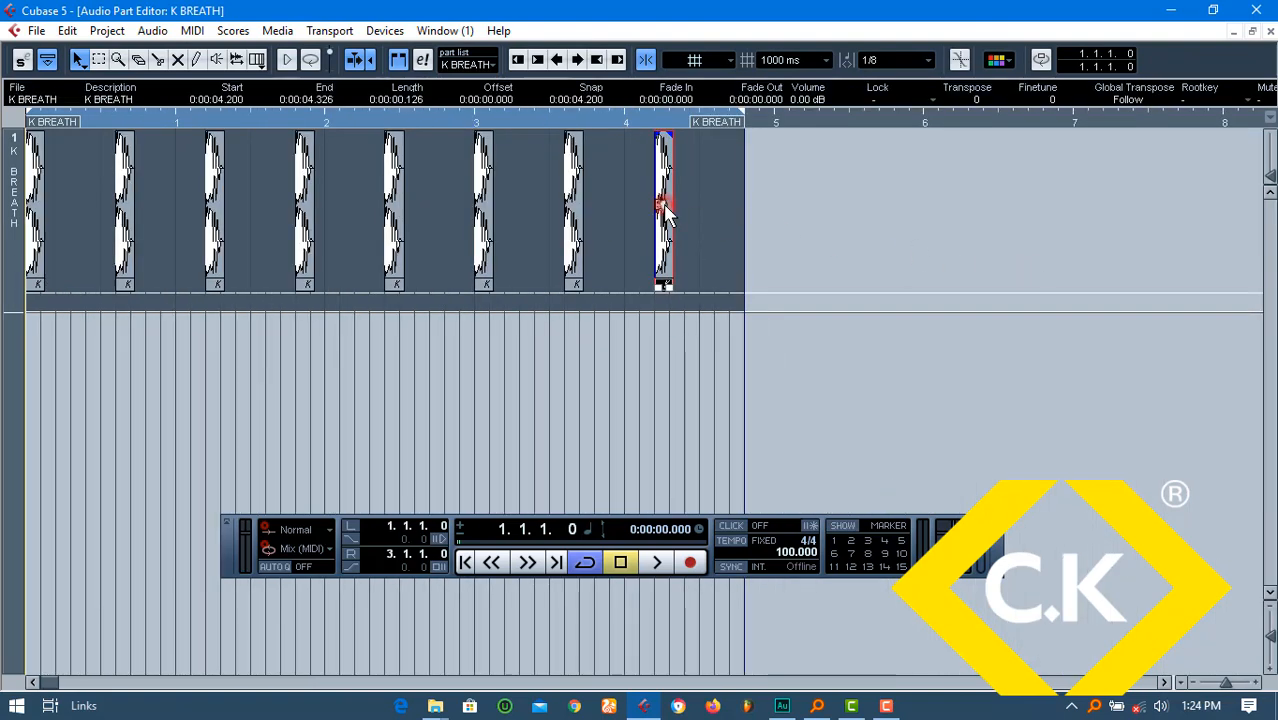
key("ctrl+d")
left_click_drag(680, 186, 701, 191)
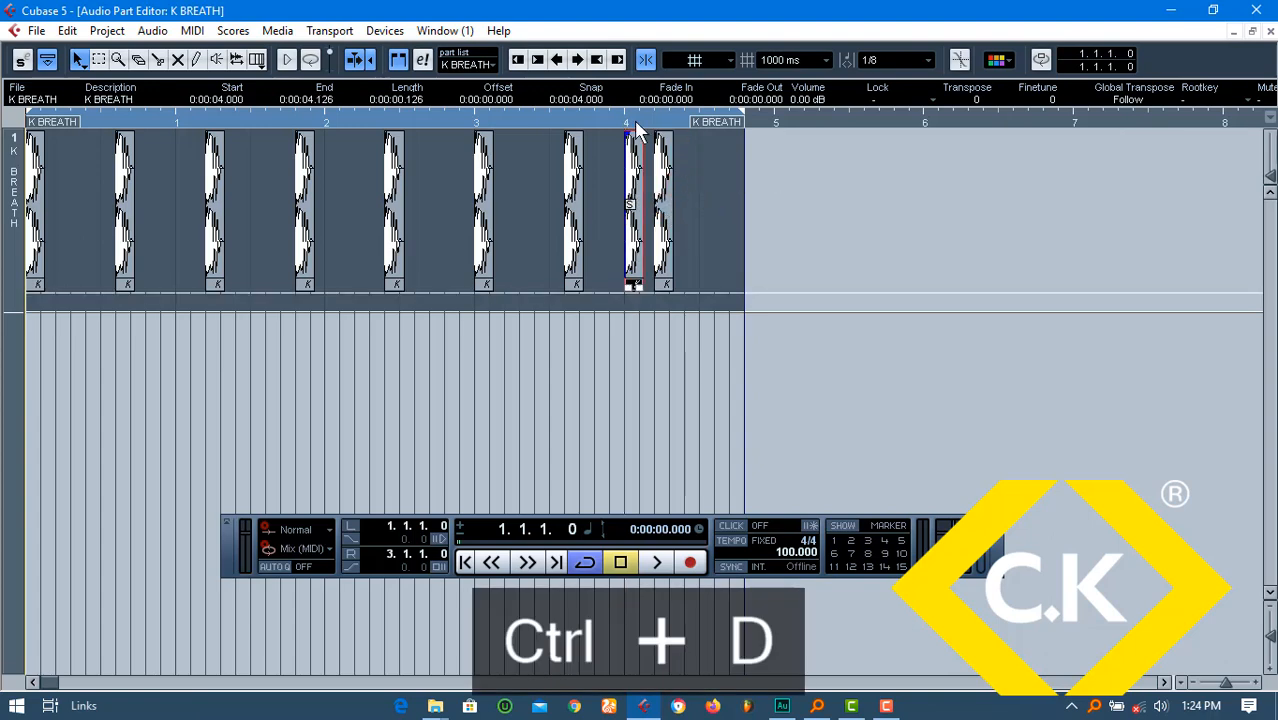
Set the quantize value to 1/16 while playing back the part, and stop playback
key("space")
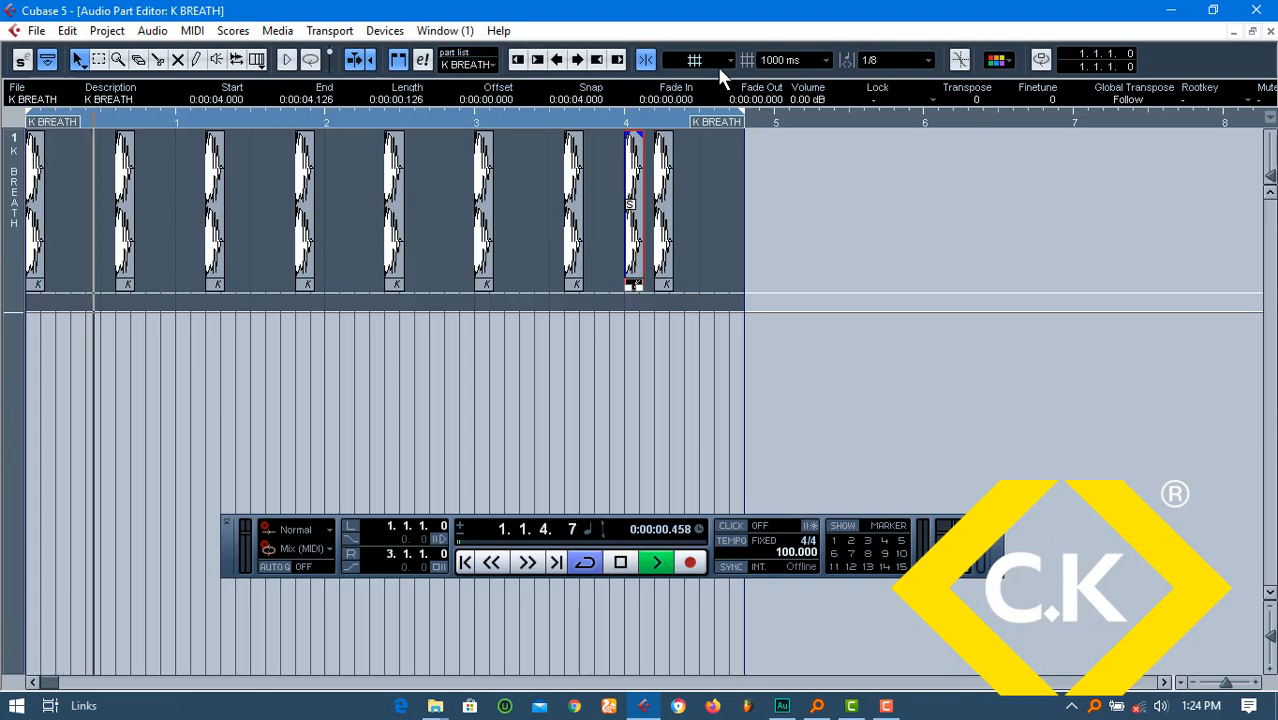
left_click(898, 59)
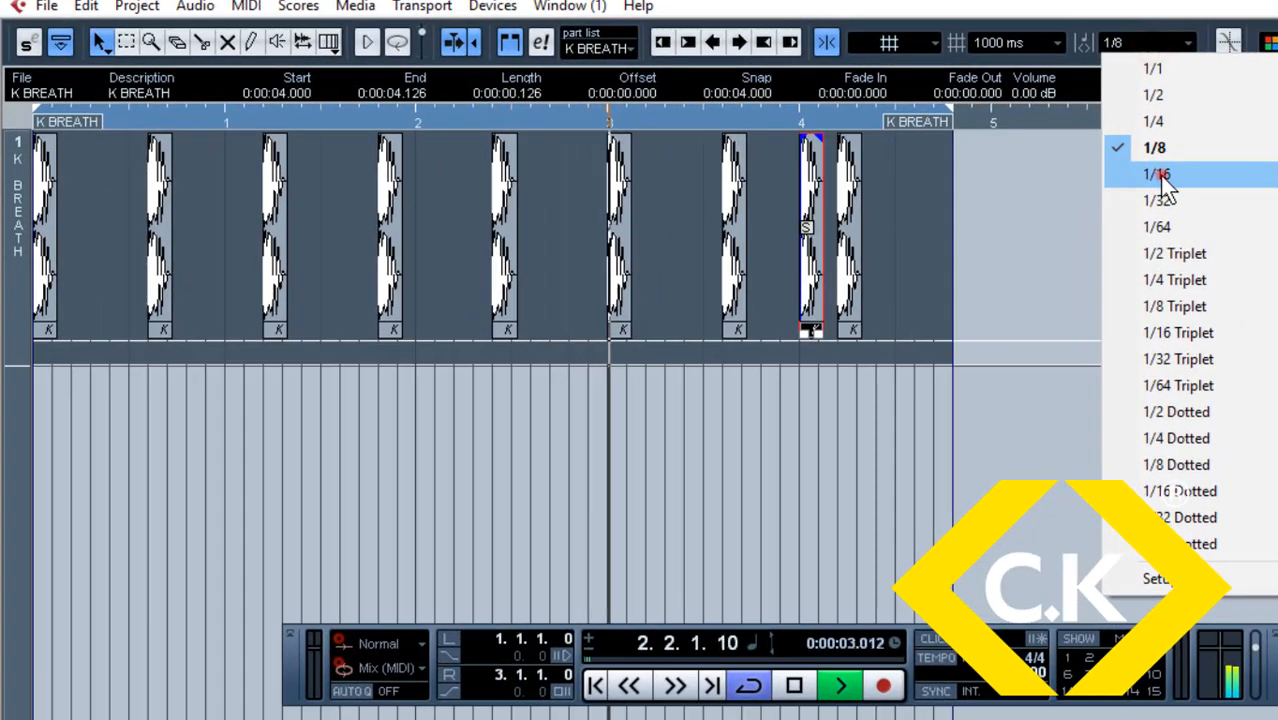
left_click(915, 160)
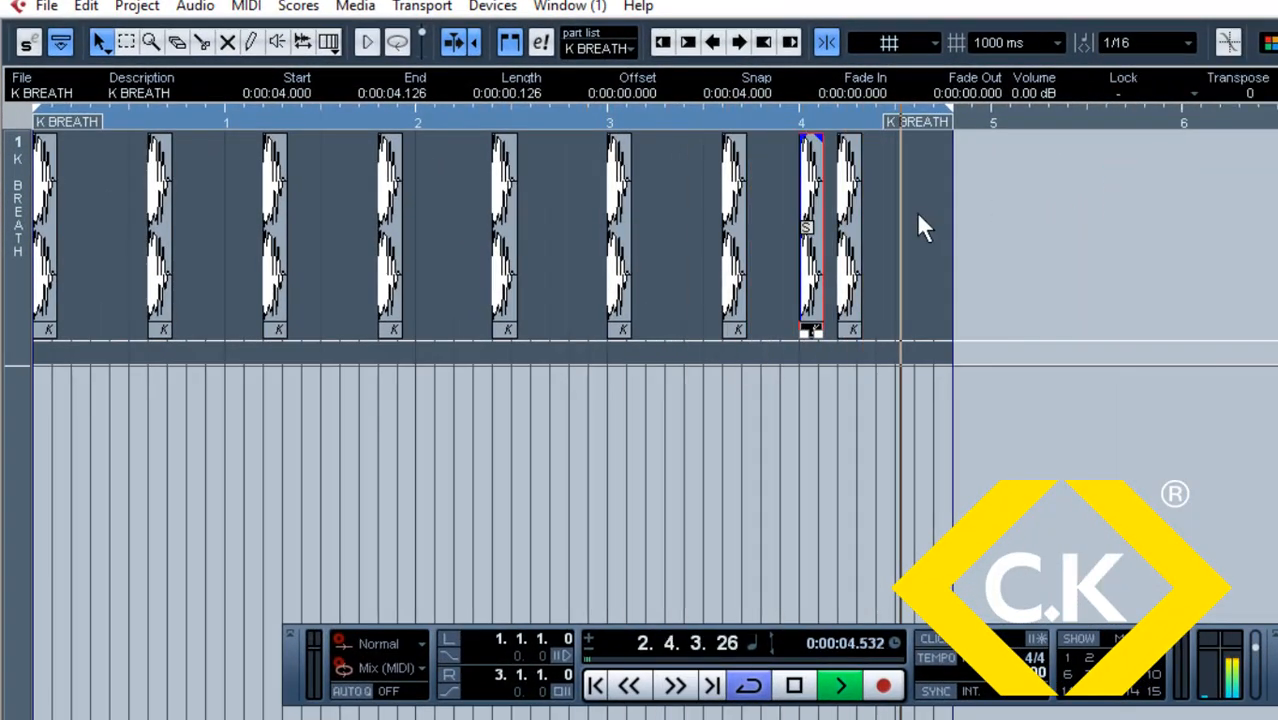
key("space")
Try to move the copied kick past the last one, and switch the editor's ruler format to Bars+Beats
left_click_drag(813, 190, 887, 212)
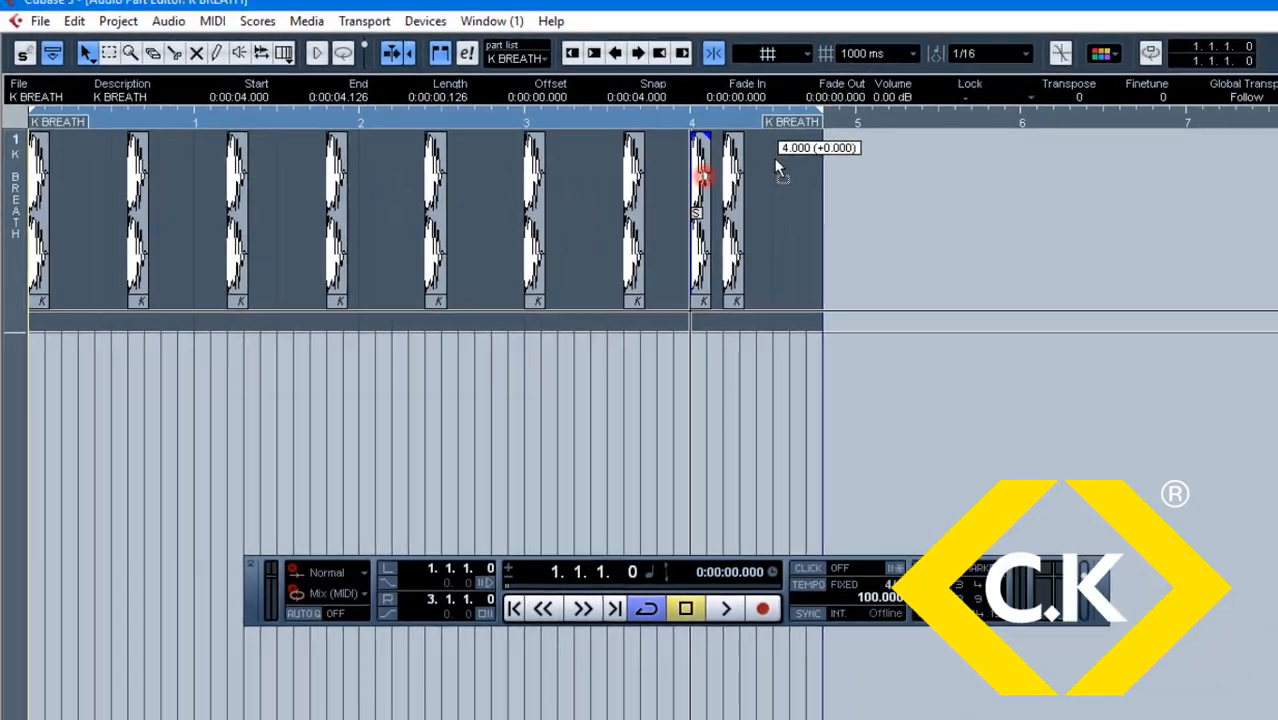
left_click_drag(697, 200, 697, 200)
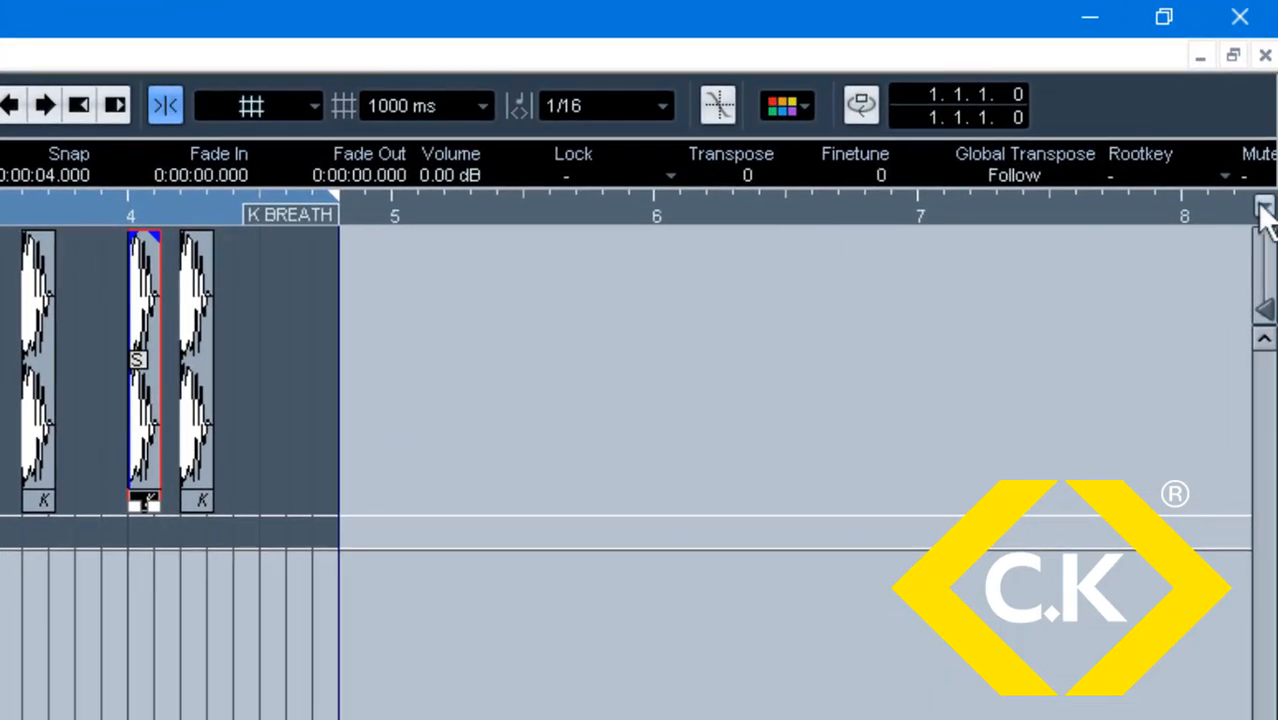
left_click(1269, 116)
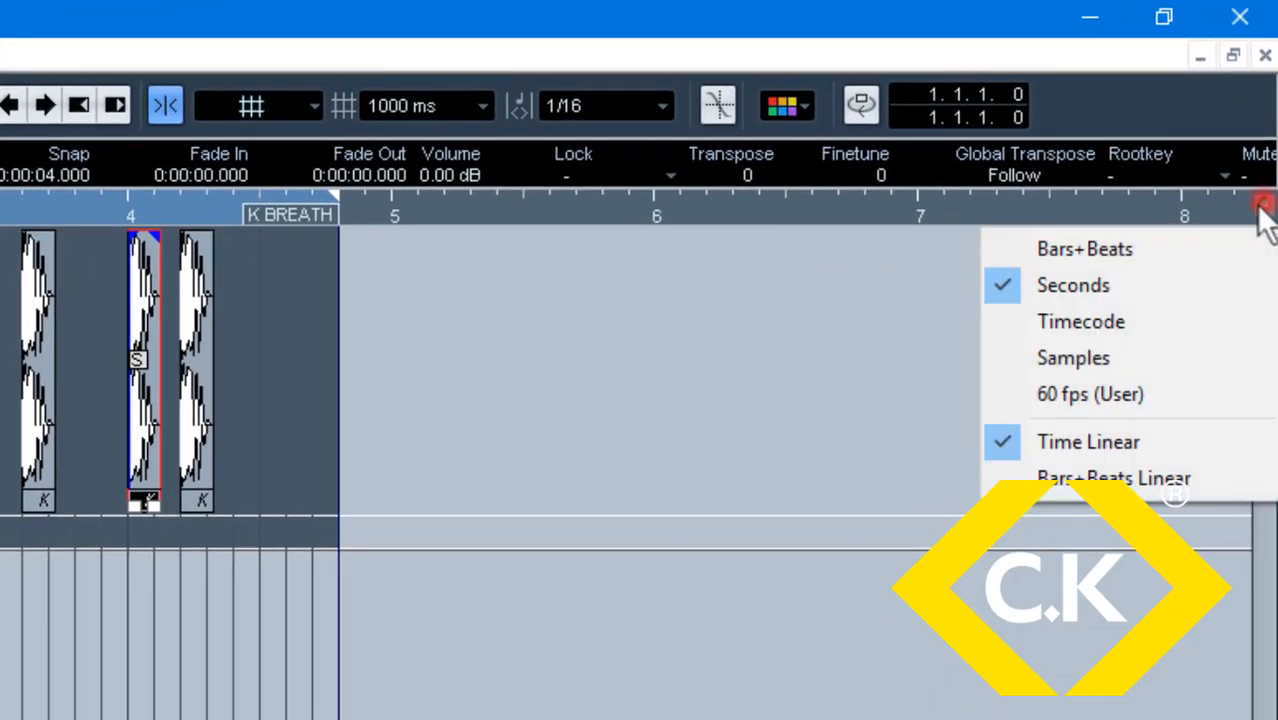
left_click(1190, 240)
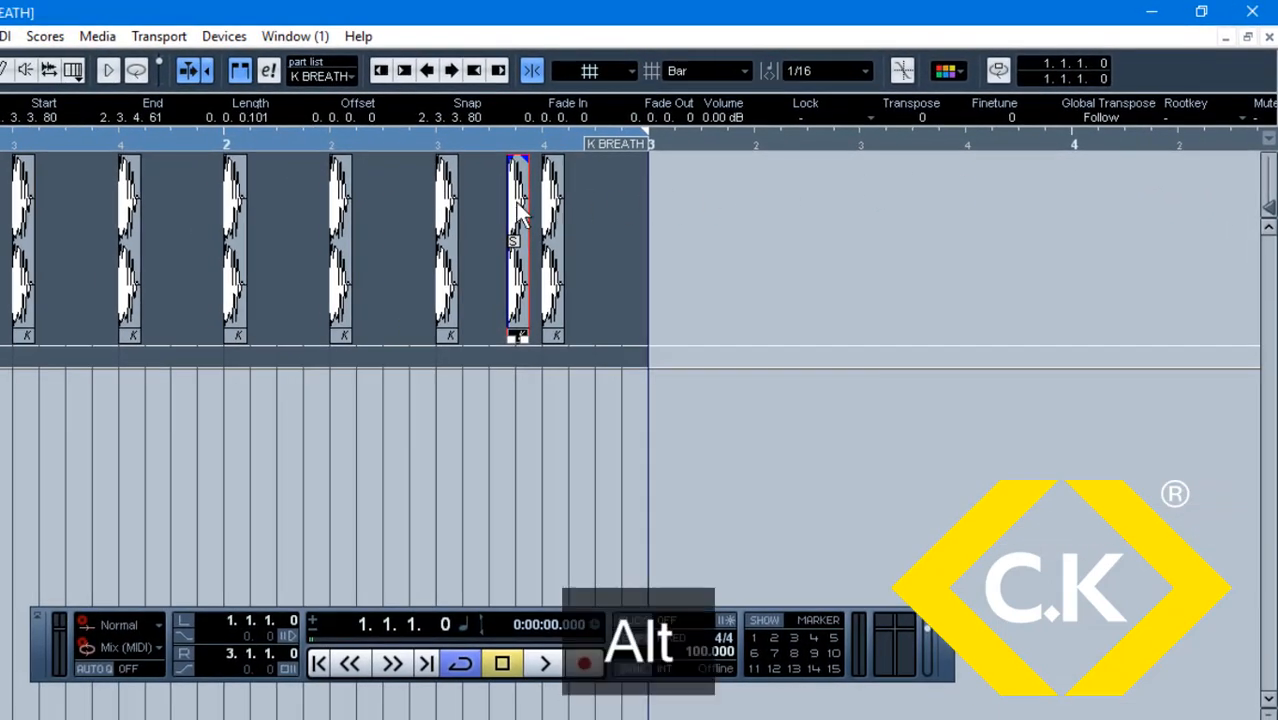
Try to move the copied kick to 3.1.1.0 without enlarging the part, and undo the move
left_click_drag(148, 299, 294, 323)
left_click_drag(611, 209, 583, 203)
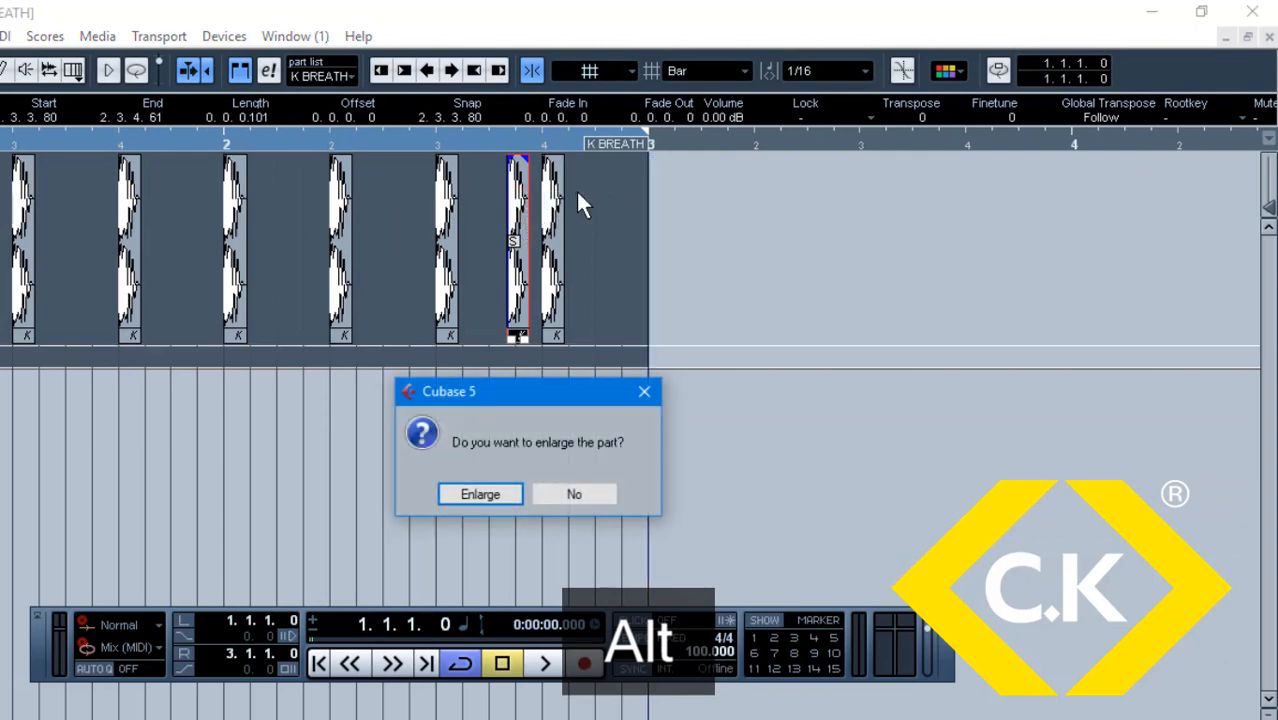
left_click(606, 490)
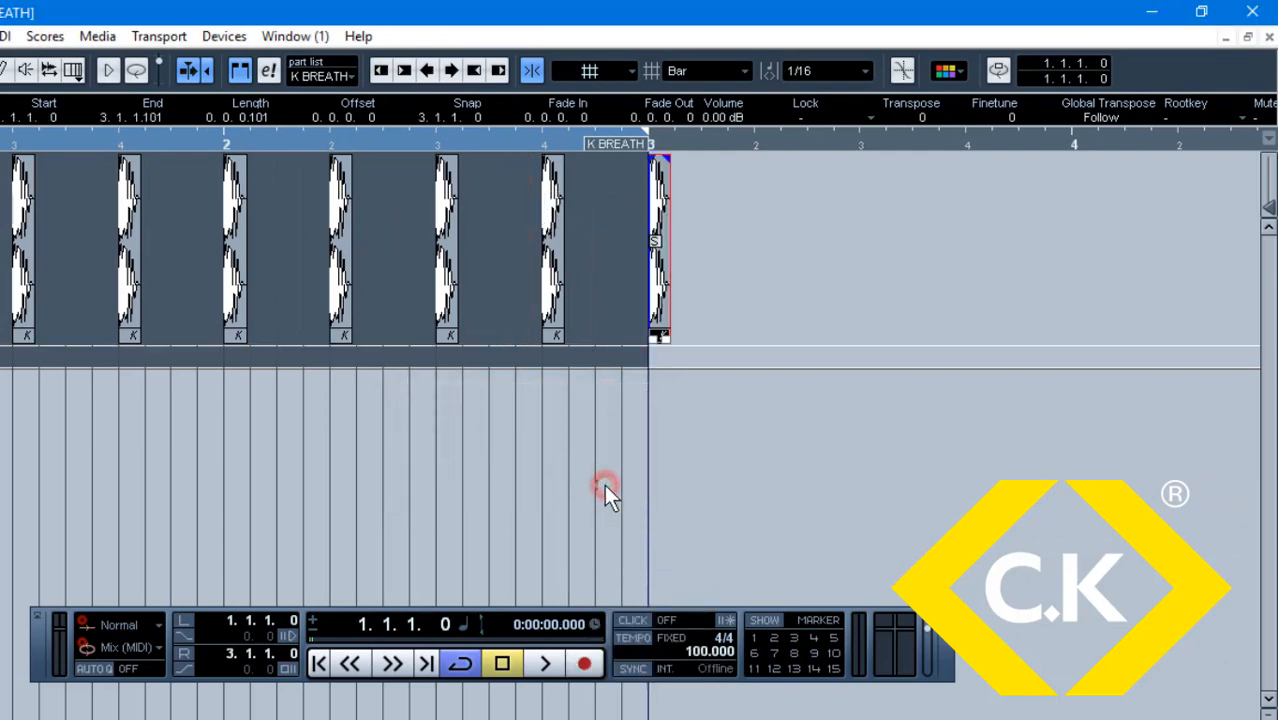
key("ctrl+z")
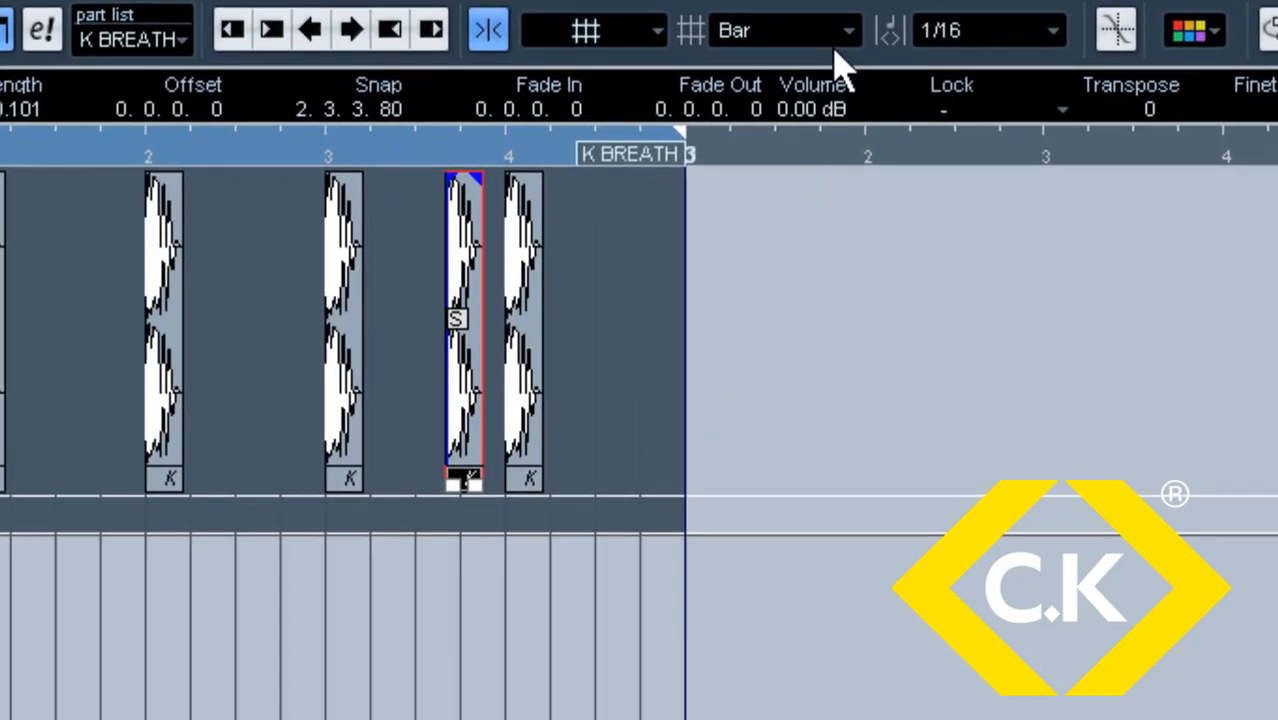
Set the grid type to Use Quantize and move the copied kick to 2.4.3.0
left_click(834, 42)
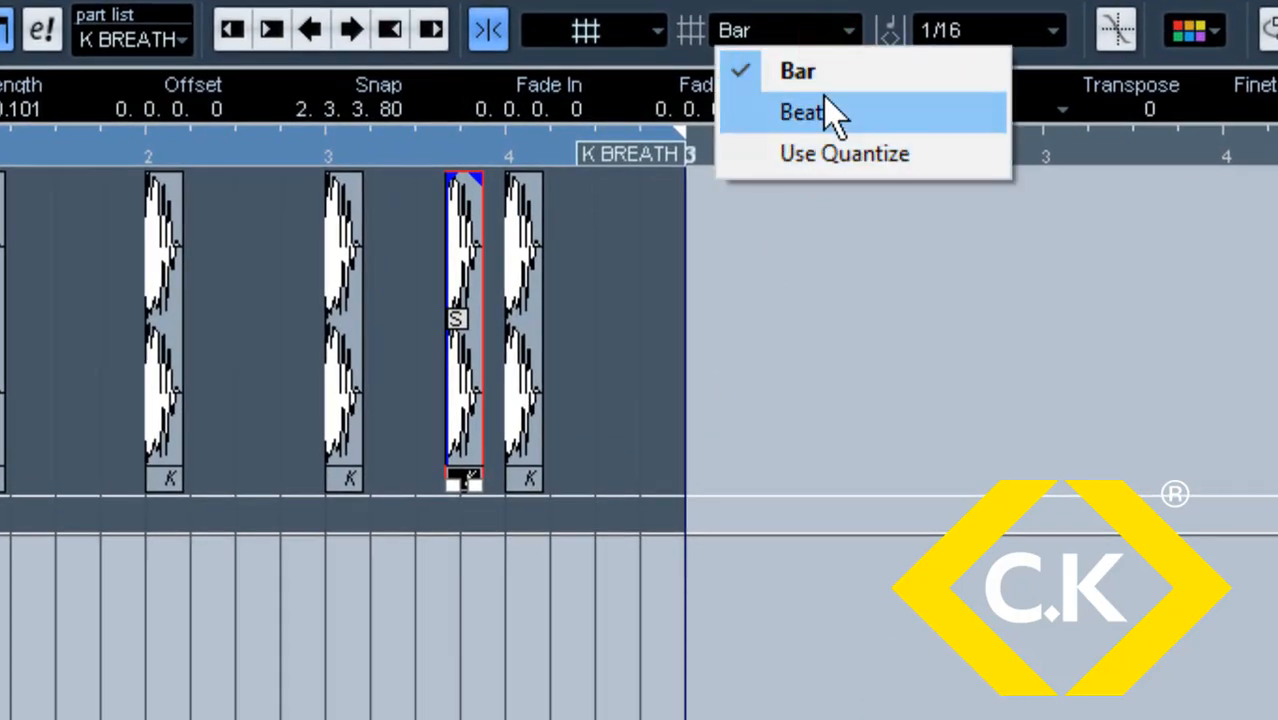
left_click(820, 154)
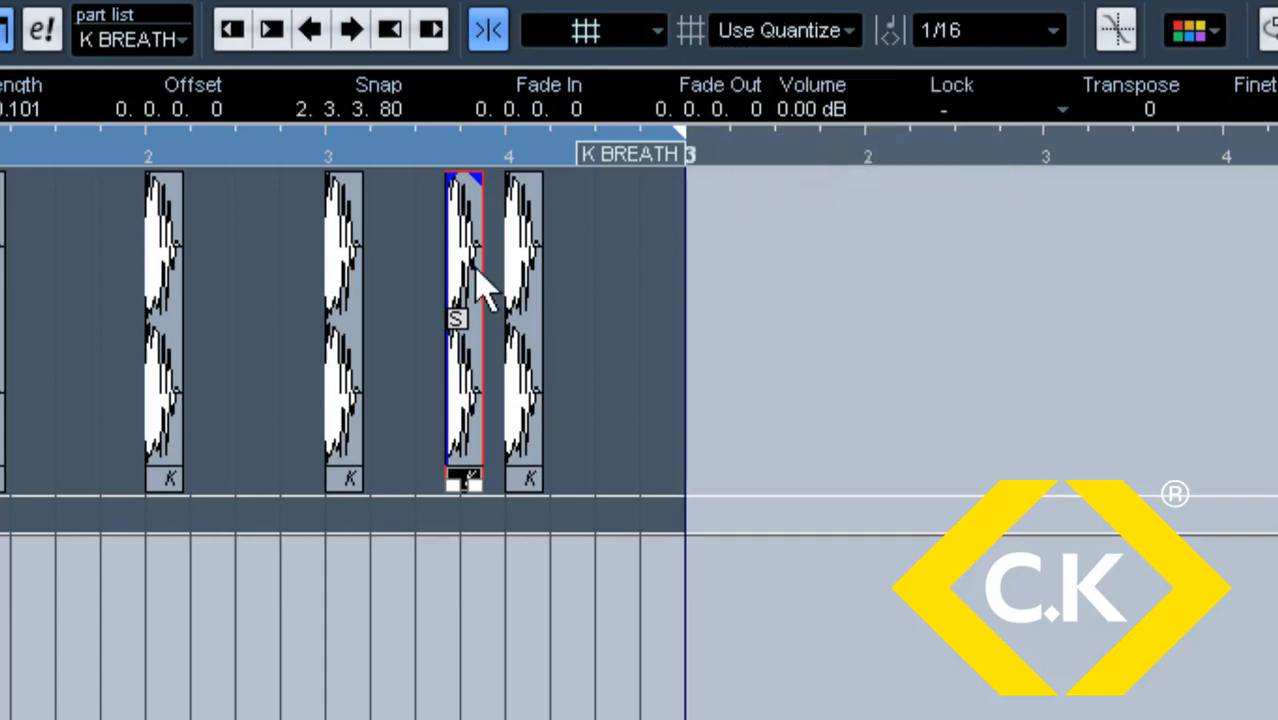
left_click_drag(479, 285, 613, 311)
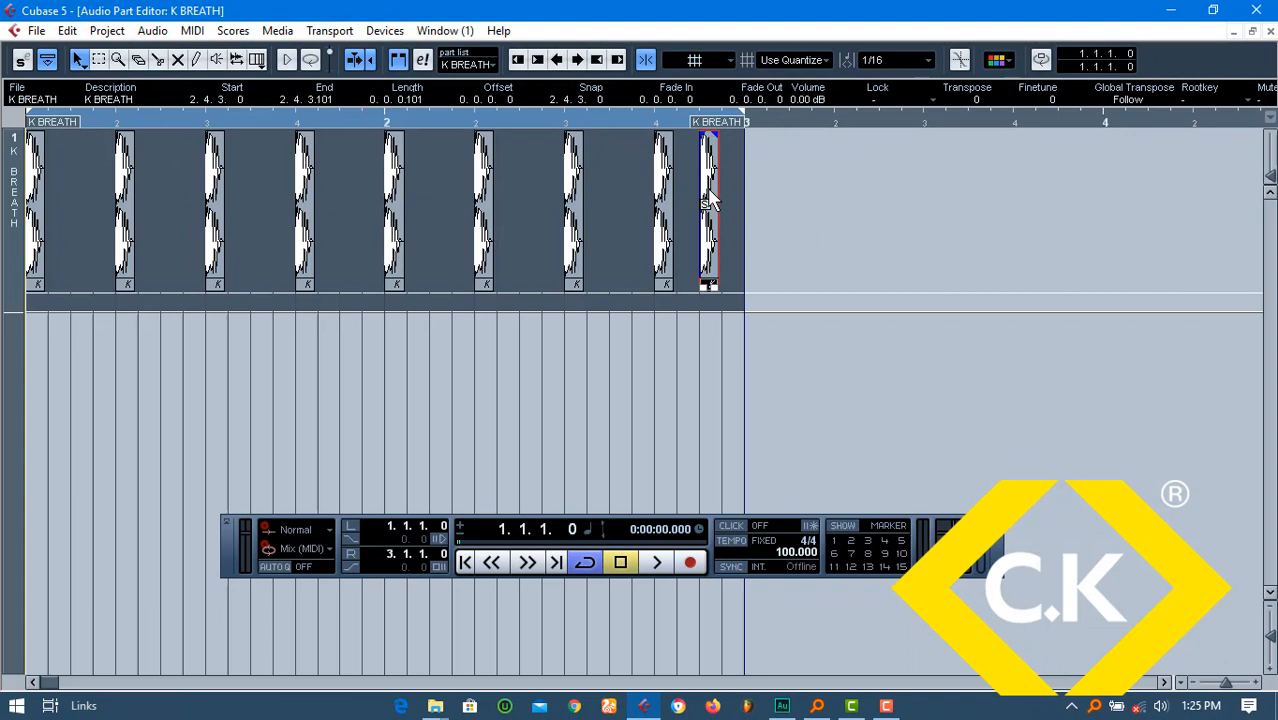
Play back the edited pattern, save the project and close the Audio Part Editor
key("space")
key("ctrl+s")
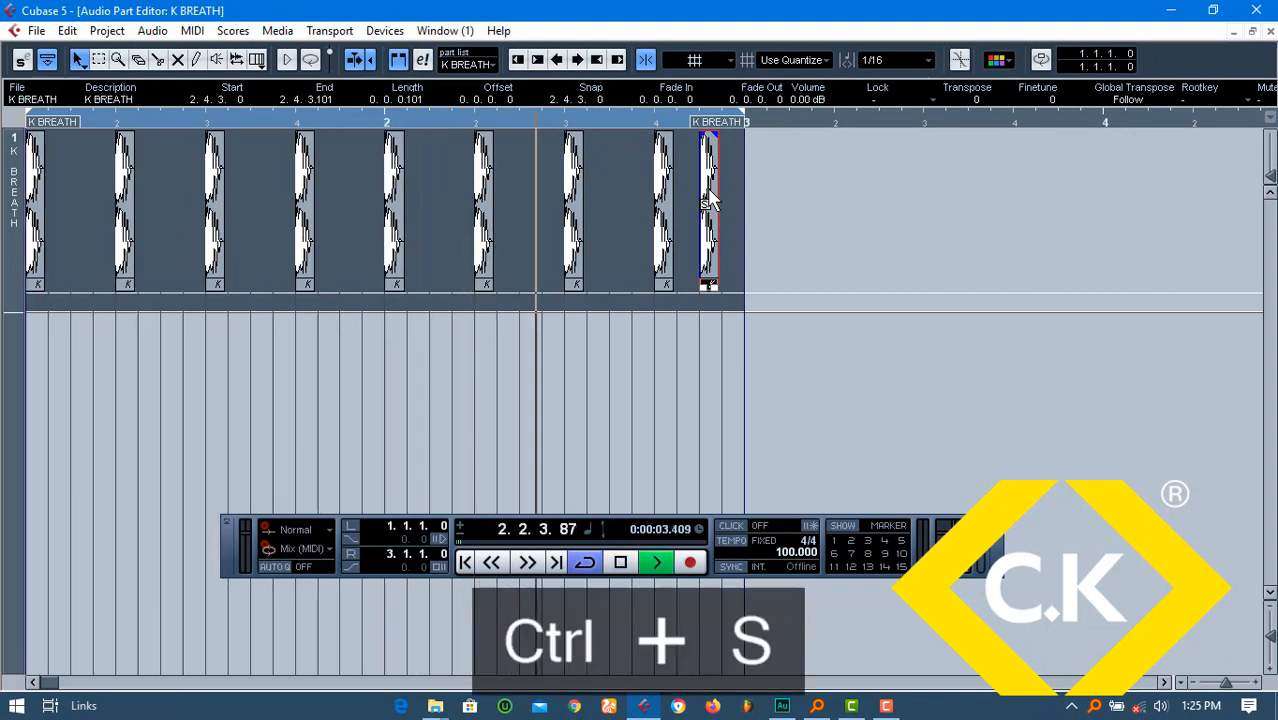
key("space")
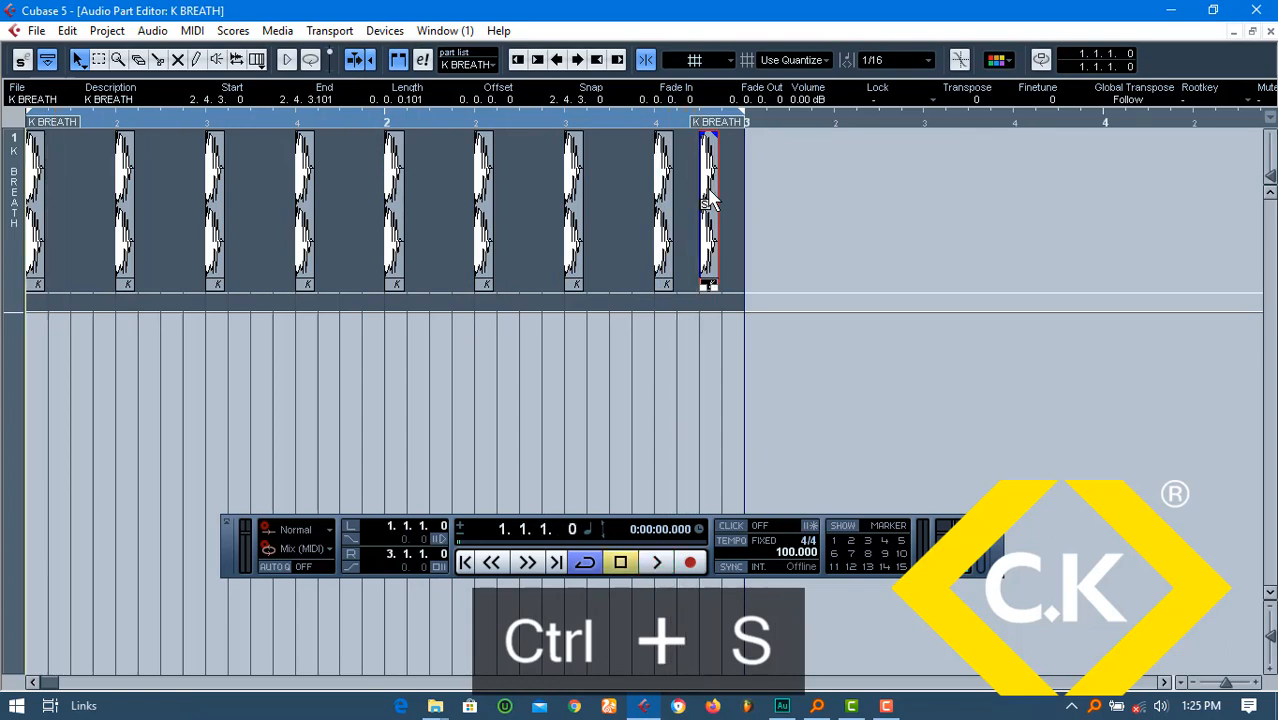
left_click(1268, 31)
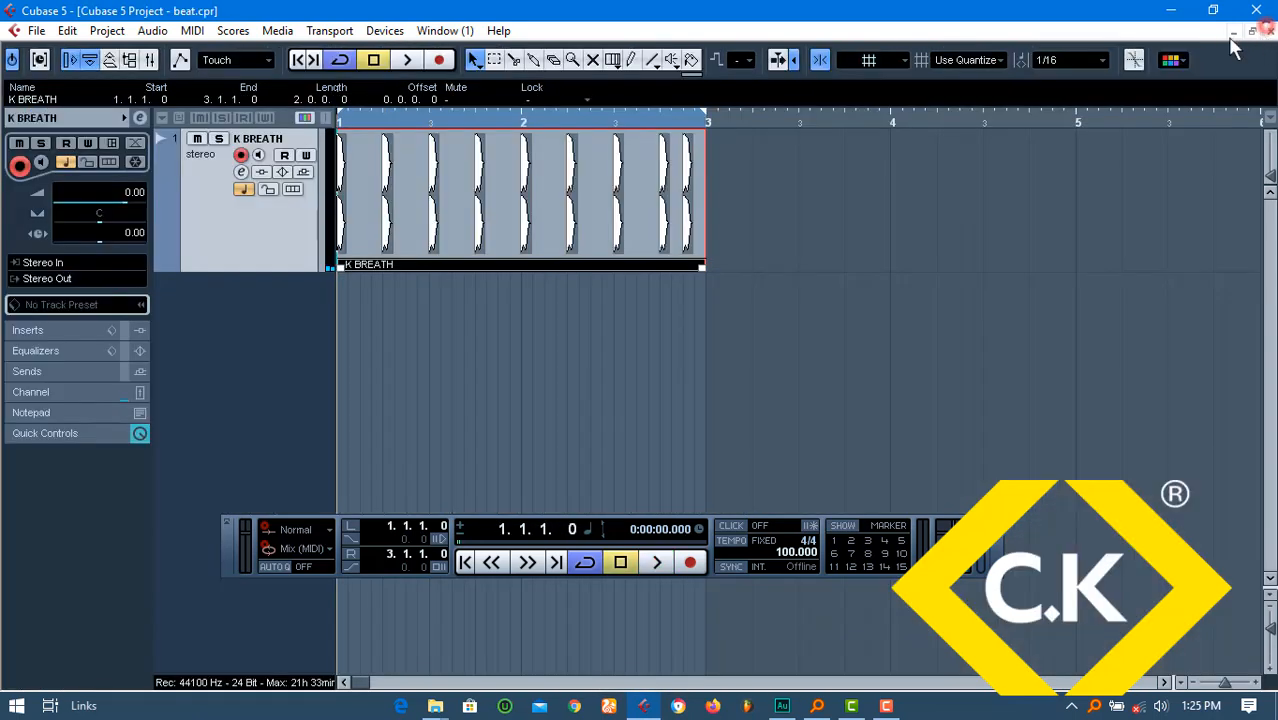
Add one mono audio track below the K BREATH track
left_click(378, 324)
right_click(236, 319)
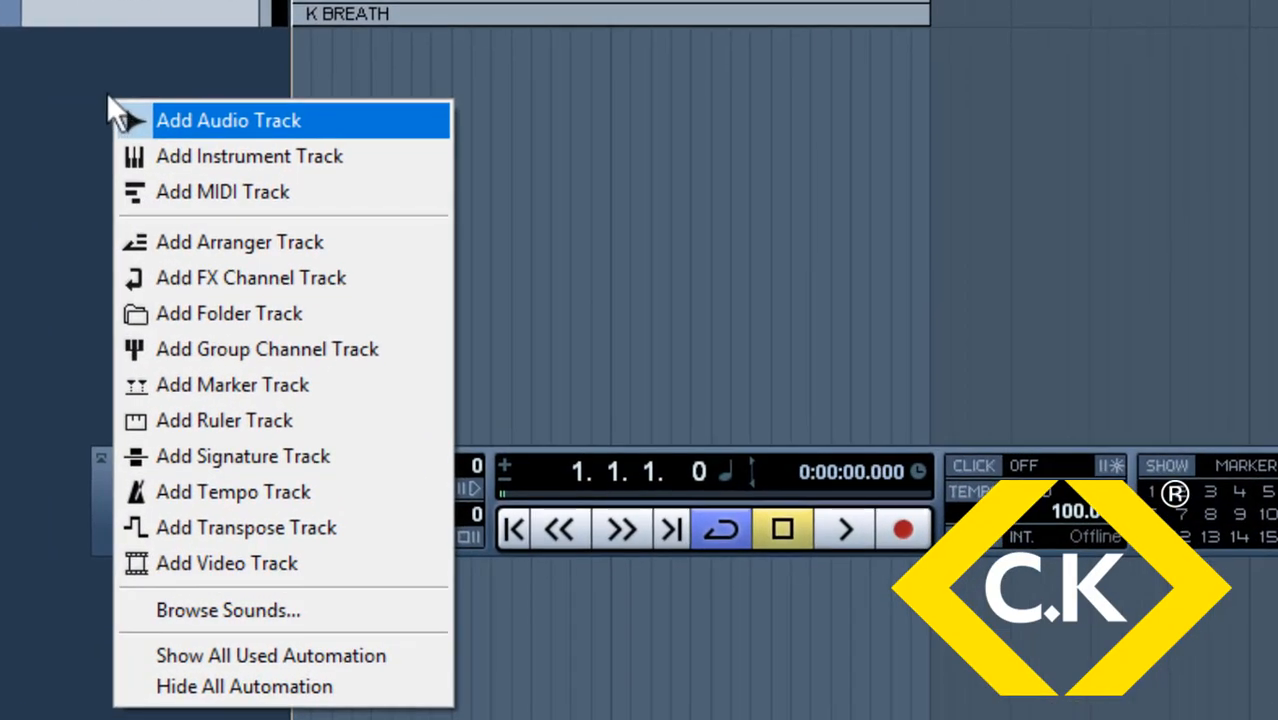
right_click(93, 80)
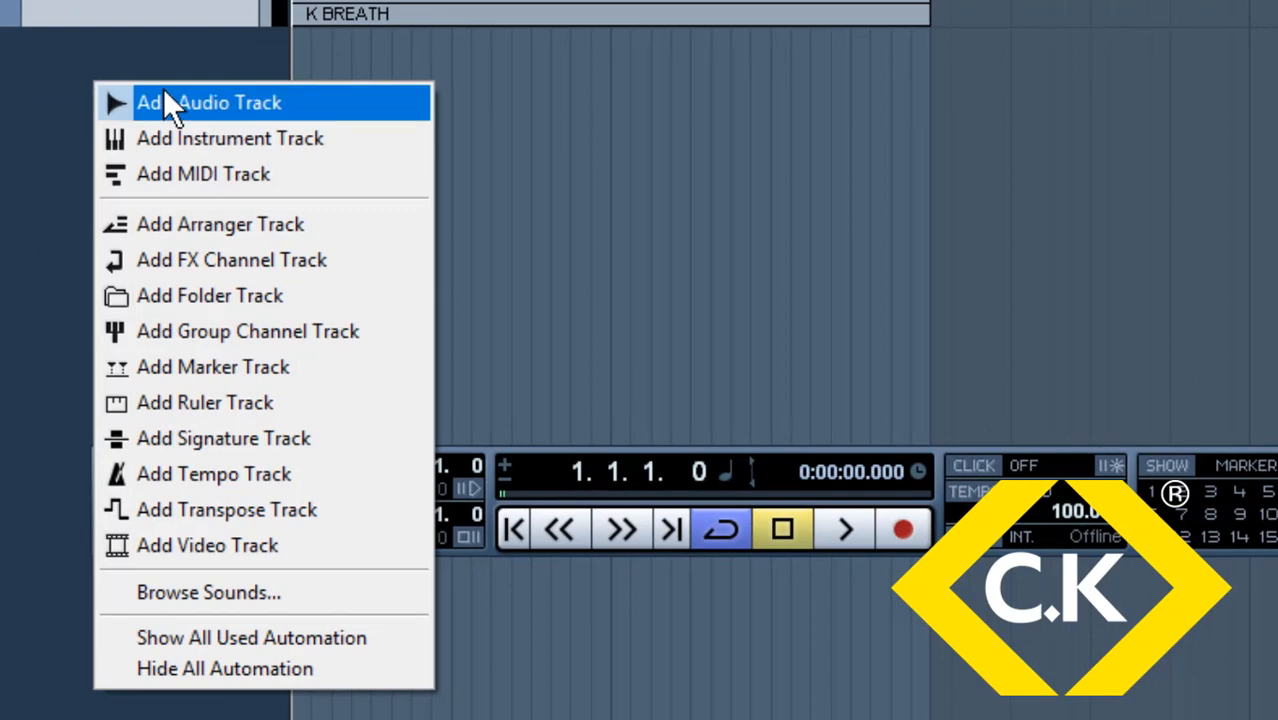
left_click(164, 92)
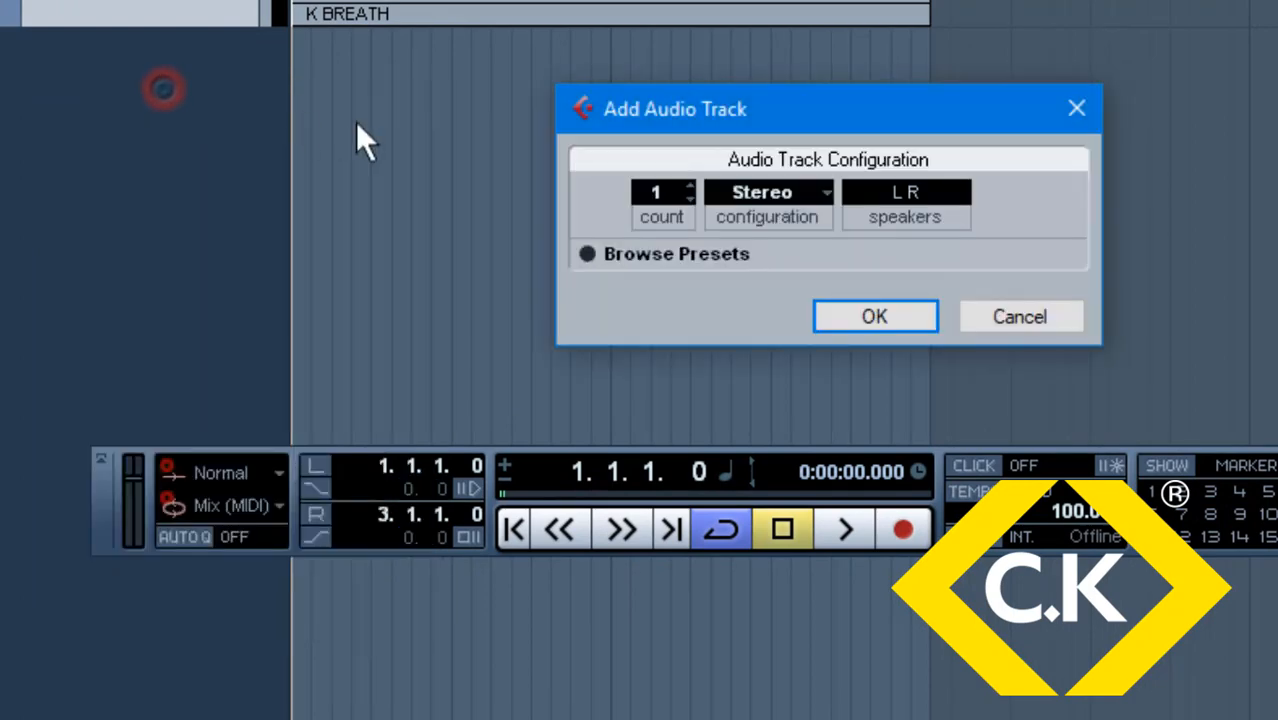
left_click(765, 192)
left_click(764, 216)
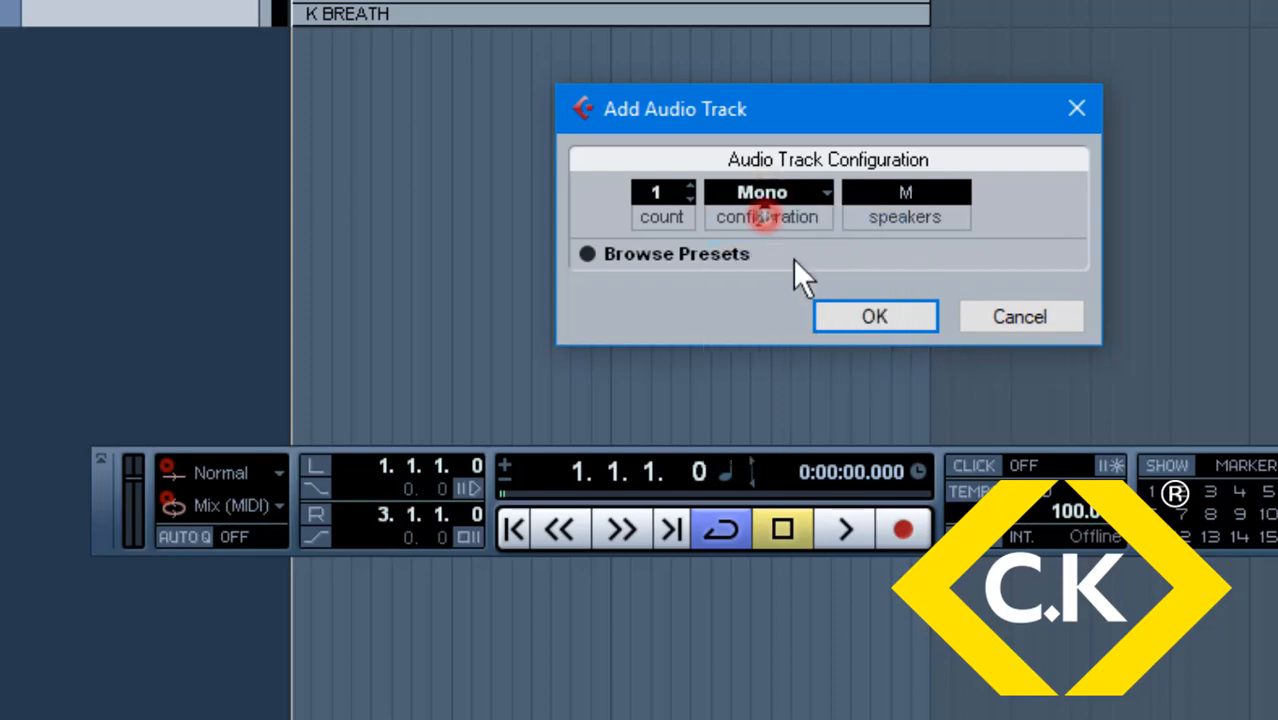
left_click(845, 325)
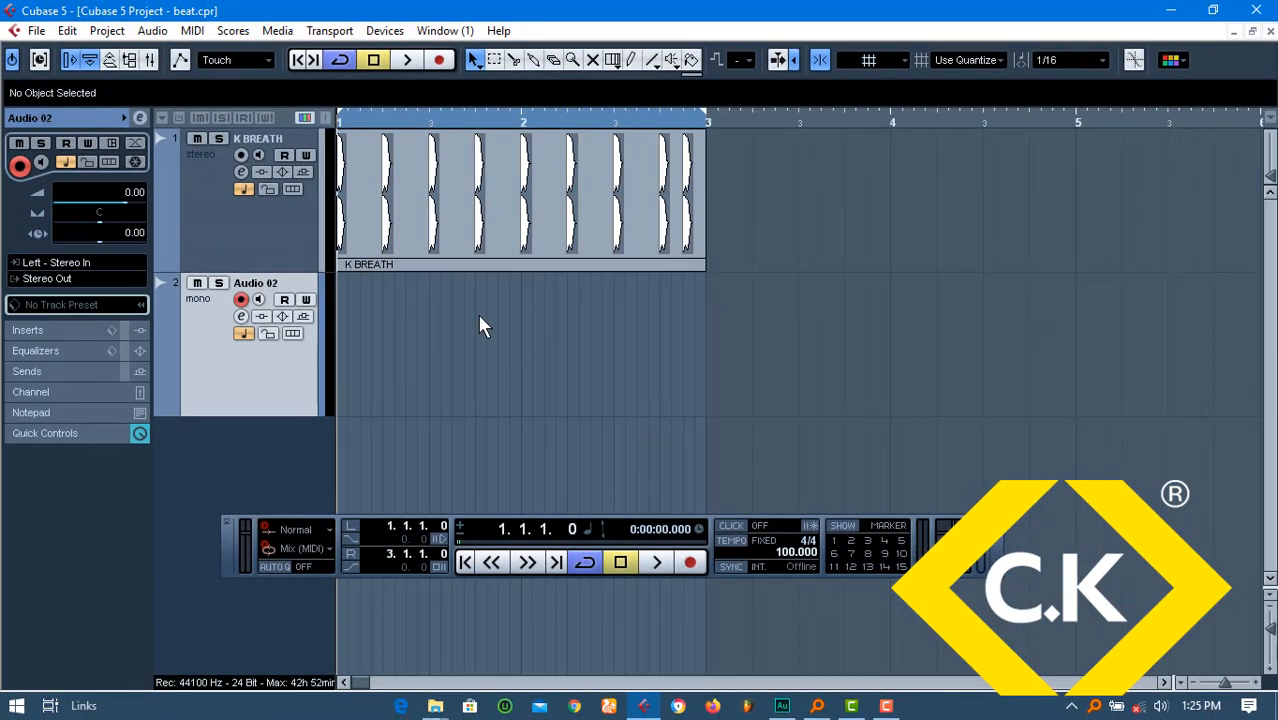
Start an audio import for the new track and browse drive D to the producer's personal kit folder inside Softiz, Fl Samples
key("ctrl+i")
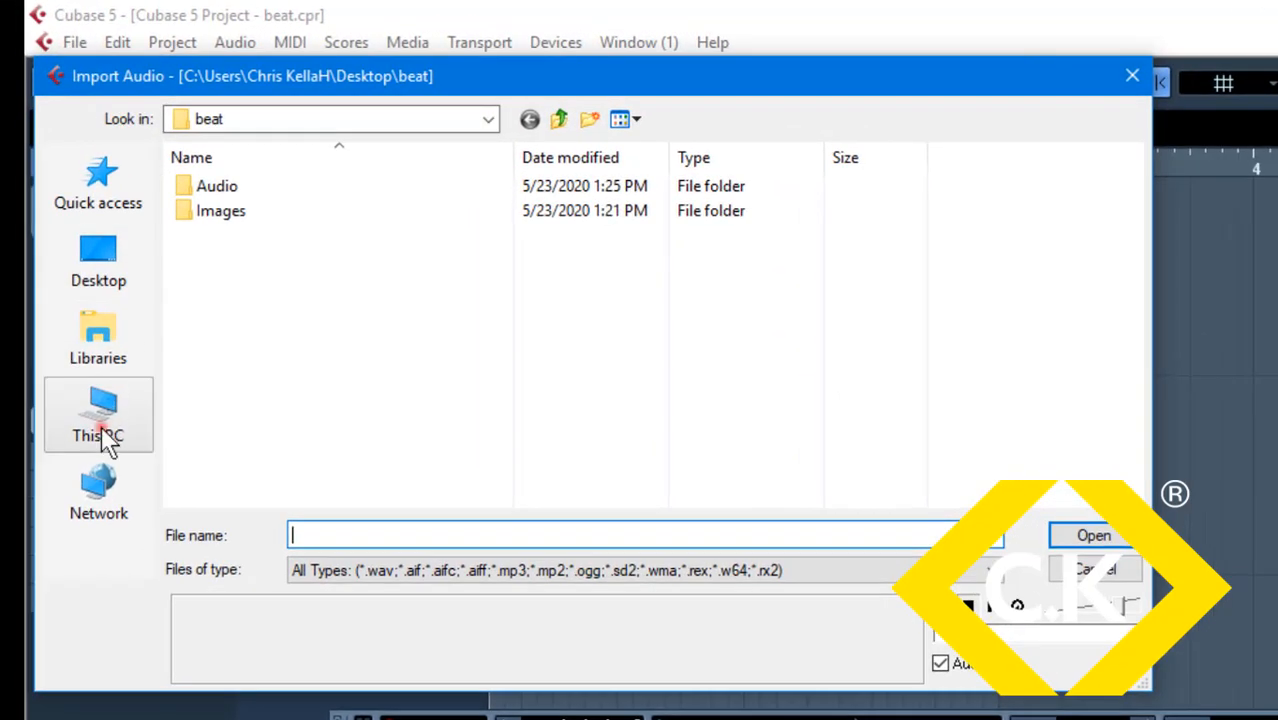
left_click(101, 433)
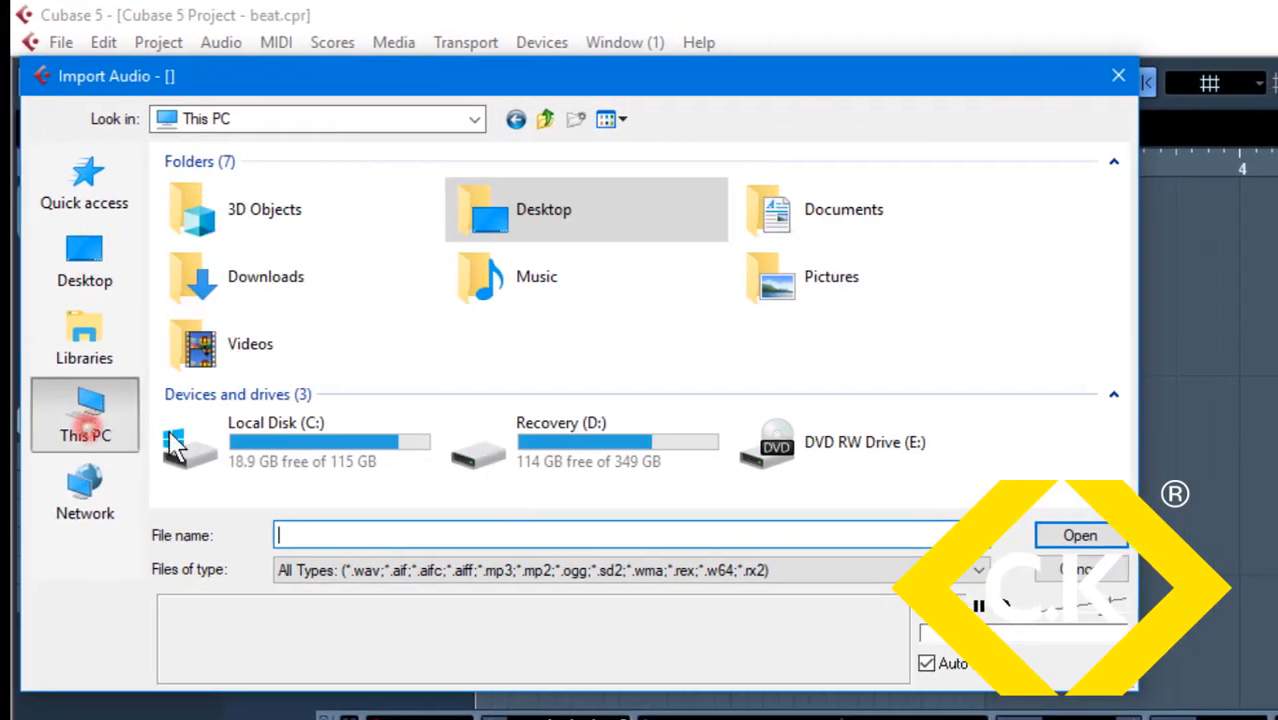
double_click(596, 452)
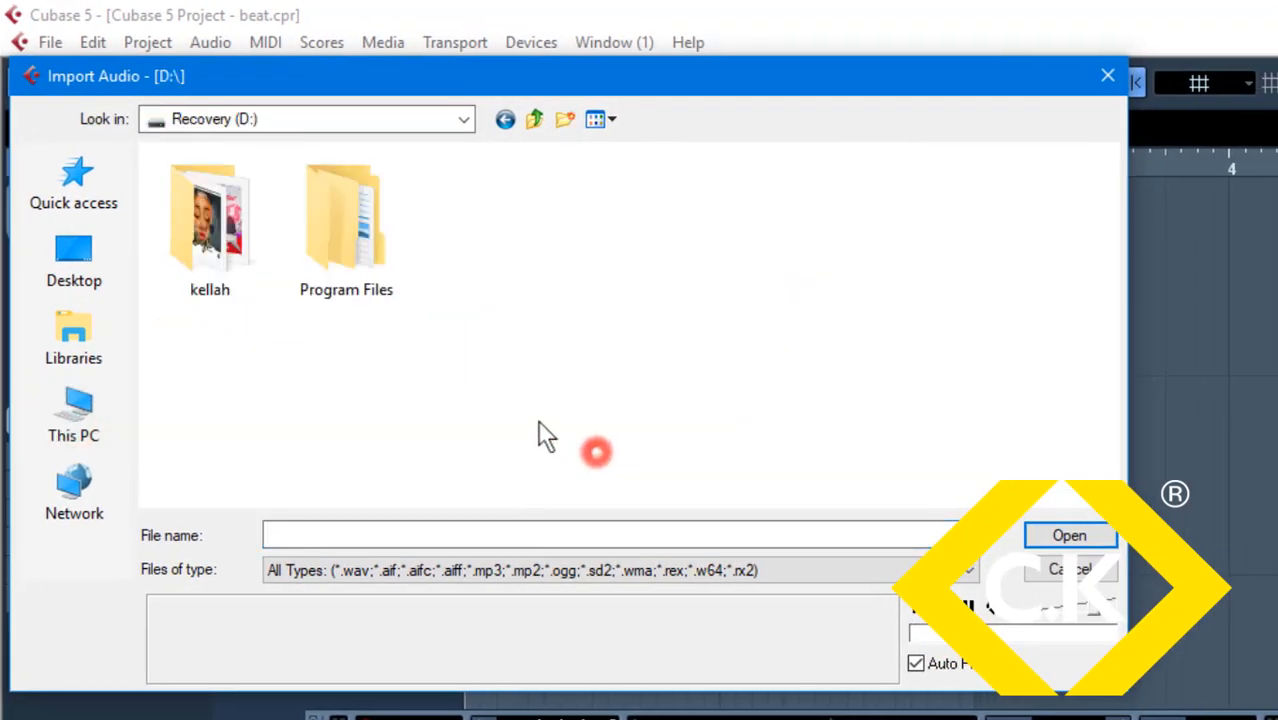
double_click(212, 250)
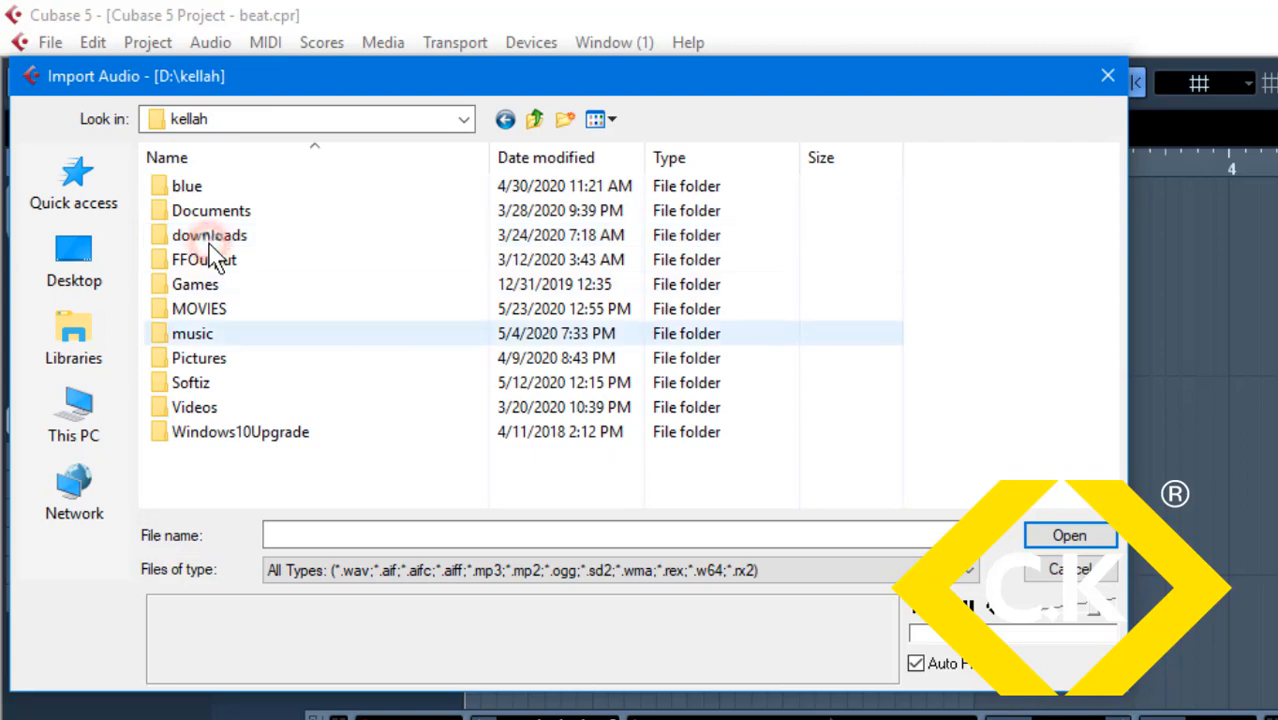
double_click(225, 384)
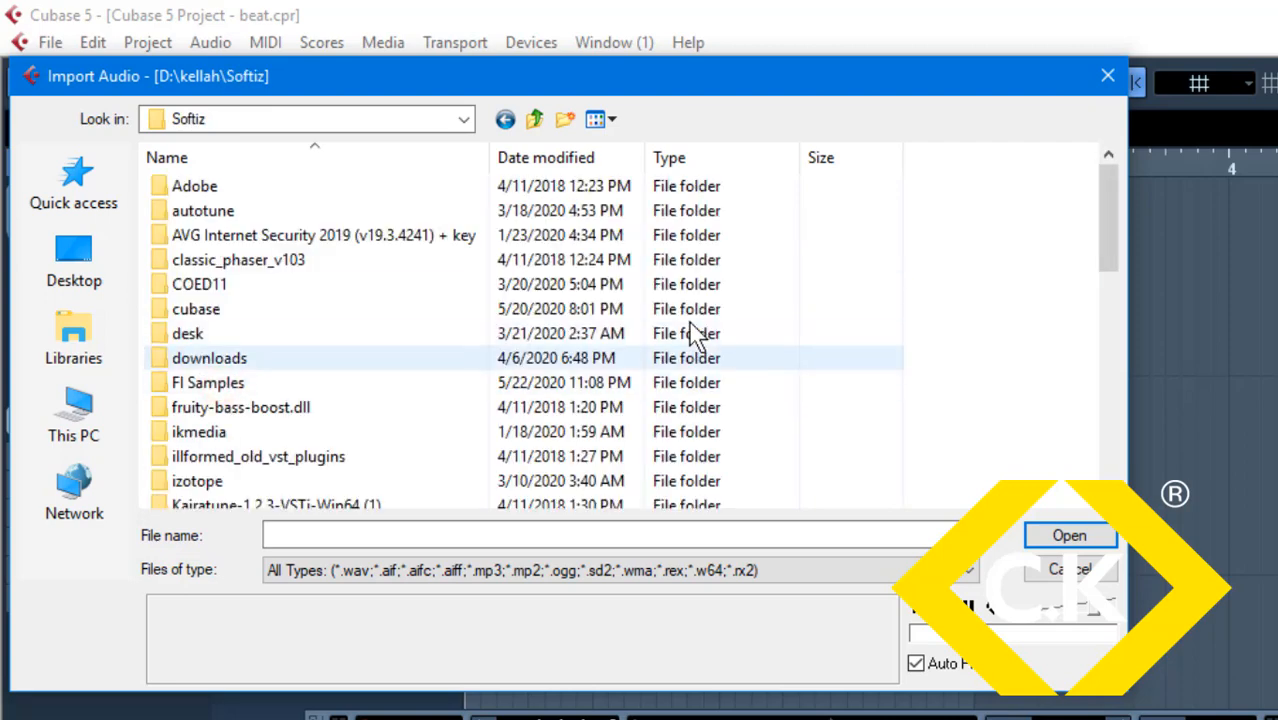
double_click(656, 382)
left_click(656, 384)
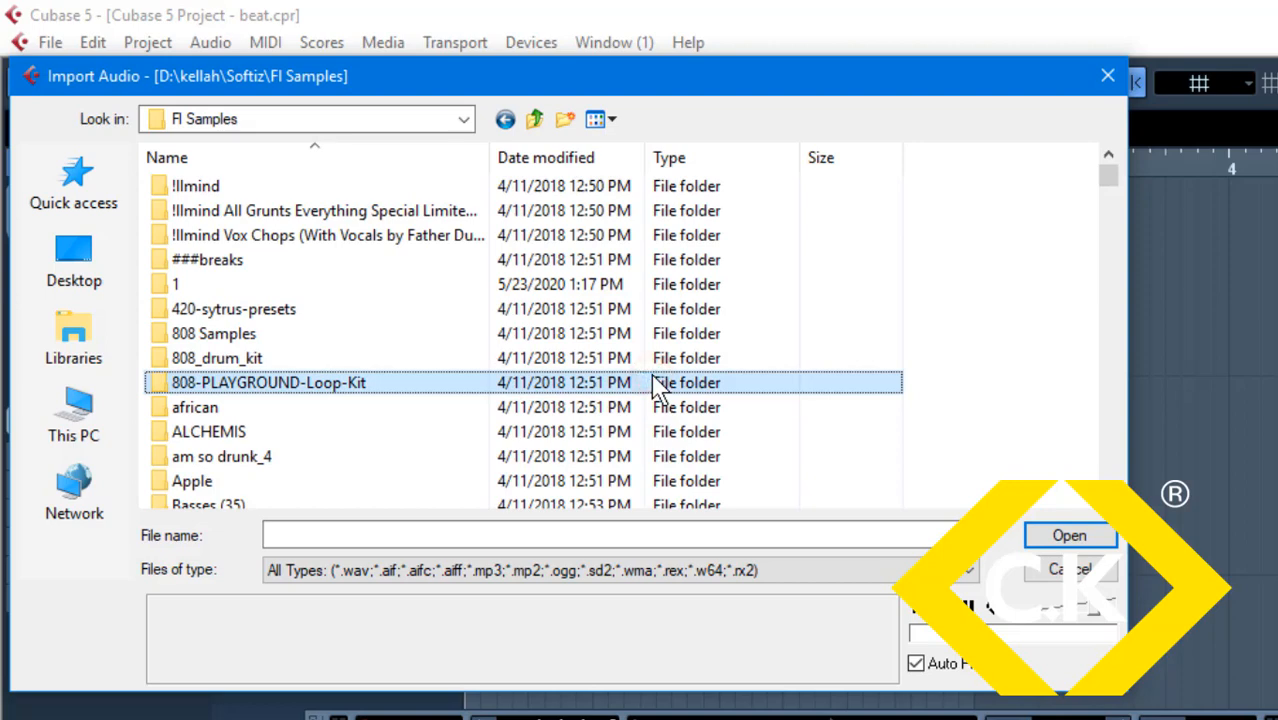
key("c")
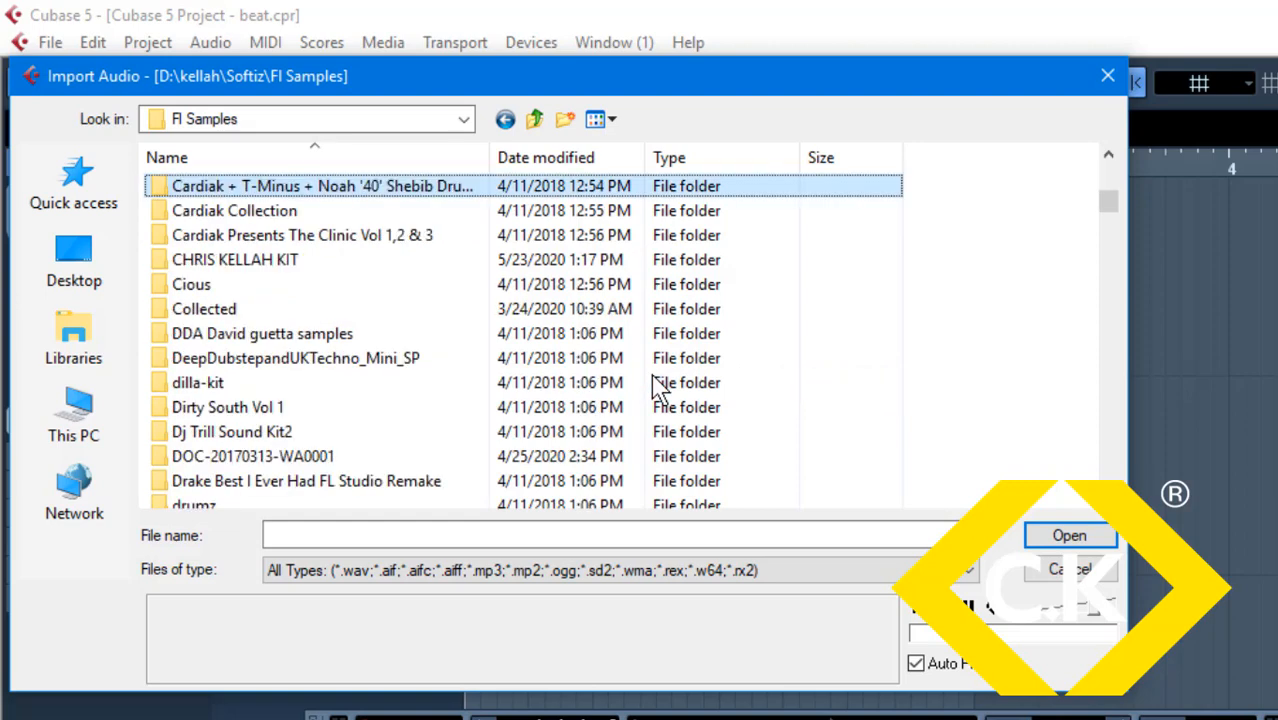
key("Down")
key("Down")
key("Down")
key("Return")
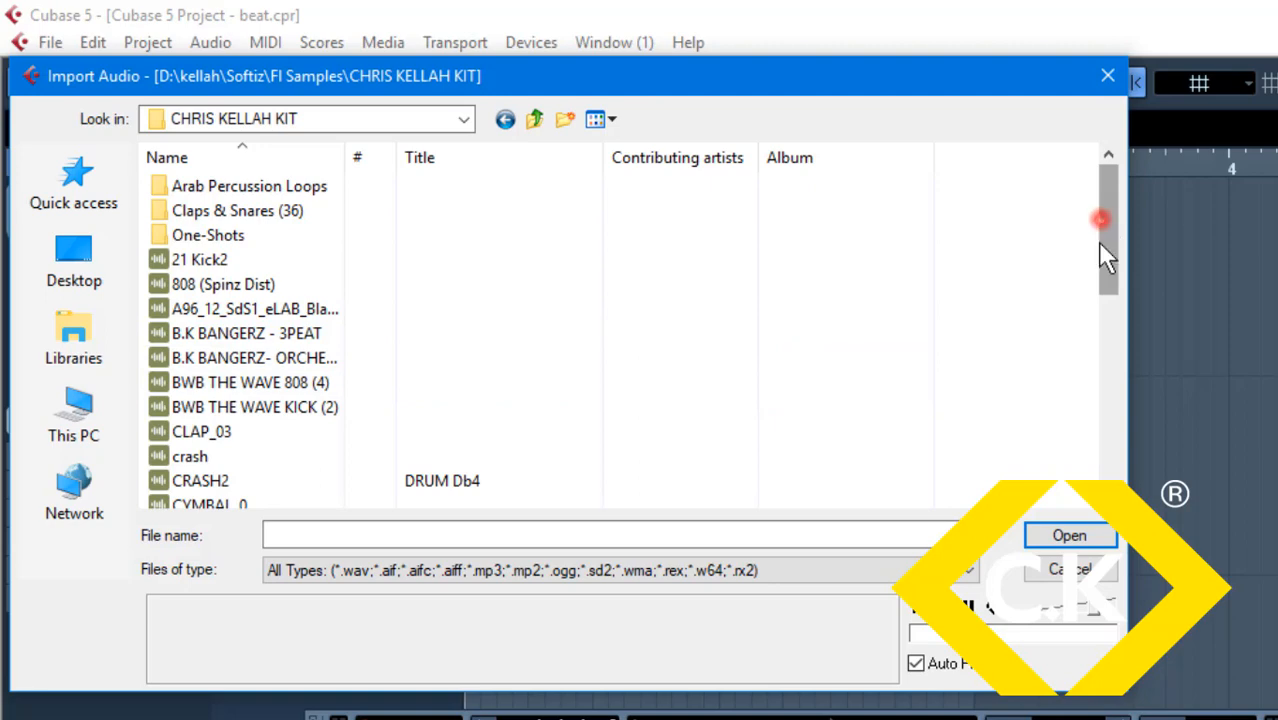
Import the A96_12_SdS1_eLAB_BlackMo sample into track Audio 02 with the default import options
mouse_move(1099, 241)
left_mouse_down()
mouse_move(1096, 345)
mouse_move(1087, 245)
left_mouse_up()
left_click(308, 287)
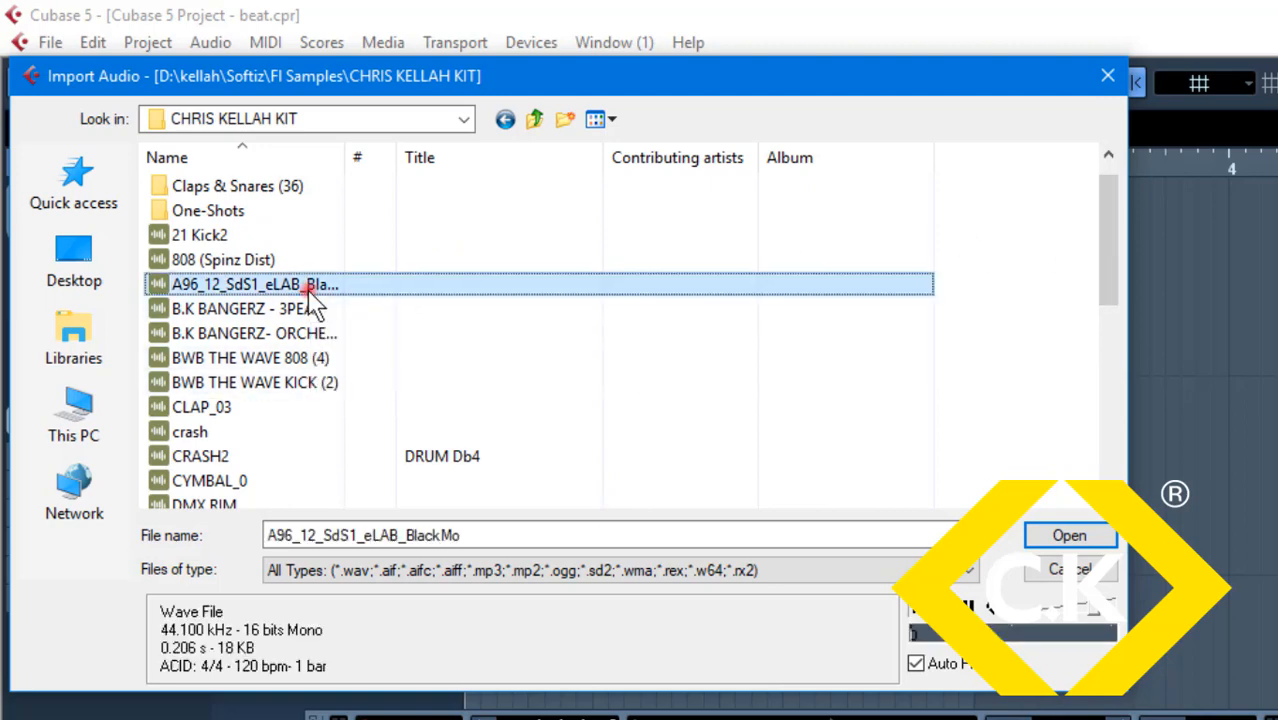
left_click(1040, 534)
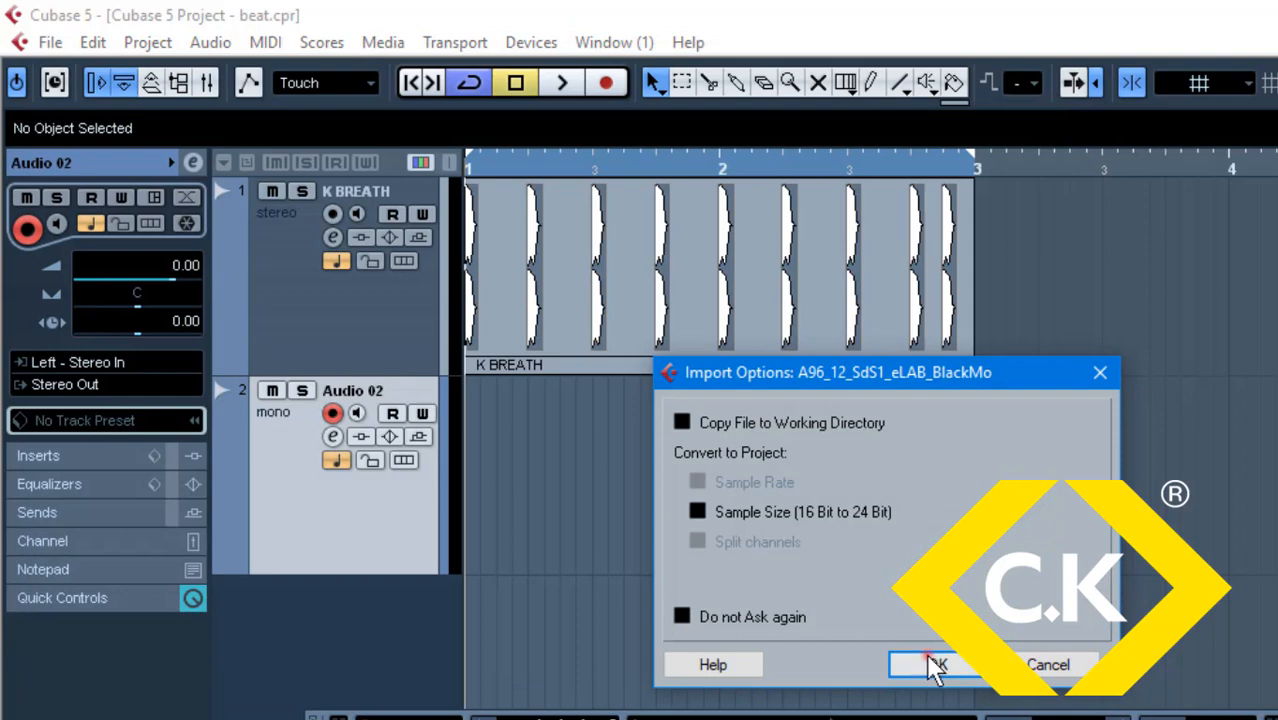
left_click(933, 665)
Place the snare event at 1.1.4.0 on Audio 02, checking its timing against the kick in playback
left_click_drag(488, 498, 519, 493)
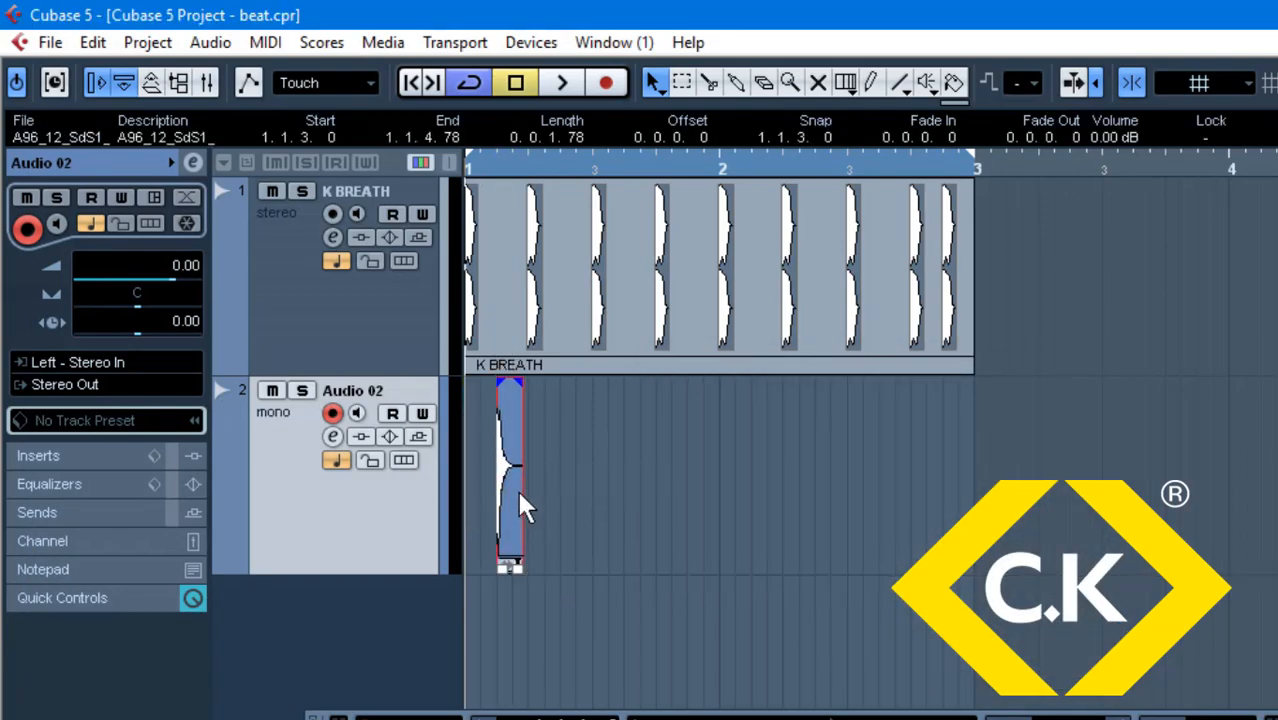
key("space")
key("h")
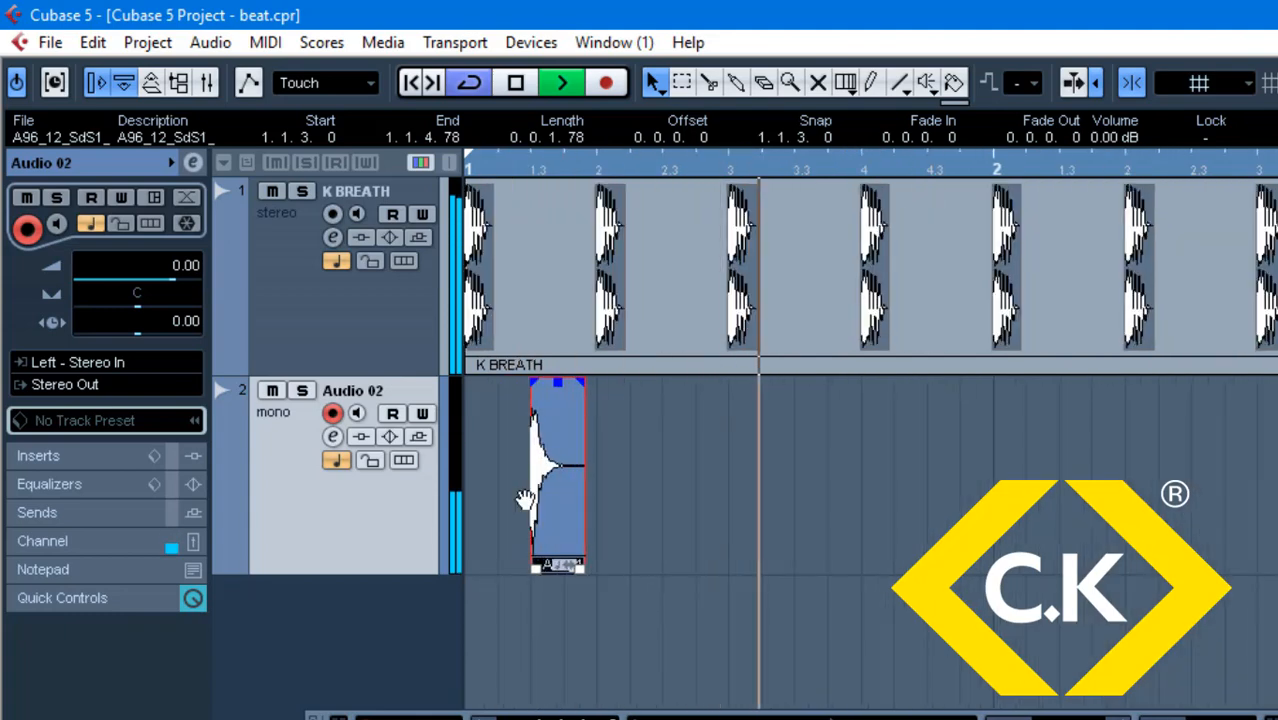
key("space")
left_click_drag(574, 490, 609, 490)
Trim the snare event to end at 1.2.1.0 with a fade-out of 0.0.0.19, and save the project
left_click_drag(612, 568, 600, 568)
left_click(613, 520)
left_click(572, 494)
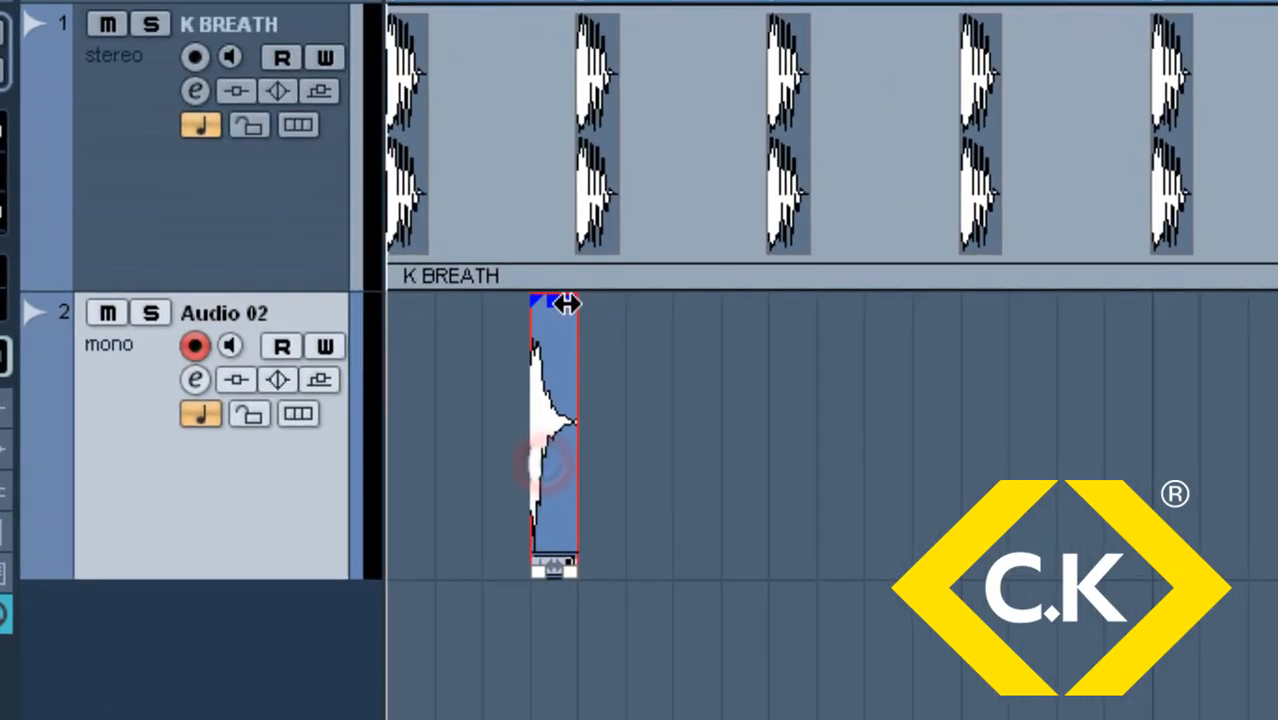
left_click_drag(592, 382, 588, 384)
left_click(588, 337)
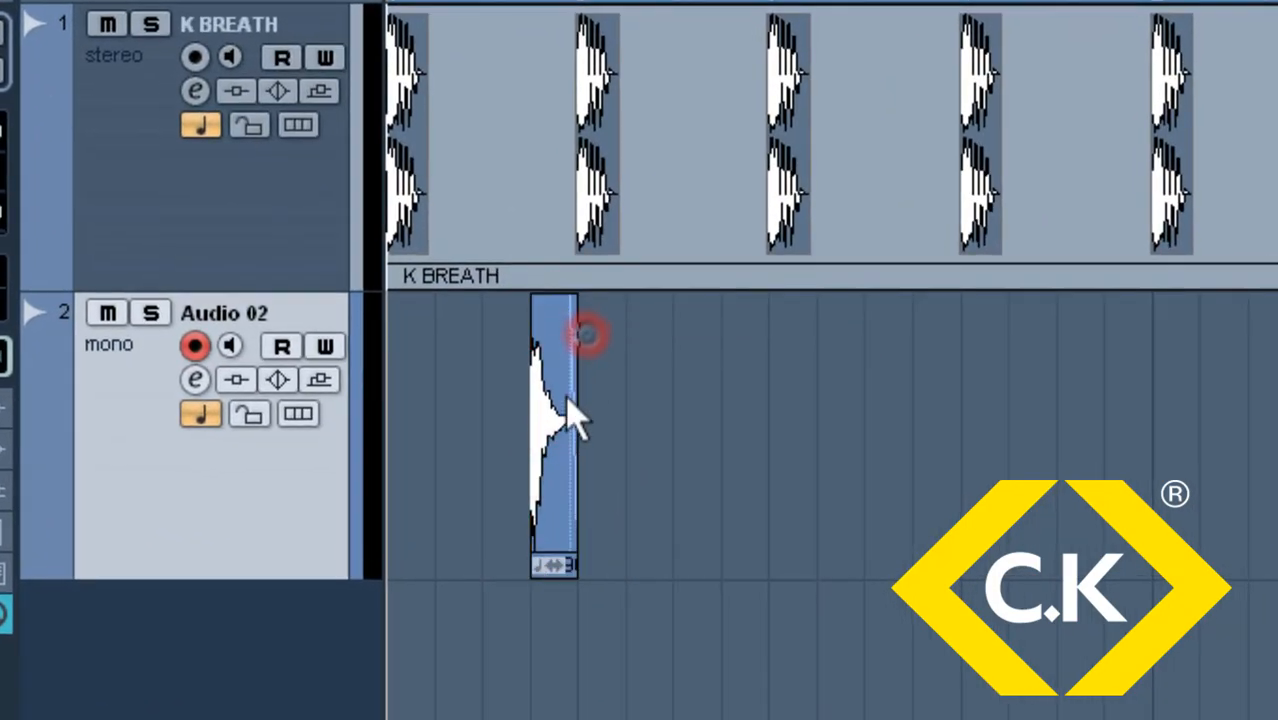
left_click(563, 407)
key("ctrl+s")
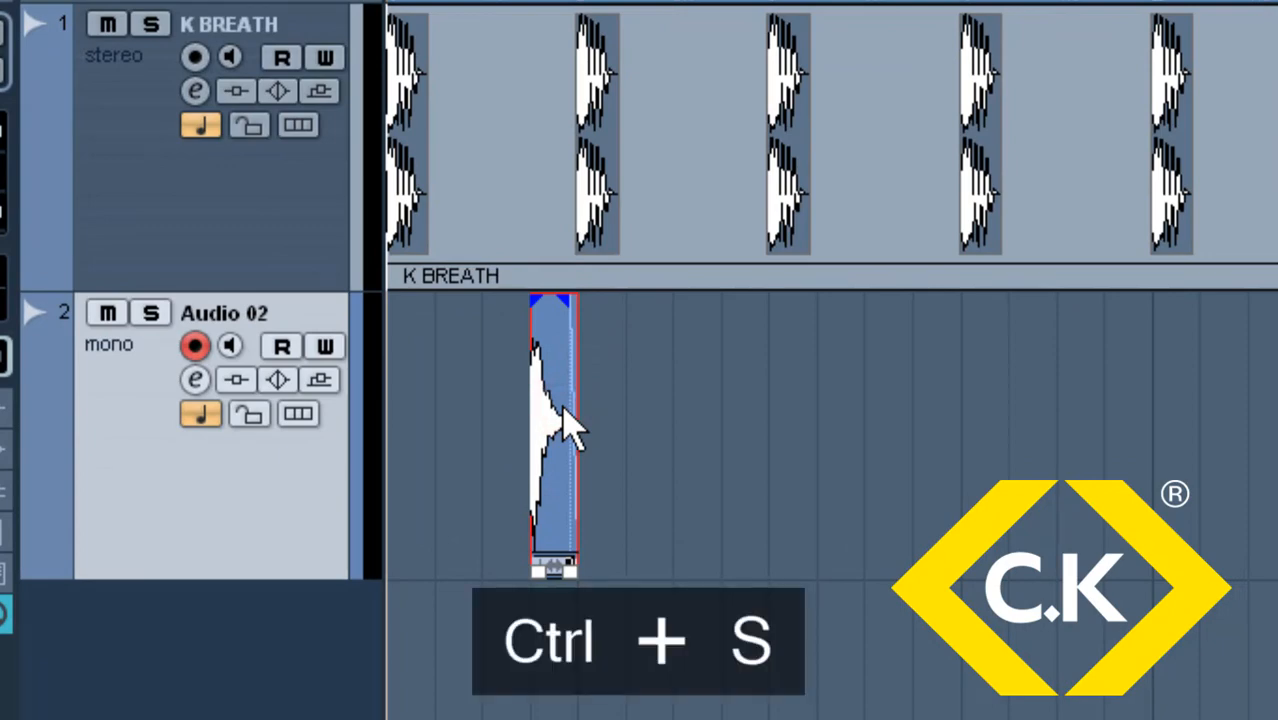
Build the snare pattern by copying the hit to 1.2.3.0, duplicating the pair from 1.3.3.0, and repeating all four hits from 2.1.4.0
key("space")
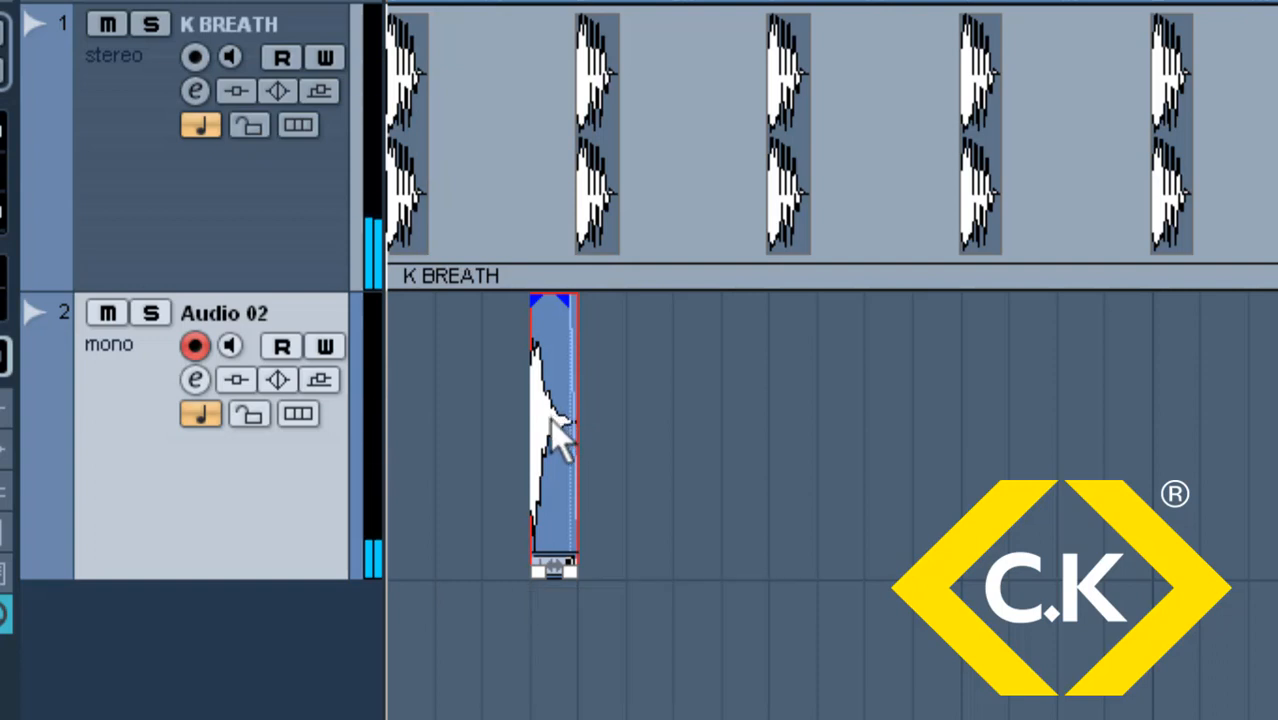
left_click_drag(559, 428, 683, 447)
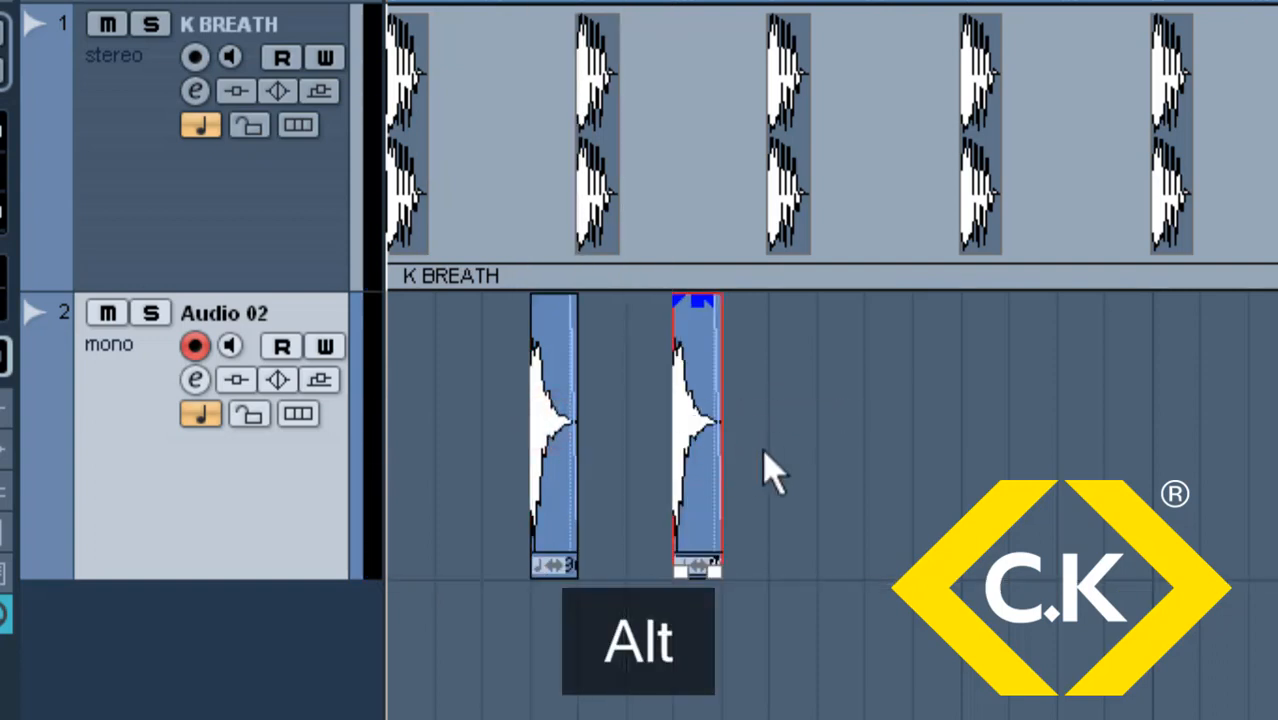
left_click_drag(779, 448, 870, 466)
left_click_drag(1165, 467, 800, 360)
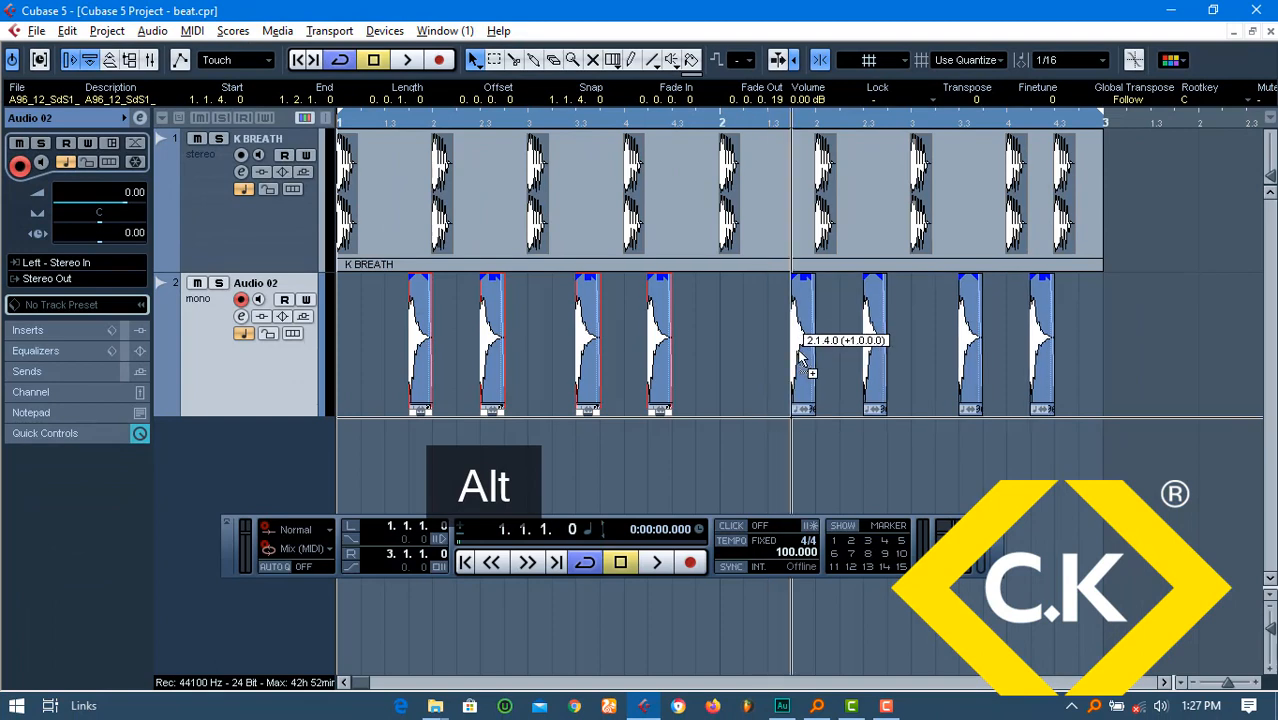
key("space")
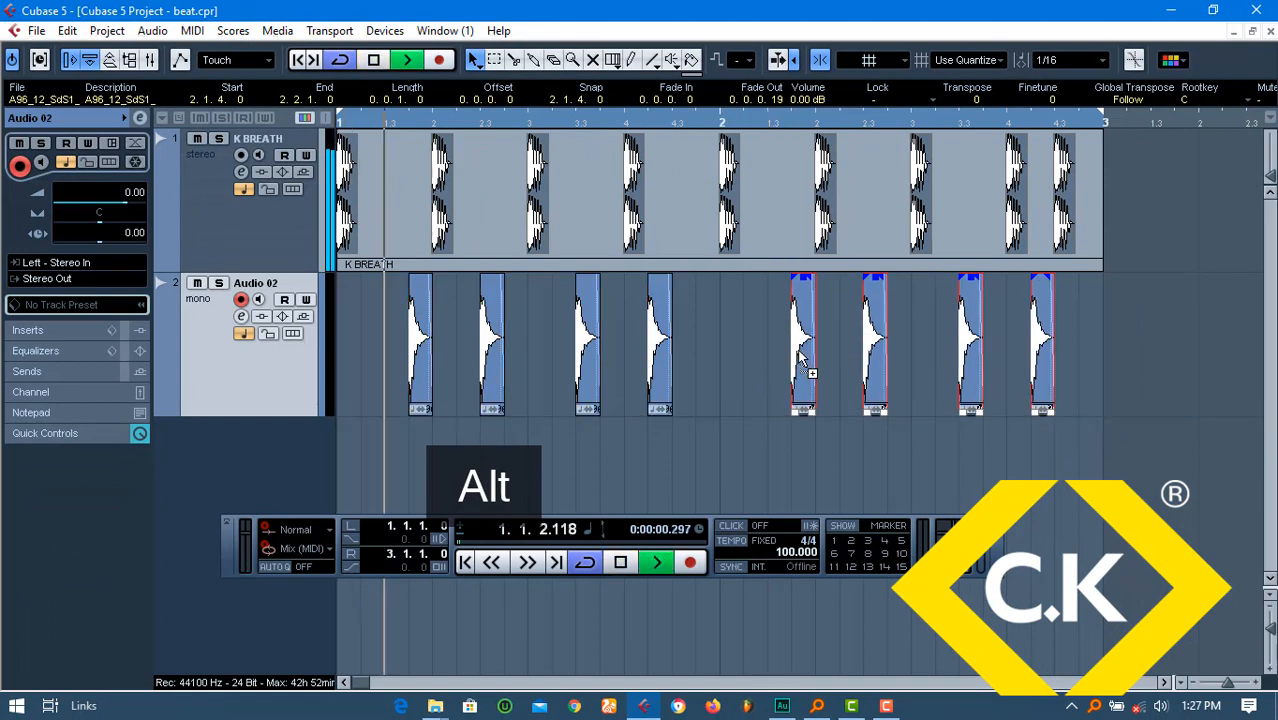
key("space")
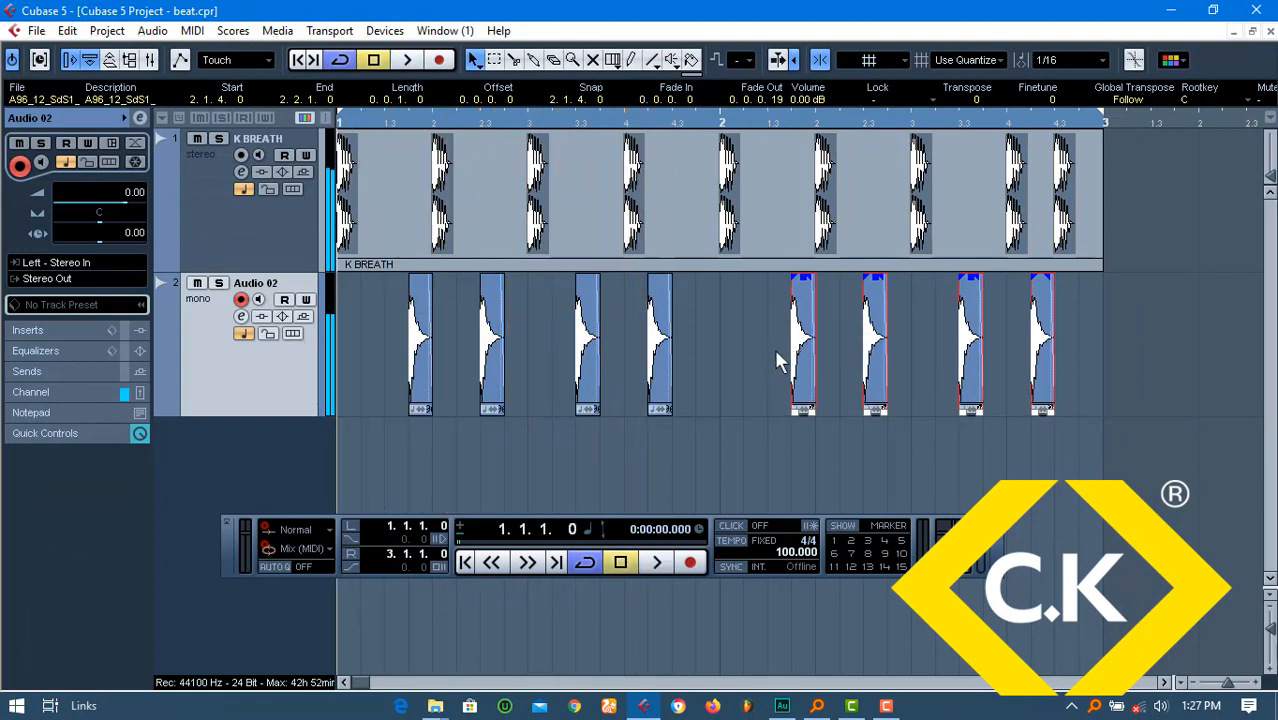
Move the last two snare hits of each bar one sixteenth later, starting at 1.3.4.0 and 2.3.4.0, and play back the pattern
left_click_drag(727, 350, 612, 335)
left_click_drag(1100, 361, 990, 312)
key("space")
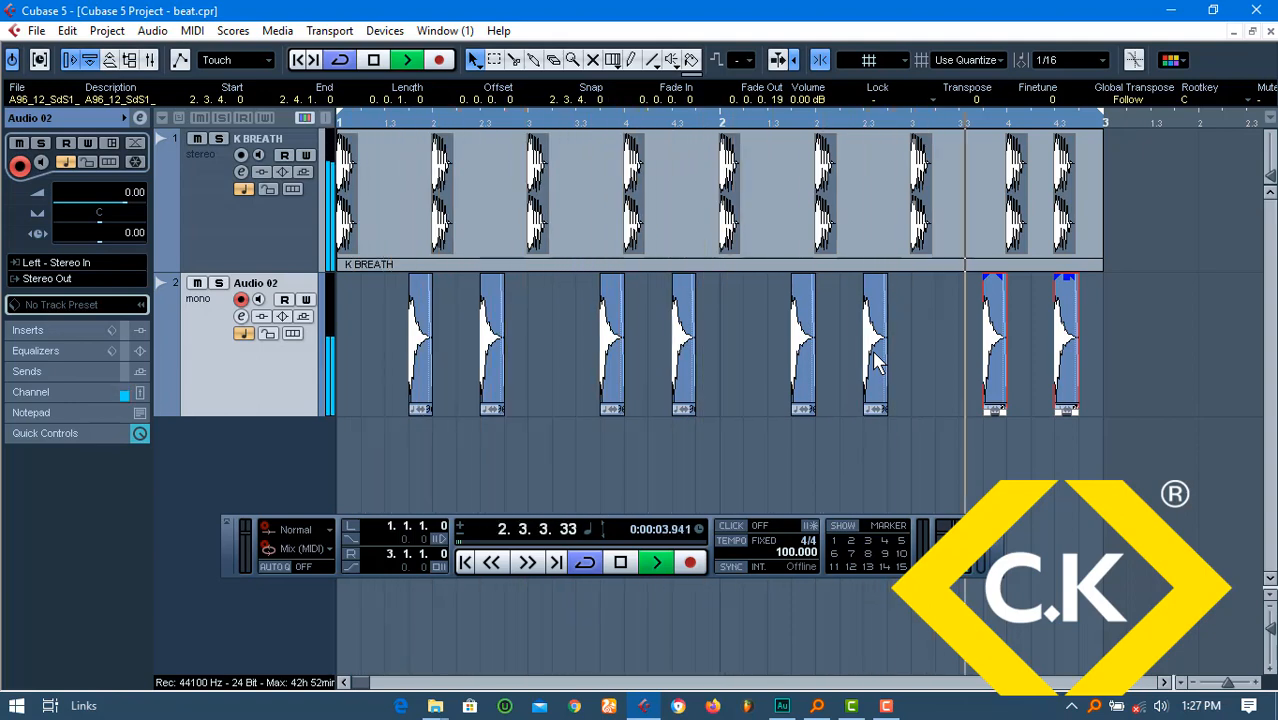
key("space")
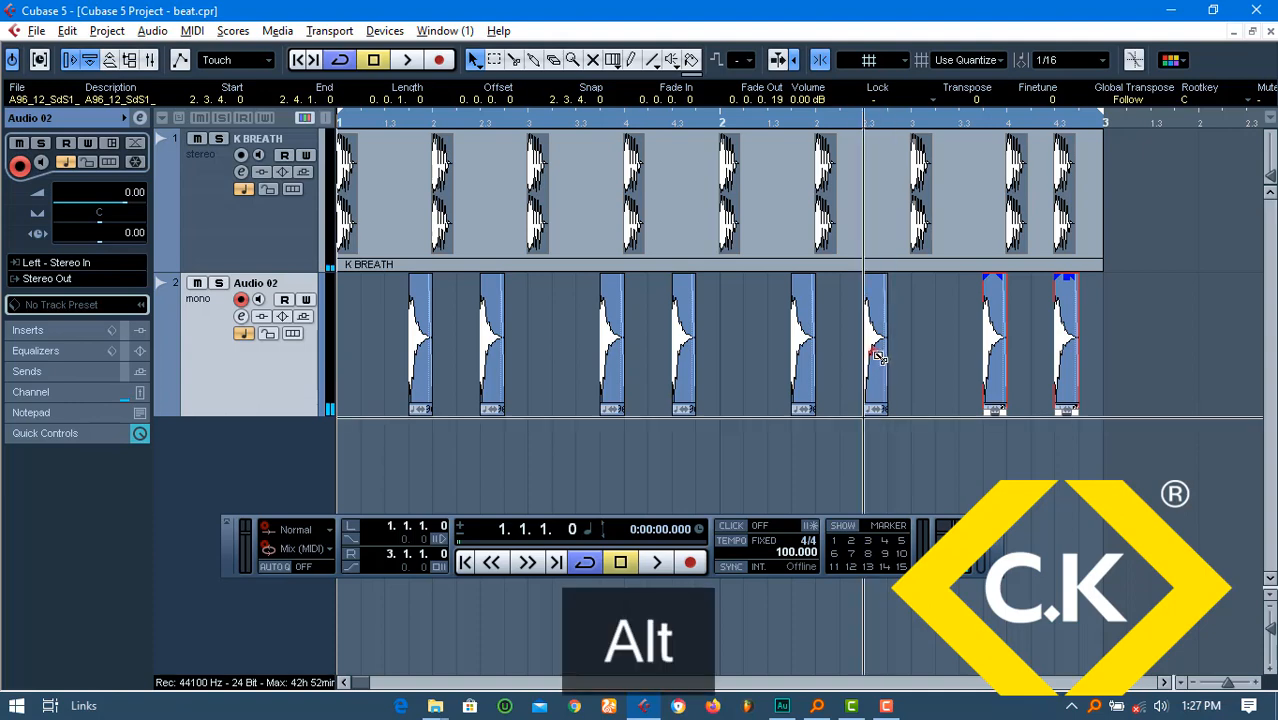
Copy the second snare hit of bar 2 to 2.3.2.0 and listen to the loop
left_click_drag(875, 363, 940, 363)
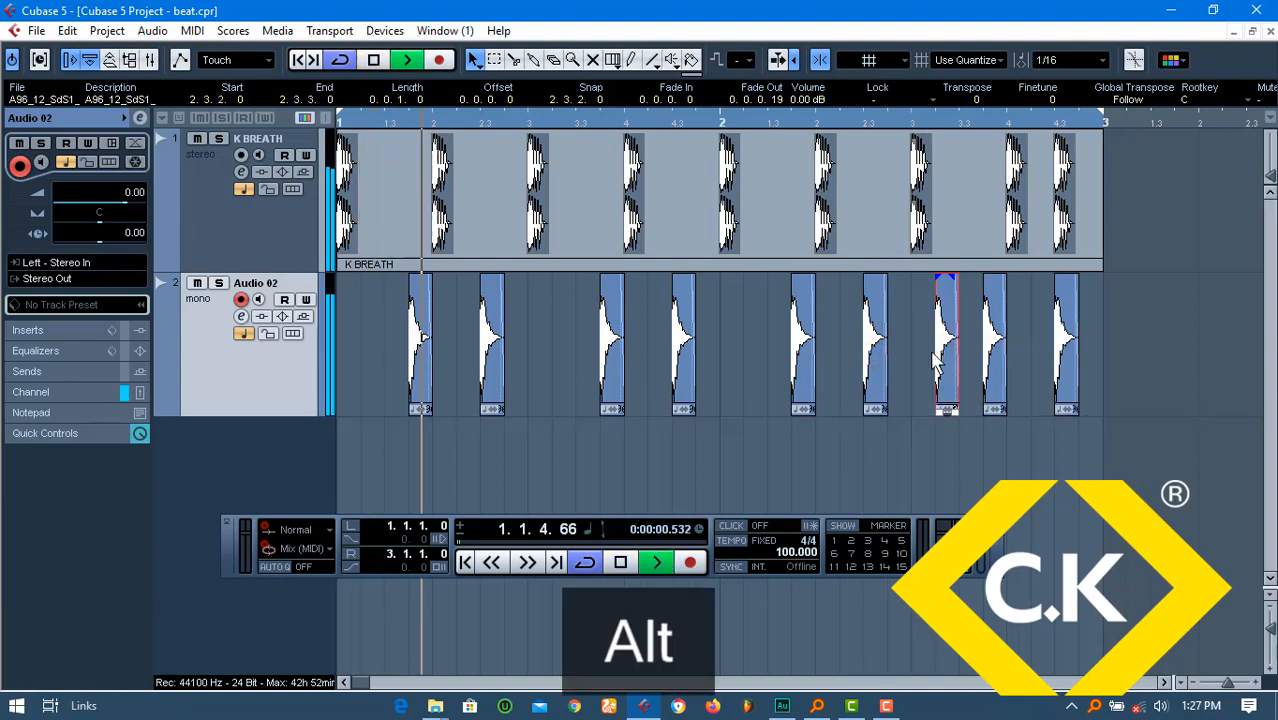
left_click(903, 362)
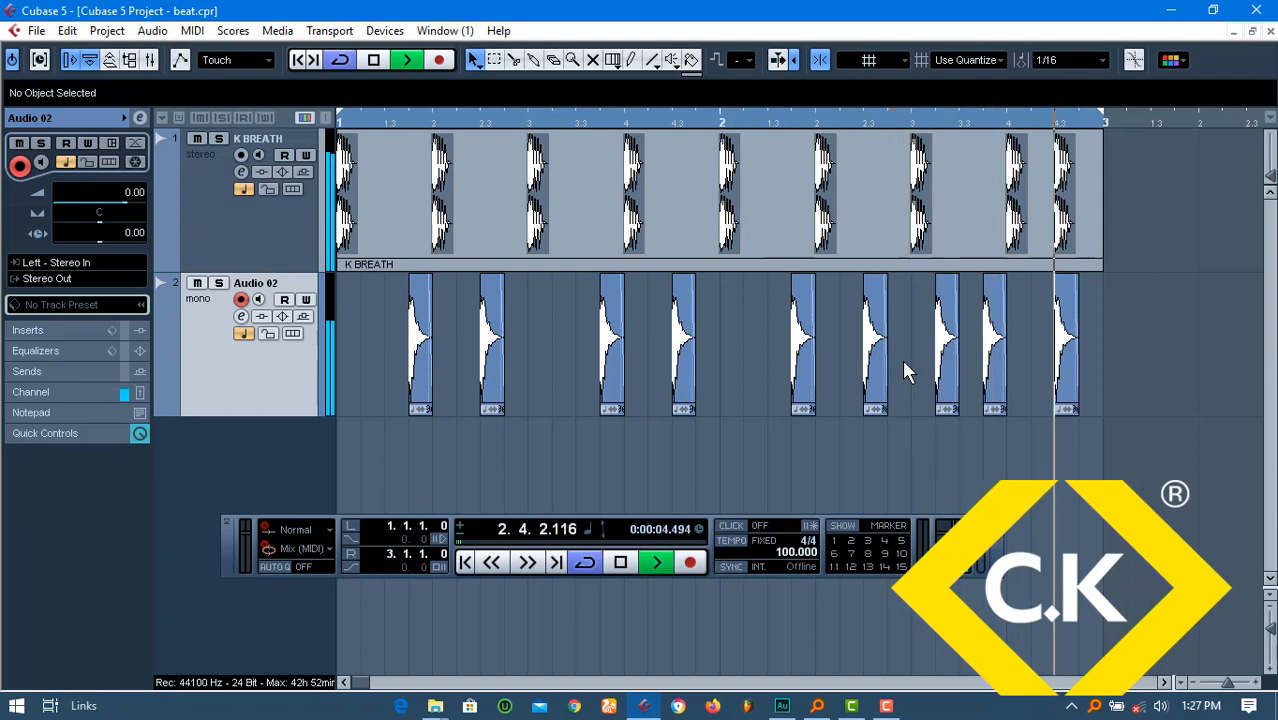
key("space")
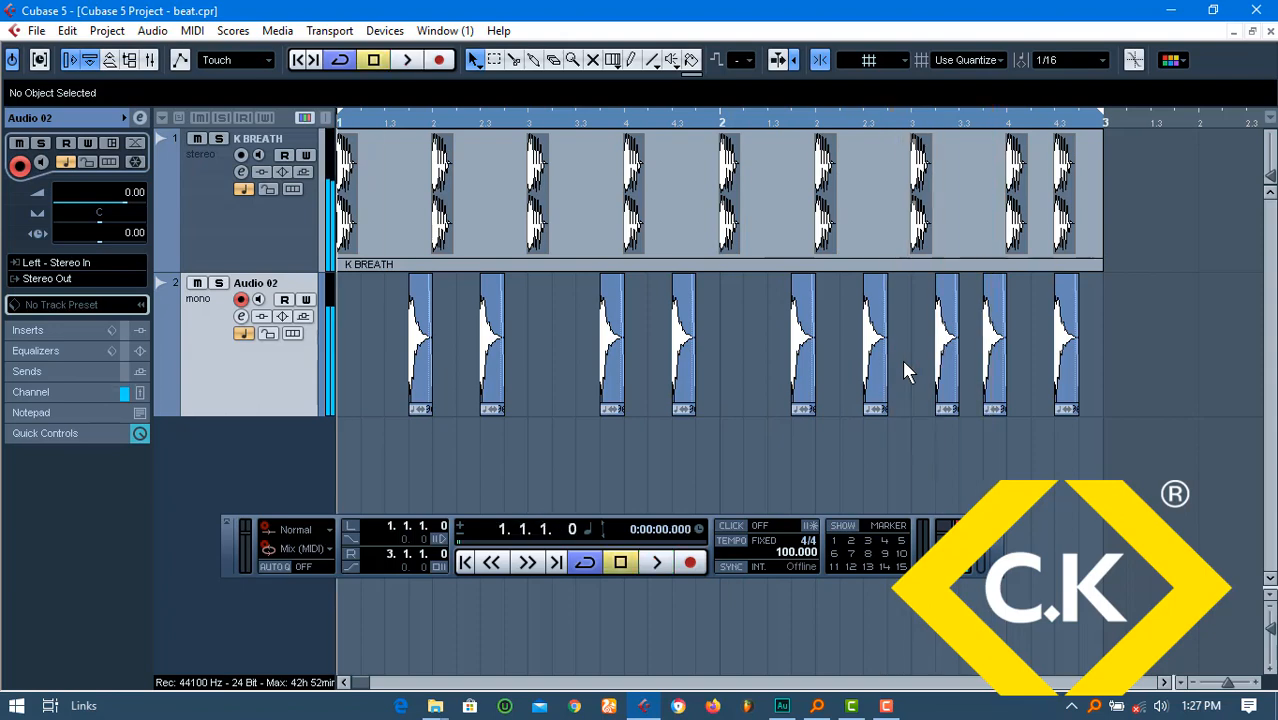
Delete the last kick from the K BREATH part in the Audio Part Editor, and save the project while playing the beat
double_click(1047, 210)
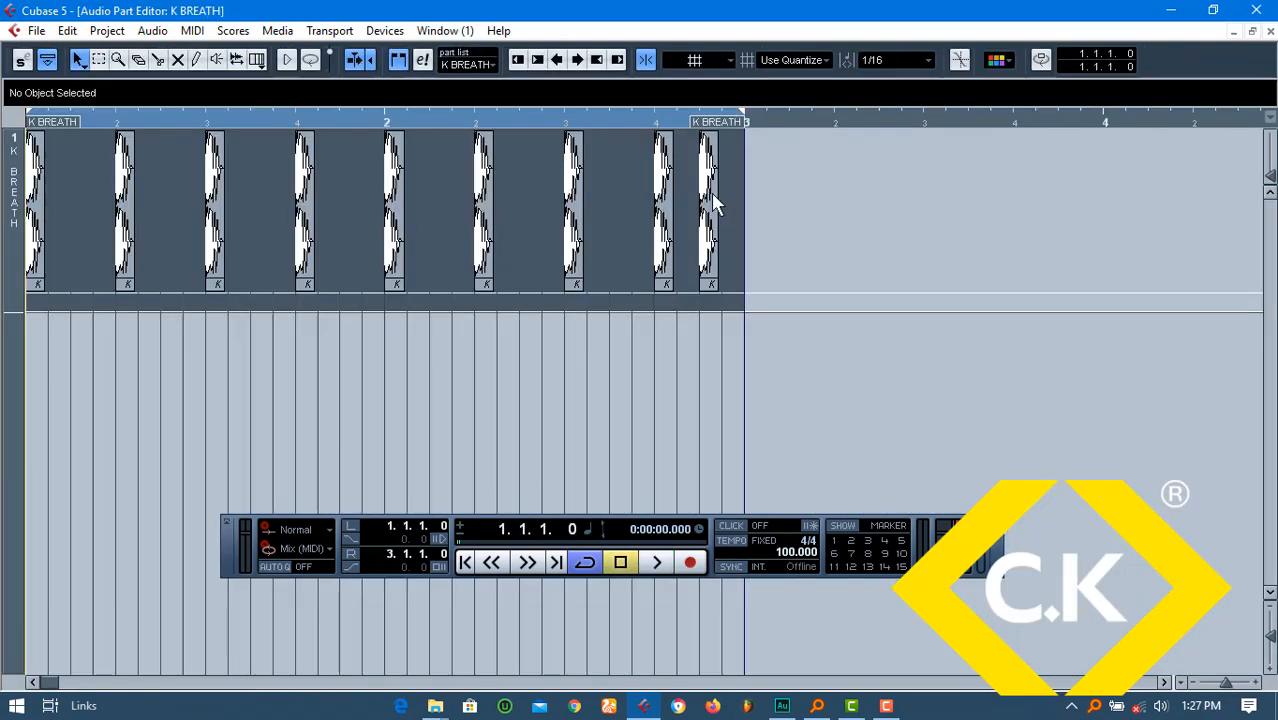
left_click(711, 193)
key("Delete")
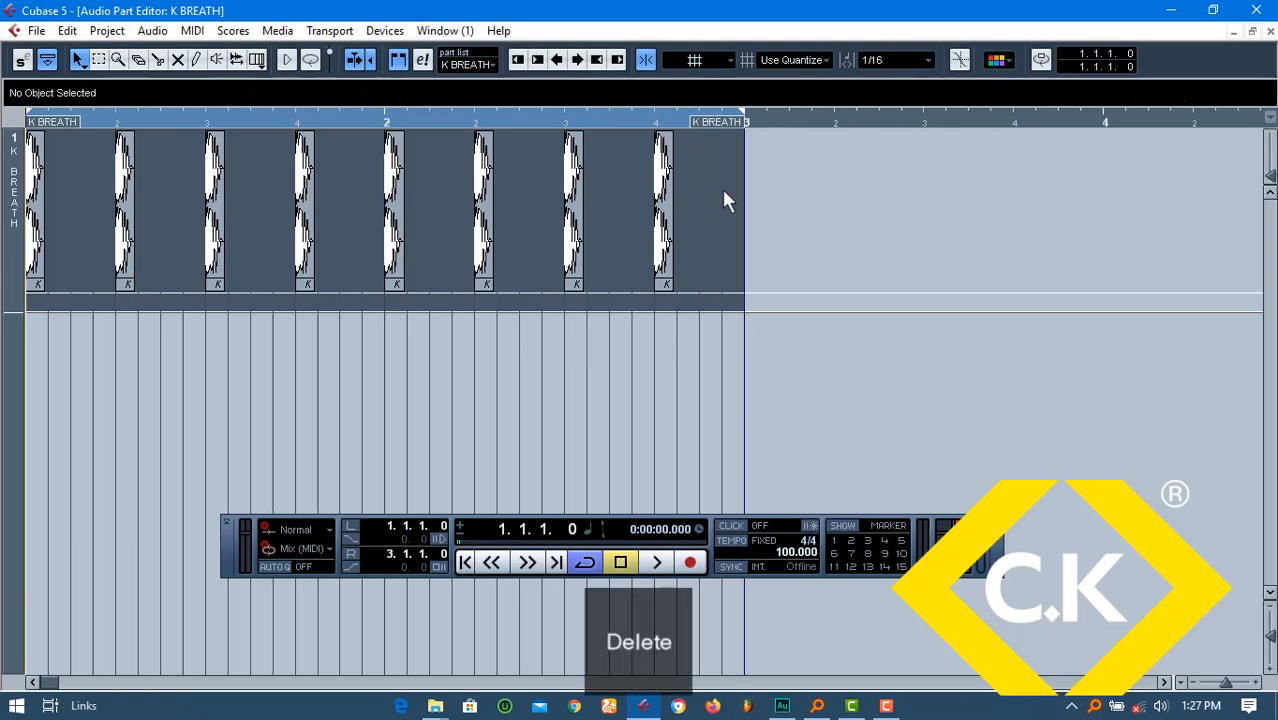
left_click(1268, 31)
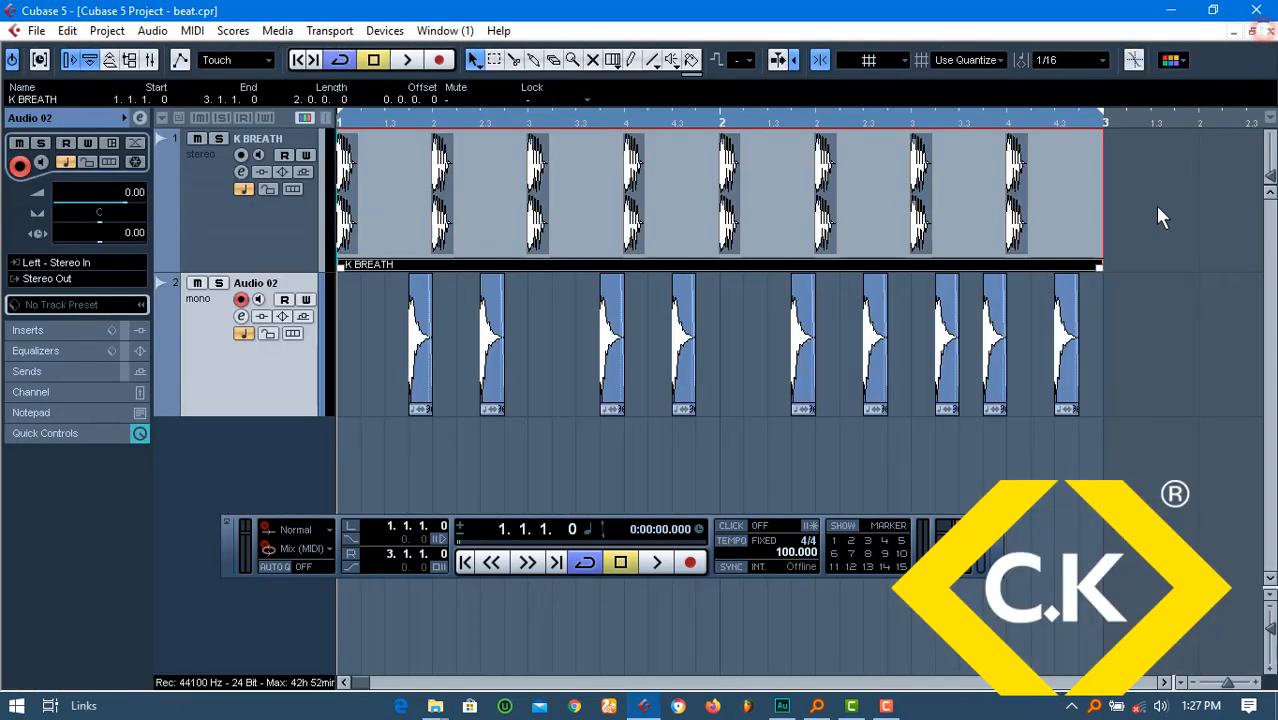
left_click(1098, 316)
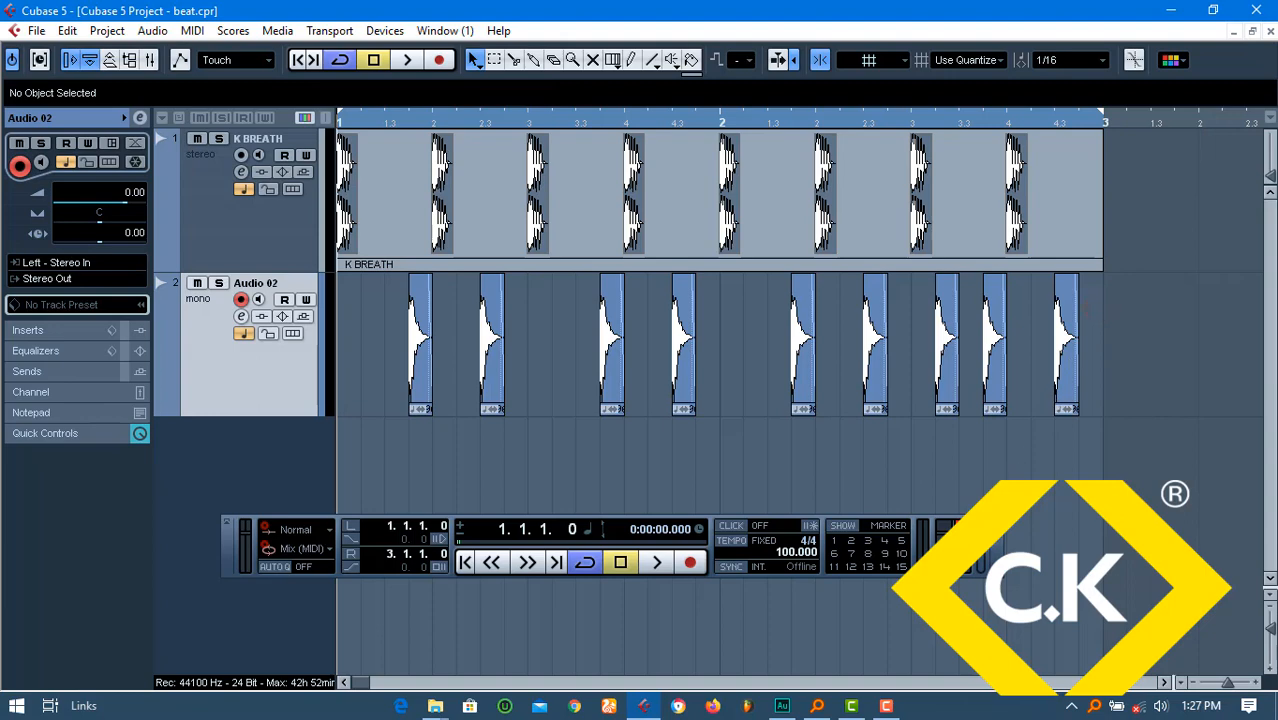
key("space")
key("ctrl+s")
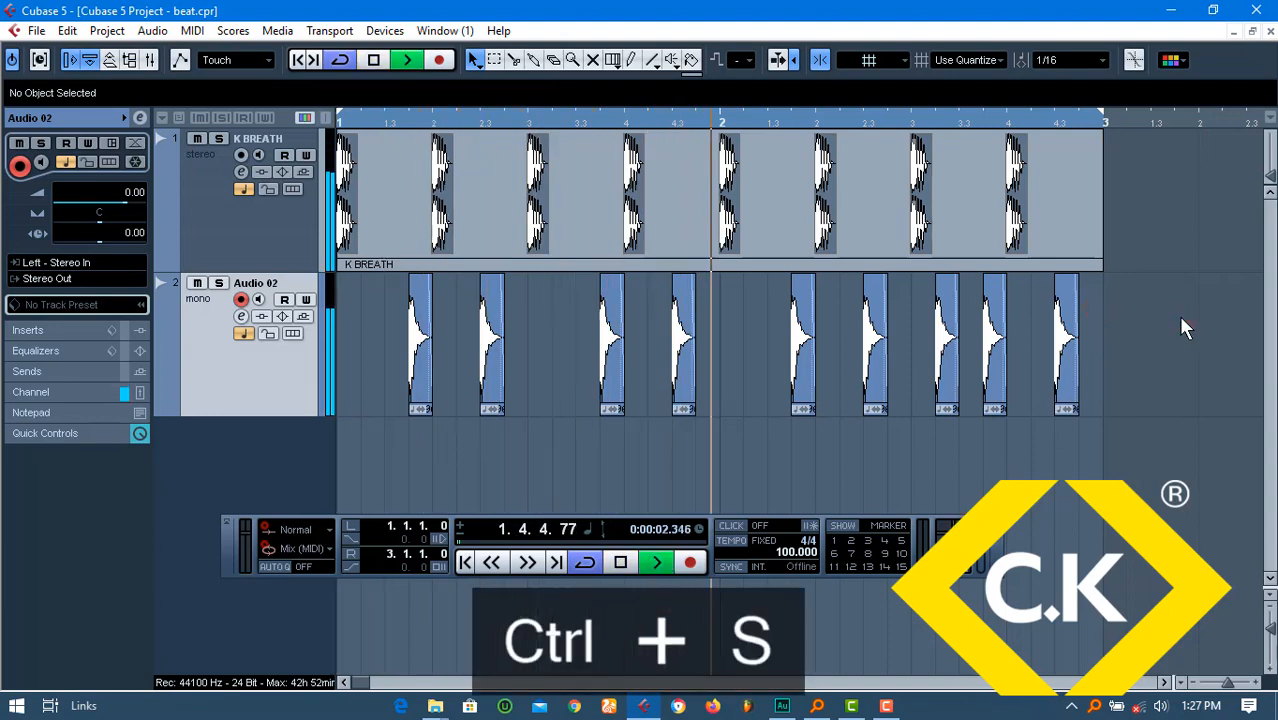
Raise the system volume to 80 while the beat plays, stop playback and save the project
key("XF86AudioRaiseVolume")
key("XF86AudioRaiseVolume")
key("XF86AudioRaiseVolume")
key("XF86AudioRaiseVolume")
key("XF86AudioRaiseVolume")
key("XF86AudioRaiseVolume")
key("XF86AudioRaiseVolume")
key("XF86AudioRaiseVolume")
key("XF86AudioRaiseVolume")
key("XF86AudioRaiseVolume")
key("XF86AudioRaiseVolume")
key("XF86AudioRaiseVolume")
key("XF86AudioRaiseVolume")
key("XF86AudioRaiseVolume")
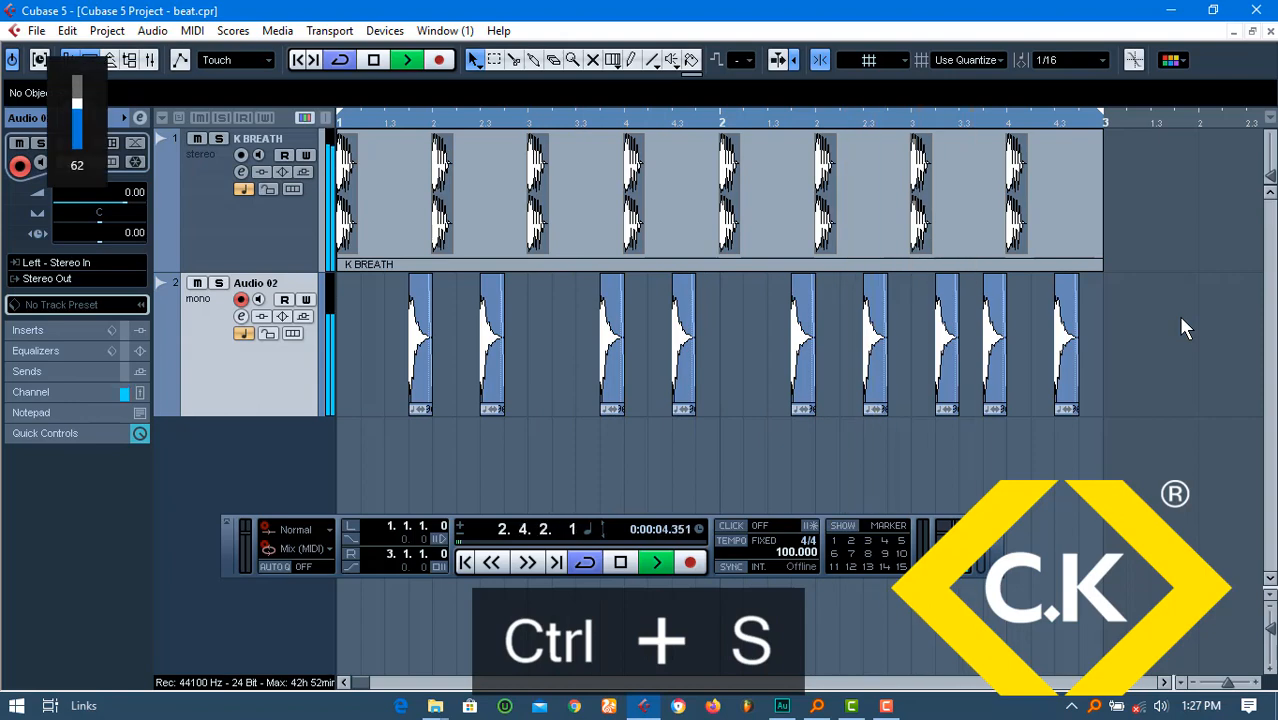
key("XF86AudioRaiseVolume")
key("XF86AudioRaiseVolume")
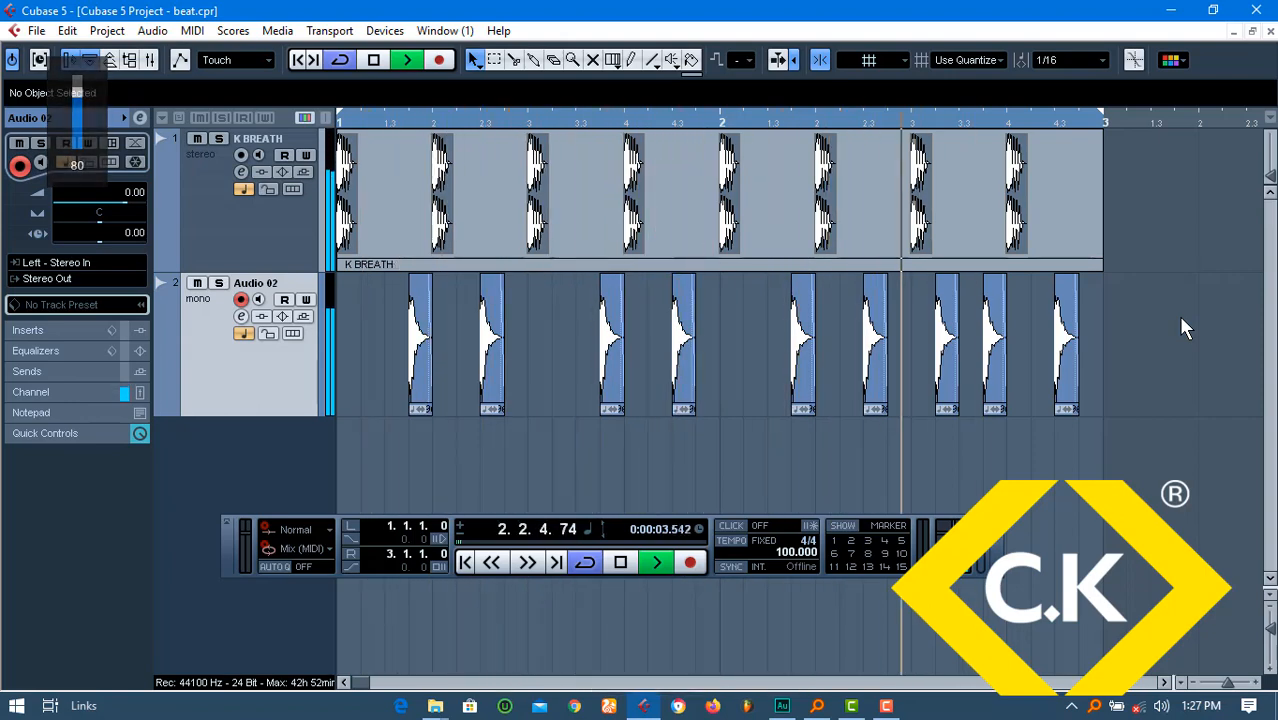
key("space")
key("ctrl+s")
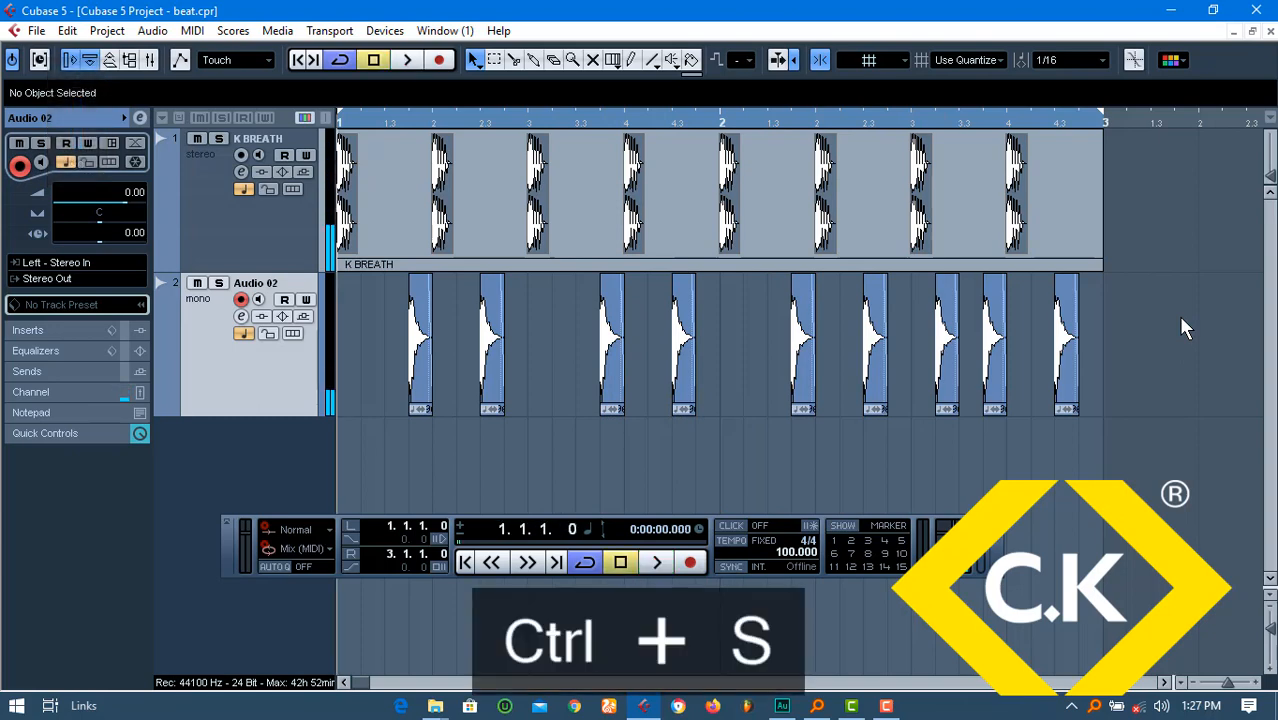
Insert the FabFilter Pro-L limiter in insert slot 5 of the Stereo Out channel and close the plug-in and mixer windows
key("F3")
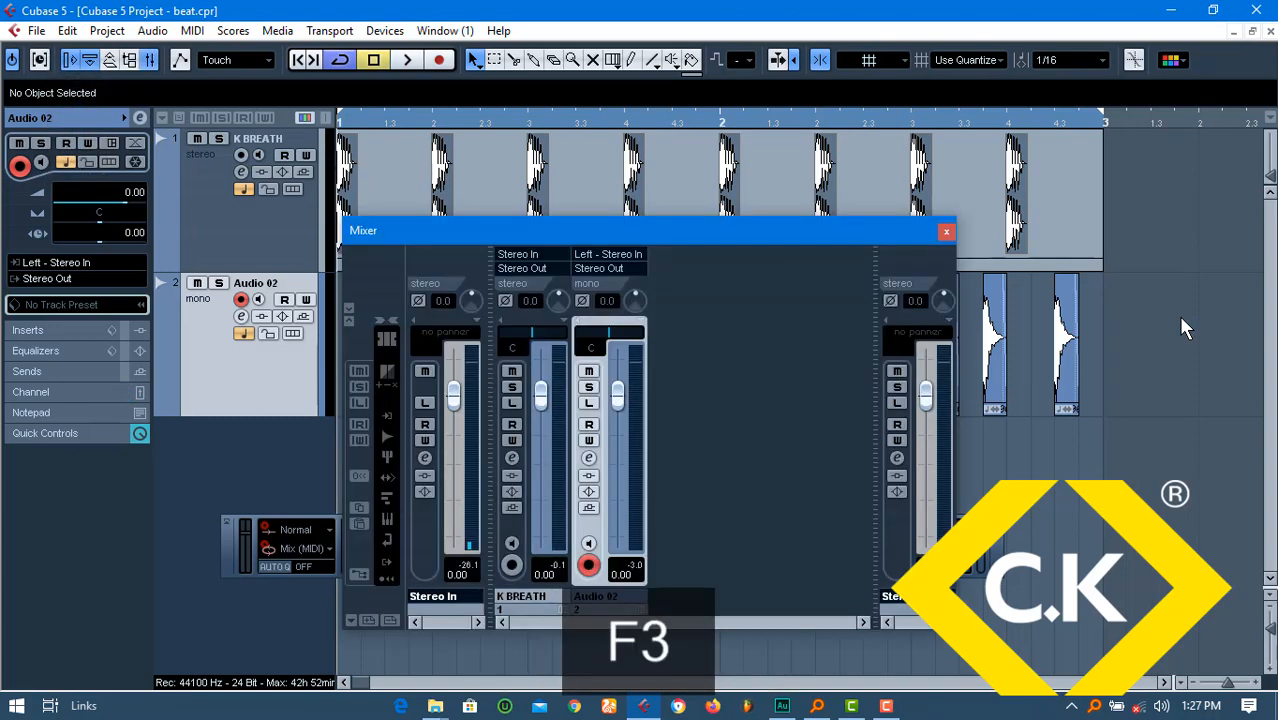
left_click(897, 458)
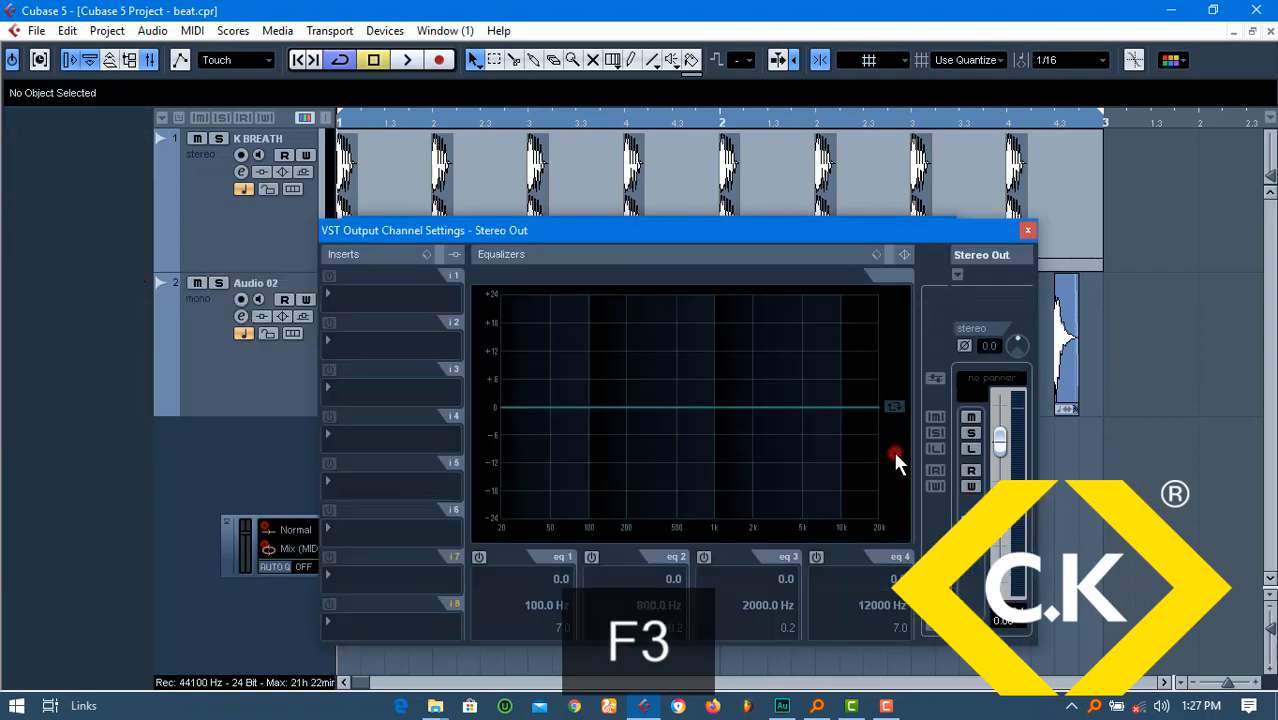
left_click(416, 488)
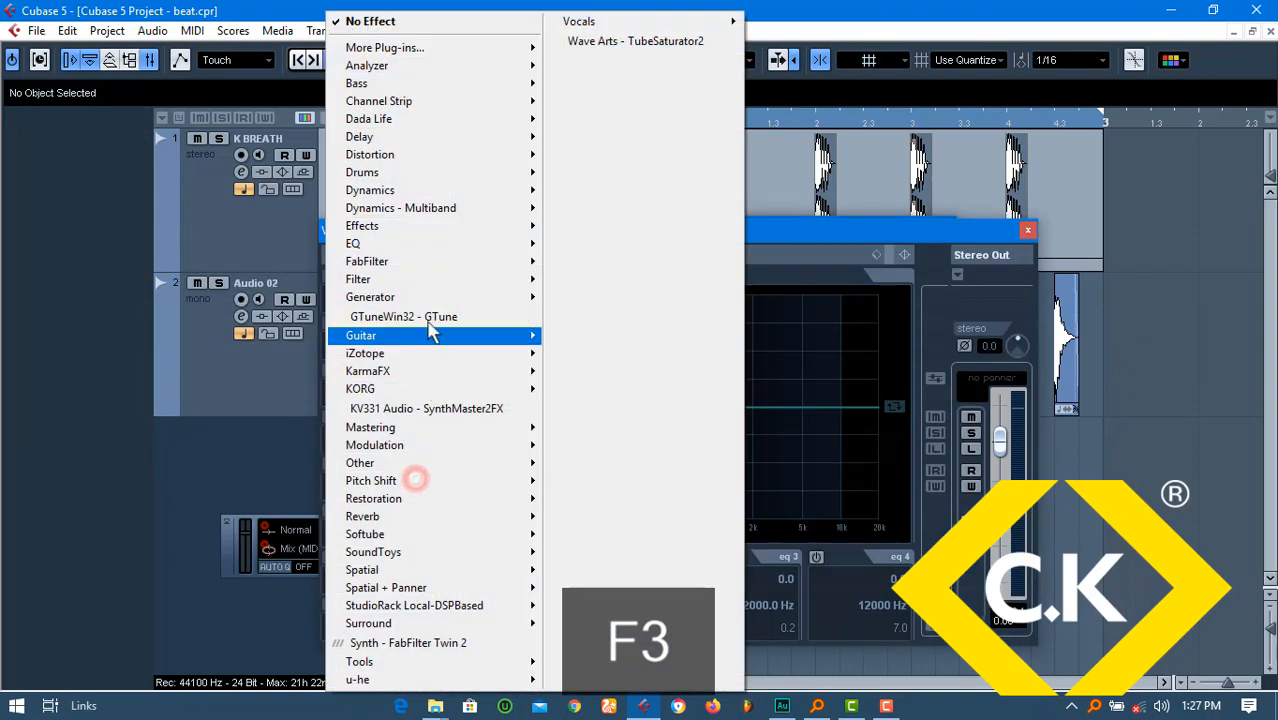
mouse_move(443, 190)
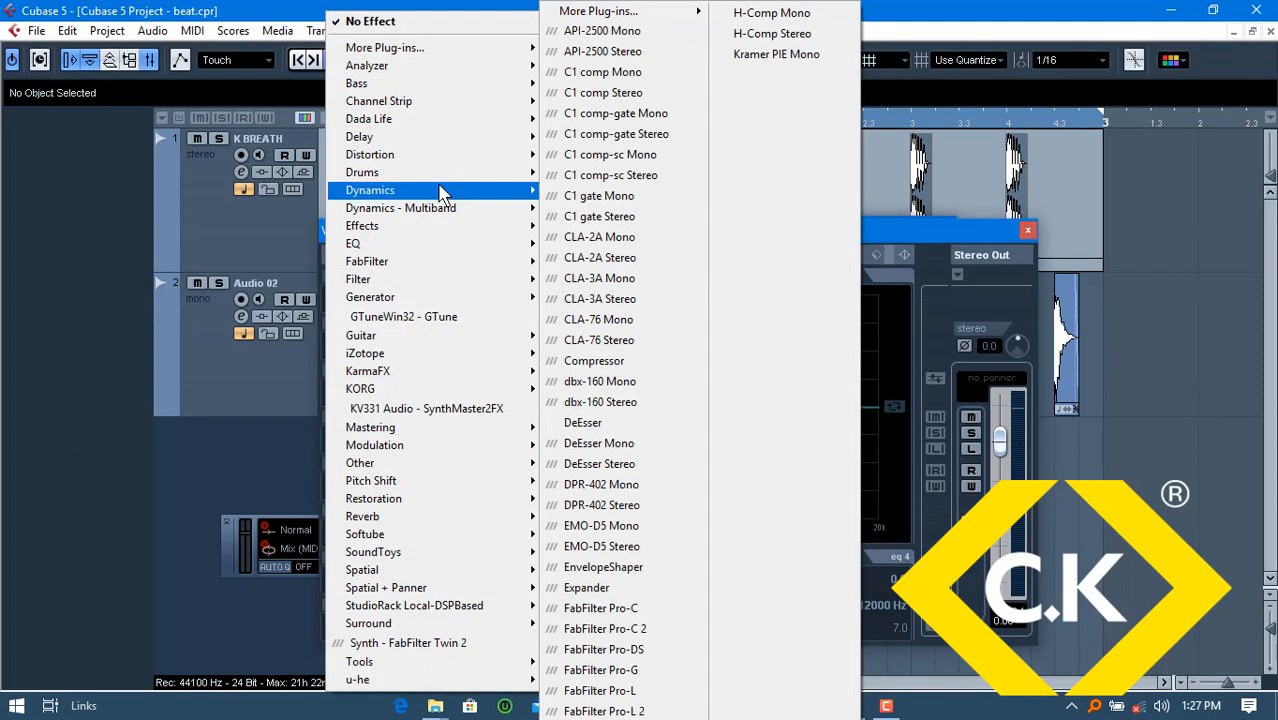
left_click(630, 690)
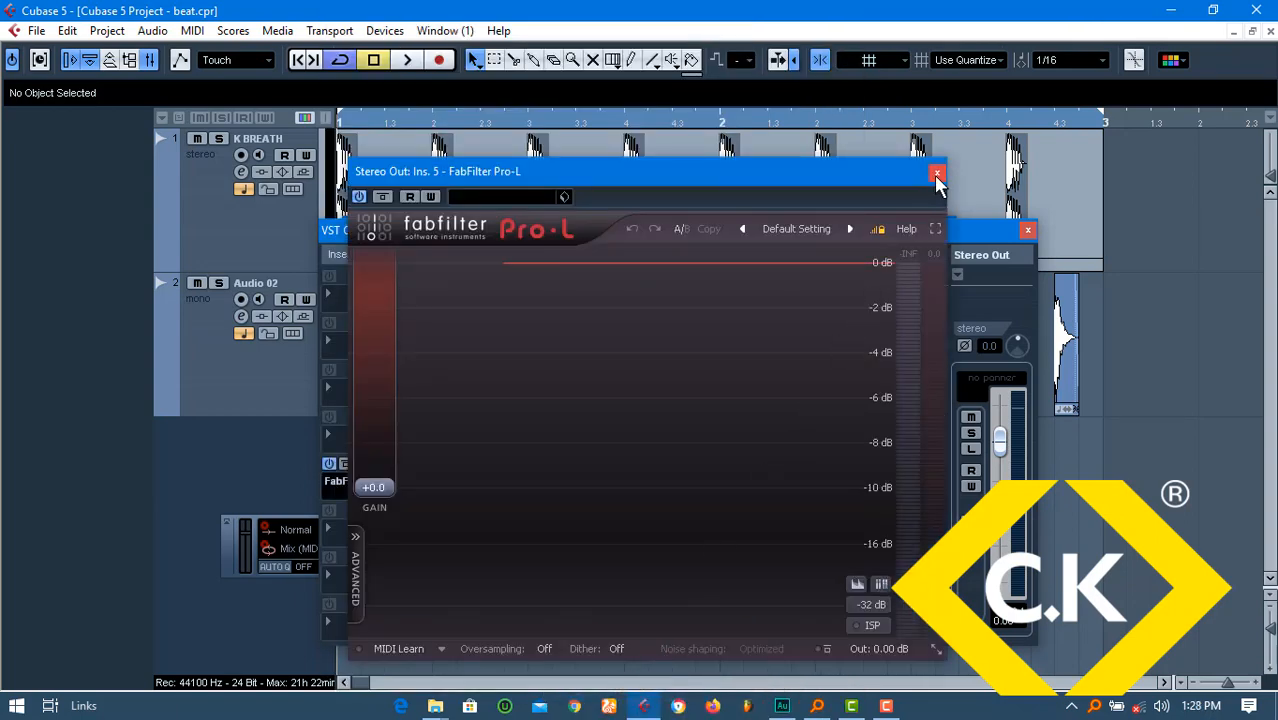
left_click(936, 174)
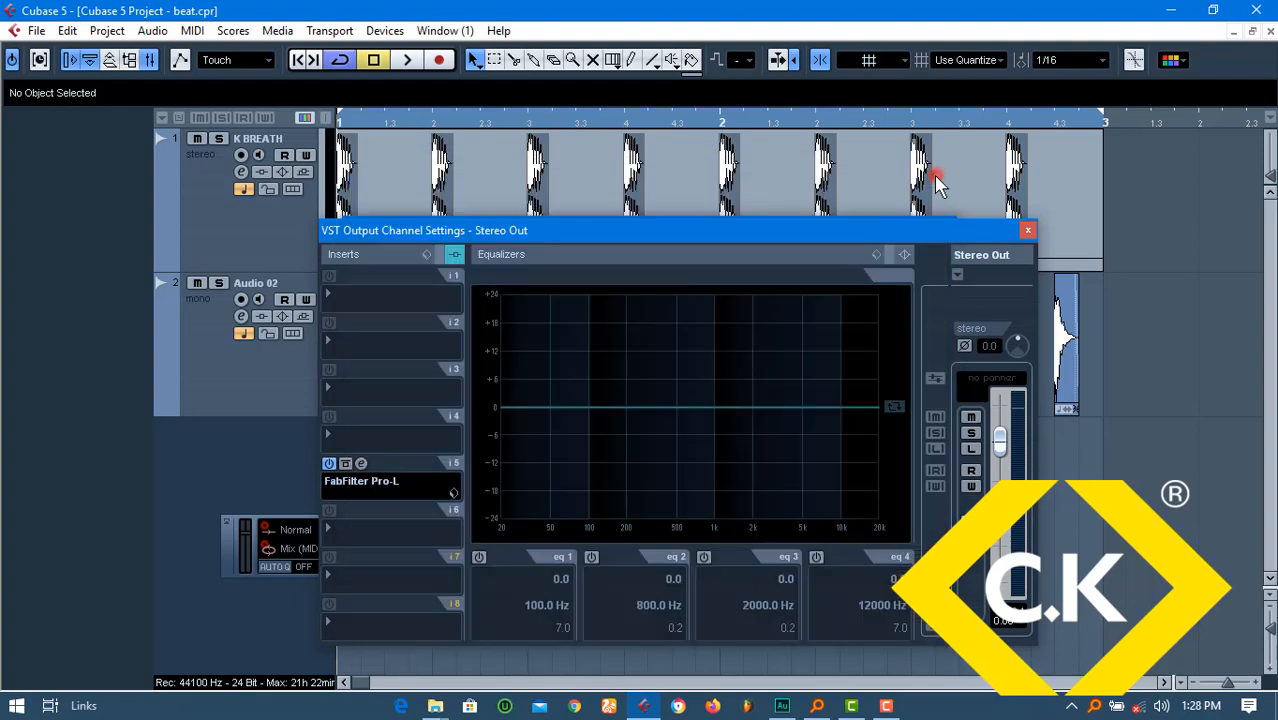
left_click(1027, 231)
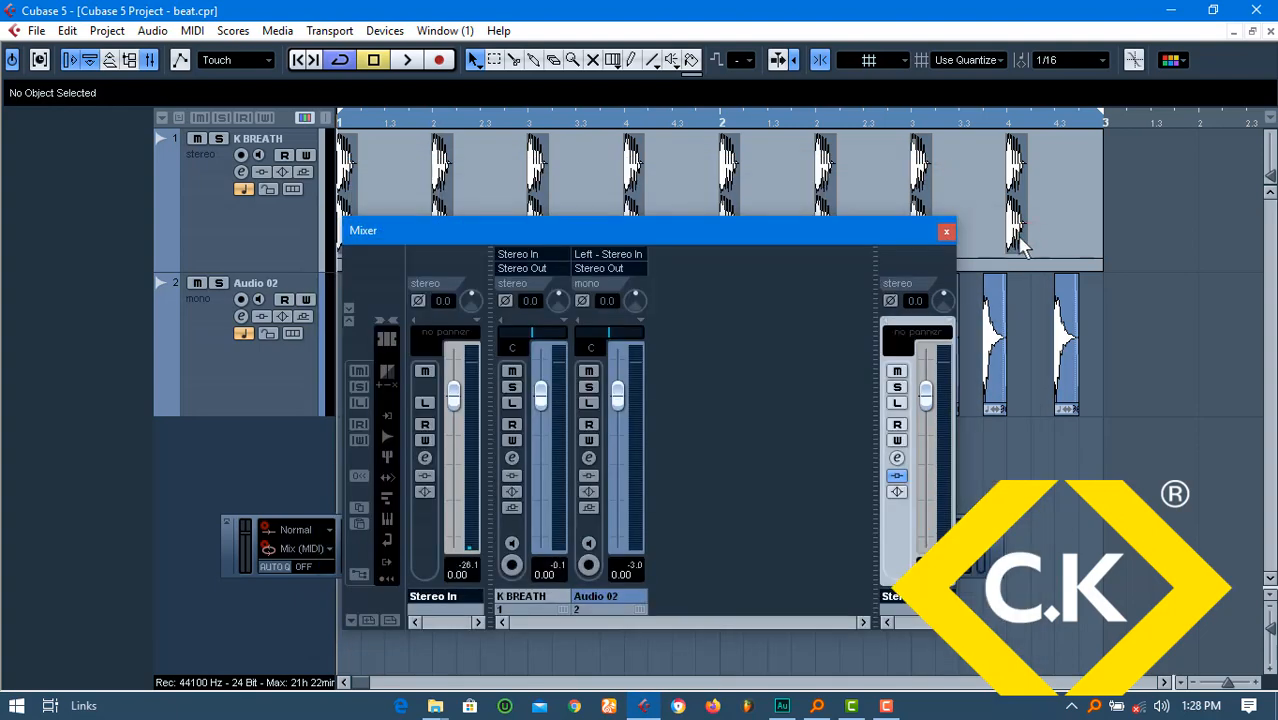
left_click(946, 233)
Listen to the loop through the limiter and save the project
key("space")
key("ctrl+s")
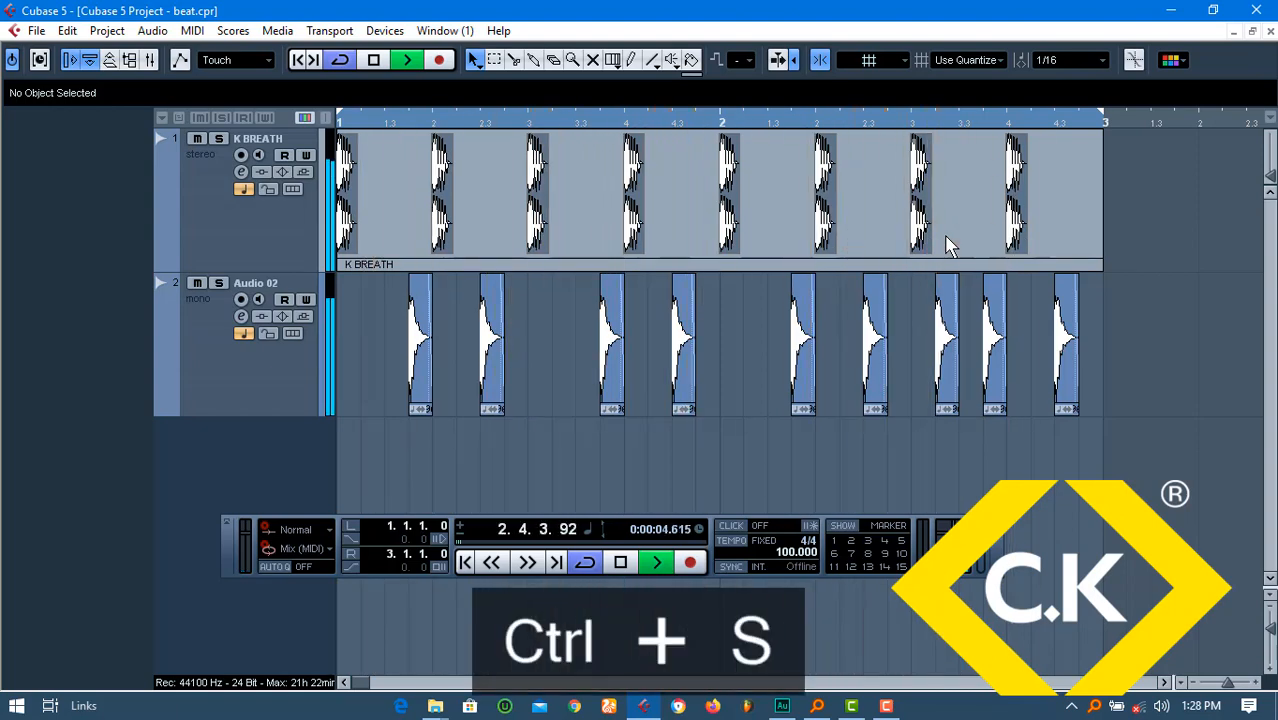
key("space")
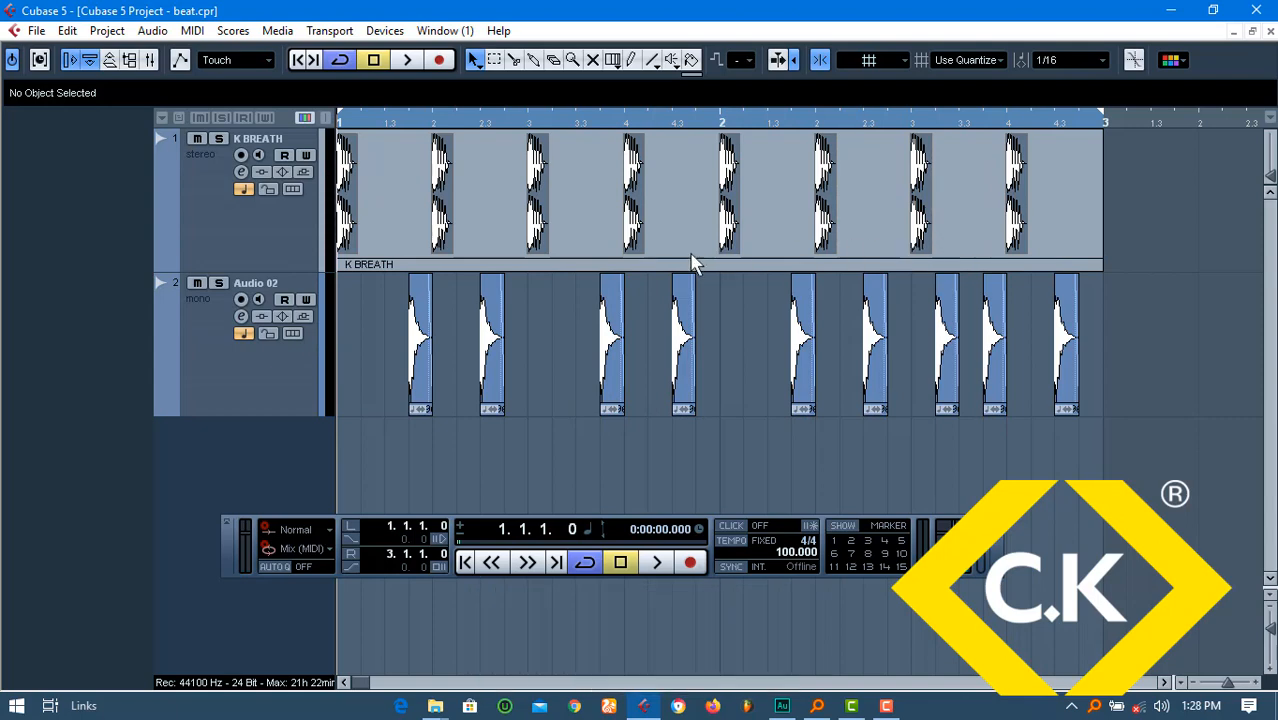
Rename the second audio track as snare
double_click(273, 283)
type("s")
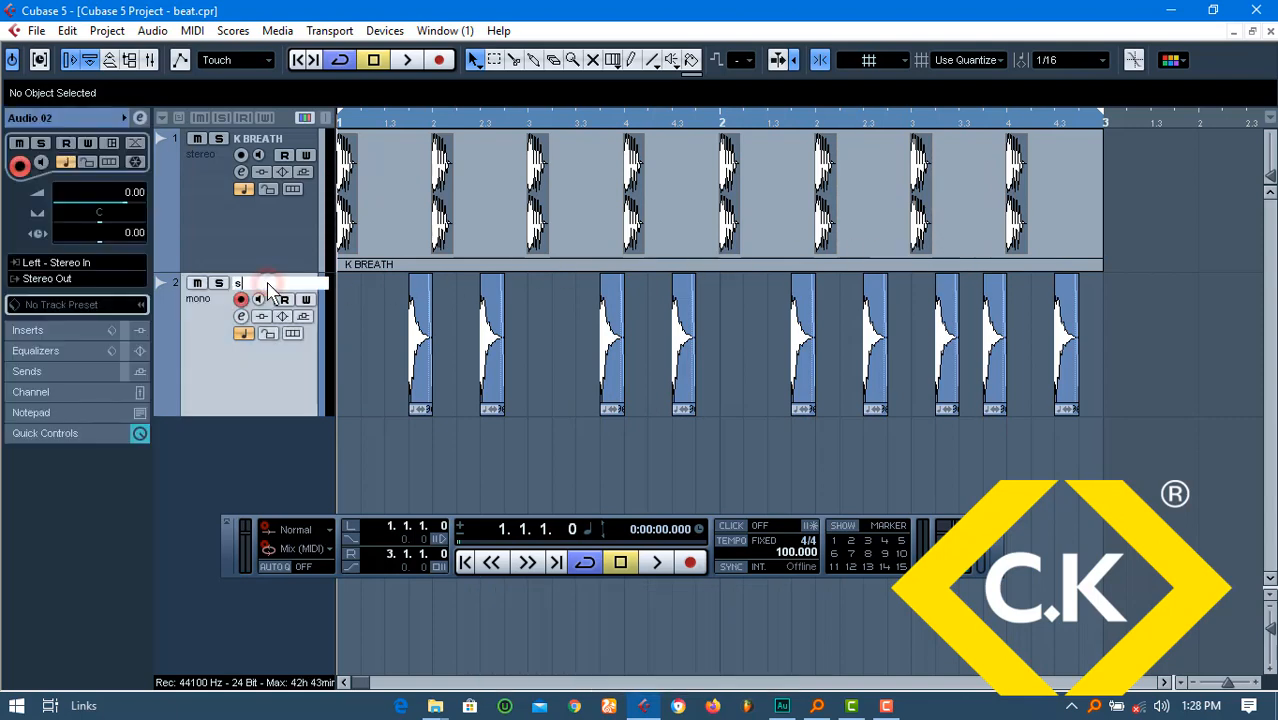
type("nare")
key("Return")
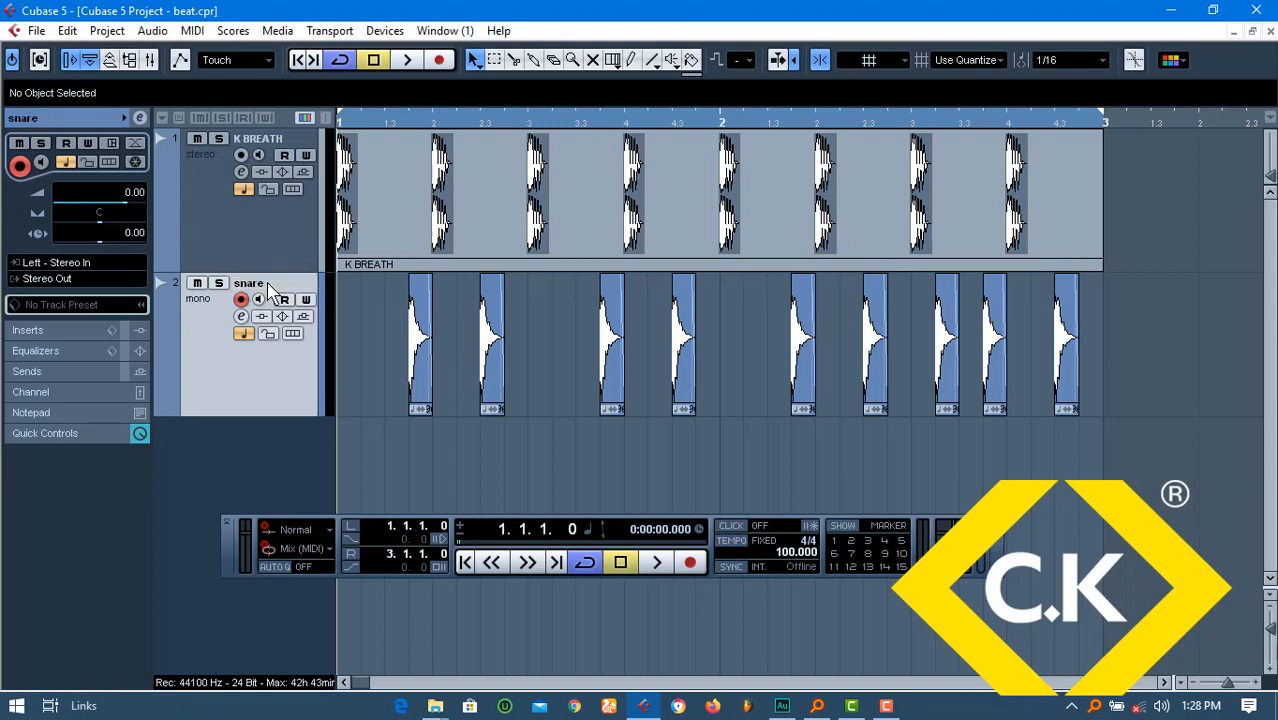
Draw an empty part on the snare track from 1.1.1.0 to 1.4.2.0
left_click(534, 61)
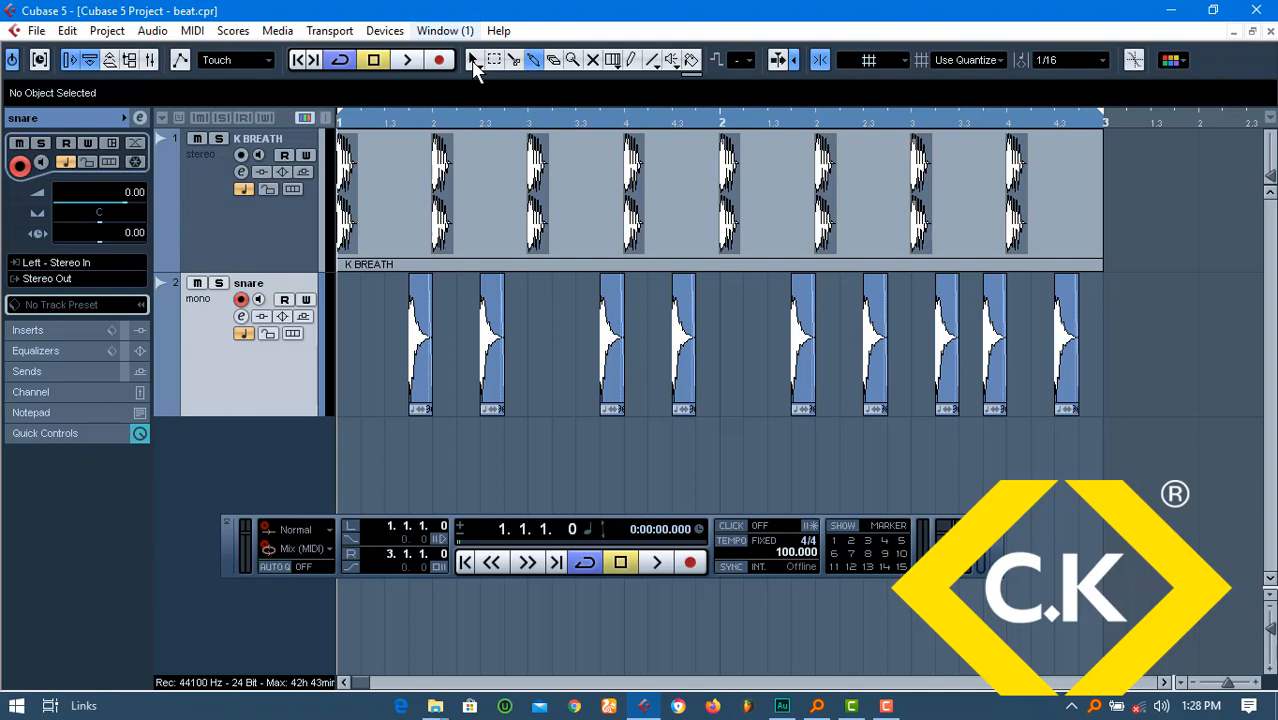
left_click(474, 61)
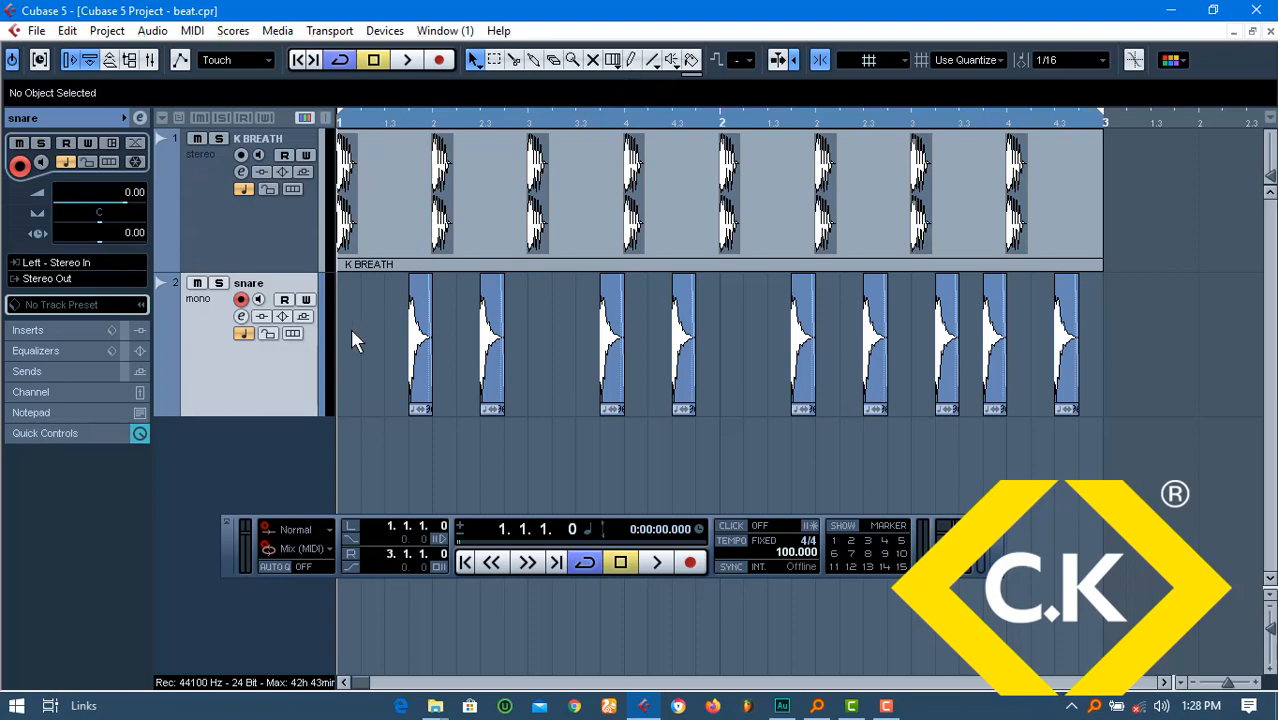
key("alt")
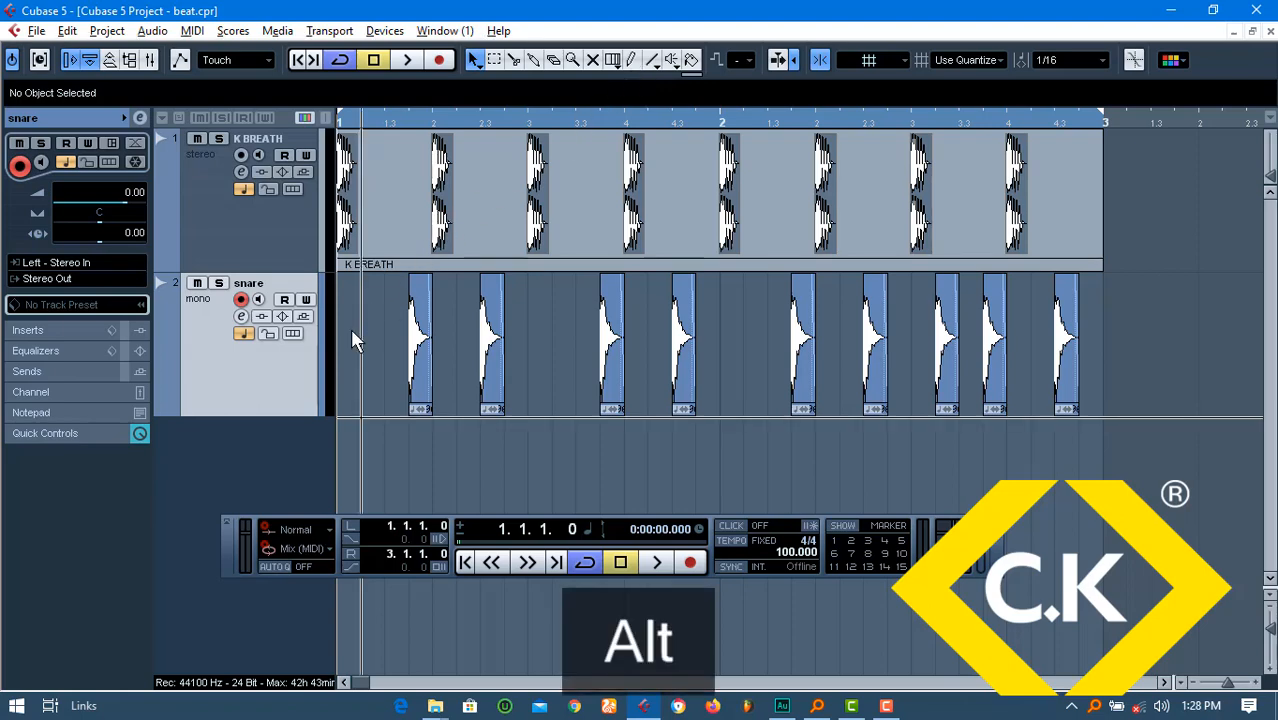
left_click(351, 330, "alt")
left_click_drag(659, 352, 660, 351)
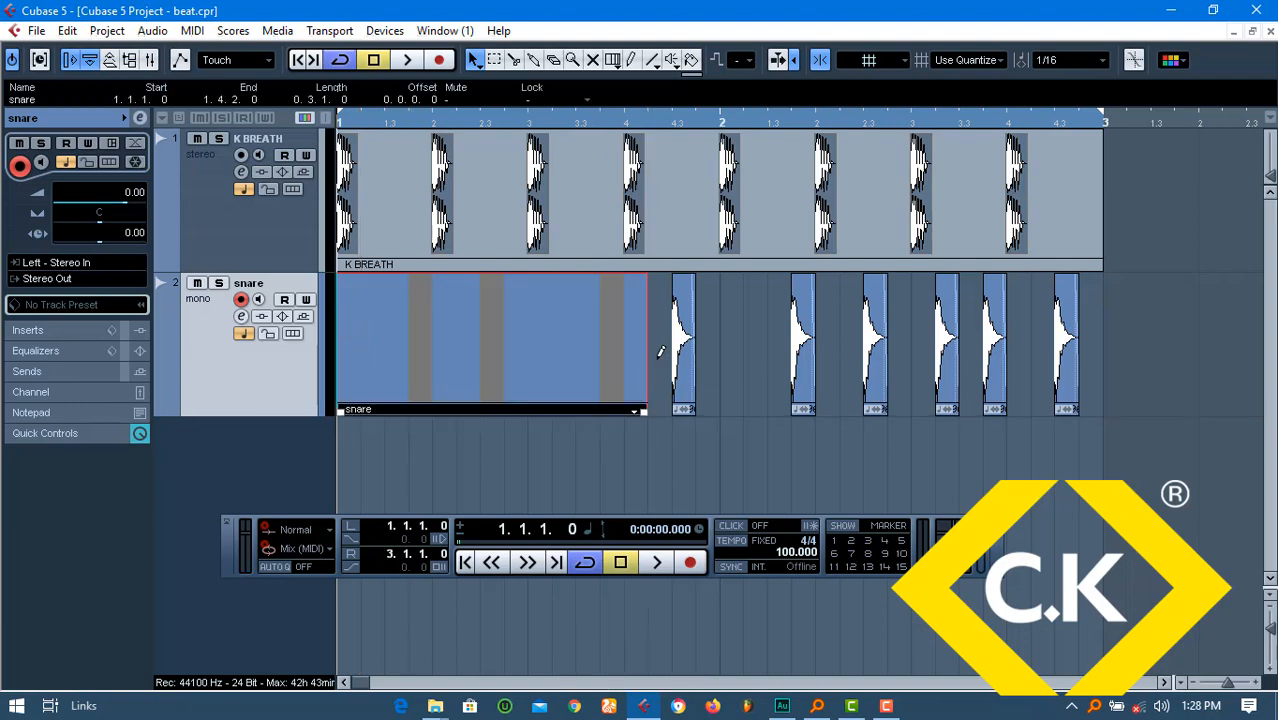
Glue the empty part and all the snare hits together into one continuous part
left_click(534, 60)
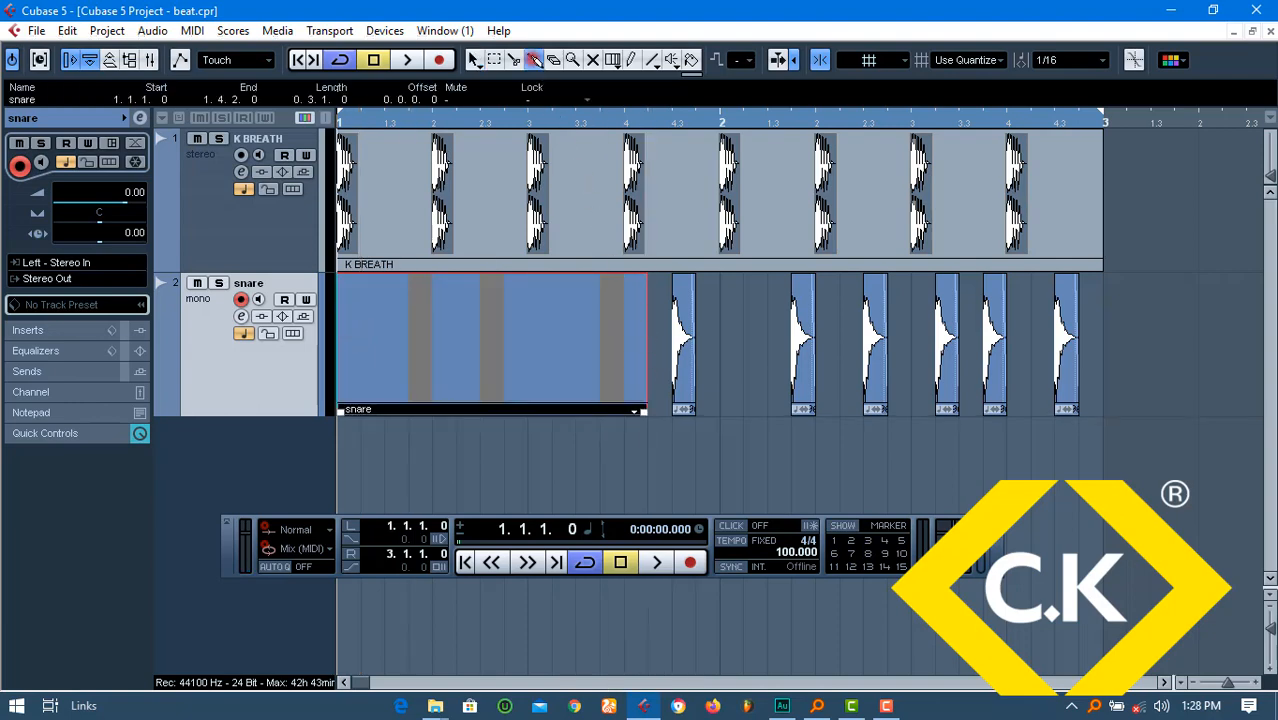
left_click(462, 353)
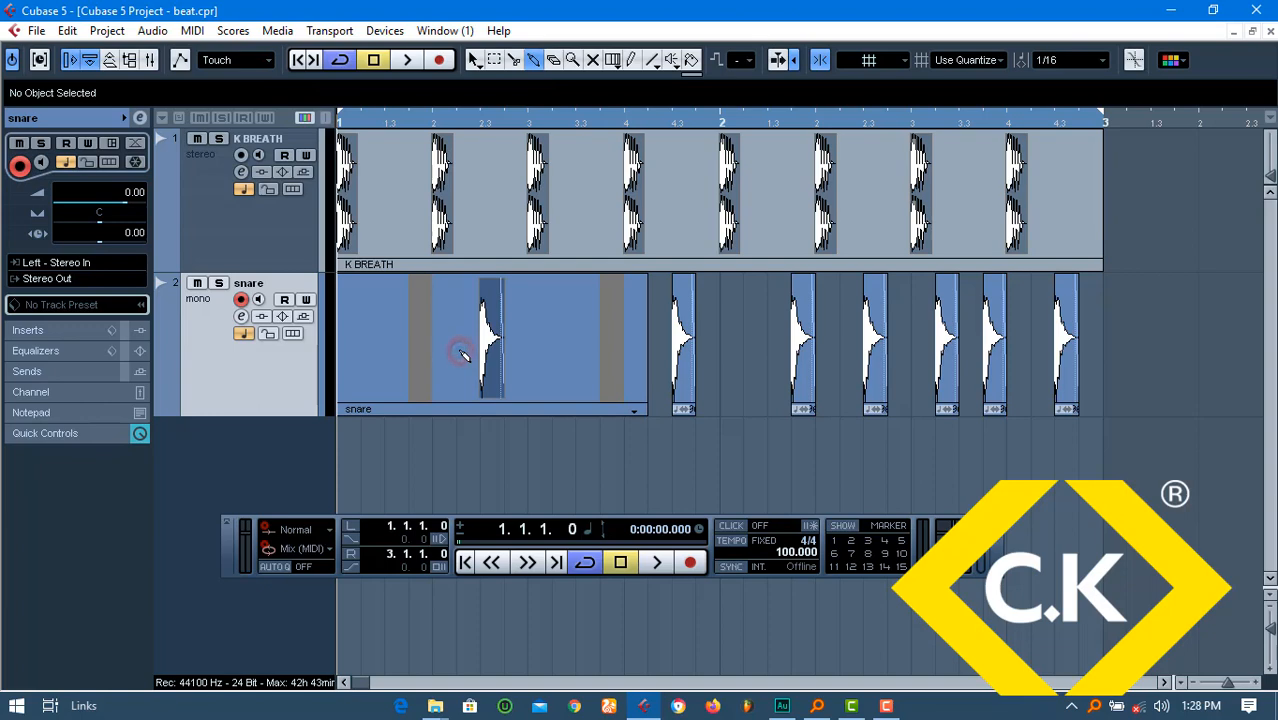
left_click(384, 329)
left_click(384, 329)
left_click(384, 329)
left_click(384, 329)
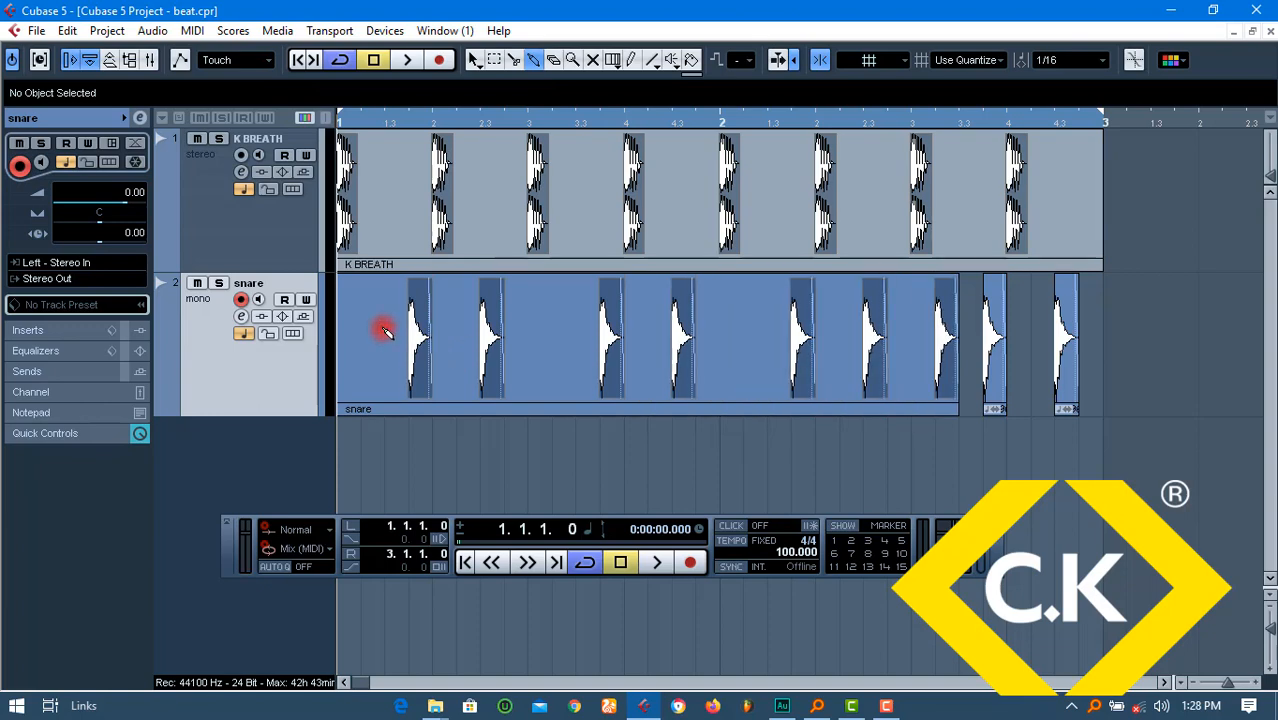
left_click(384, 329)
left_click(384, 329)
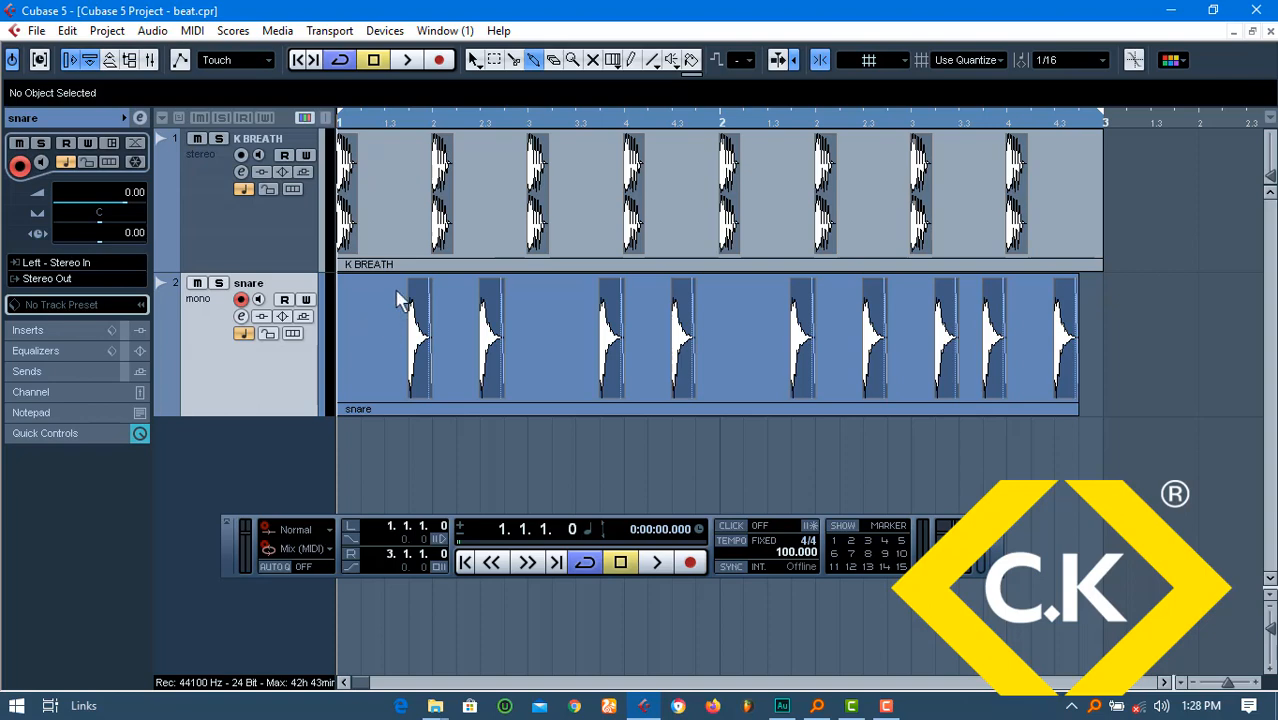
Extend the end of the snare part to the start of bar 3 and save the project
left_click(474, 60)
left_click(940, 387)
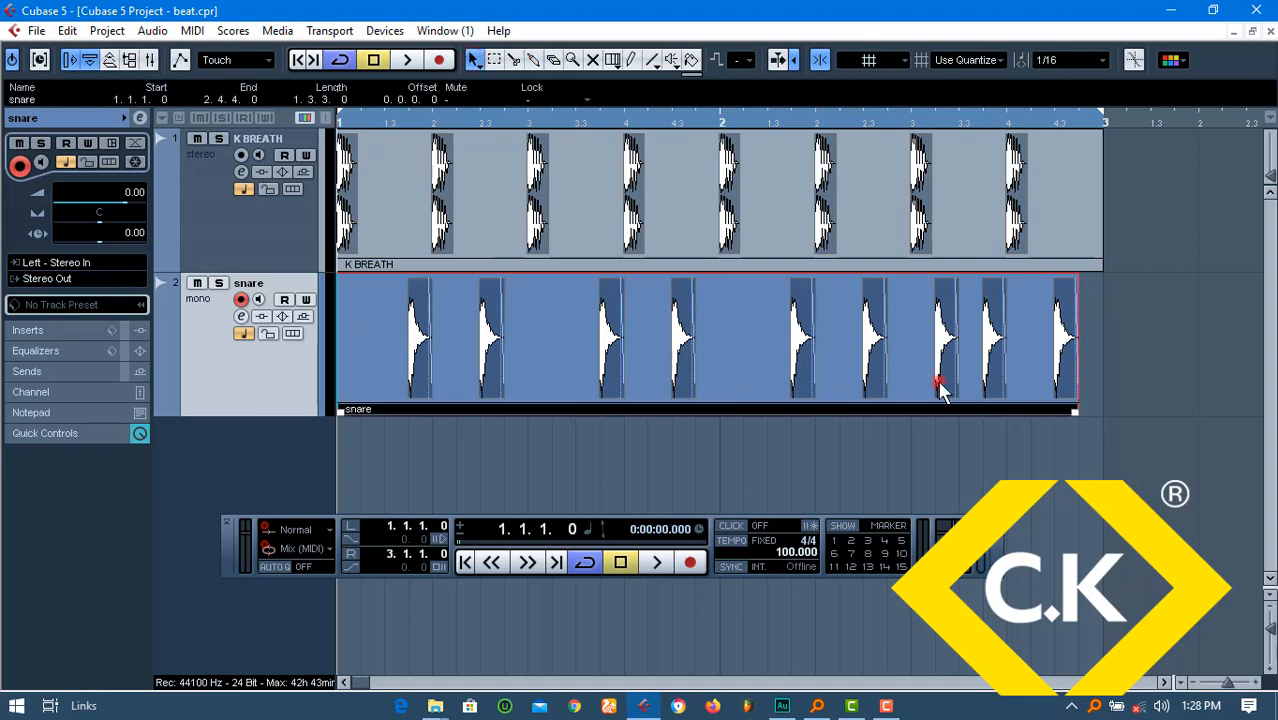
left_click_drag(1072, 410, 1104, 414)
left_click(1118, 373)
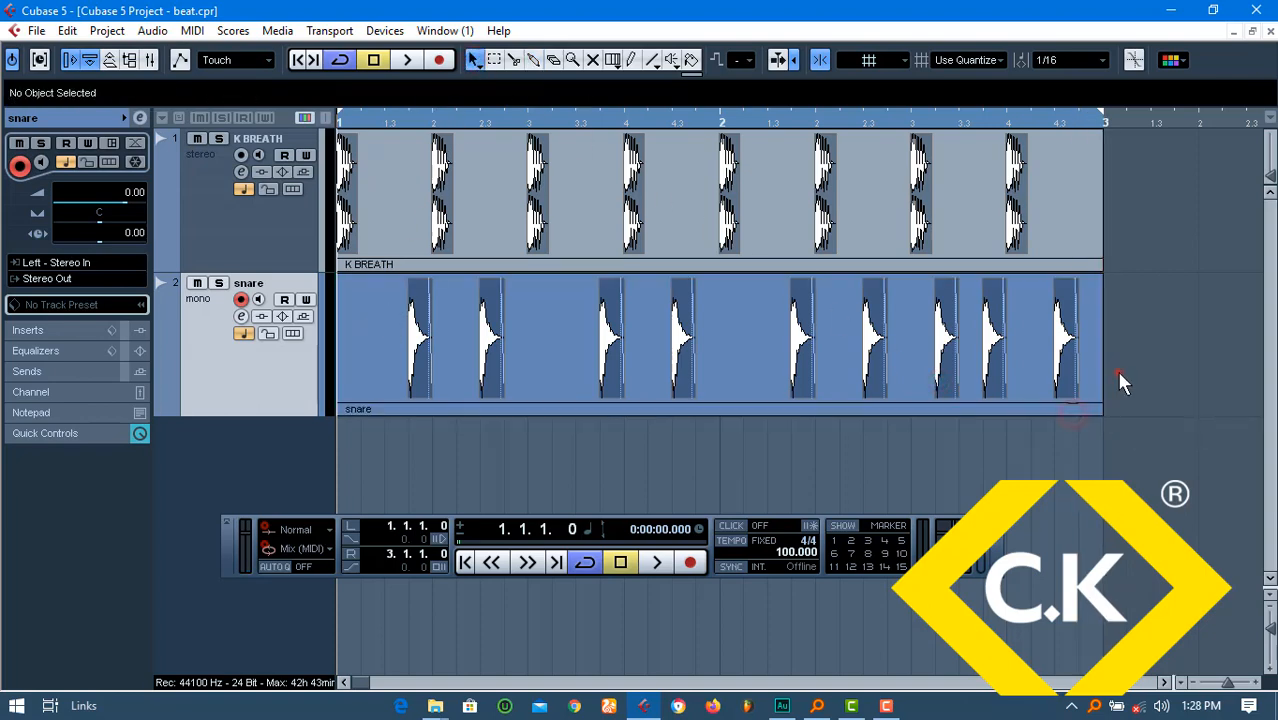
key("ctrl+s")
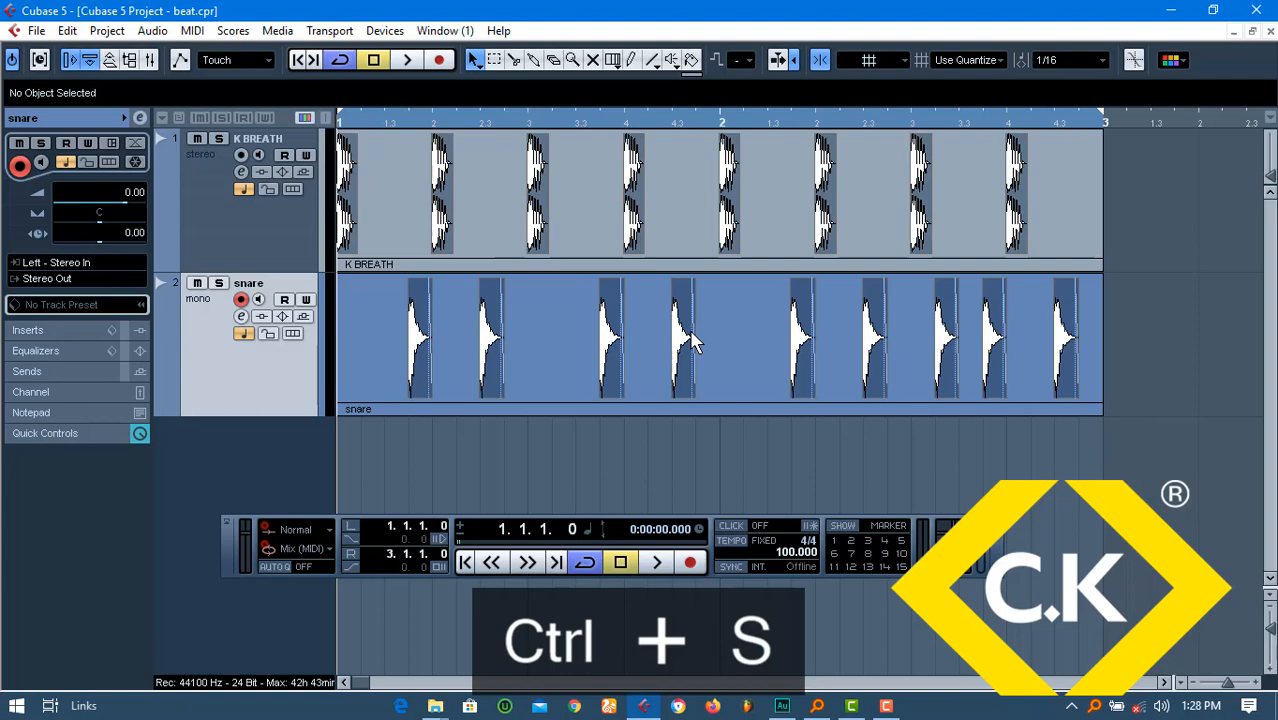
Play back the kick with the joined snare part, stop playback and save the project again
key("space")
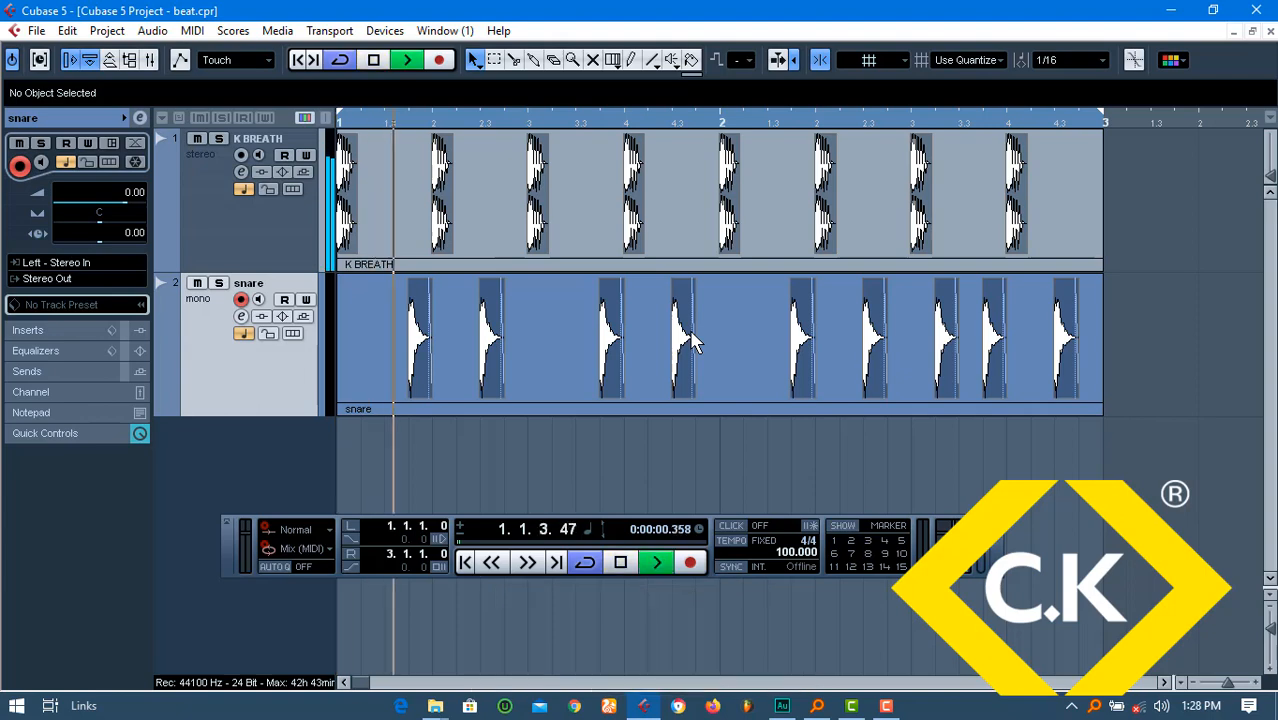
key("space")
key("ctrl+s")
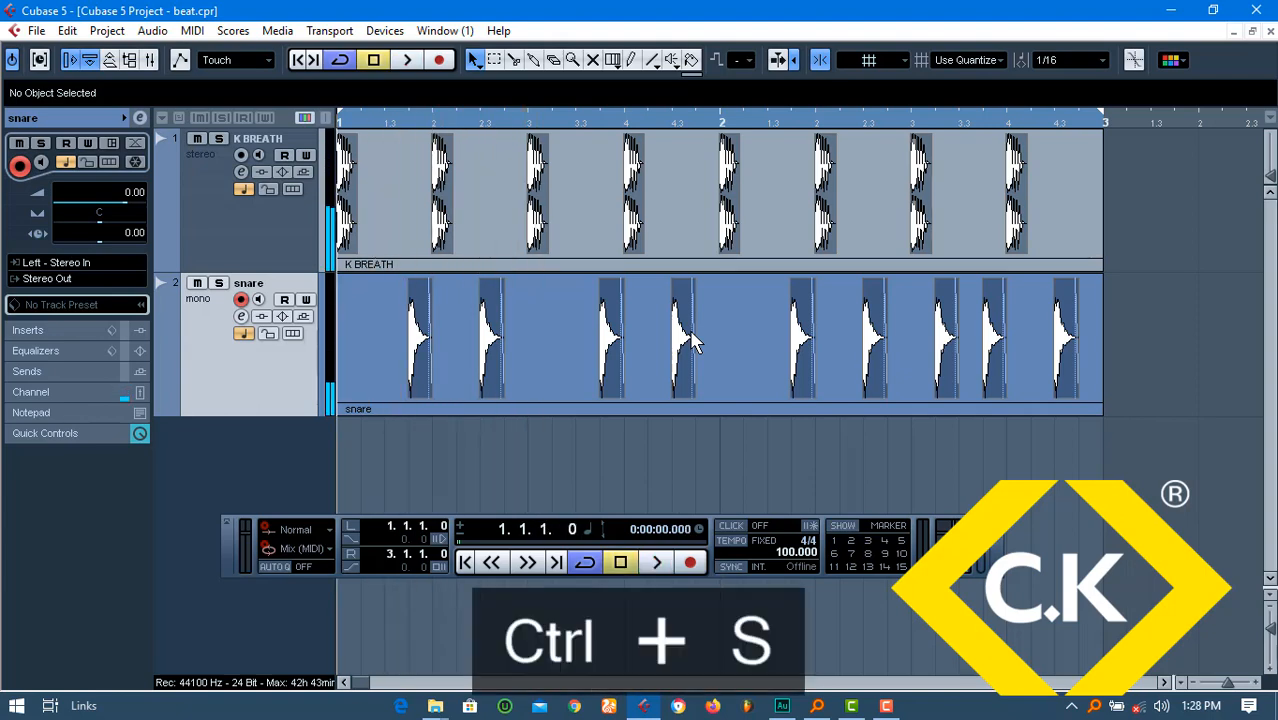
Add one mono audio track below the snare, name it hihat and save the project
right_click(273, 424)
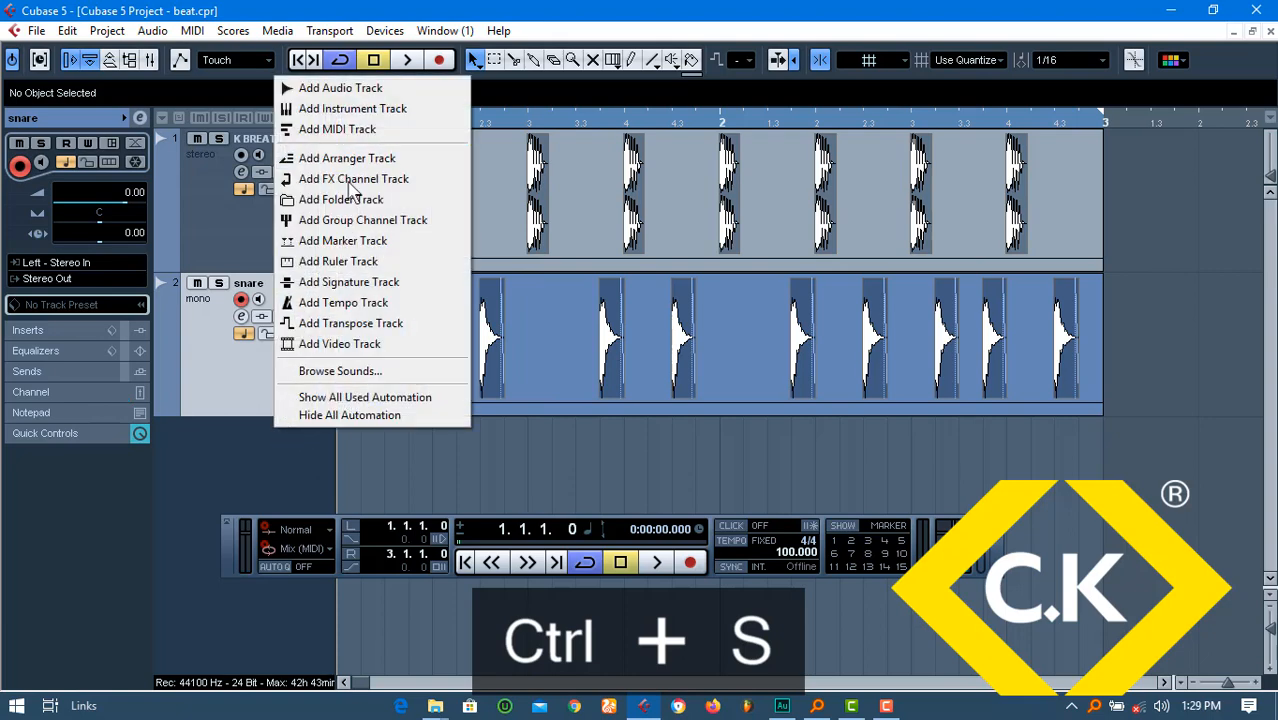
left_click(376, 90)
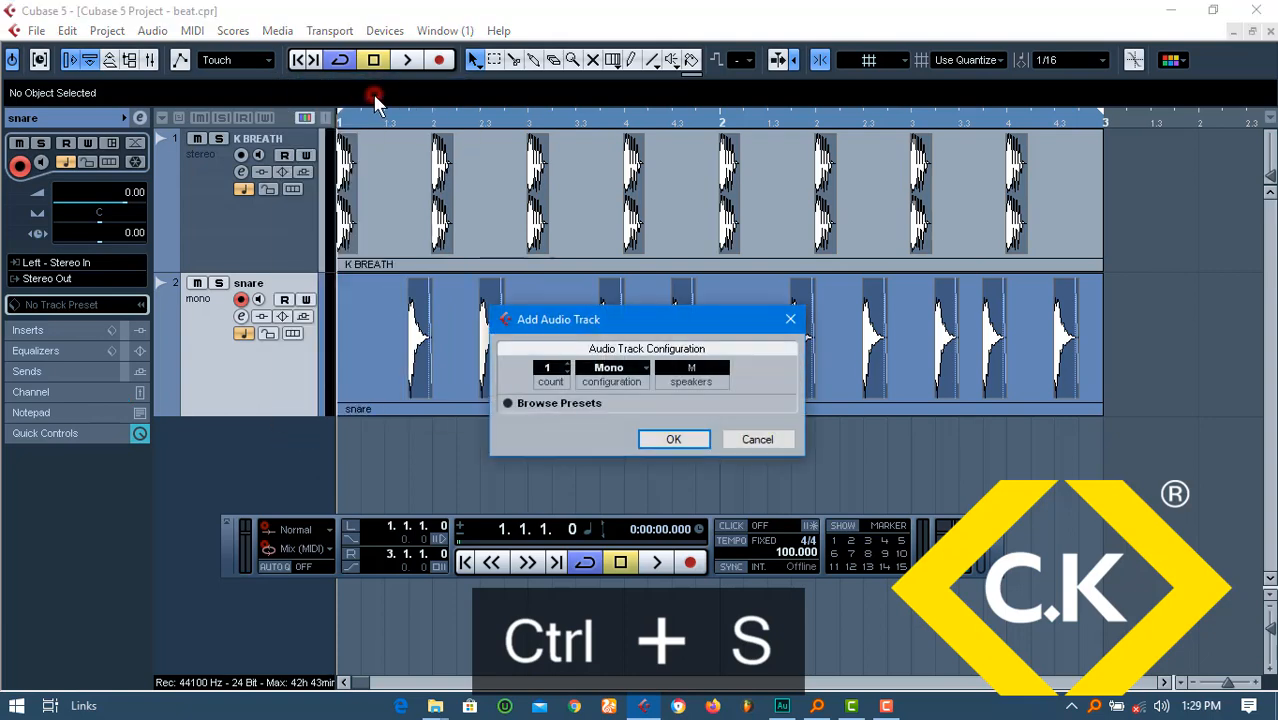
left_click(665, 438)
double_click(270, 428)
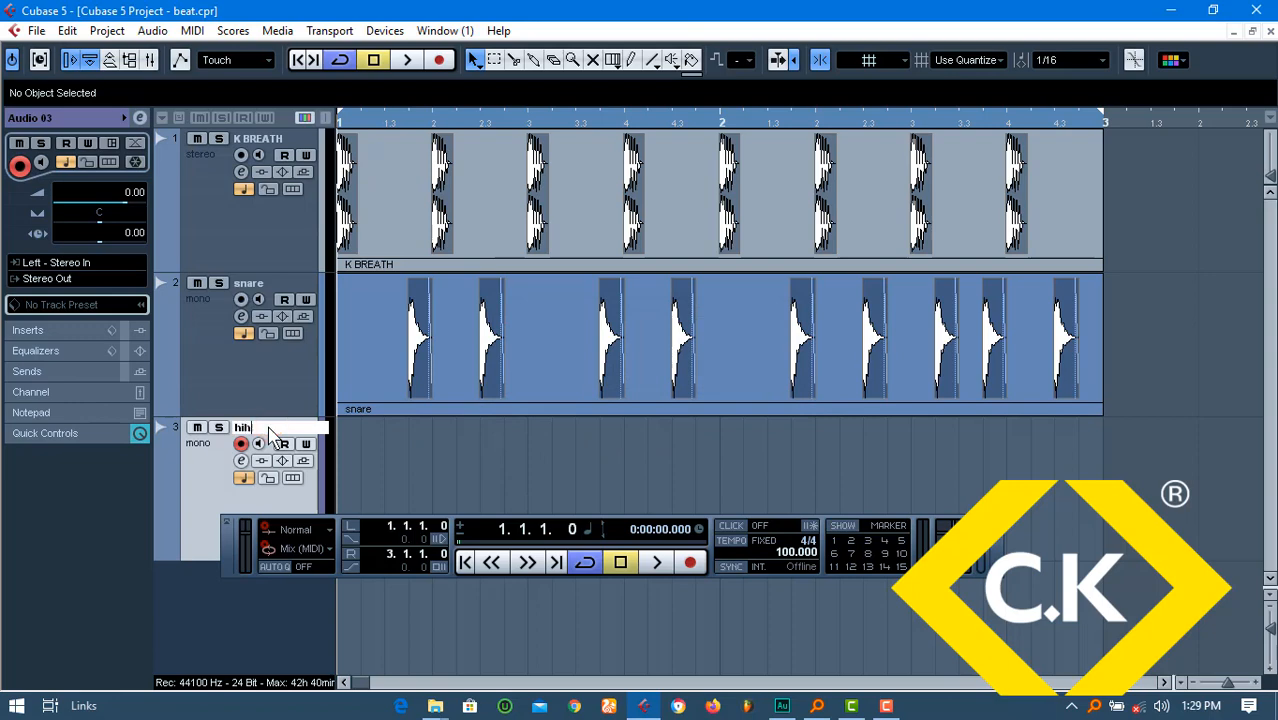
key("Return")
key("ctrl+s")
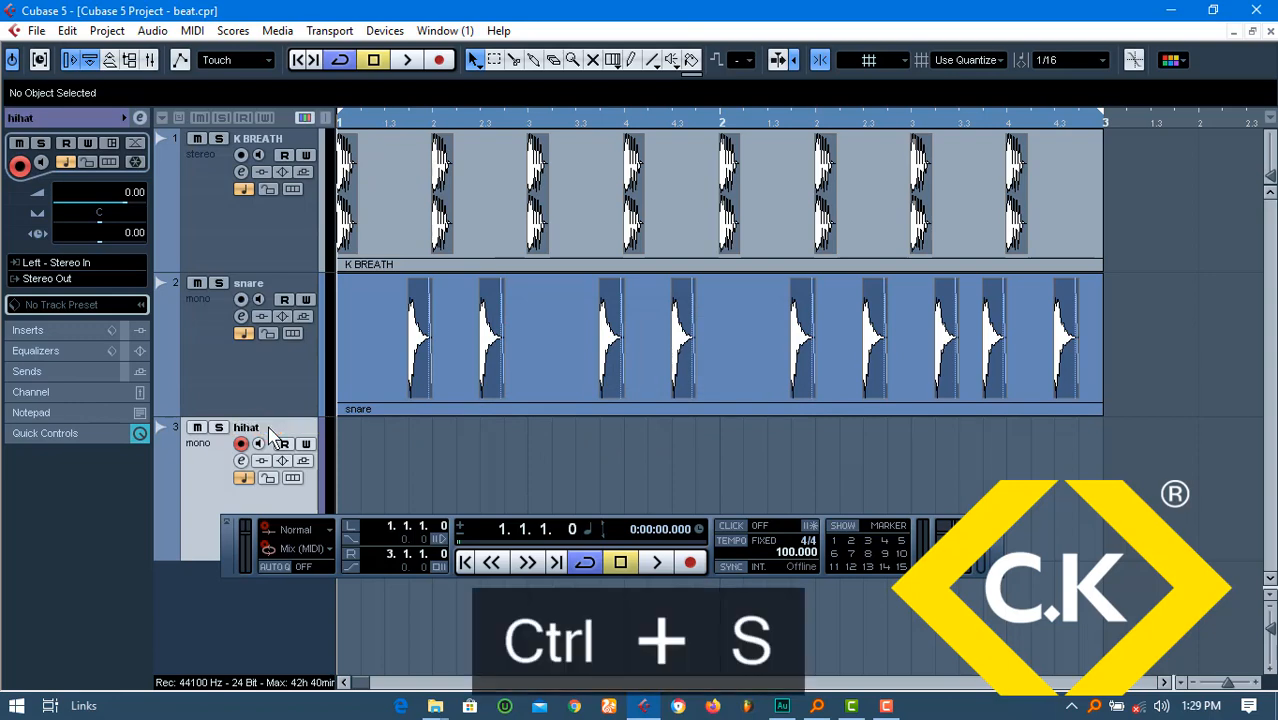
Import the vybe809Hihat sample onto the hihat track at 1.1.1.0, leaving all import options unchecked
key("ctrl+i")
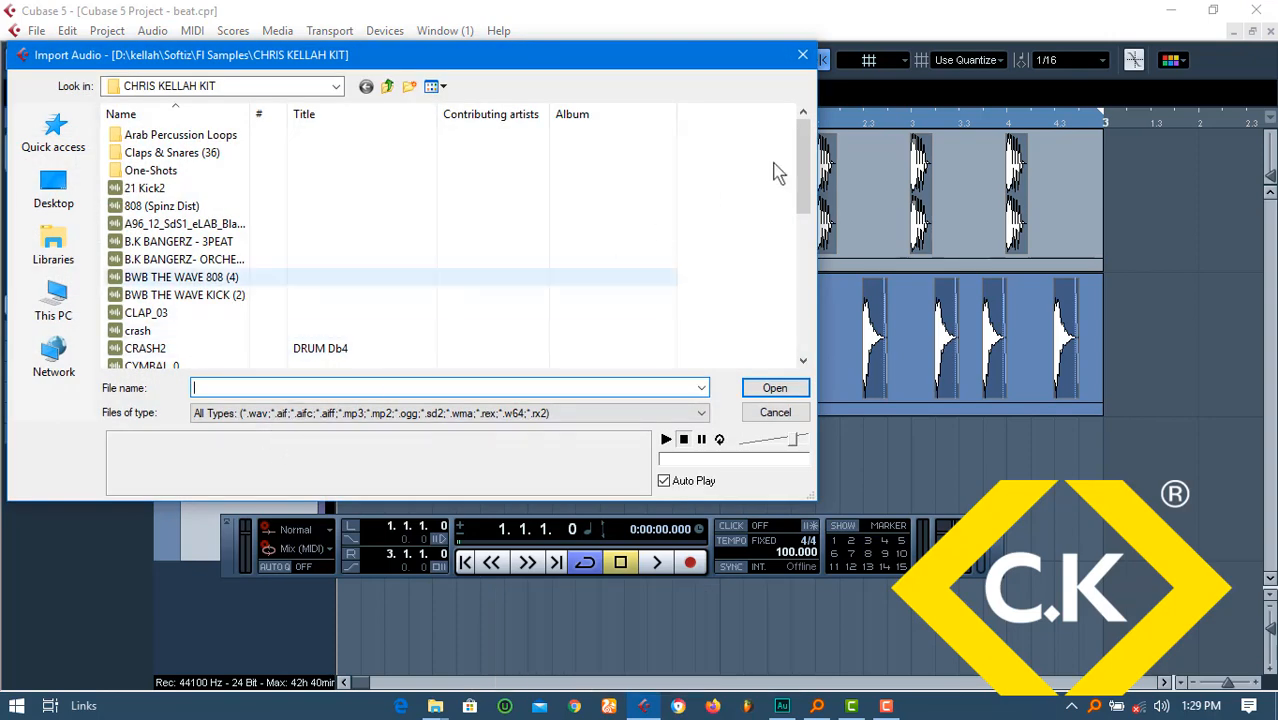
left_click_drag(807, 155, 807, 215)
left_click_drag(806, 216, 810, 288)
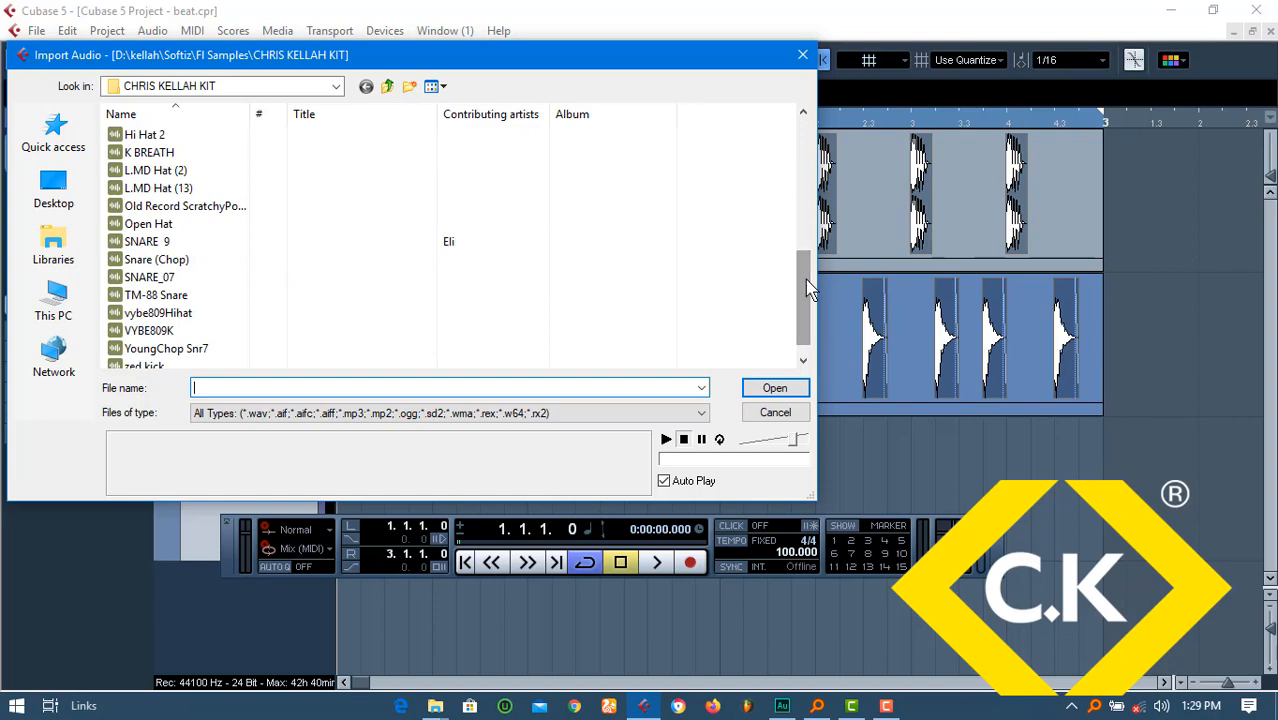
double_click(280, 313)
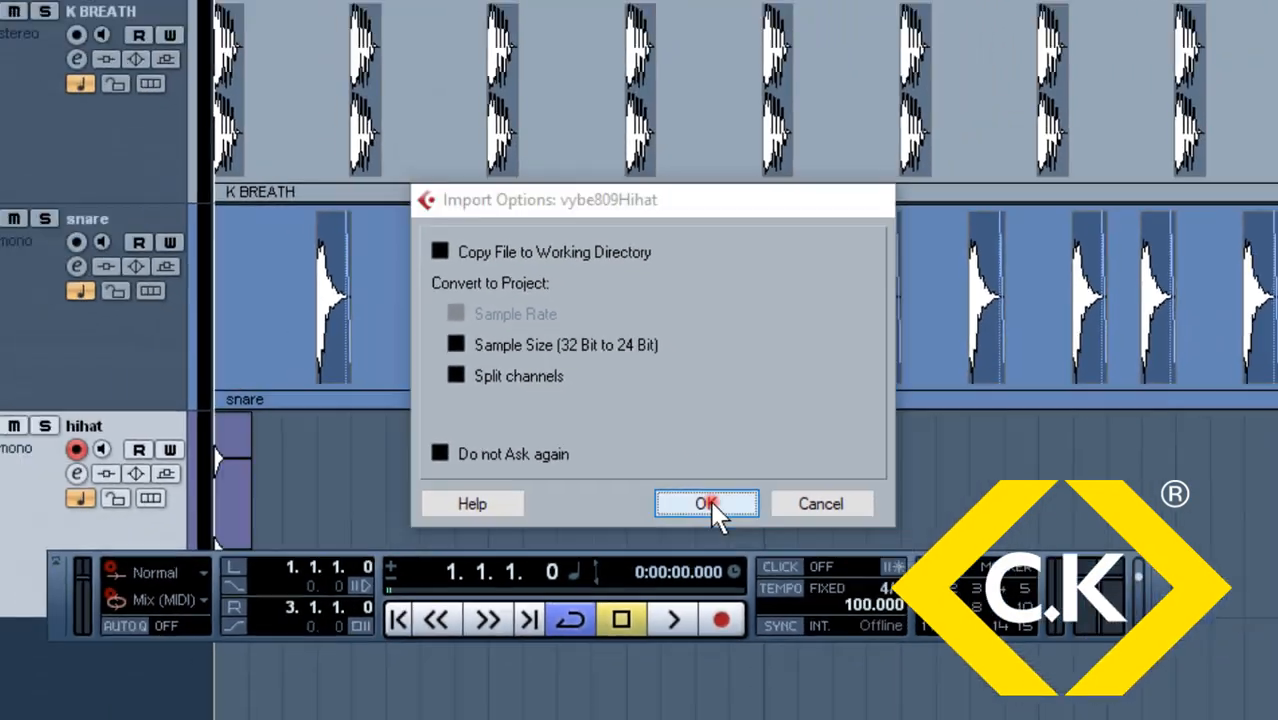
left_click(745, 532)
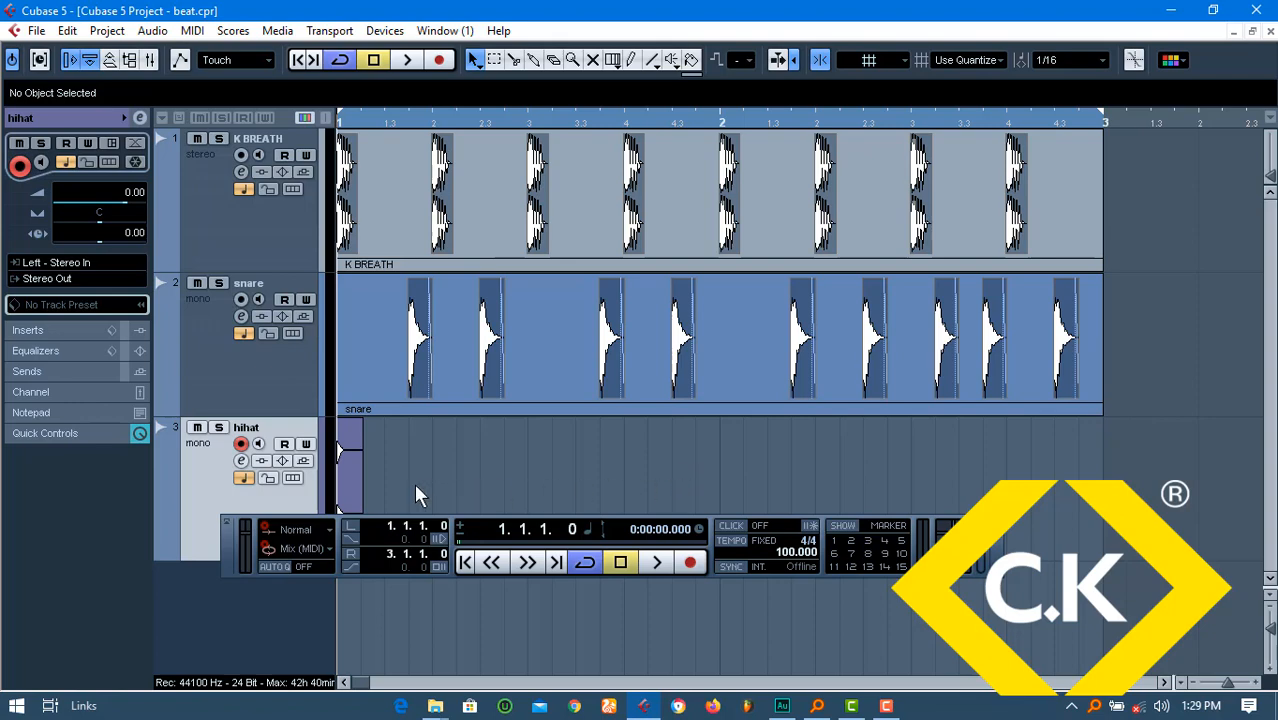
Hide the transport panel and trim the end of the hihat event to 1.1.2.0
key("F2")
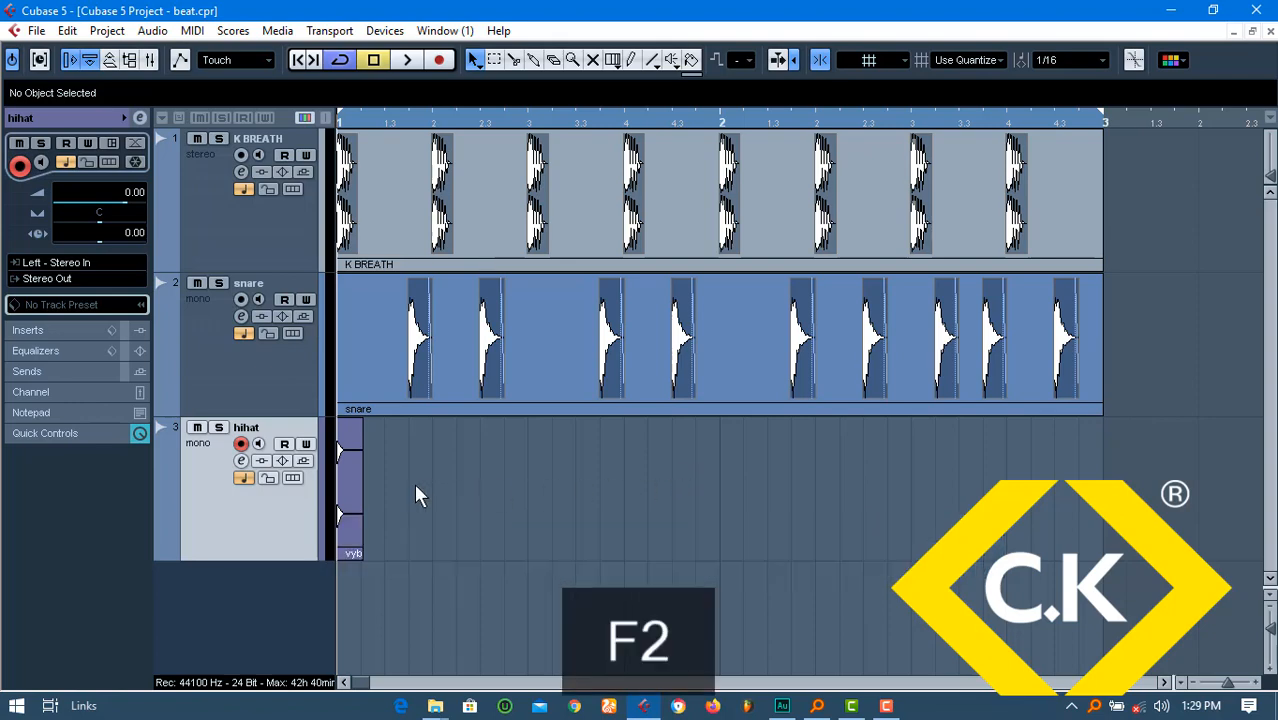
left_click(358, 557)
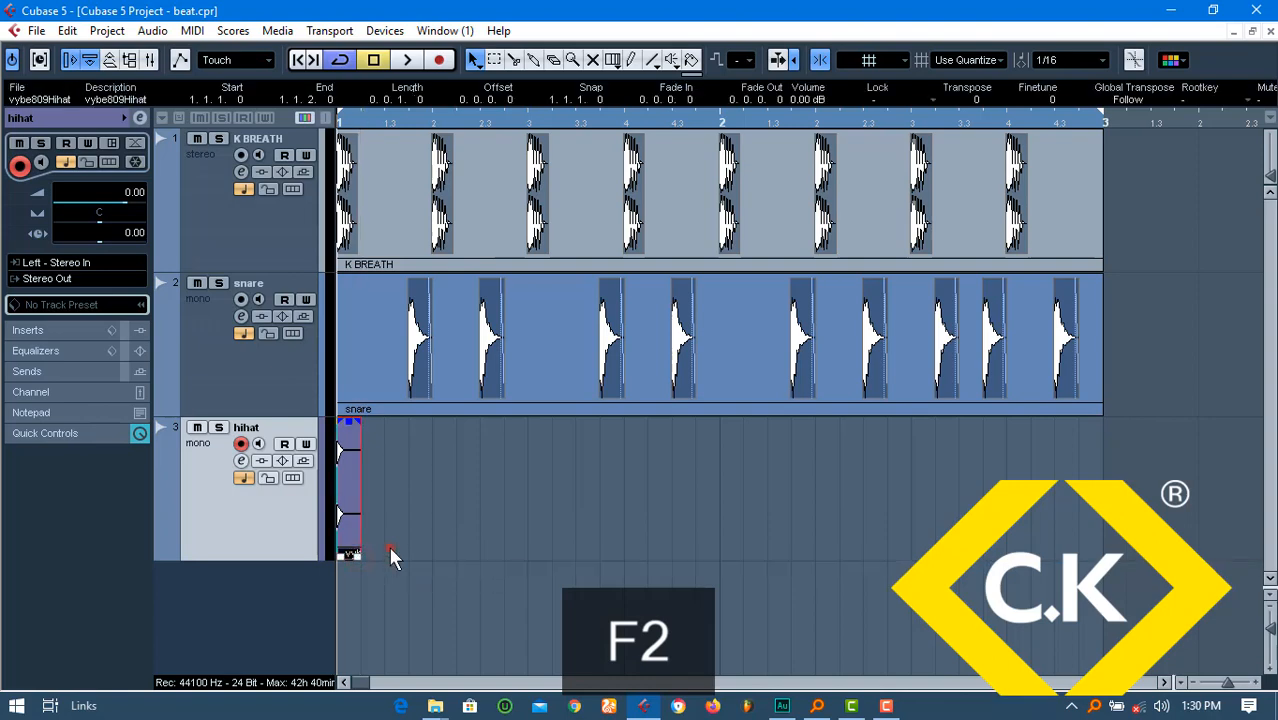
left_click(390, 557)
Save the project and duplicate the trimmed hihat event back to back until the copies fill both bars up to bar 3
key("ctrl+s")
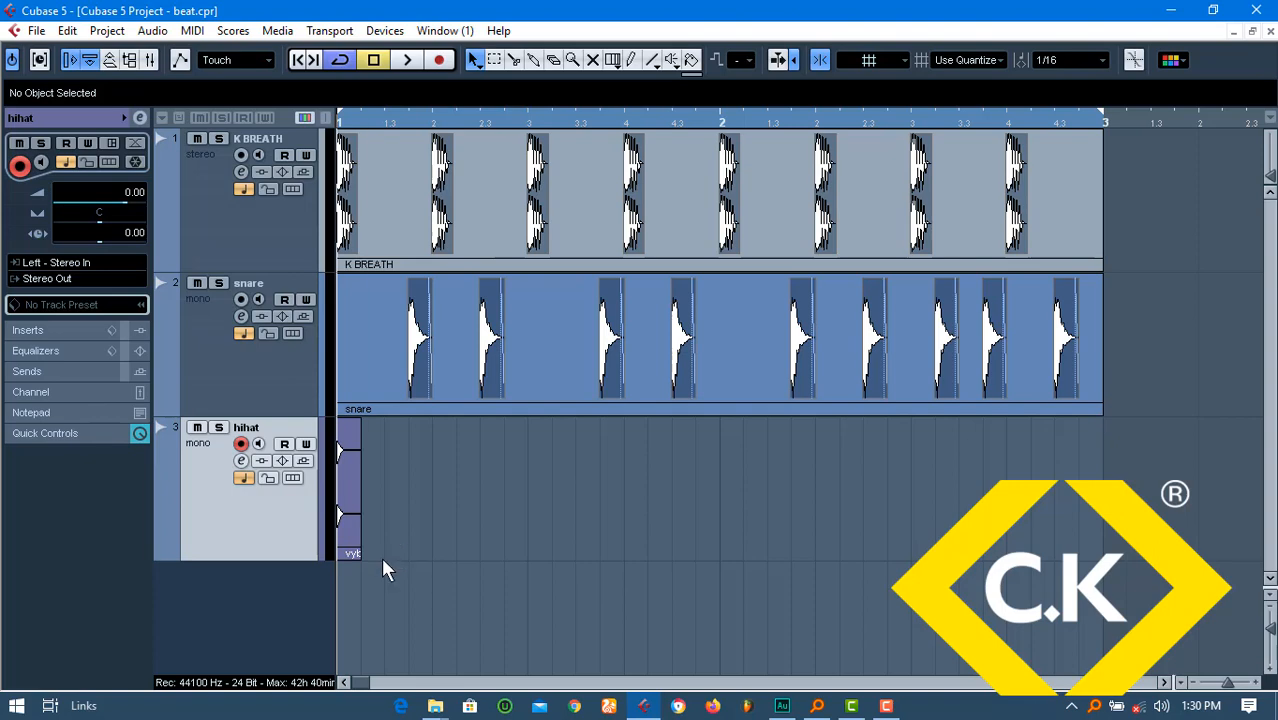
key("h")
key("h")
key("h")
key("h")
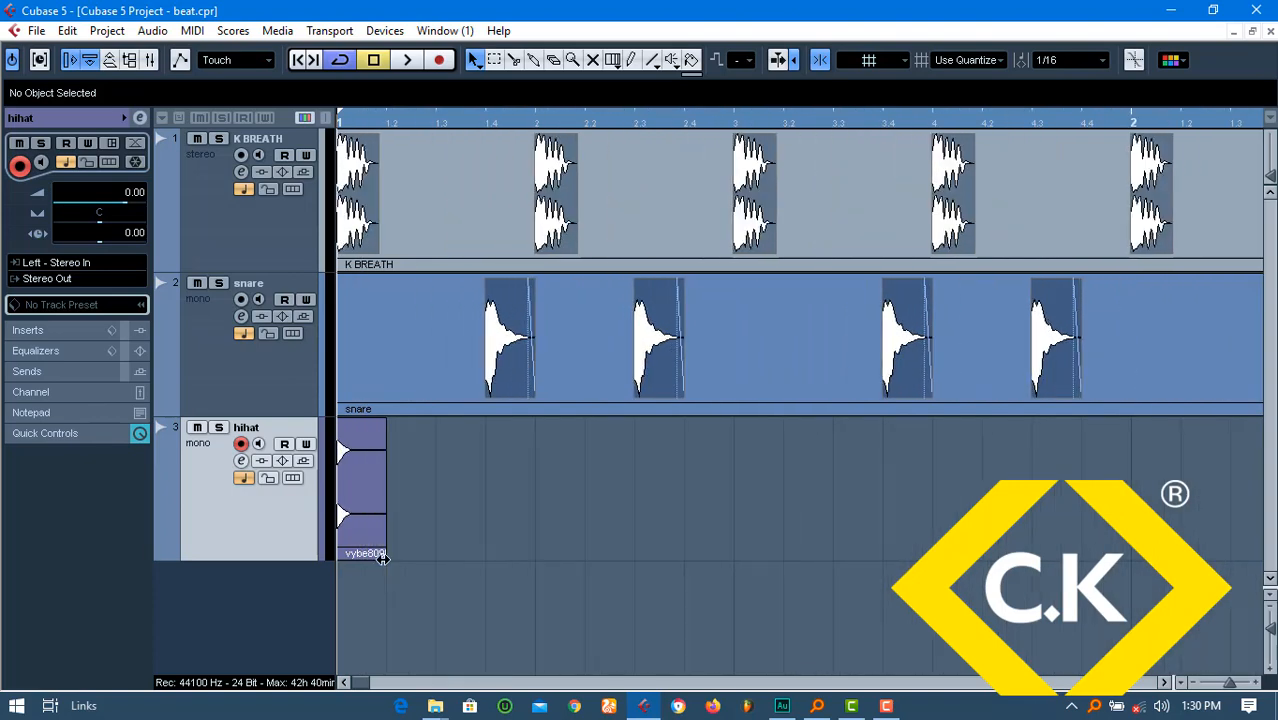
left_click(381, 557)
left_click(426, 523)
key("space")
left_click(370, 520)
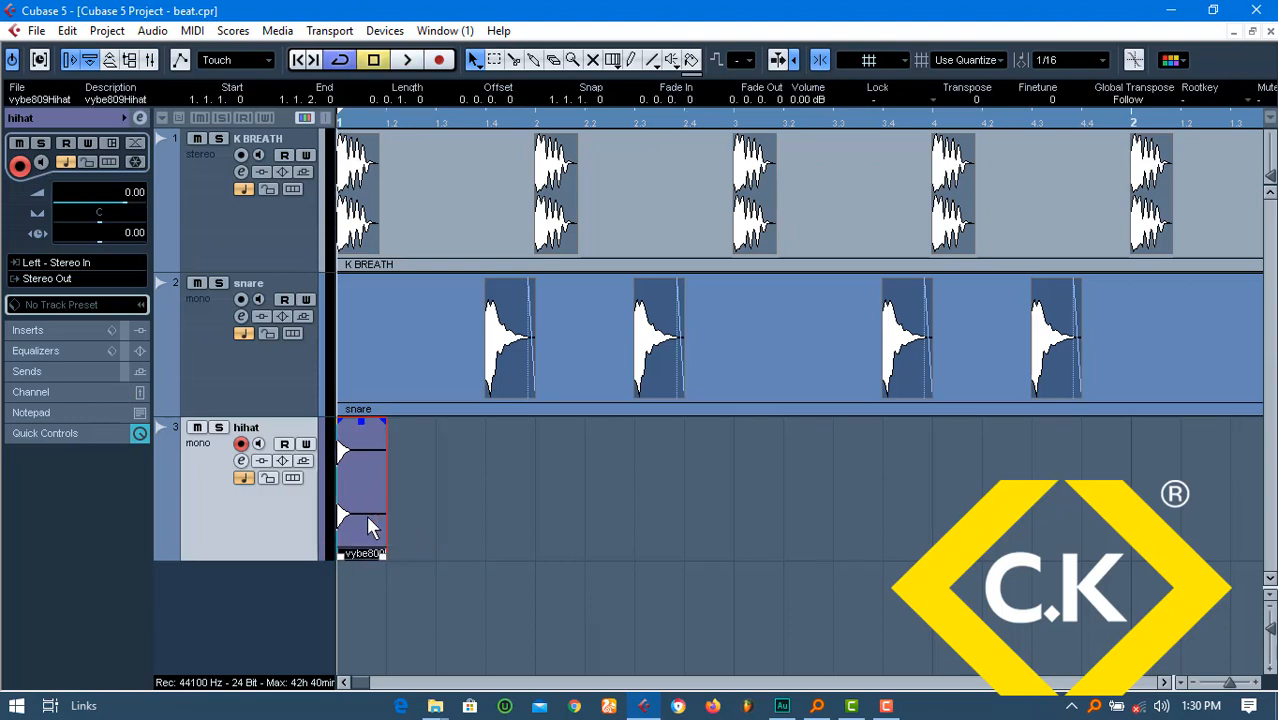
key("ctrl+d")
key("ctrl+d")
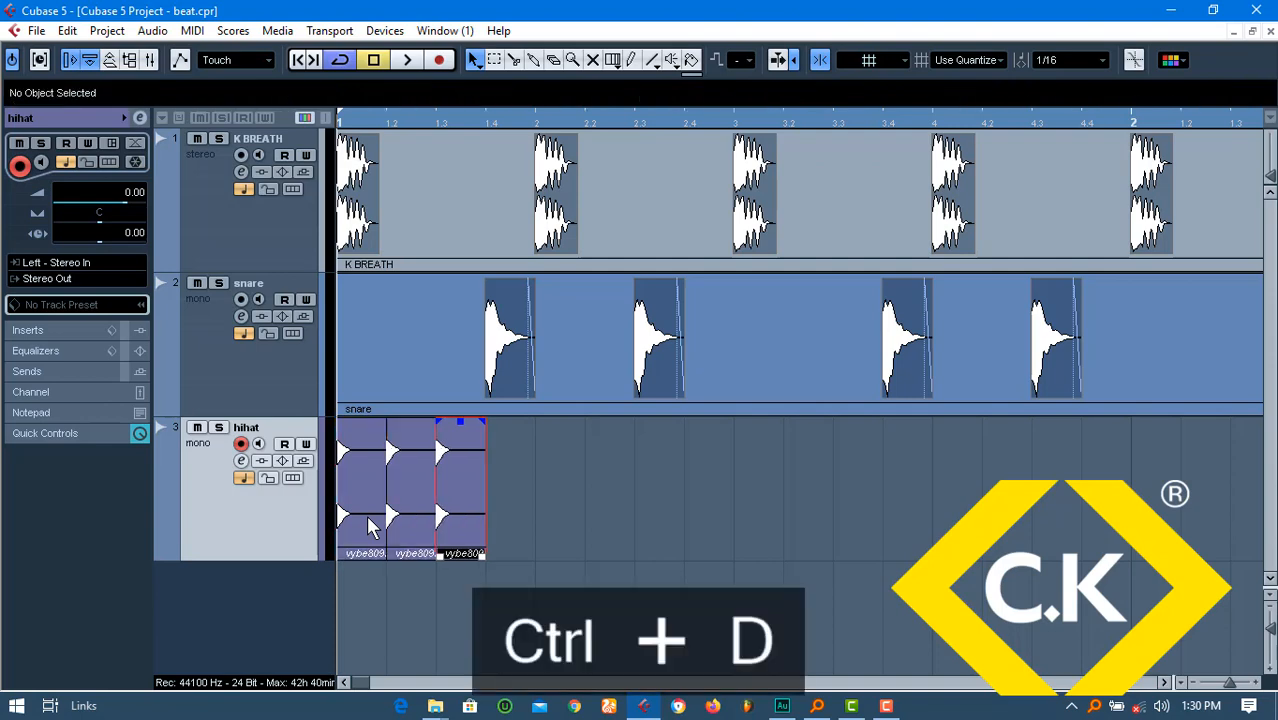
key("ctrl+d")
key("ctrl+d")
key("ctrl+d")
key("ctrl+d")
key("g")
key("g")
key("g")
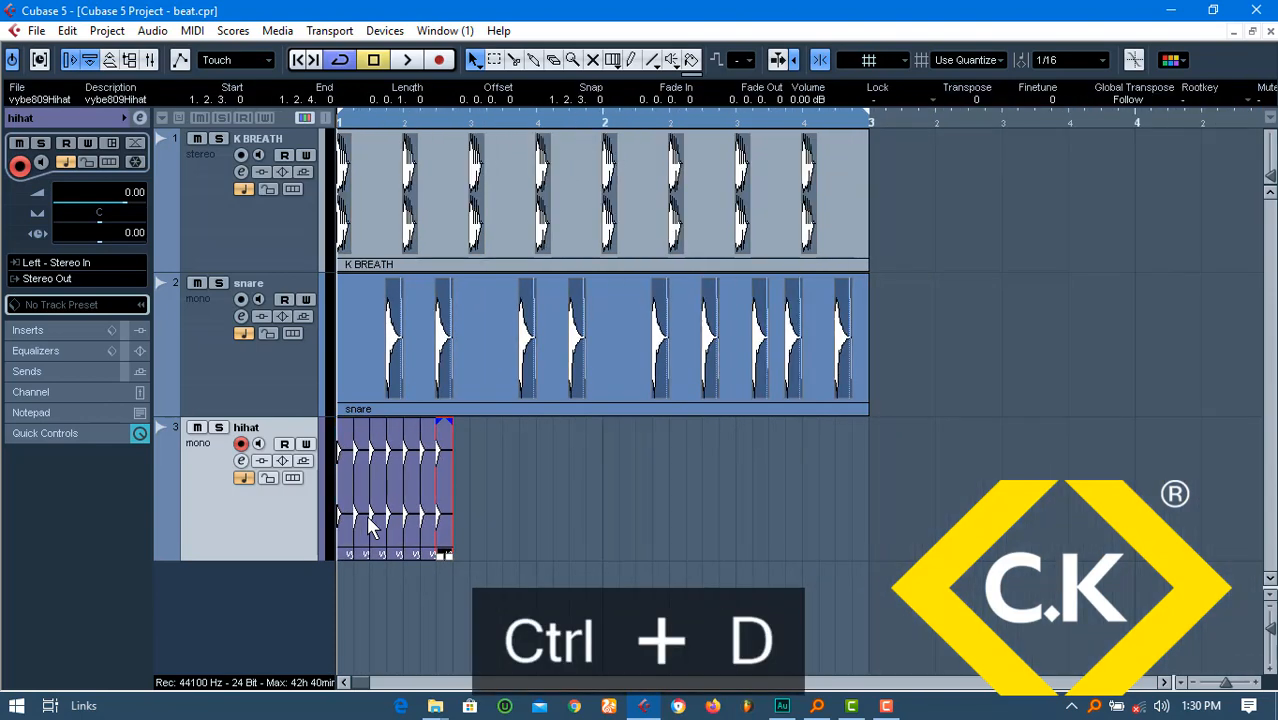
key("ctrl+d")
key("ctrl+d")
key("ctrl+d")
key("ctrl+d")
key("ctrl+d")
key("ctrl+d")
key("ctrl+d")
key("ctrl+d")
key("ctrl+d")
key("ctrl+d")
key("ctrl+d")
key("ctrl+d")
key("ctrl+d")
key("ctrl+d")
key("ctrl+d")
key("ctrl+d")
key("ctrl+d")
key("ctrl+d")
key("ctrl+d")
key("ctrl+d")
key("ctrl+d")
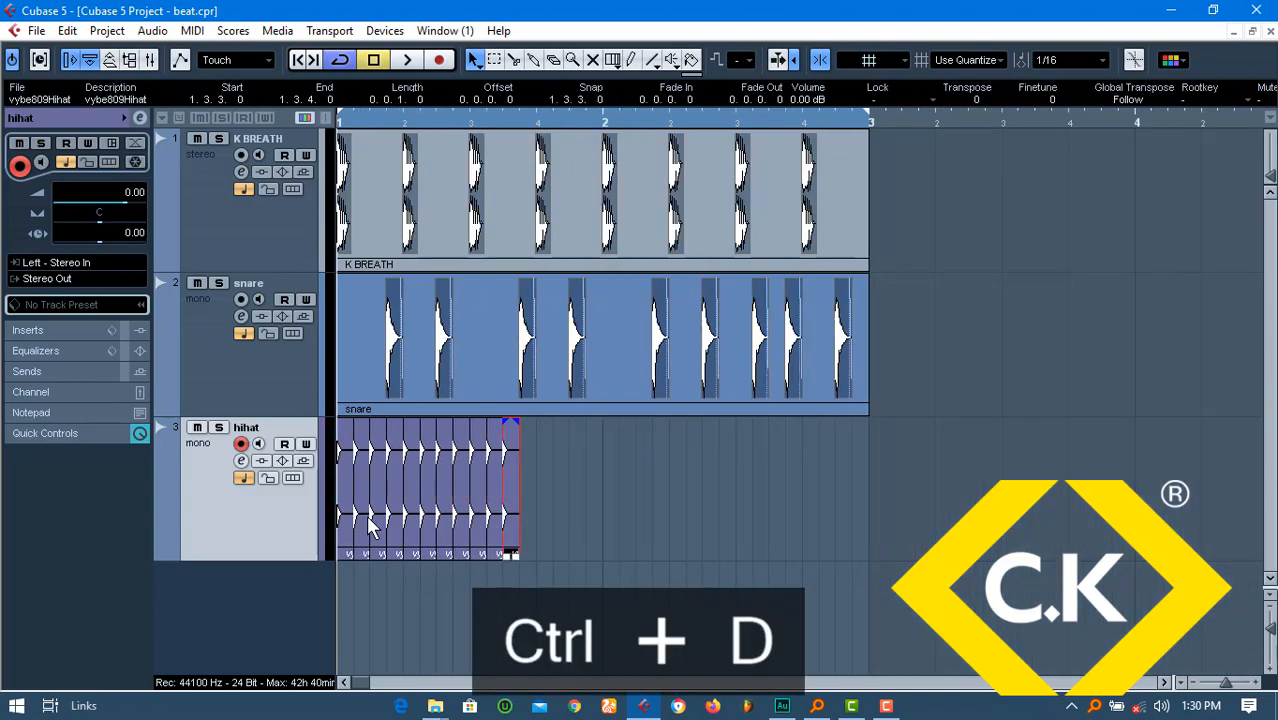
key("ctrl+d")
key("ctrl+d")
key("ctrl+d")
key("ctrl+d")
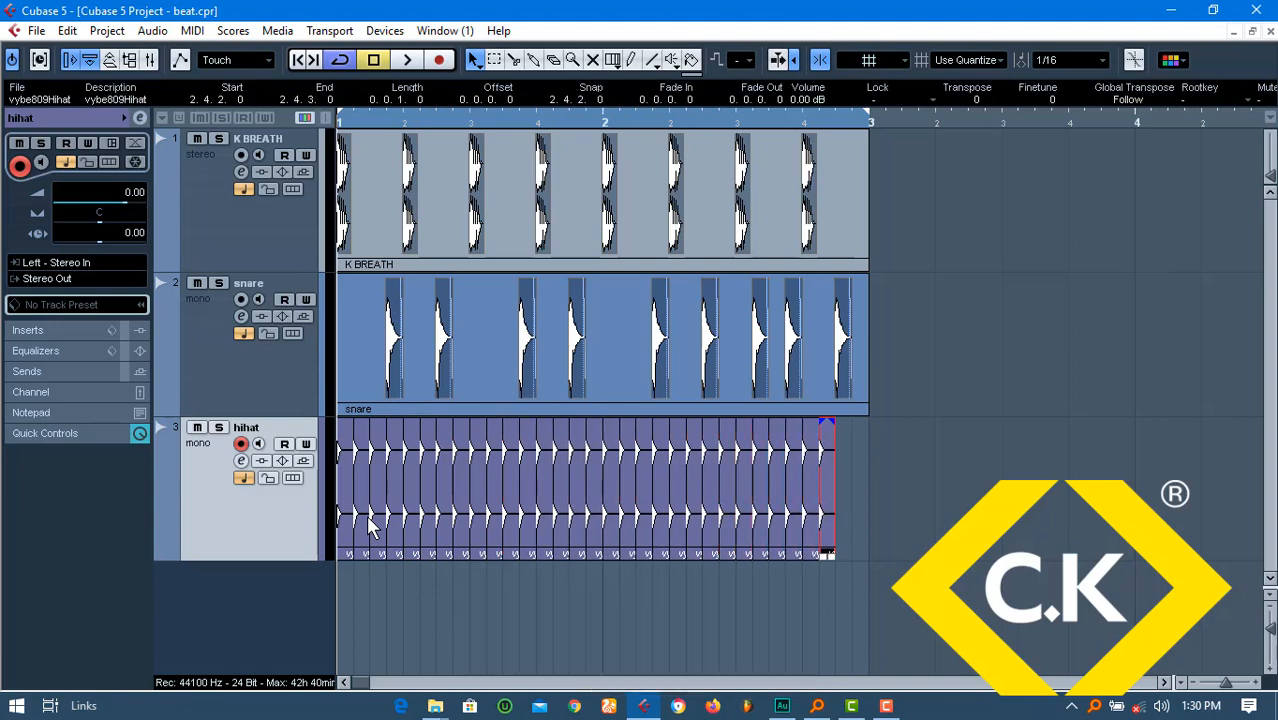
Play back the continuous hihat pattern with the kick and snare, save the project and stop playback
key("space")
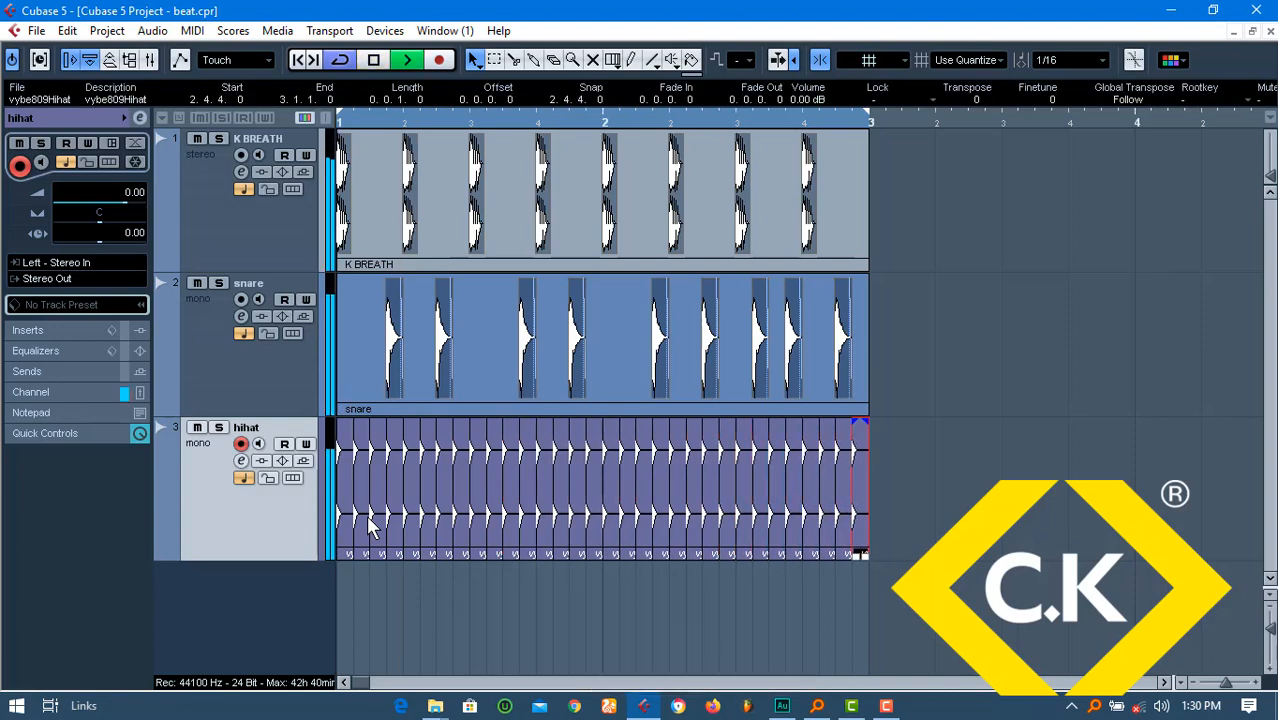
left_click(908, 449)
key("ctrl+s")
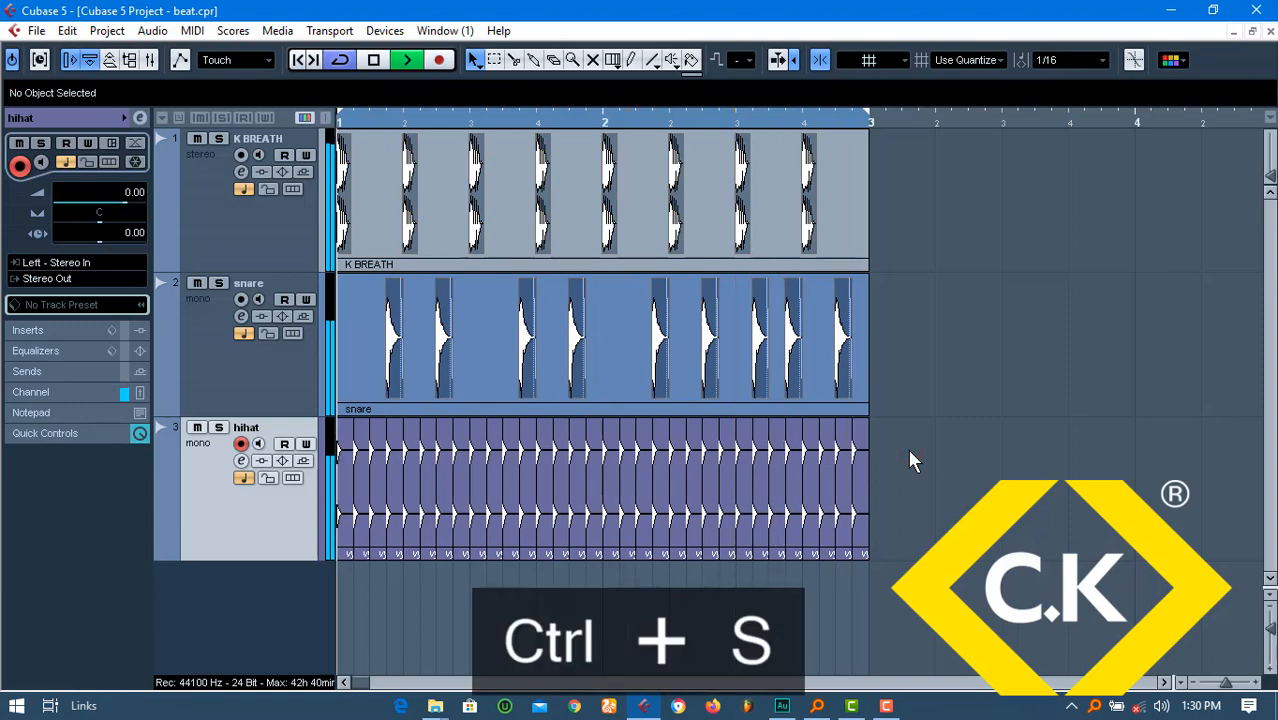
key("space")
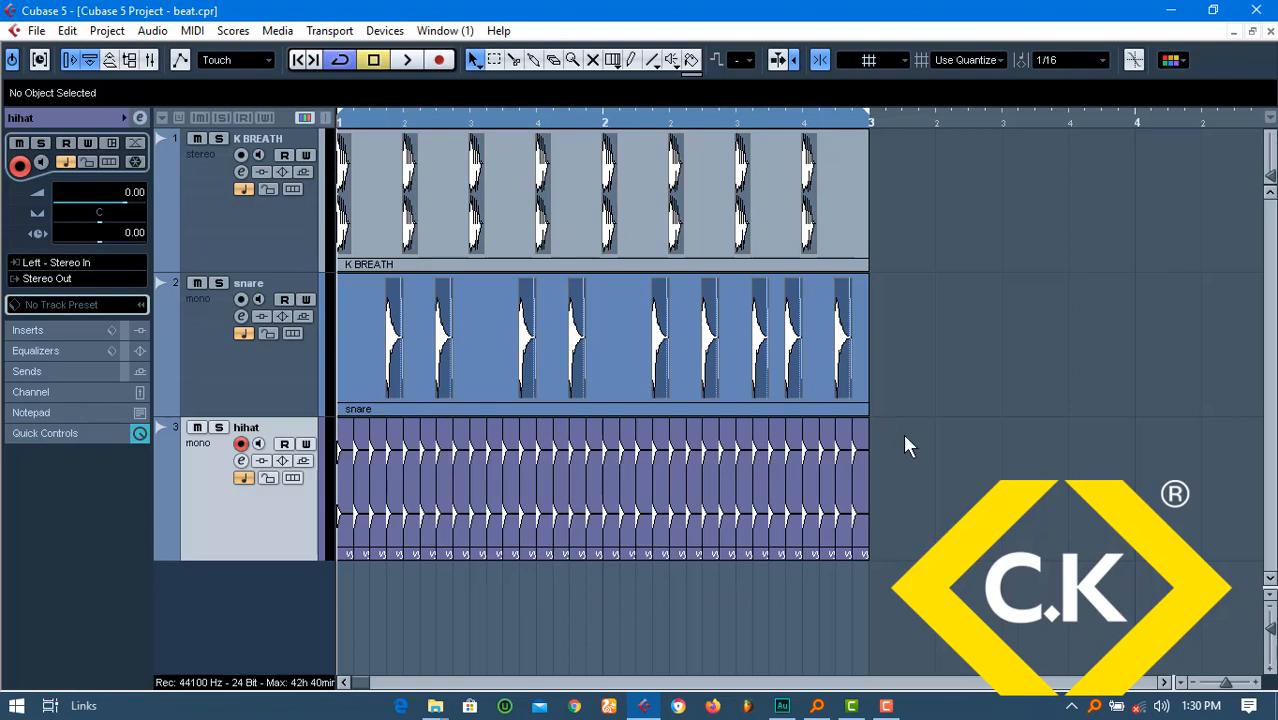
Delete every second hihat event in bar 1, starting with the one at 1.1.2.0
left_click(359, 466)
key("ctrl+Right")
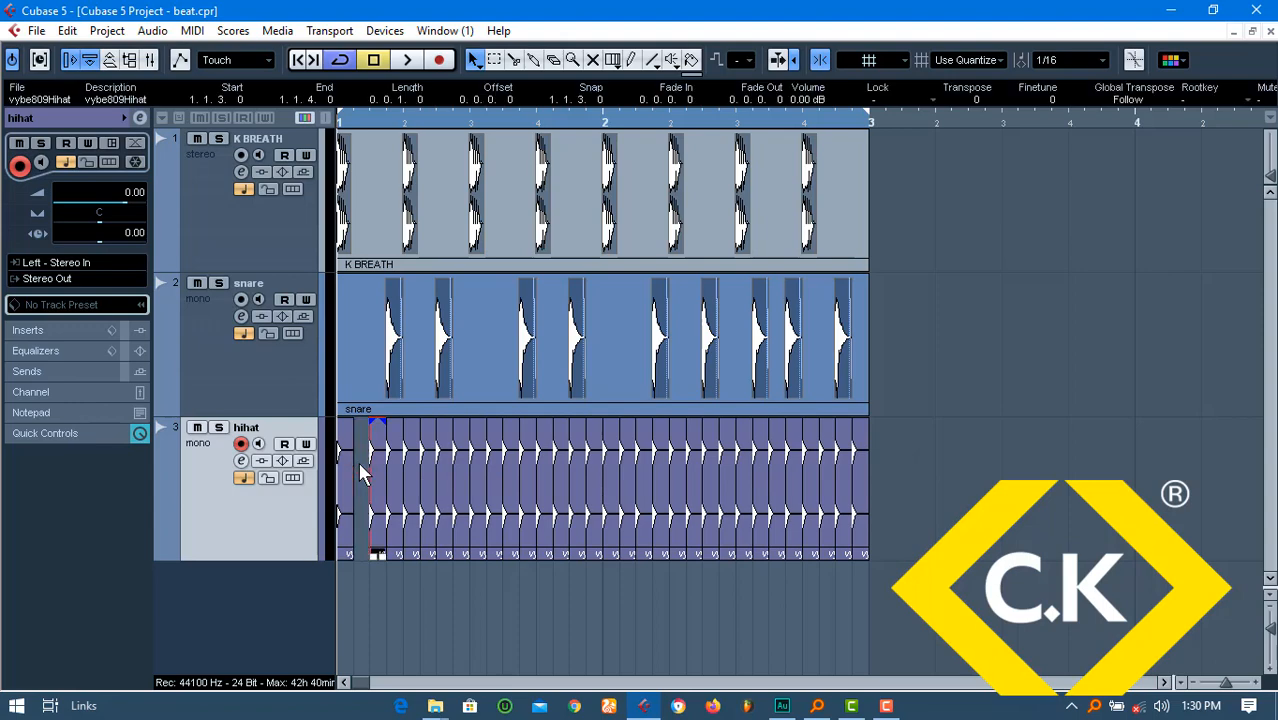
key("ctrl+Right")
key("ctrl+Right")
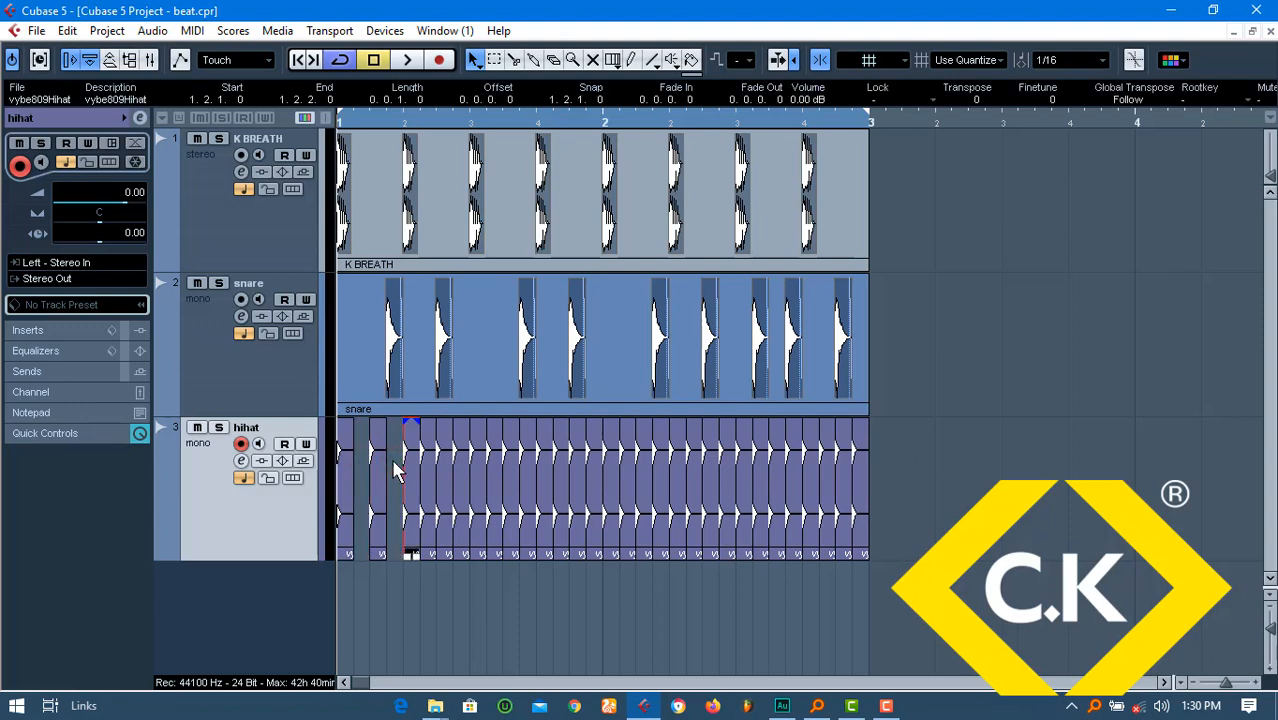
key("ctrl+Right")
key("ctrl+Right")
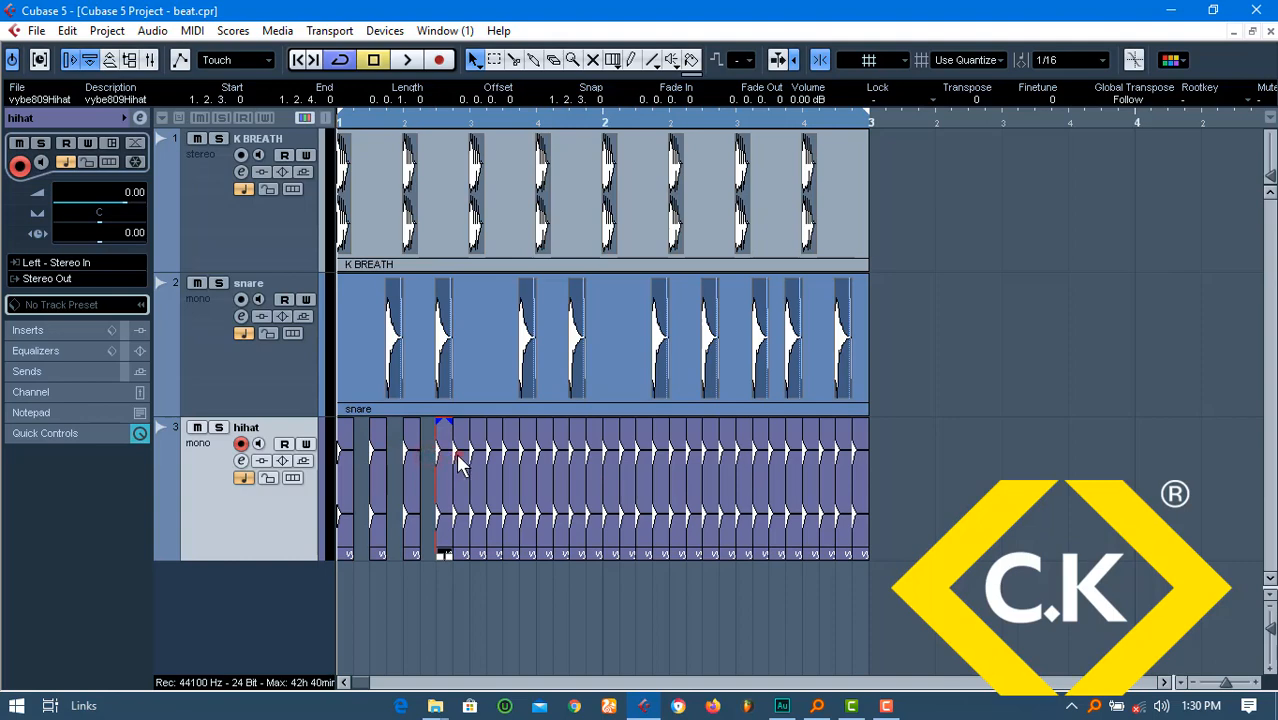
key("ctrl+Right")
key("ctrl+Right")
key("ctrl+Right")
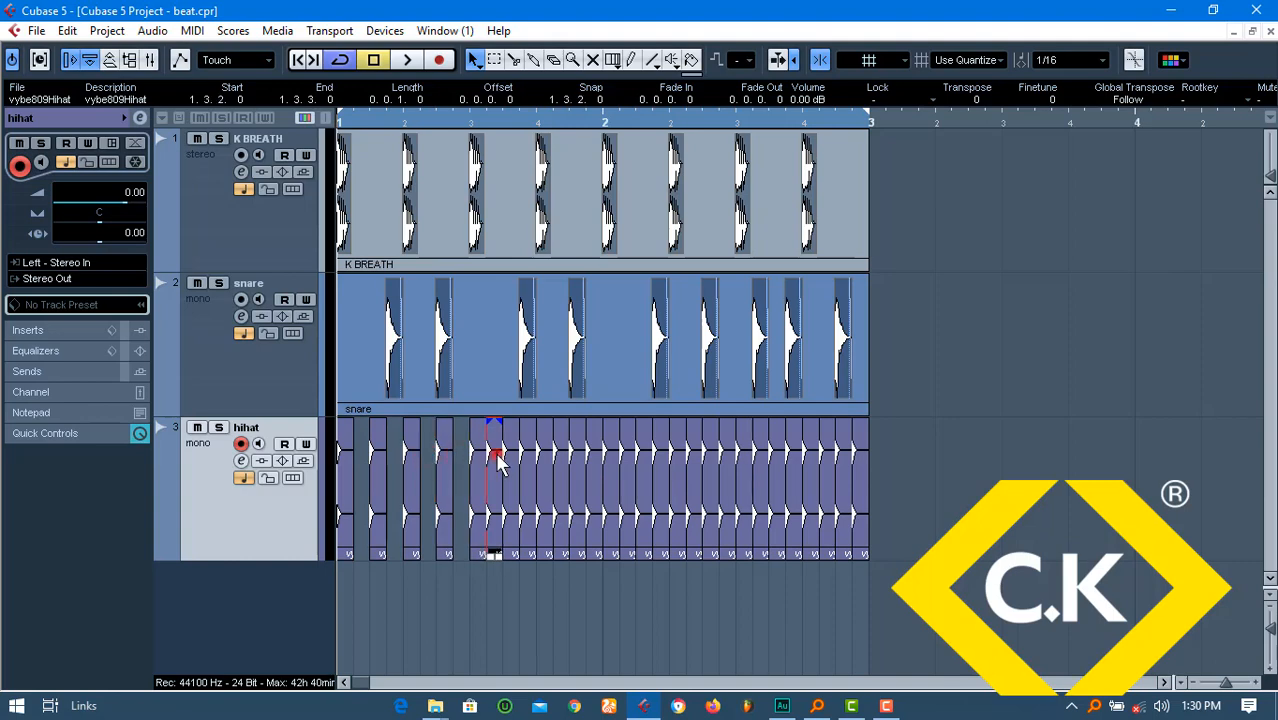
key("Delete")
left_click(530, 455)
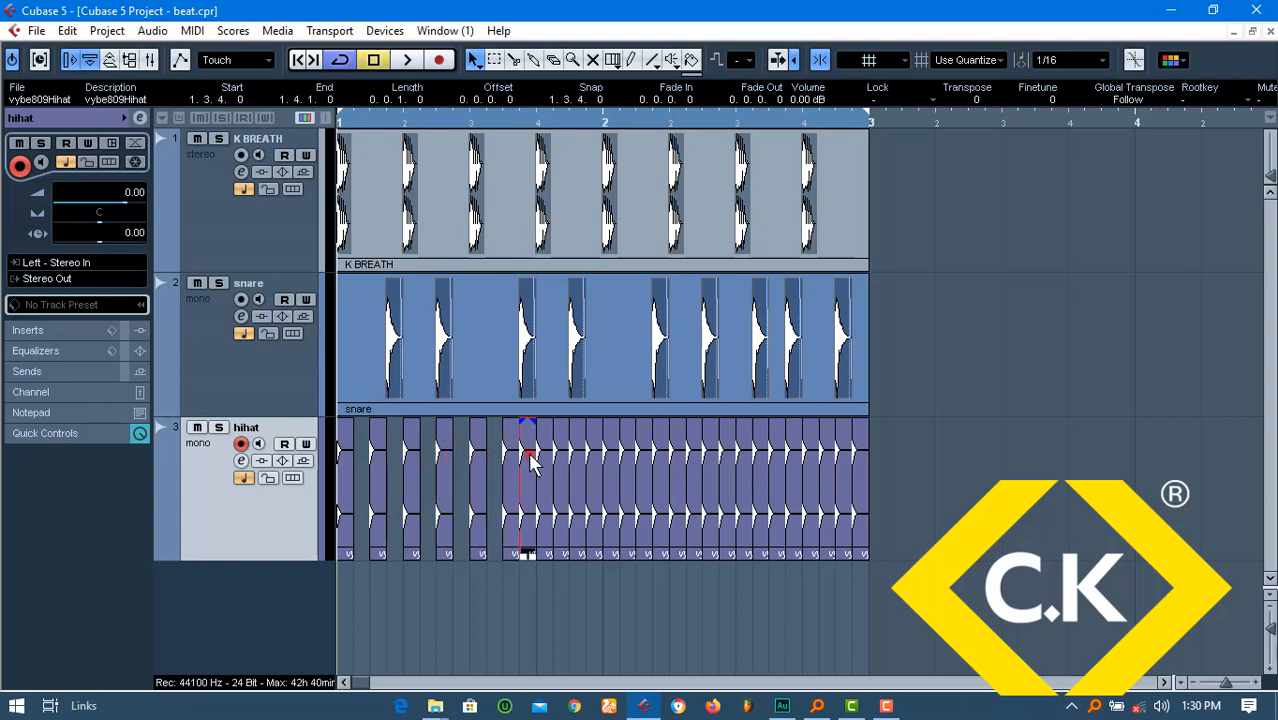
key("ctrl+Right")
key("ctrl+Right")
key("ctrl+Right")
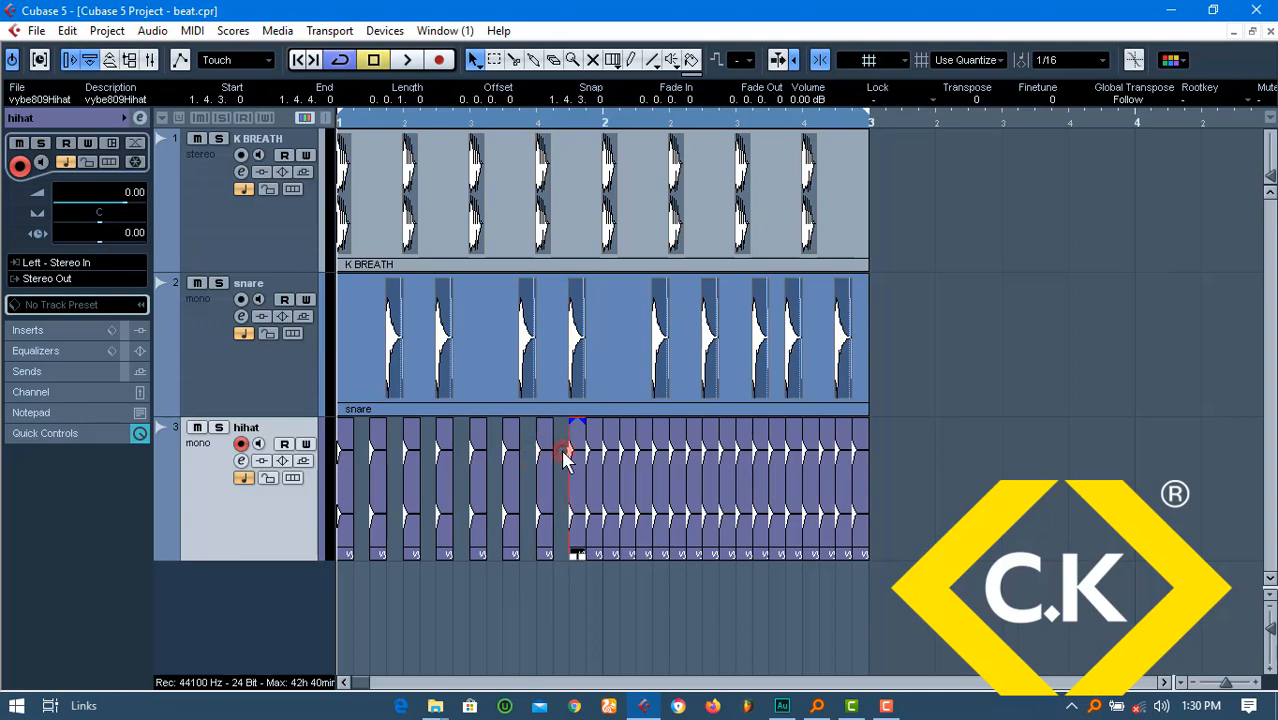
key("ctrl+Right")
key("ctrl+Right")
Play back the thinned hihat pattern briefly, stop, and delete all hihat events in bar 2
key("space")
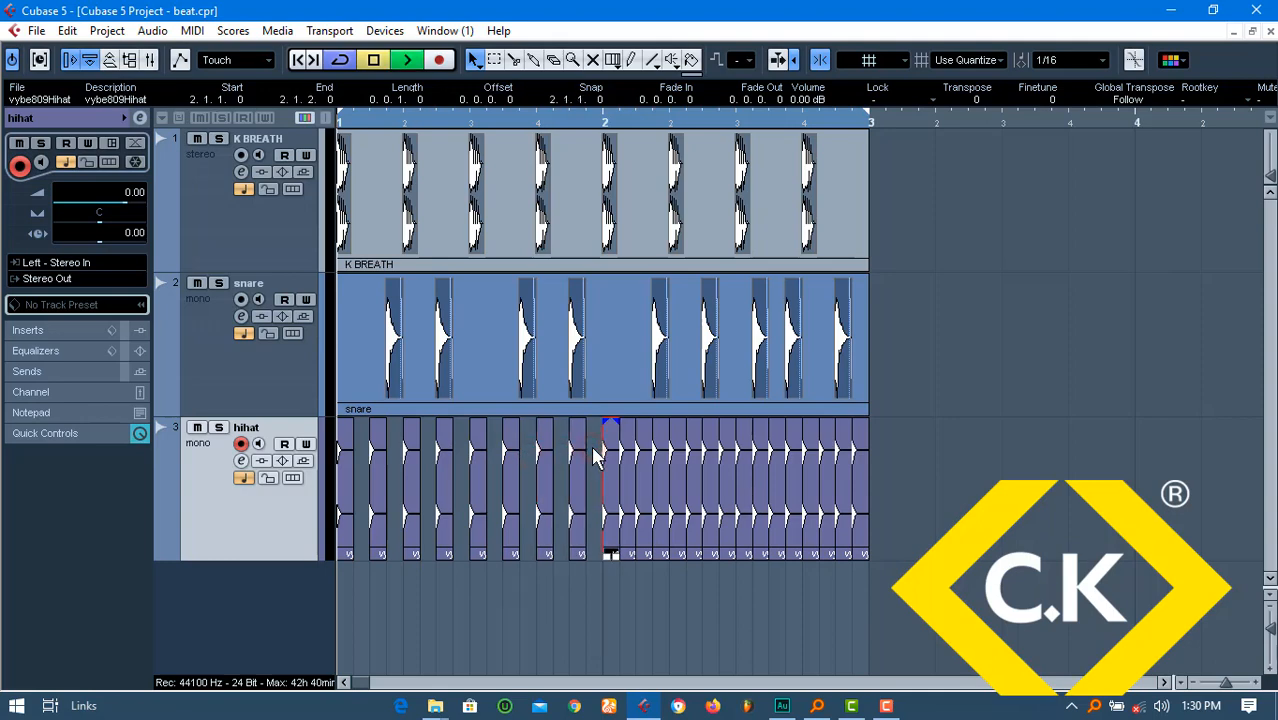
key("space")
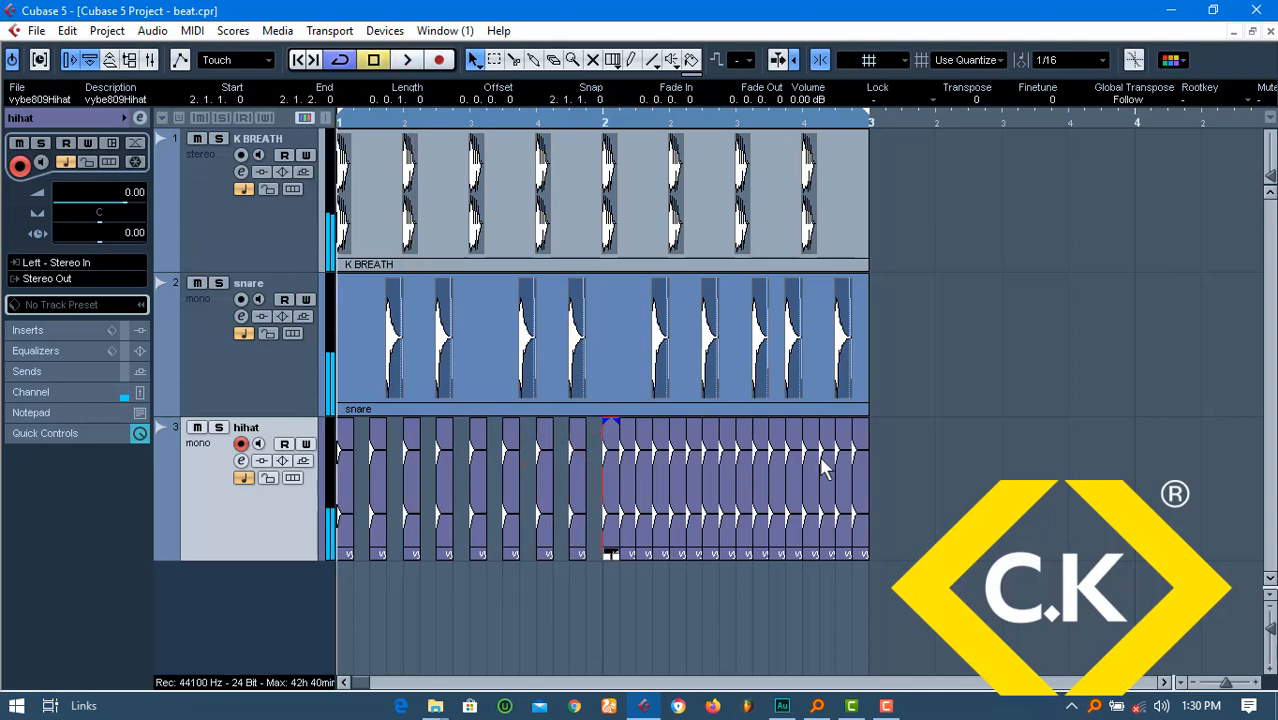
left_click_drag(902, 460, 605, 505)
key("Delete")
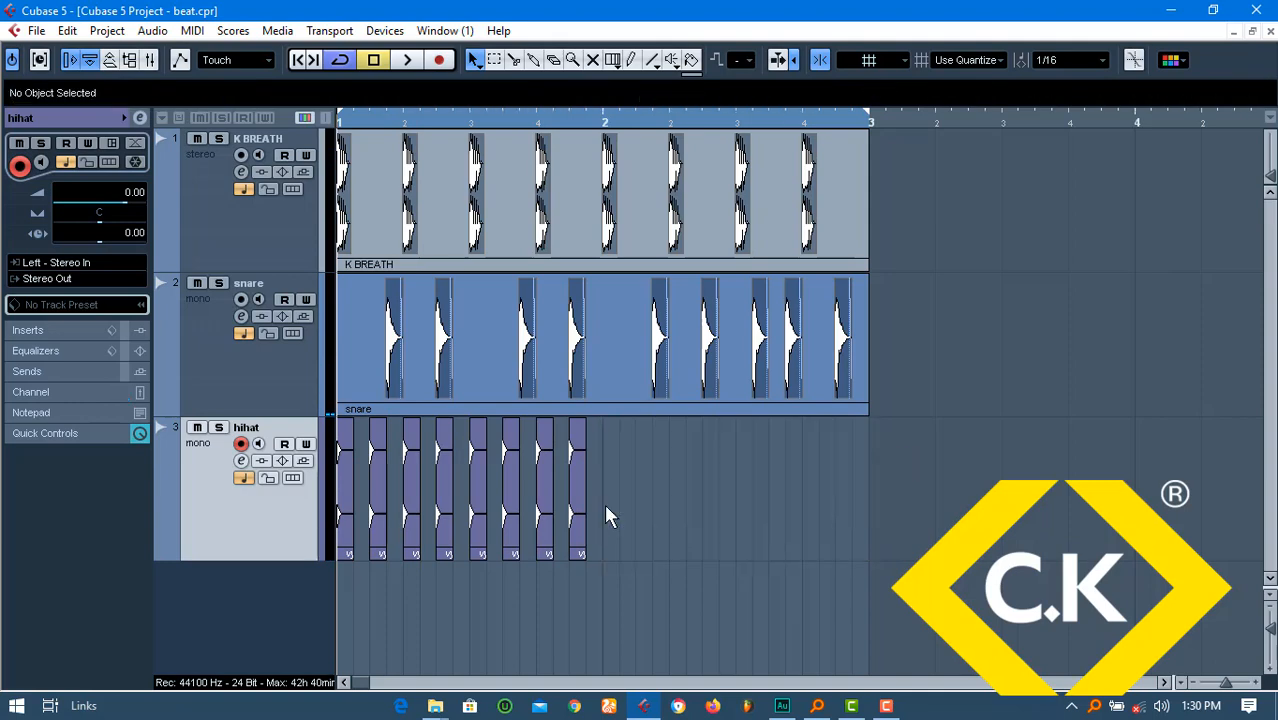
Duplicate all the hihat events of bar 1 once
left_click_drag(613, 556, 340, 490)
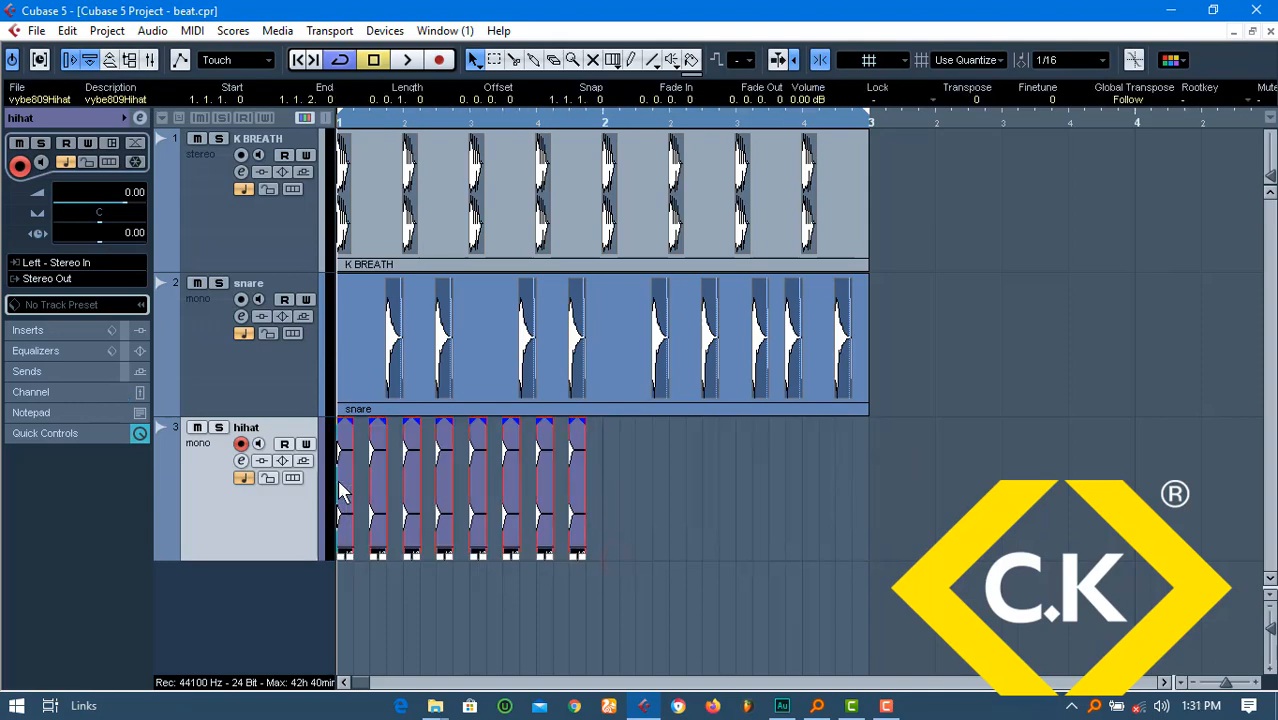
key("ctrl+d")
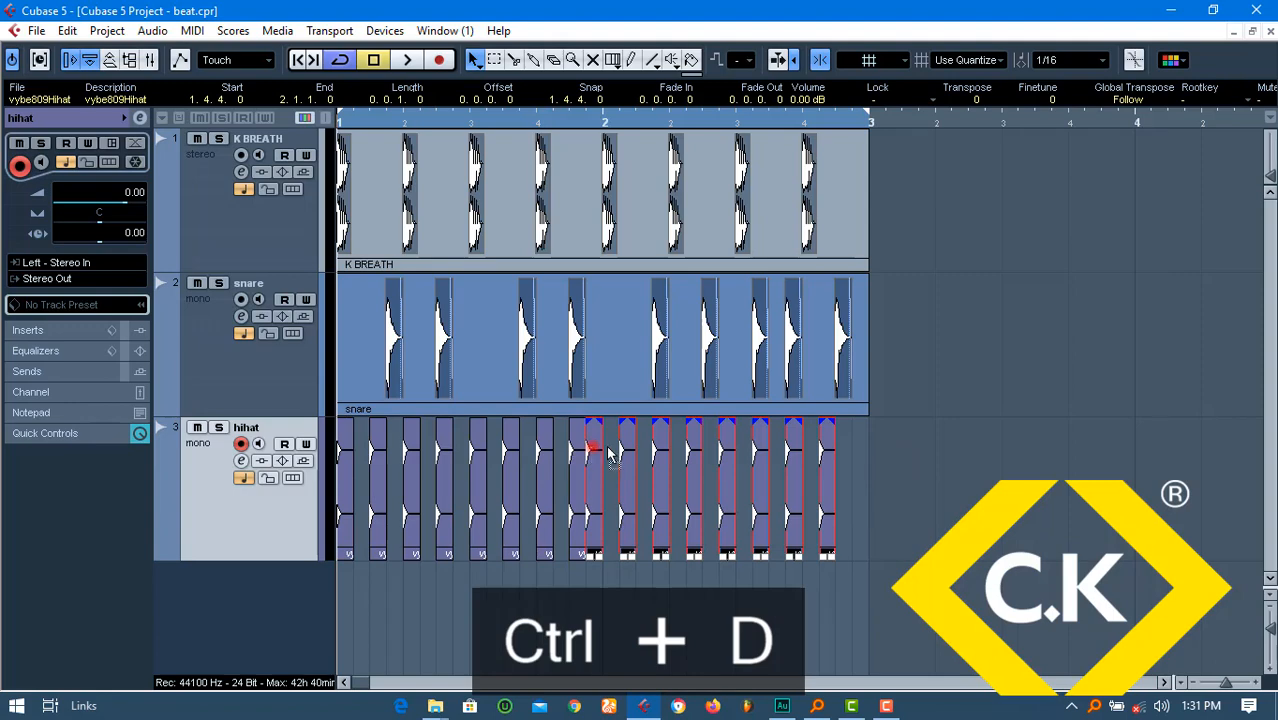
Try moving the duplicated hihat events with snap turned off, undo both moves and turn snap on again
left_click_drag(607, 447, 616, 450)
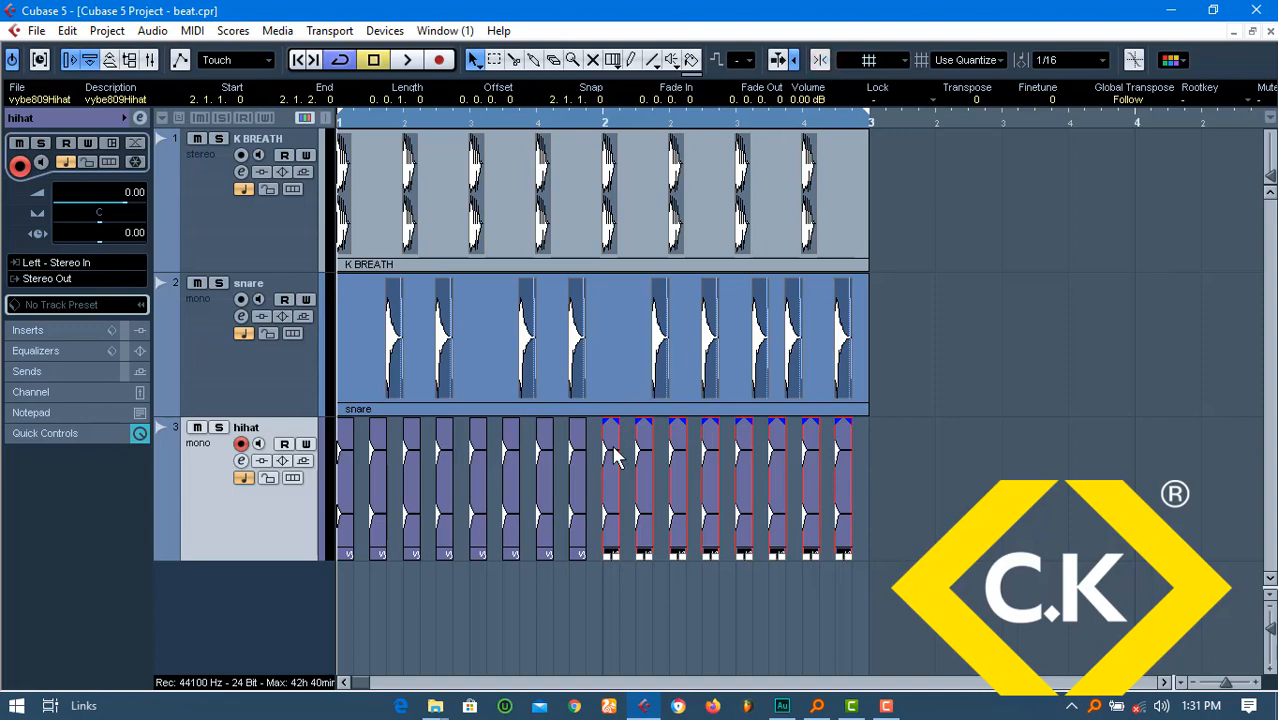
mouse_move(608, 448)
left_mouse_down()
mouse_move(588, 454)
mouse_move(617, 452)
left_mouse_up()
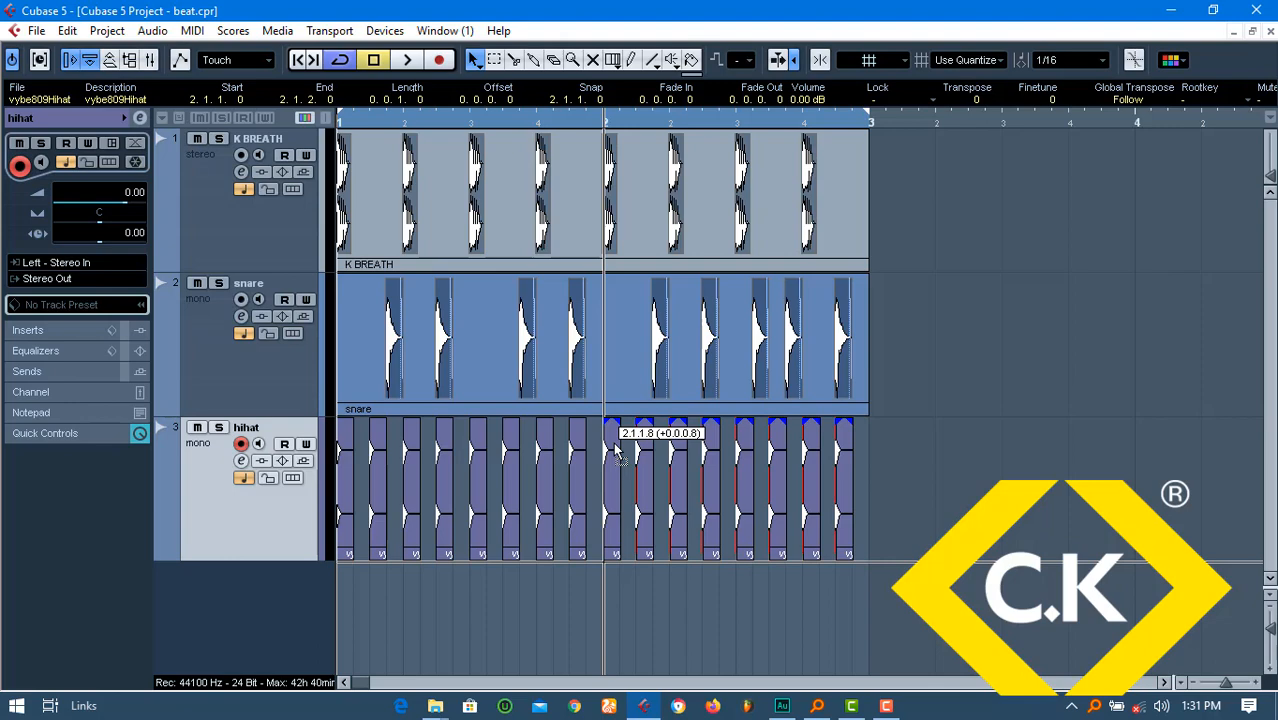
left_click_drag(616, 450, 616, 450)
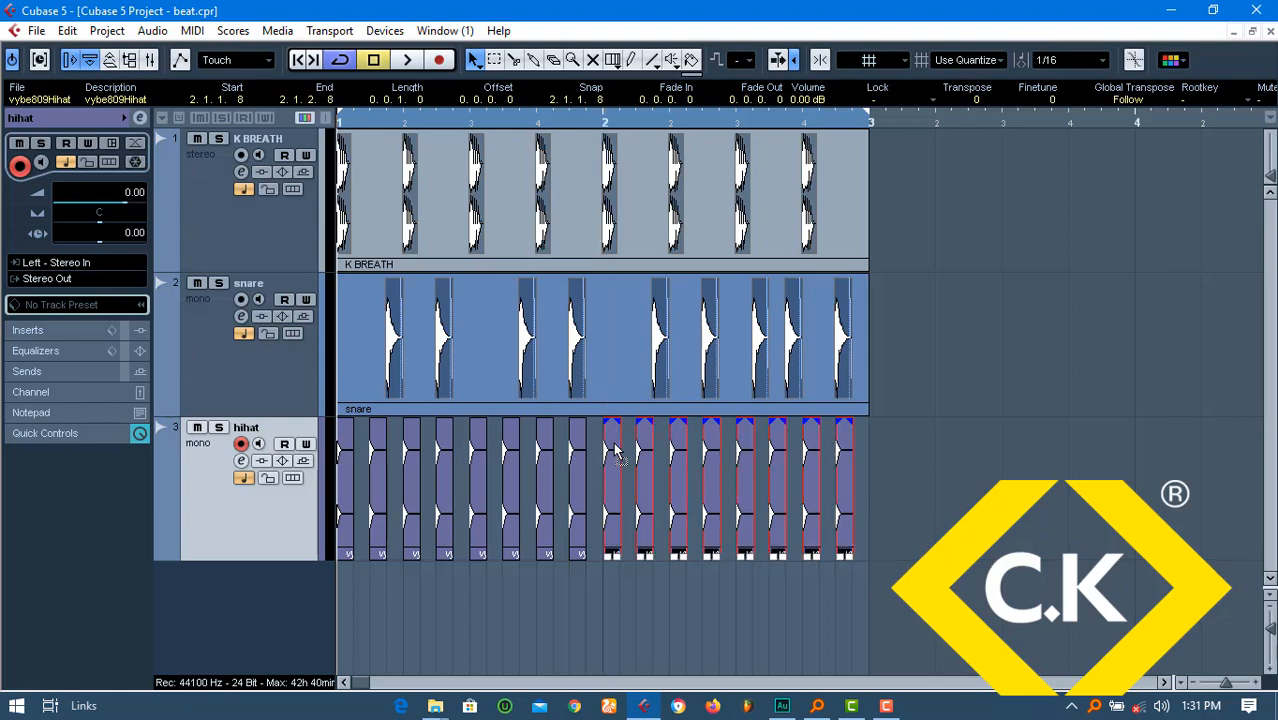
key("ctrl+z")
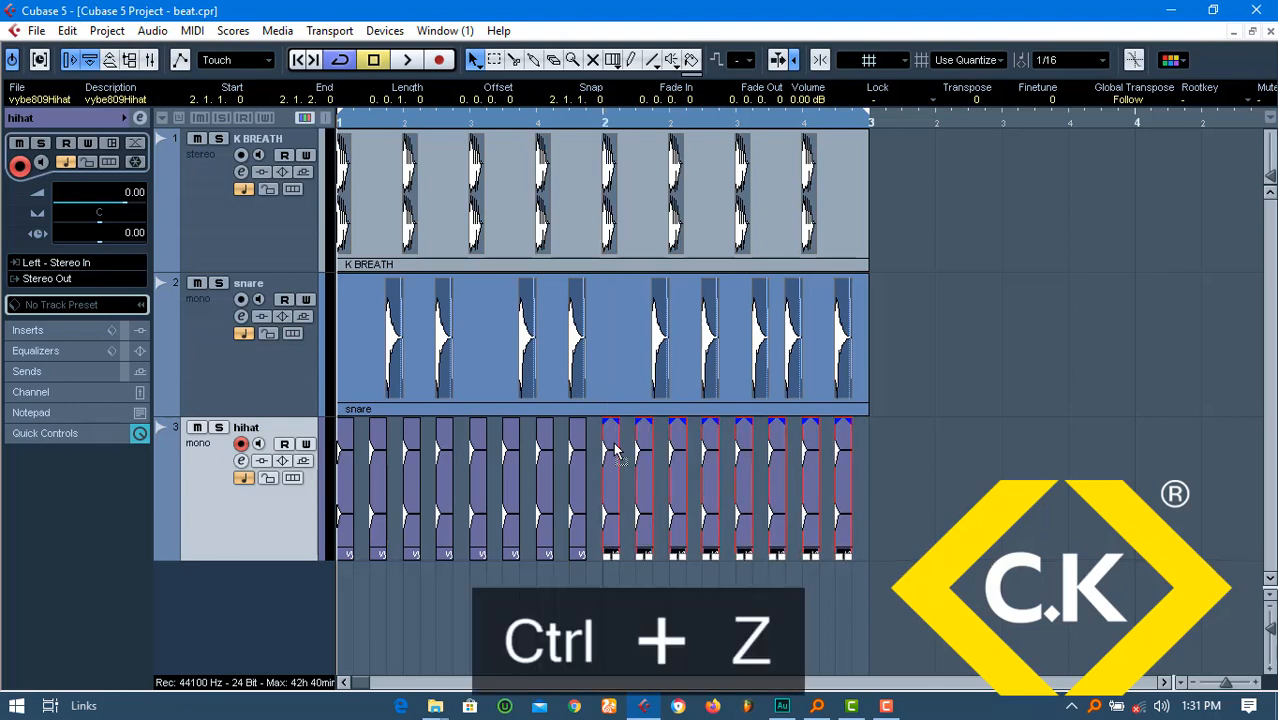
key("ctrl+z")
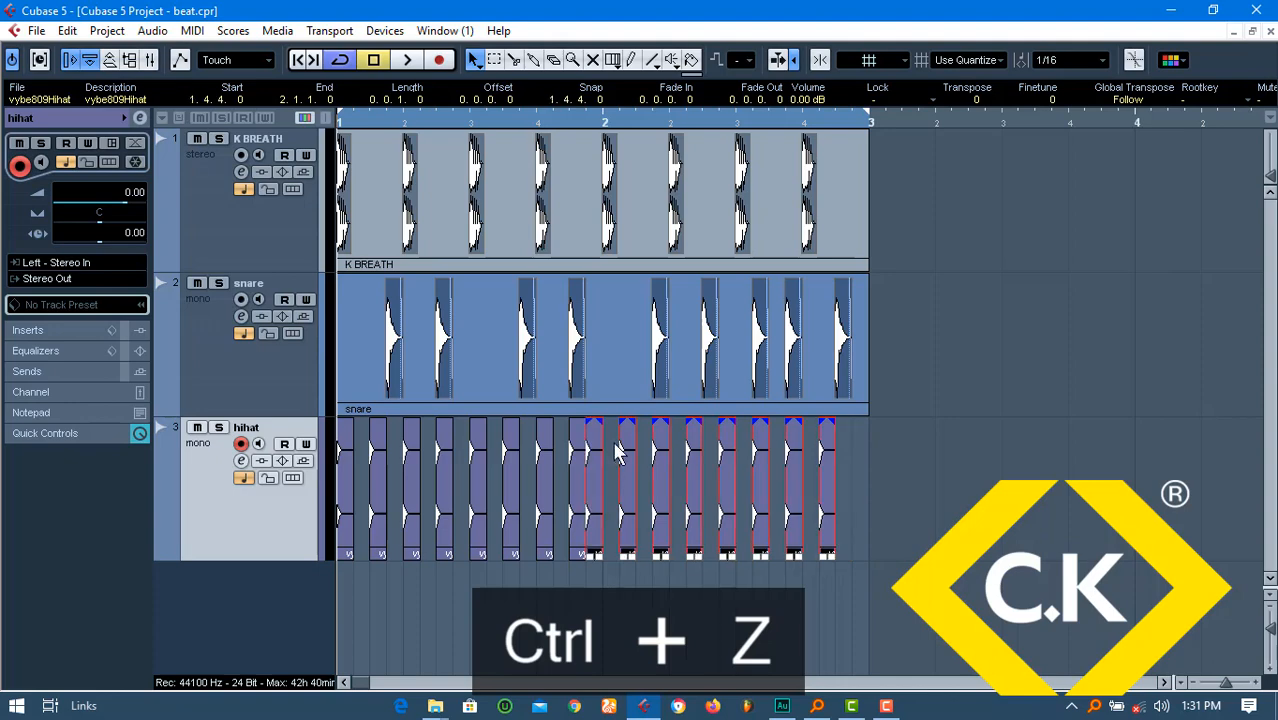
left_click(817, 66)
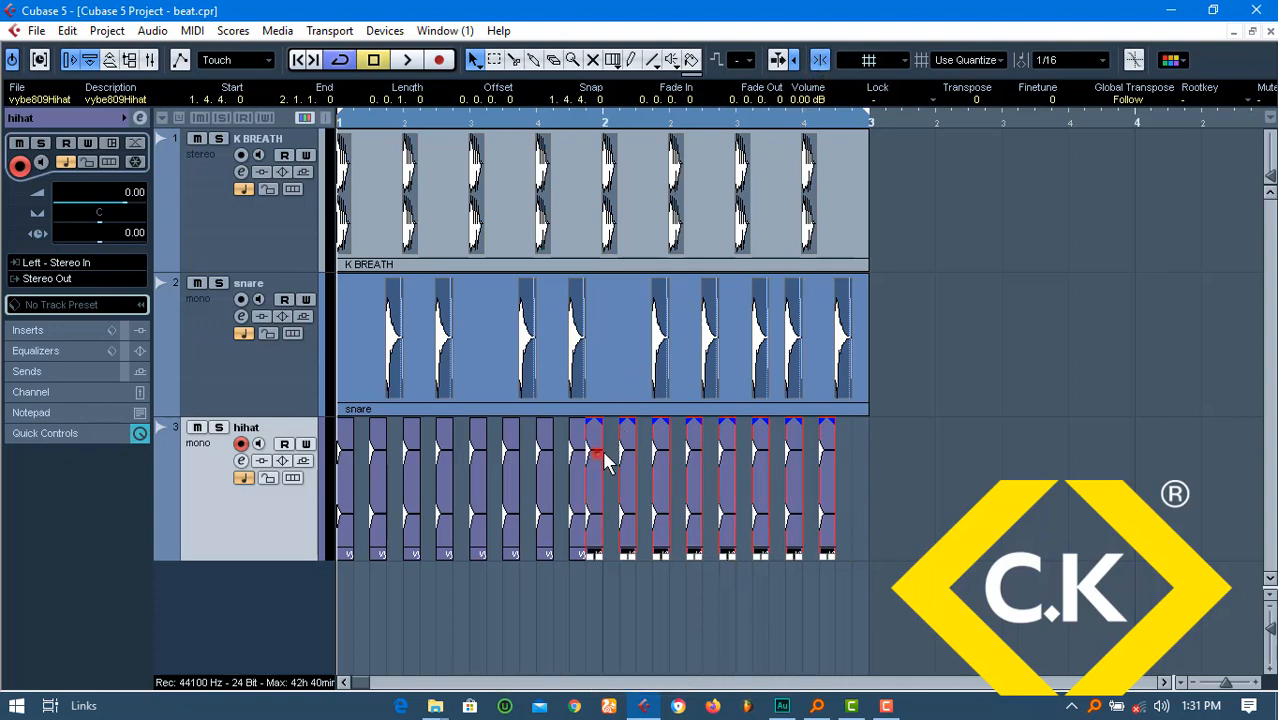
Move the duplicated hihat events so they start at 2.1.1.0 and save the project
left_click_drag(598, 451, 620, 460)
left_click(867, 480)
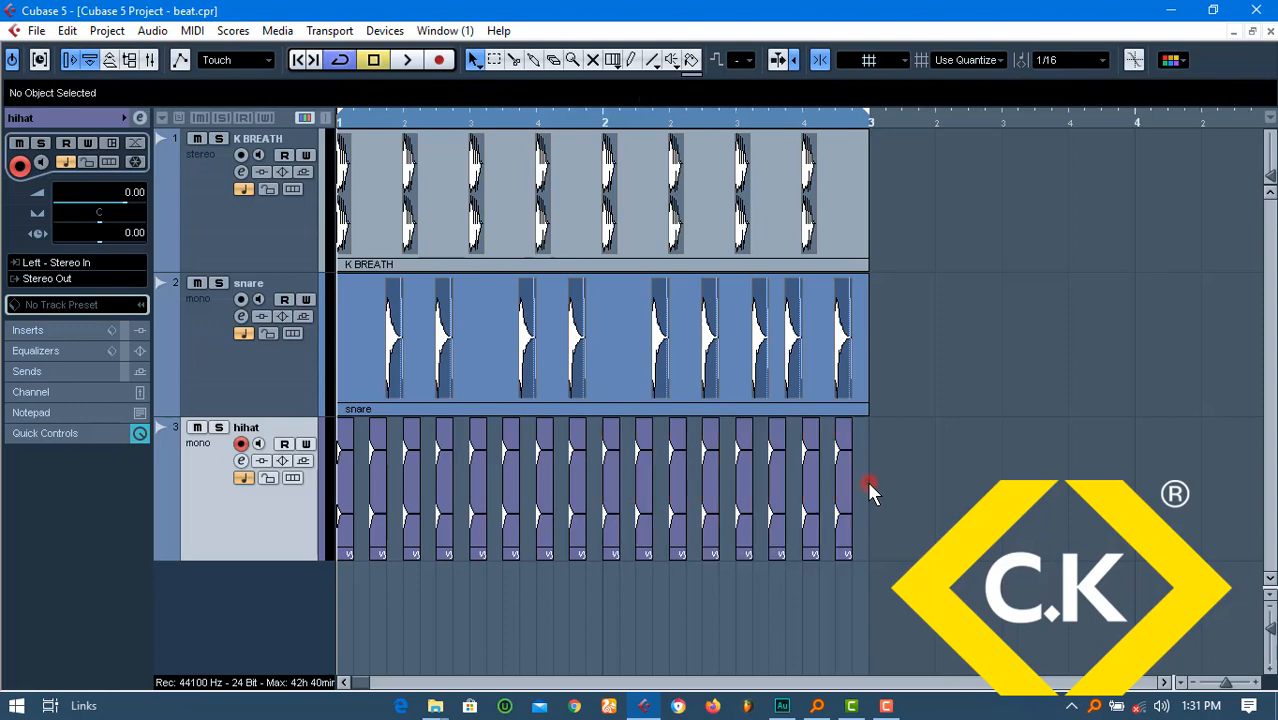
key("ctrl+s")
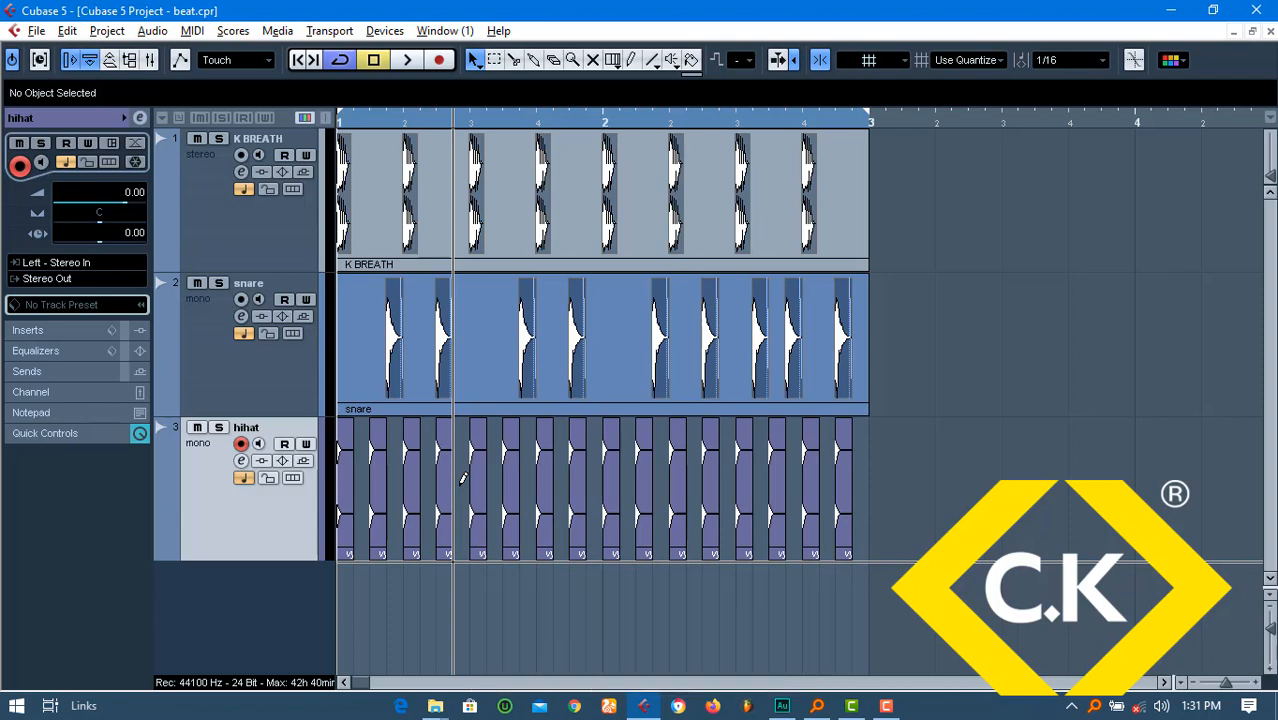
Draw an empty part two beats long on the hihat track and move it to start at 1.1.1.0
left_click_drag(463, 480, 593, 489)
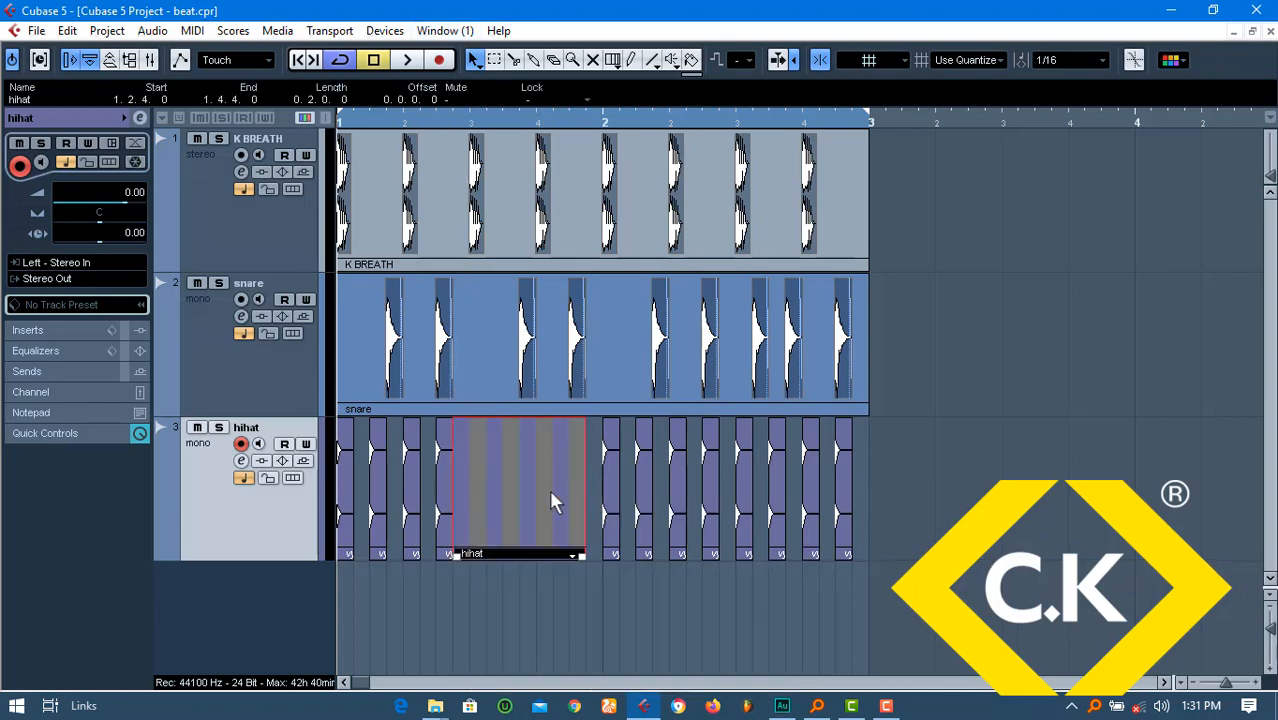
left_click_drag(478, 493, 334, 482)
left_click_drag(490, 500, 368, 468)
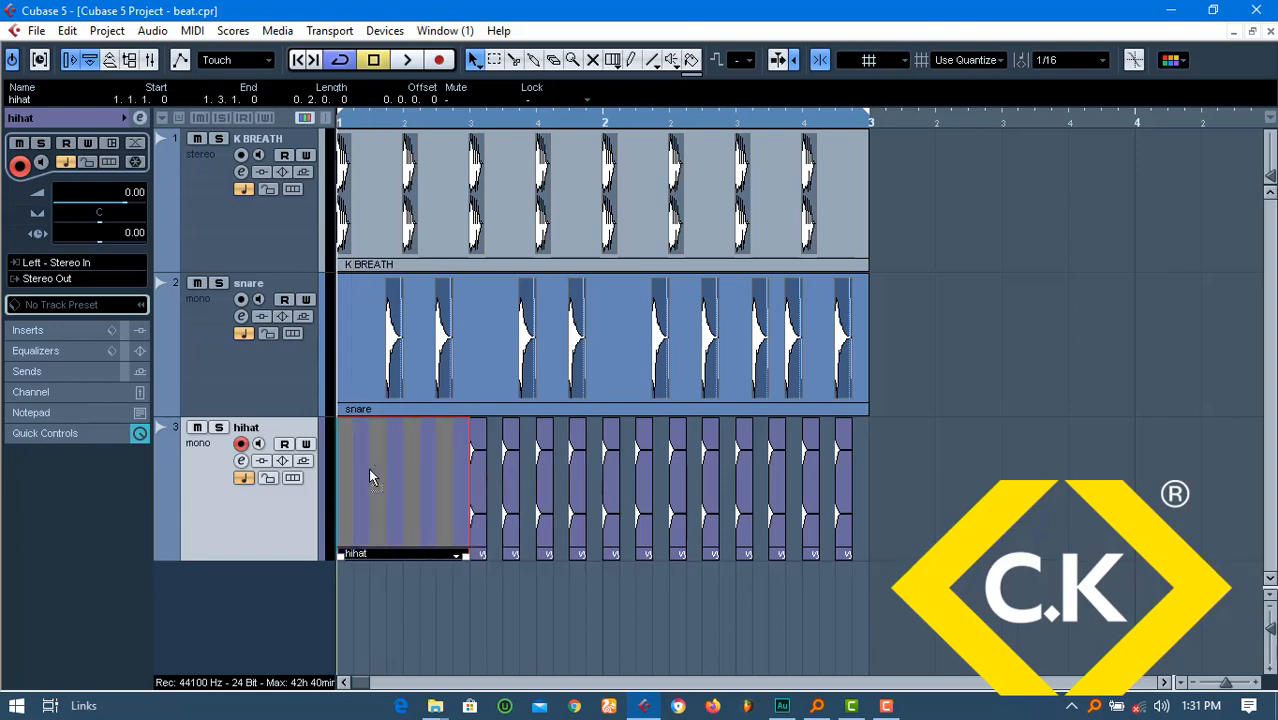
Glue all the hihat events of both bars into the hihat part starting at 1.1.1.0 and save the project
left_click(532, 59)
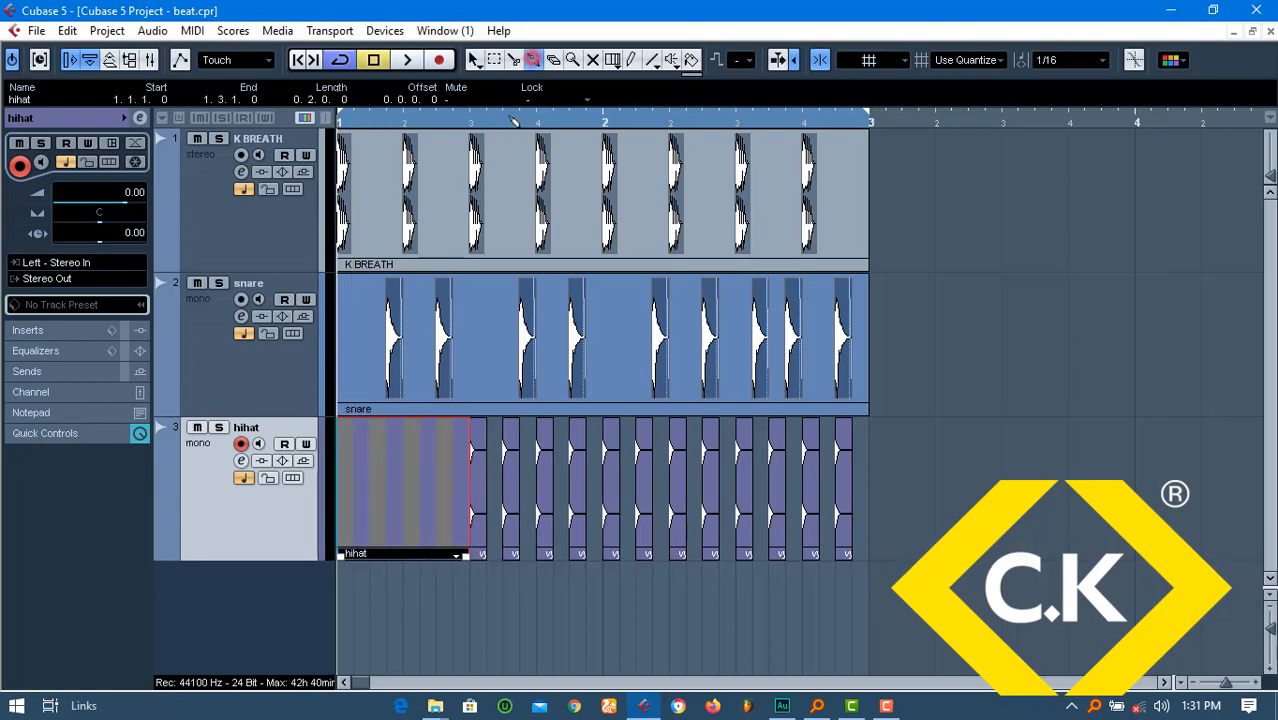
left_click(373, 476)
left_click(373, 476)
left_click(373, 476)
left_click(373, 476)
left_click(373, 476)
left_click(373, 476)
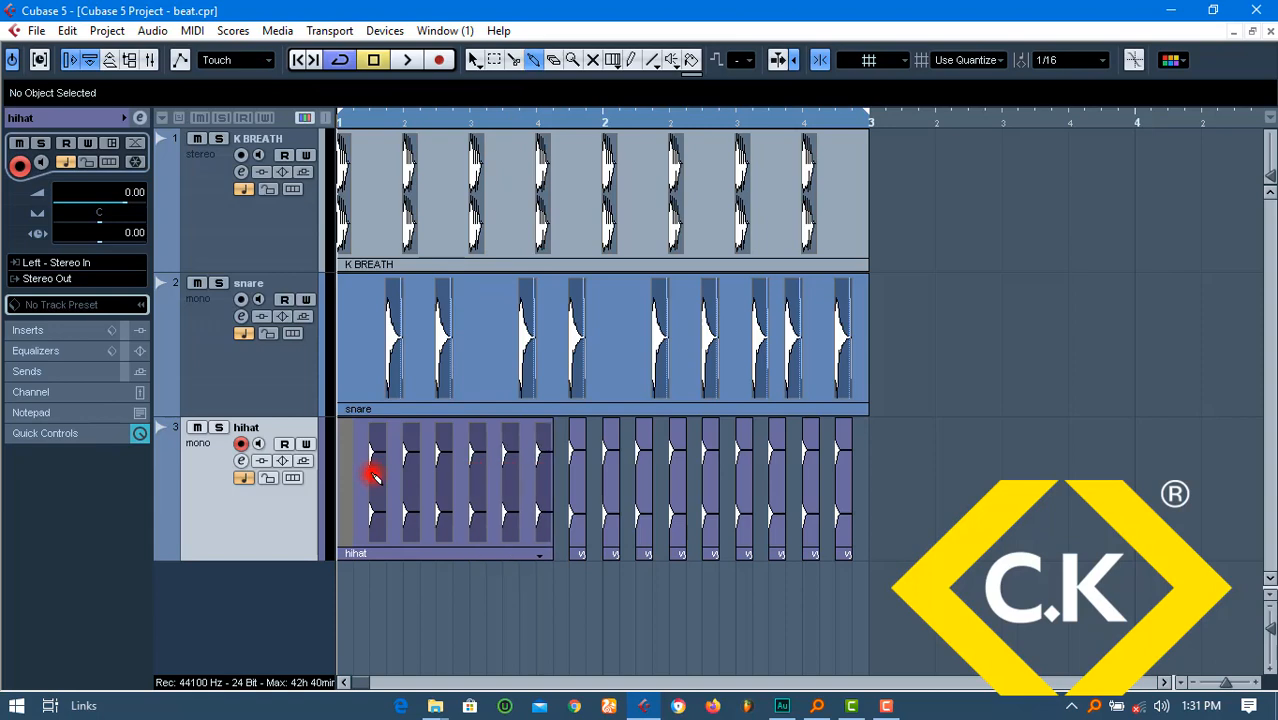
left_click(373, 476)
left_click(373, 476)
left_click(373, 476)
left_click(373, 476)
left_click(373, 476)
left_click(373, 476)
left_click(373, 476)
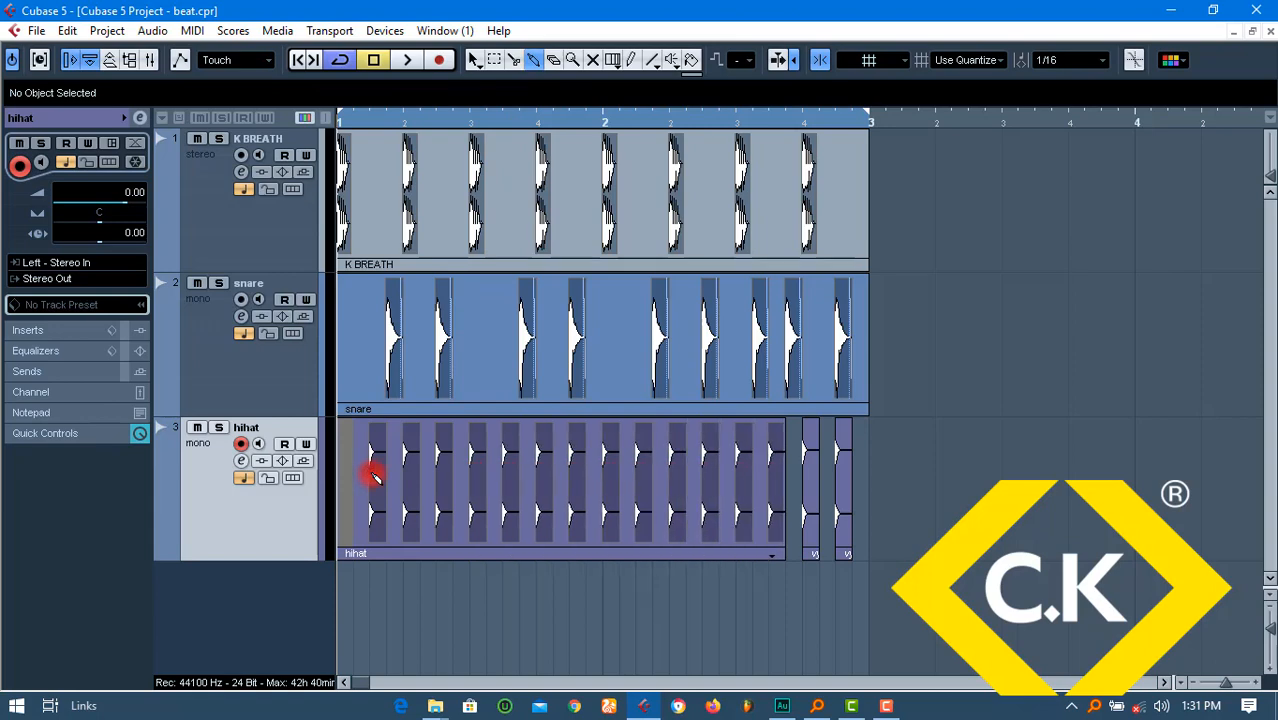
left_click(373, 476)
left_click(373, 476)
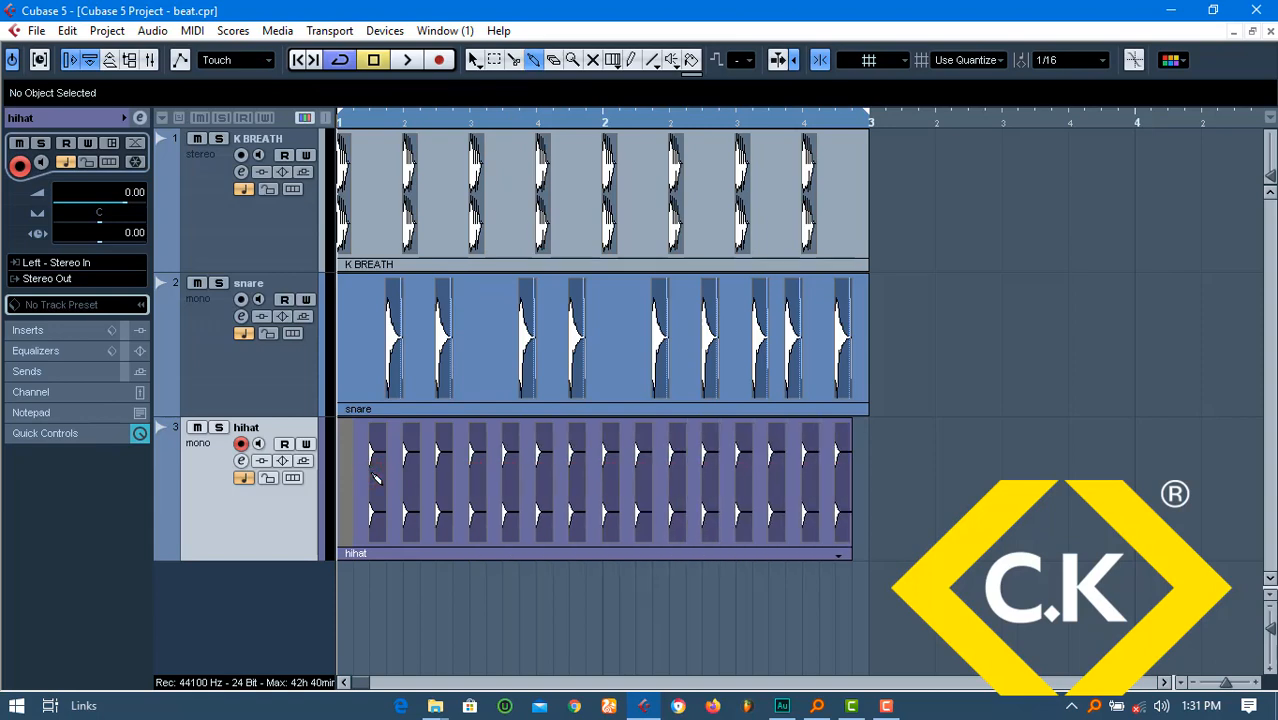
left_click(342, 476)
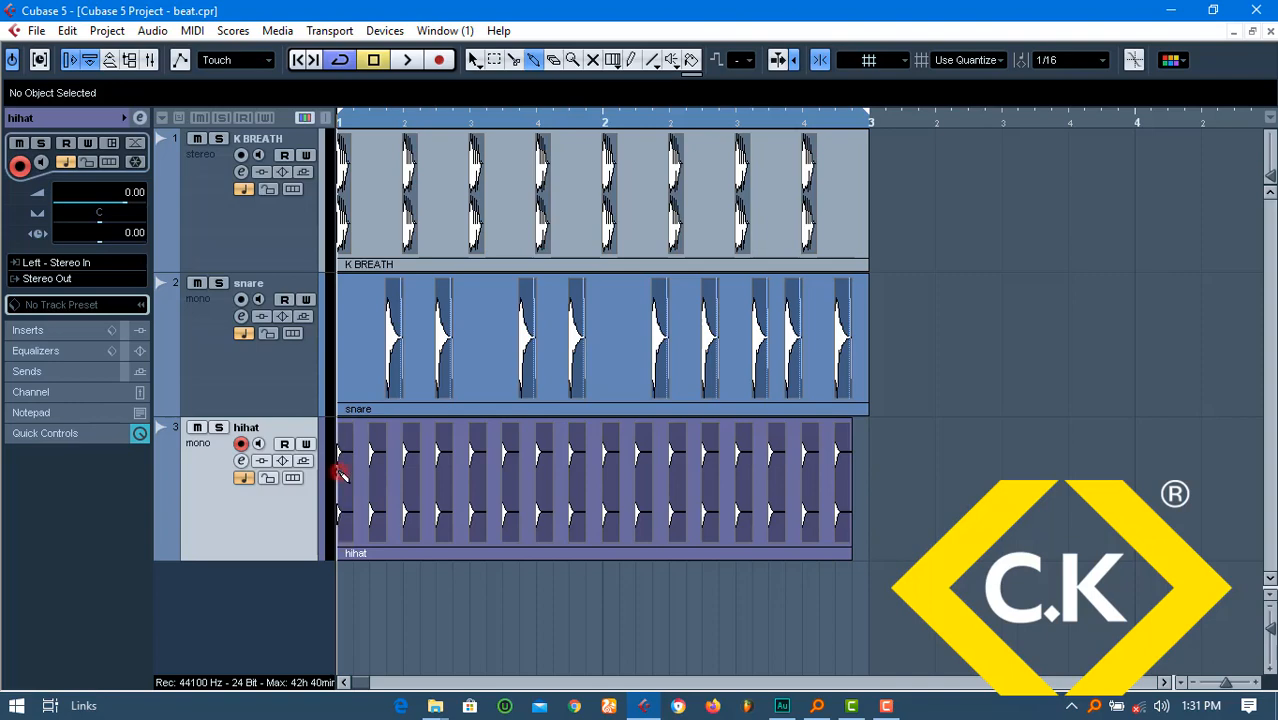
key("ctrl+s")
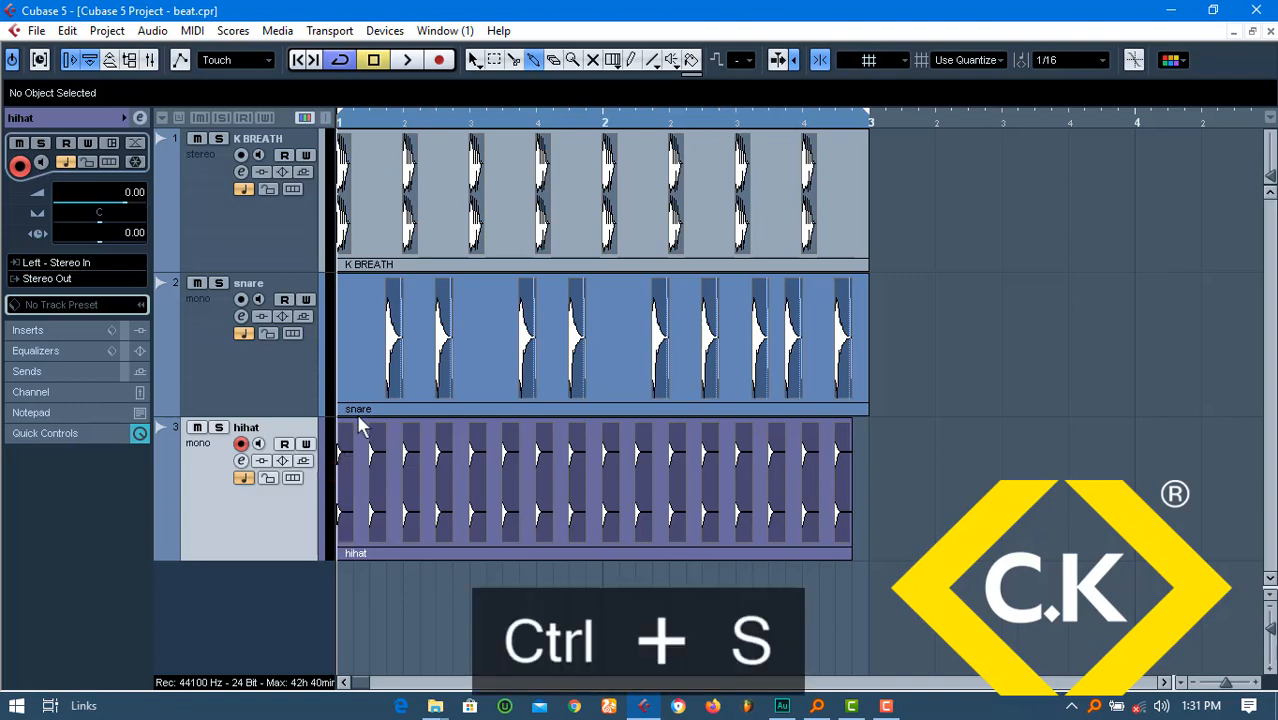
Extend the end of the hihat part to the start of bar 3, flush with the snare part
left_click(476, 60)
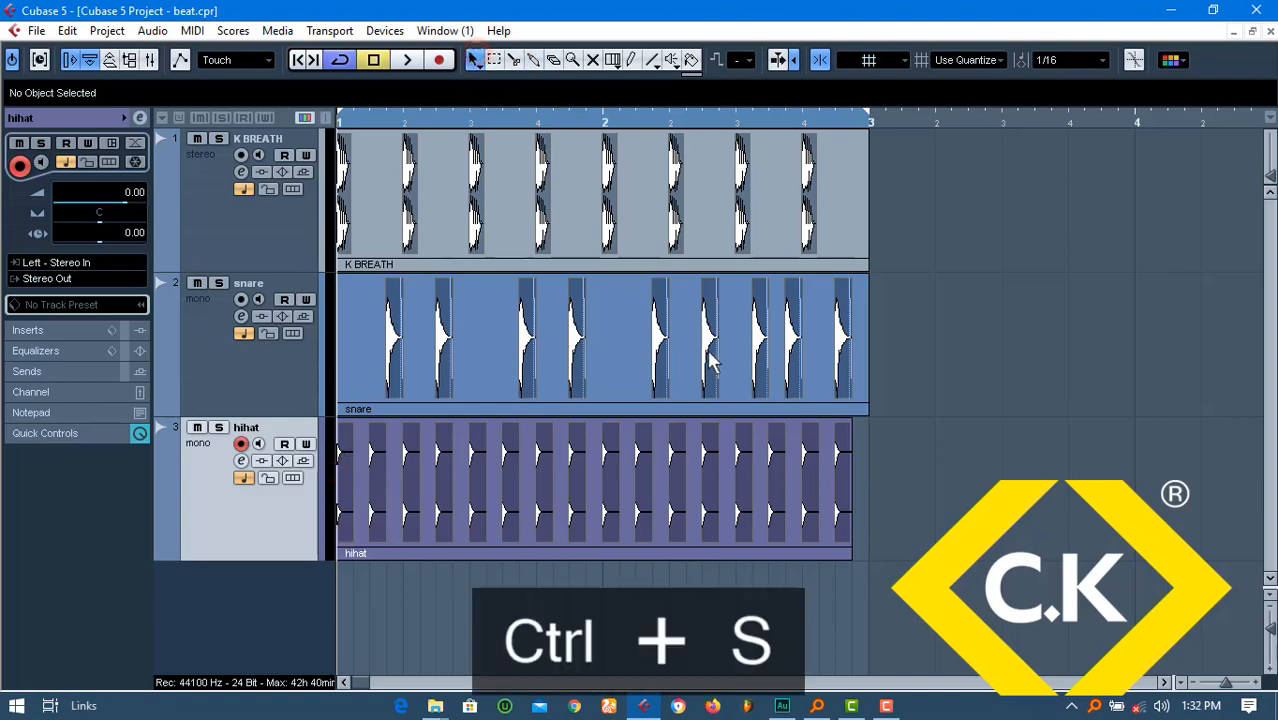
left_click(846, 528)
left_click_drag(849, 557, 868, 557)
left_click(880, 517)
Play back the two-bar beat, save the project and stop playback
key("space")
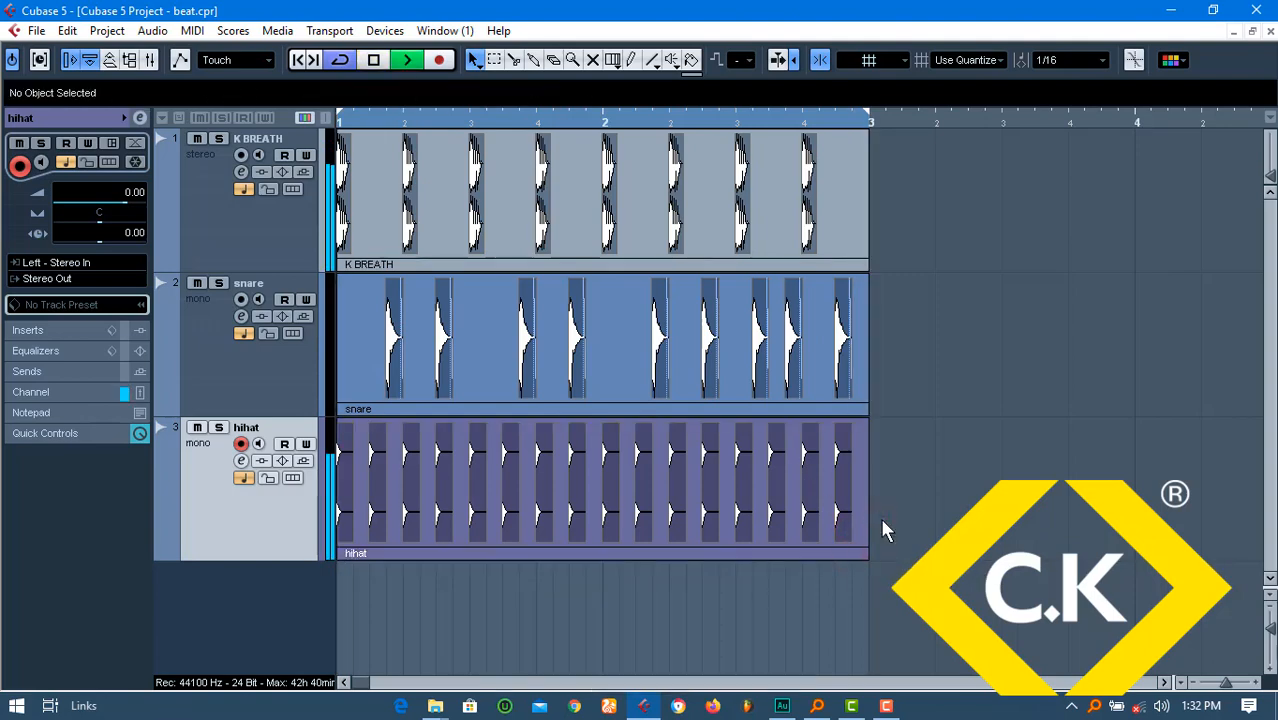
key("ctrl+s")
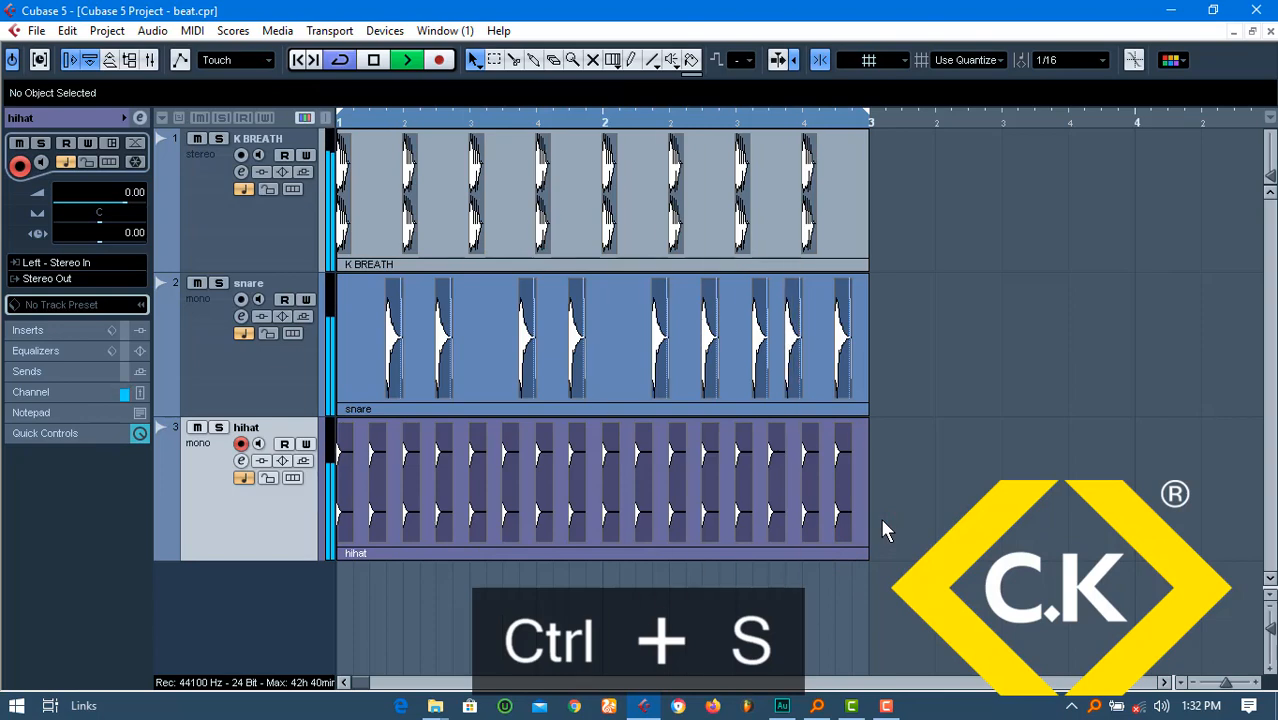
key("space")
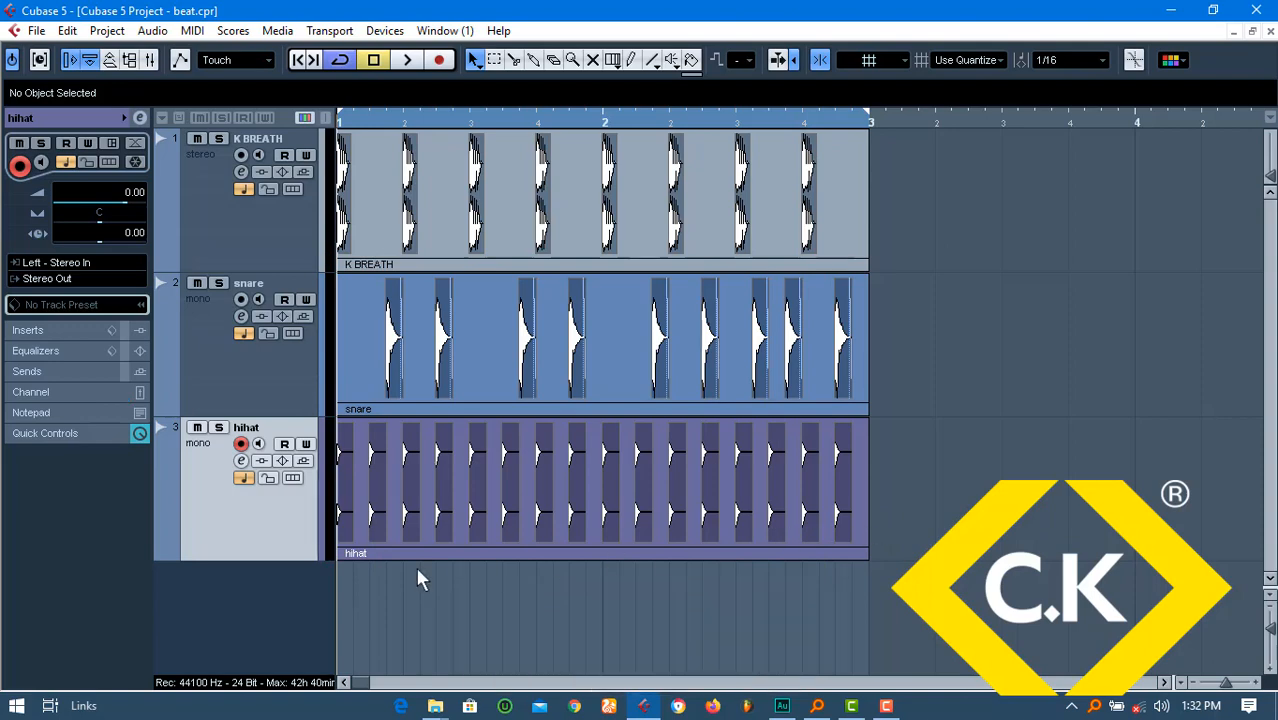
Add one instrument track below the hihat track with Purity as its VST instrument
right_click(285, 588)
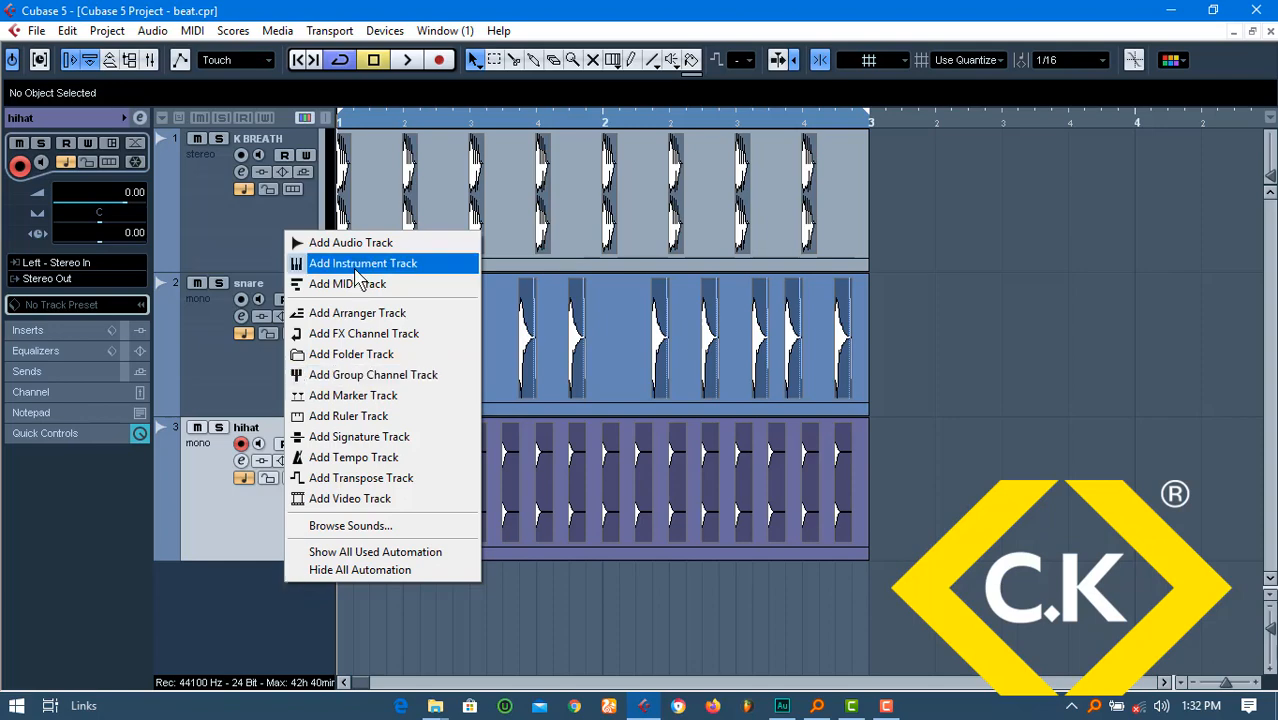
right_click(228, 600)
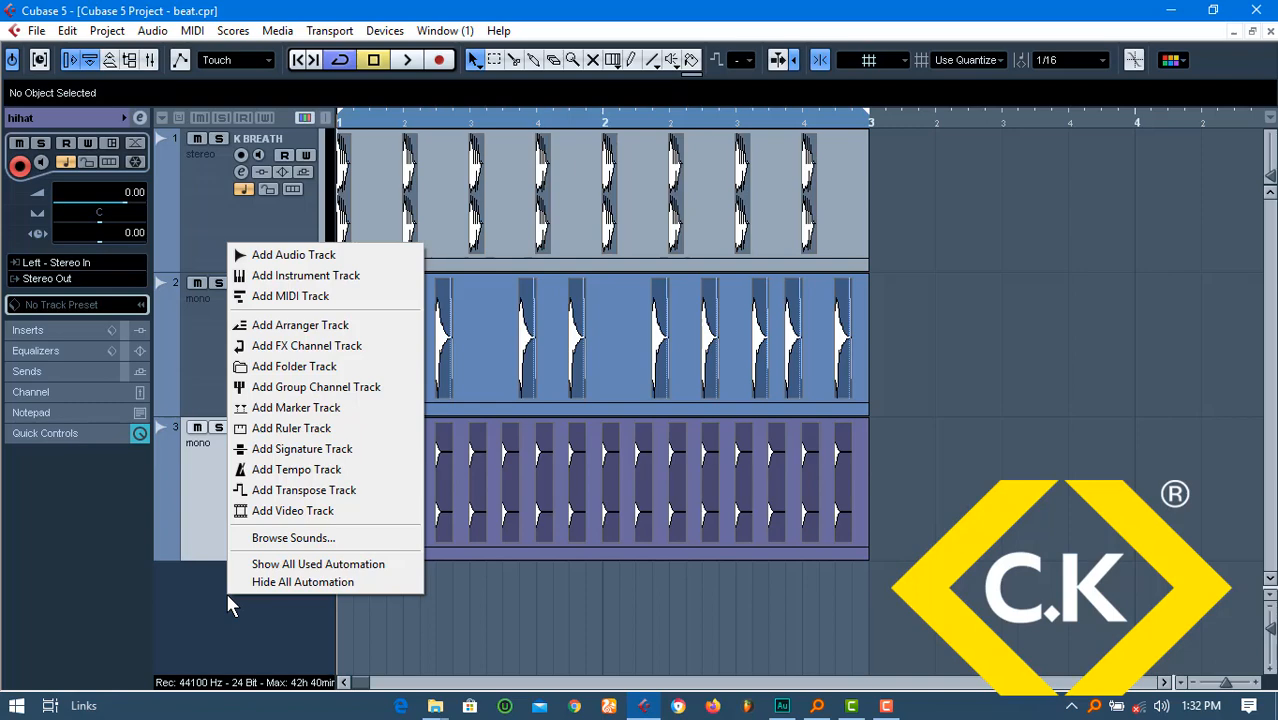
left_click(281, 280)
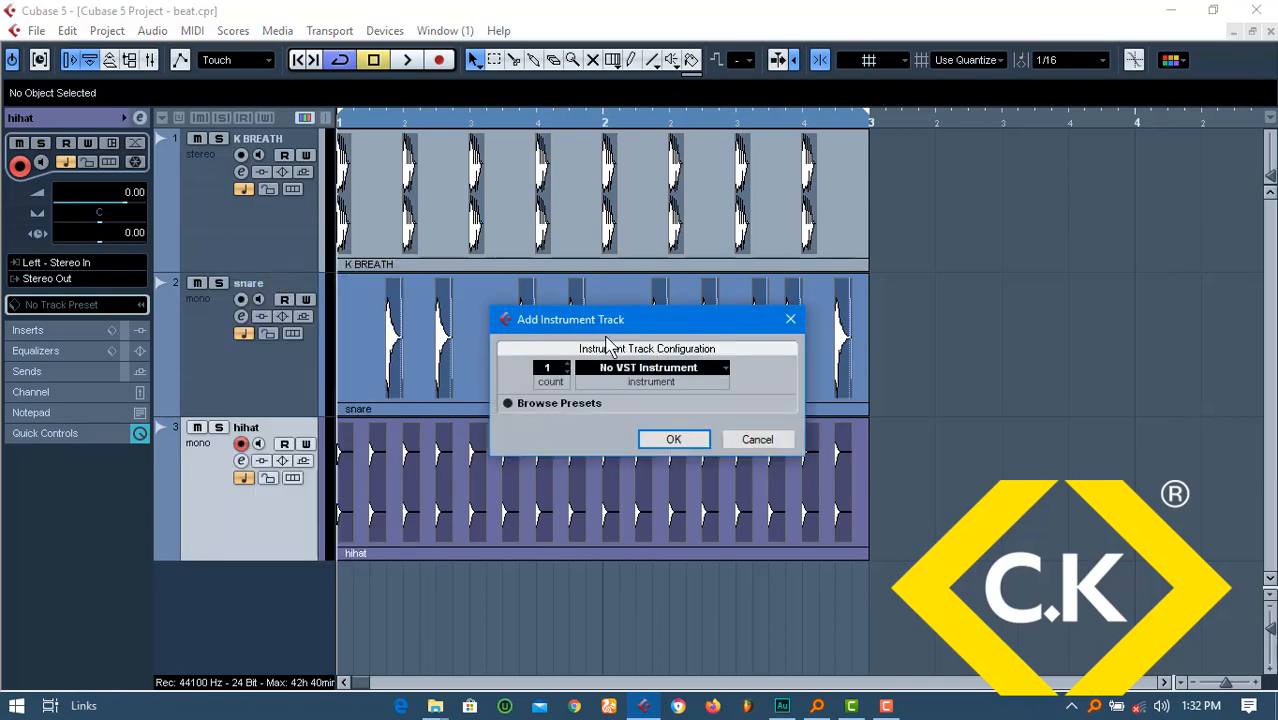
left_click(633, 370)
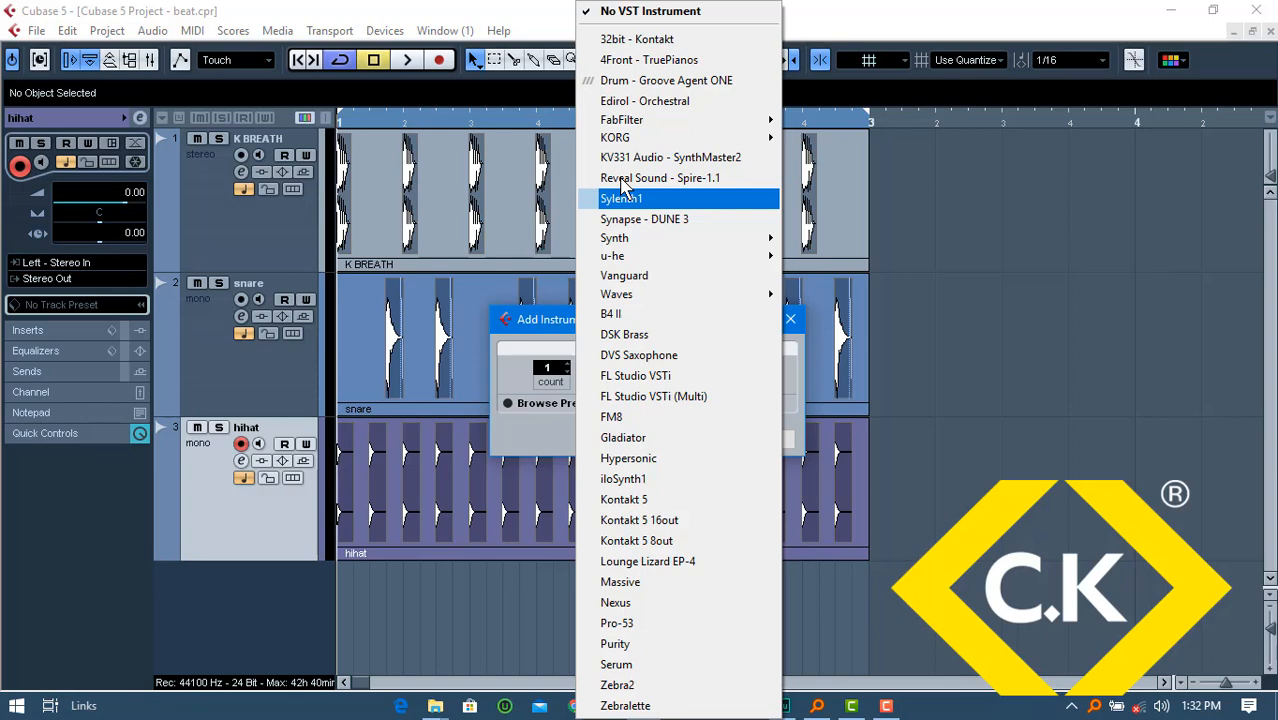
left_click(641, 645)
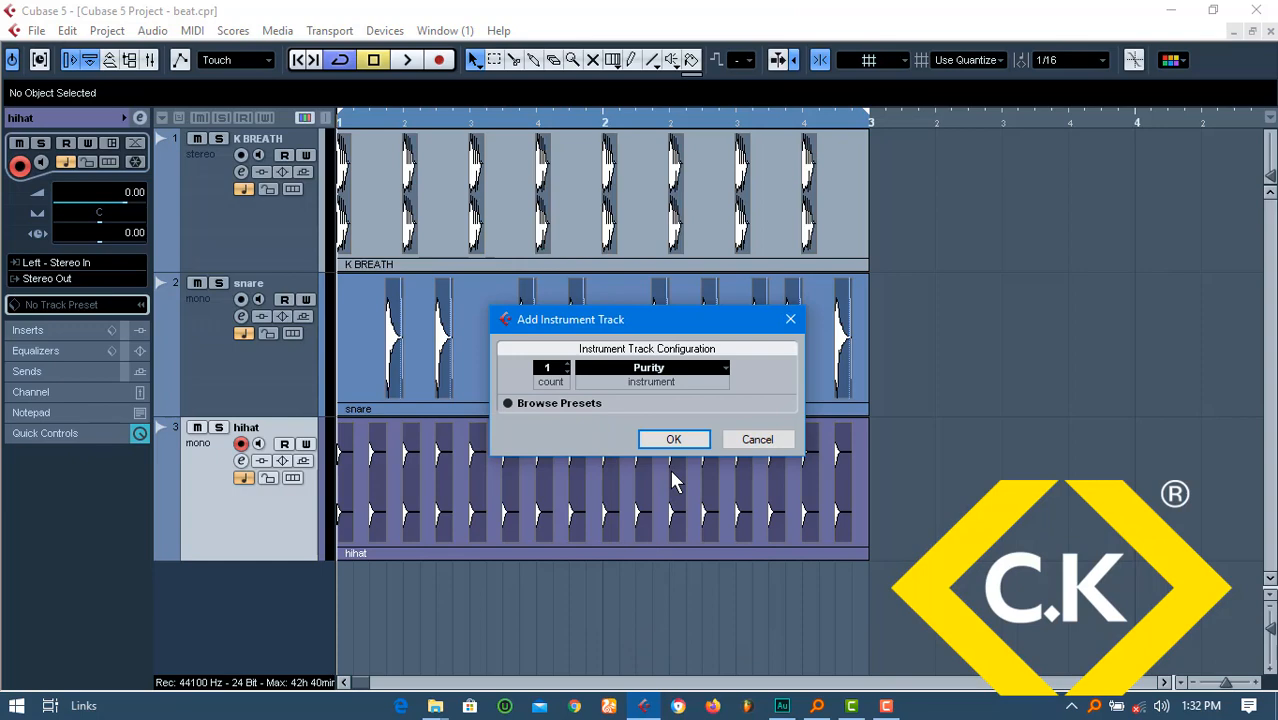
left_click(662, 440)
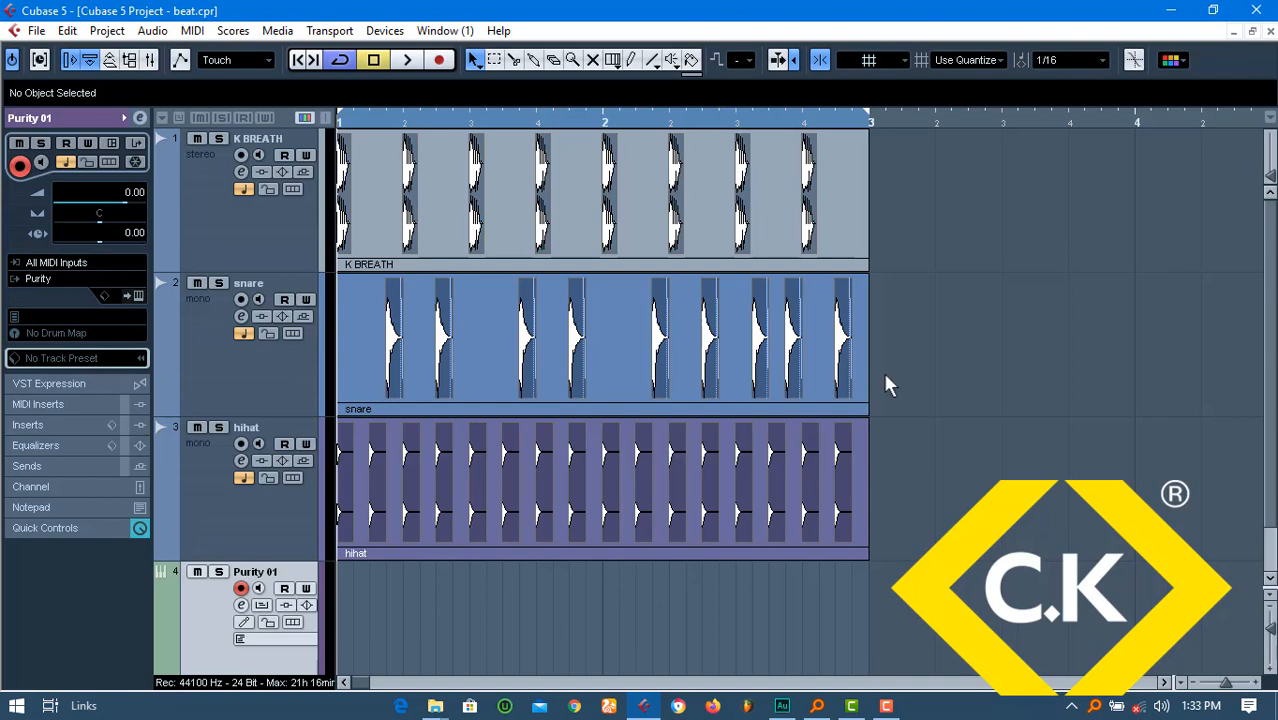
Rename the new instrument track as piano and save the project
left_click(1268, 272)
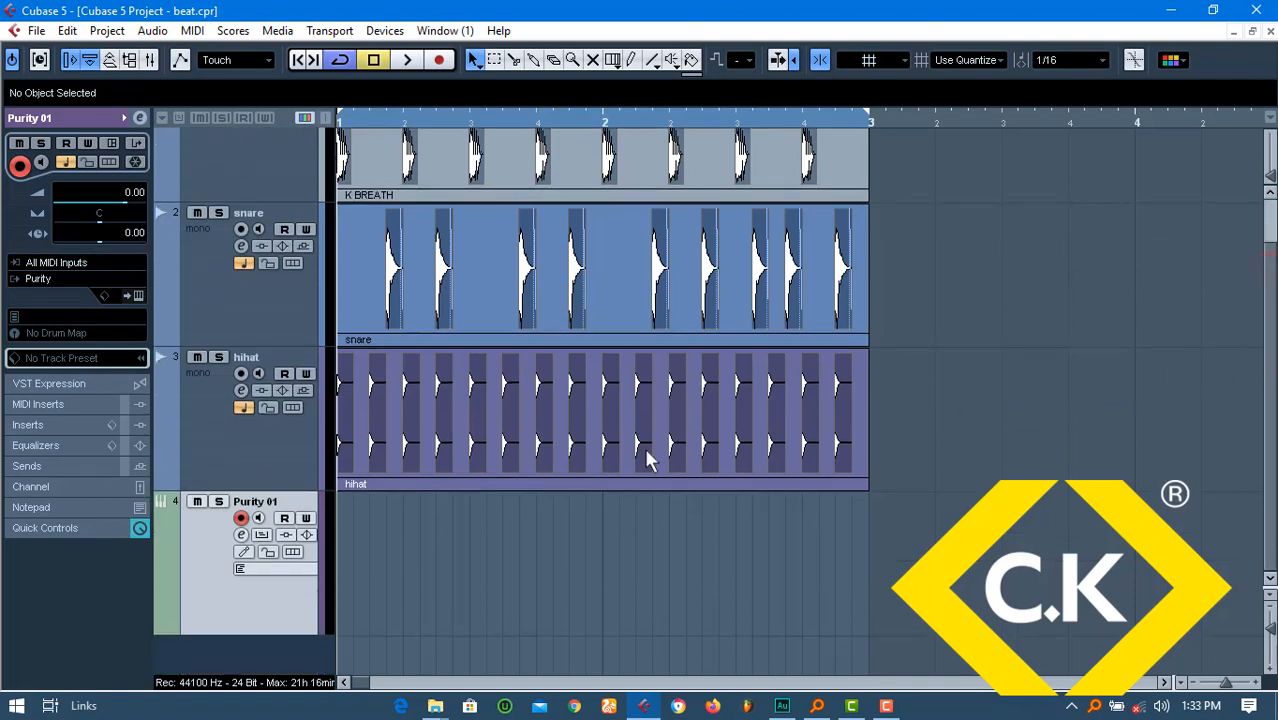
double_click(263, 503)
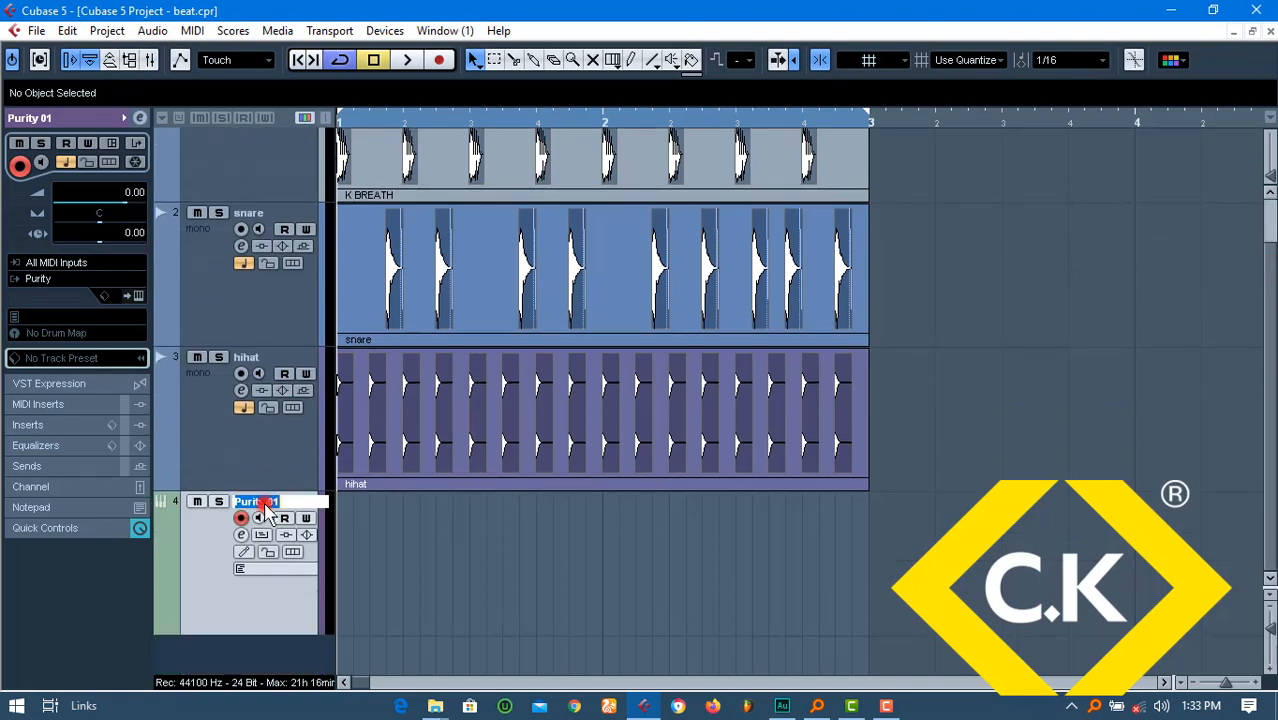
type("piano")
key("Return")
key("ctrl+s")
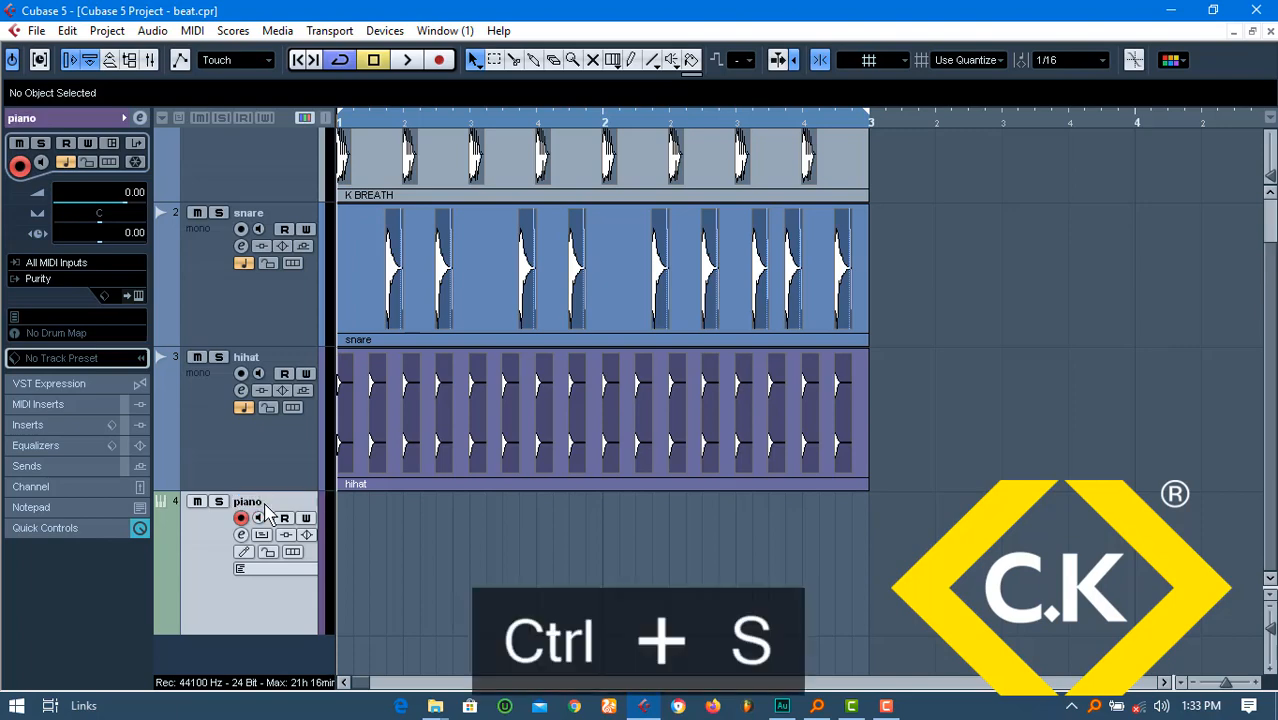
Change the piano track's VST instrument to Hypersonic
left_click(66, 279)
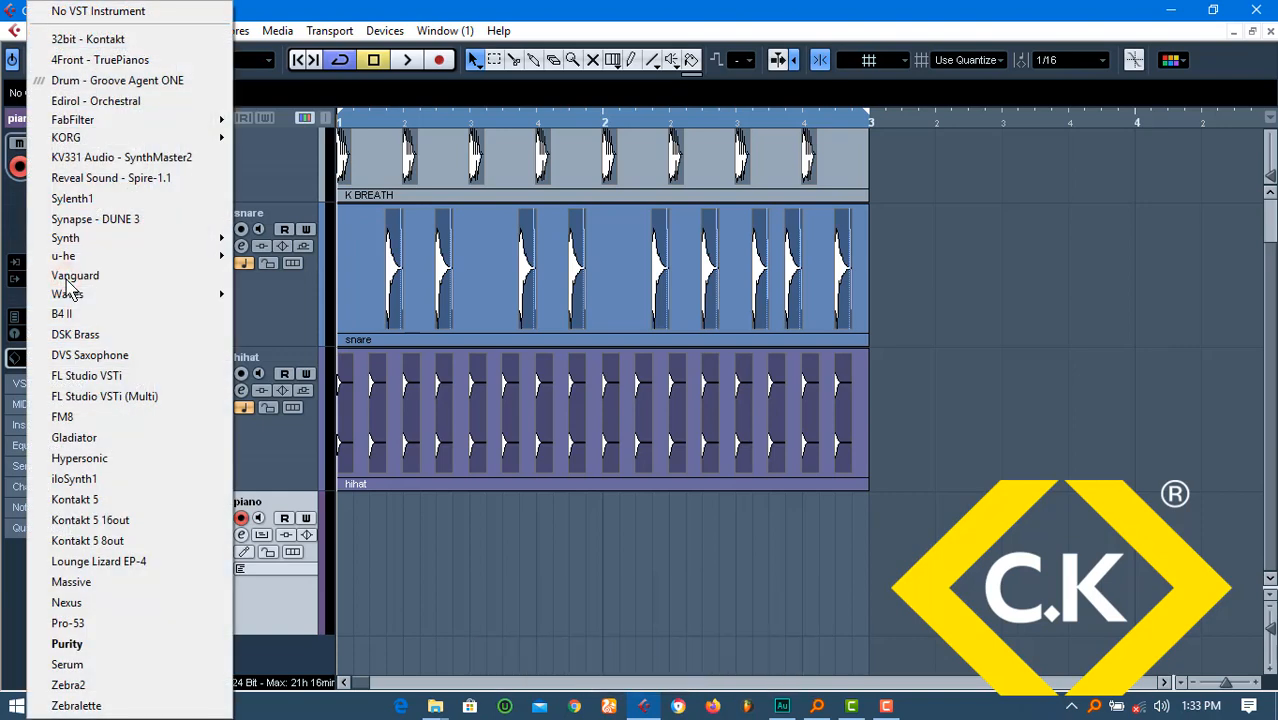
left_click(17, 287)
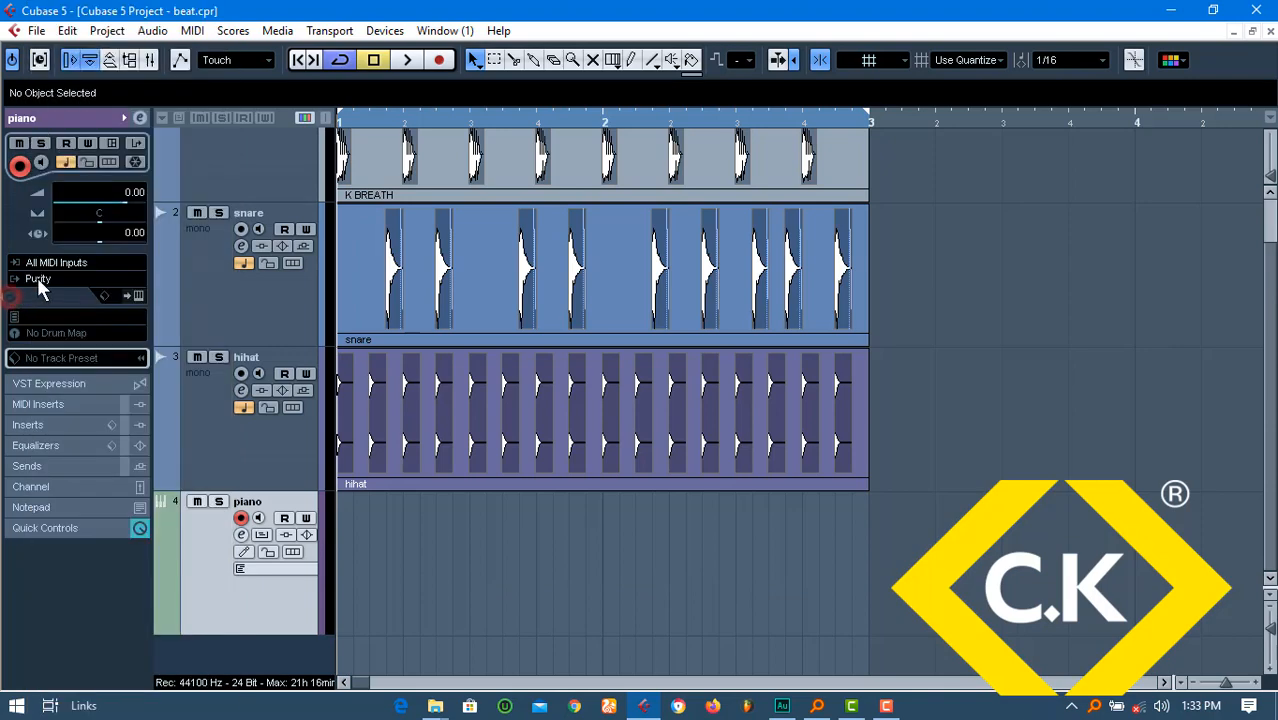
left_click(38, 285)
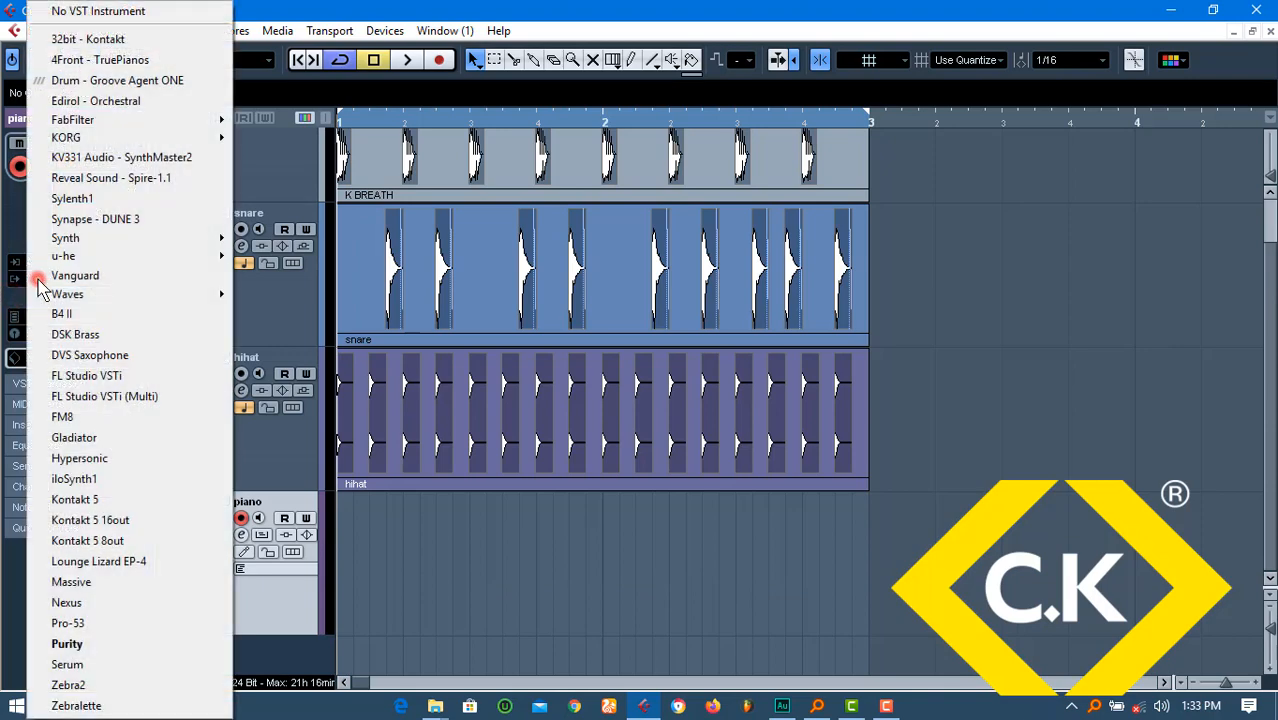
left_click(88, 458)
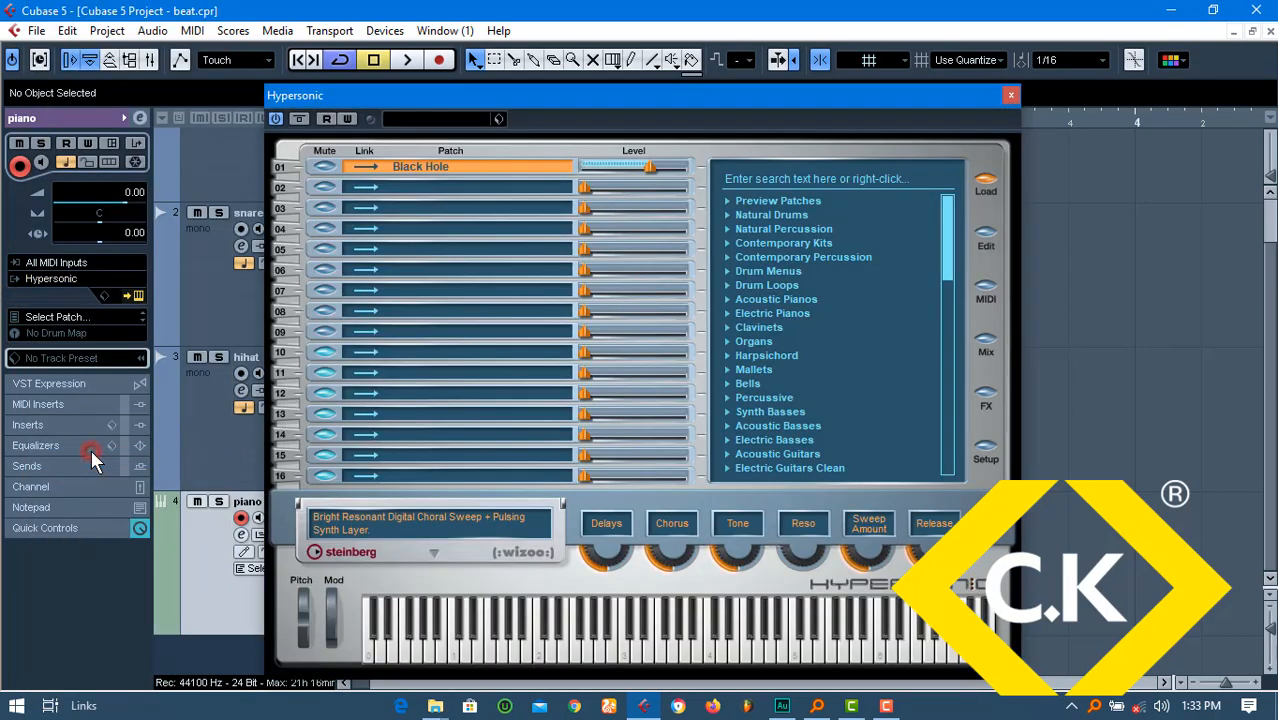
Load the Concert Hall Grand Piano patch on the piano track, close the Hypersonic window and save the project
left_click(78, 315)
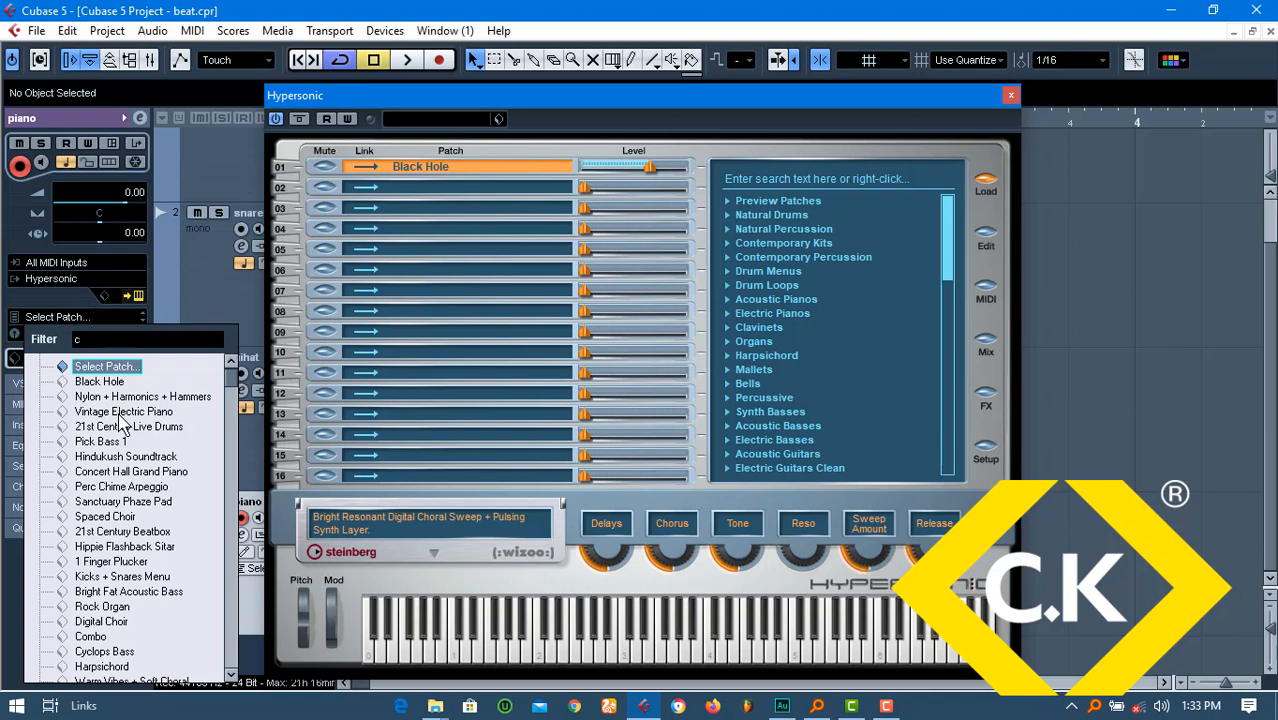
left_click(135, 472)
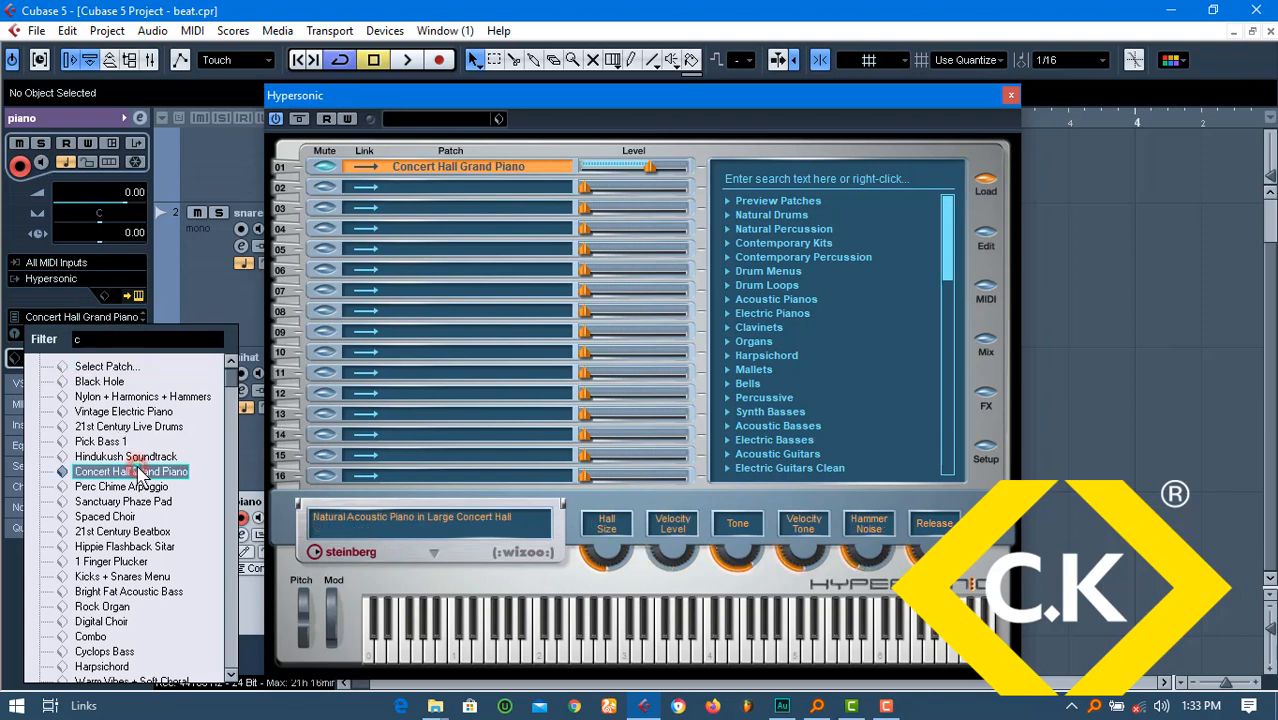
left_click(1010, 96)
left_click(1010, 96)
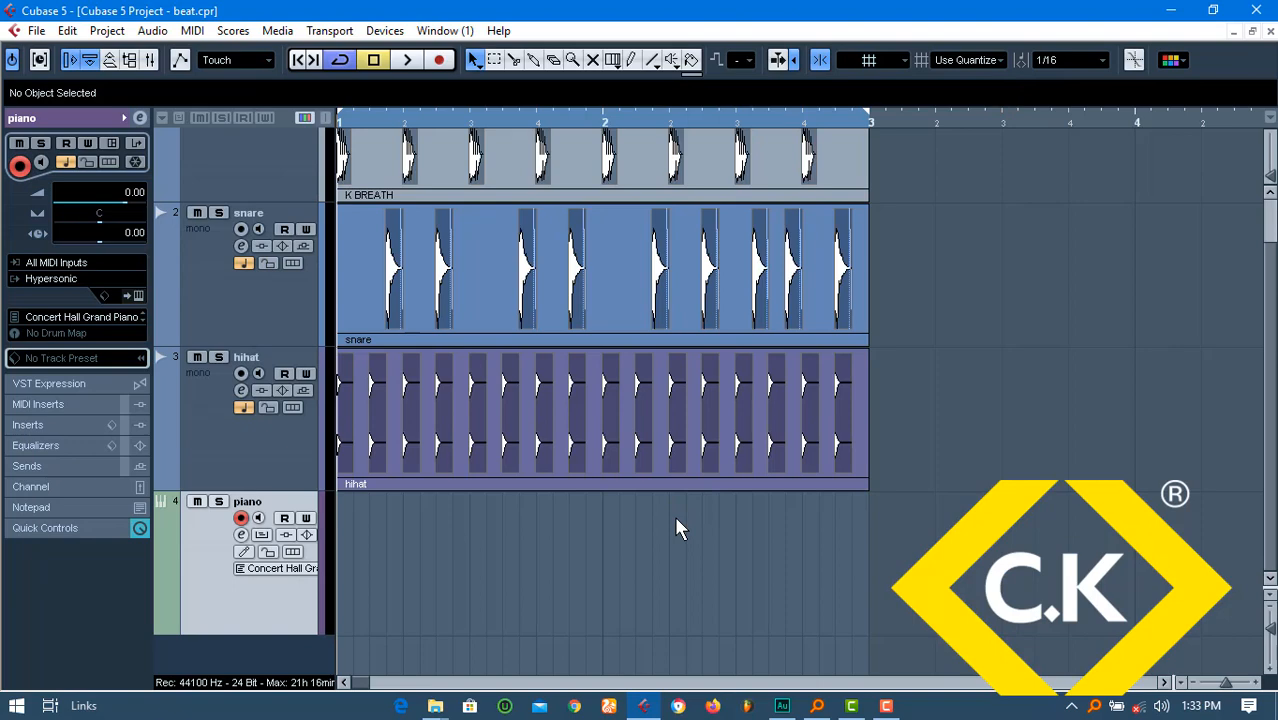
key("ctrl+s")
Duplicate the kick, snare and hihat parts once into bars 3 and 4 and set the locators around all parts
left_click_drag(905, 570, 306, 120)
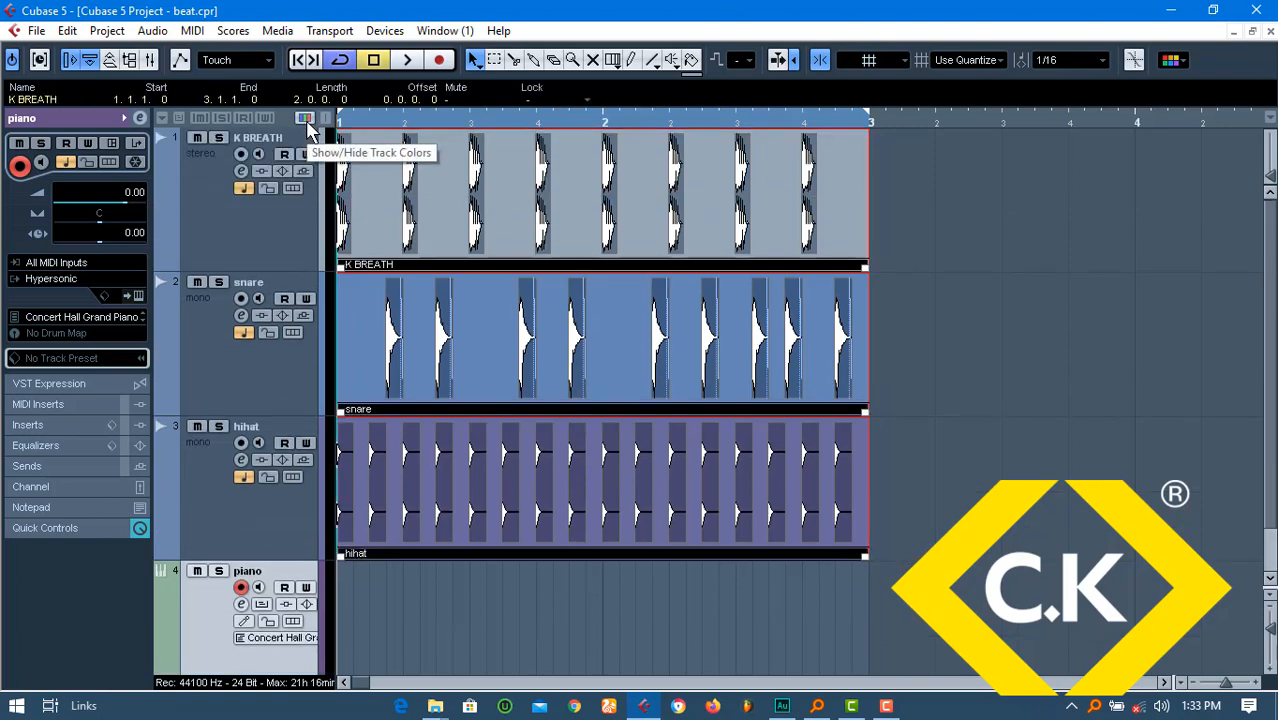
key("ctrl+d")
key("ctrl+a")
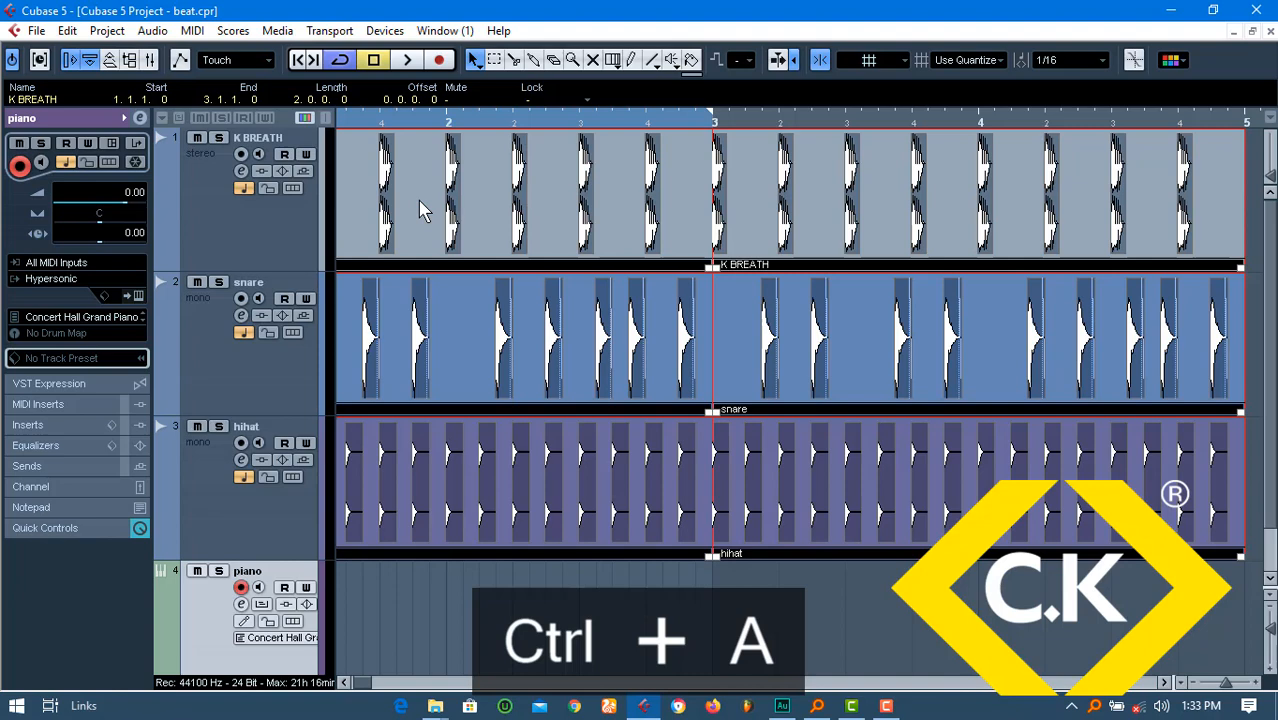
key("p")
Briefly play the four-bar loop, stop it and save the project
key("space")
key("space")
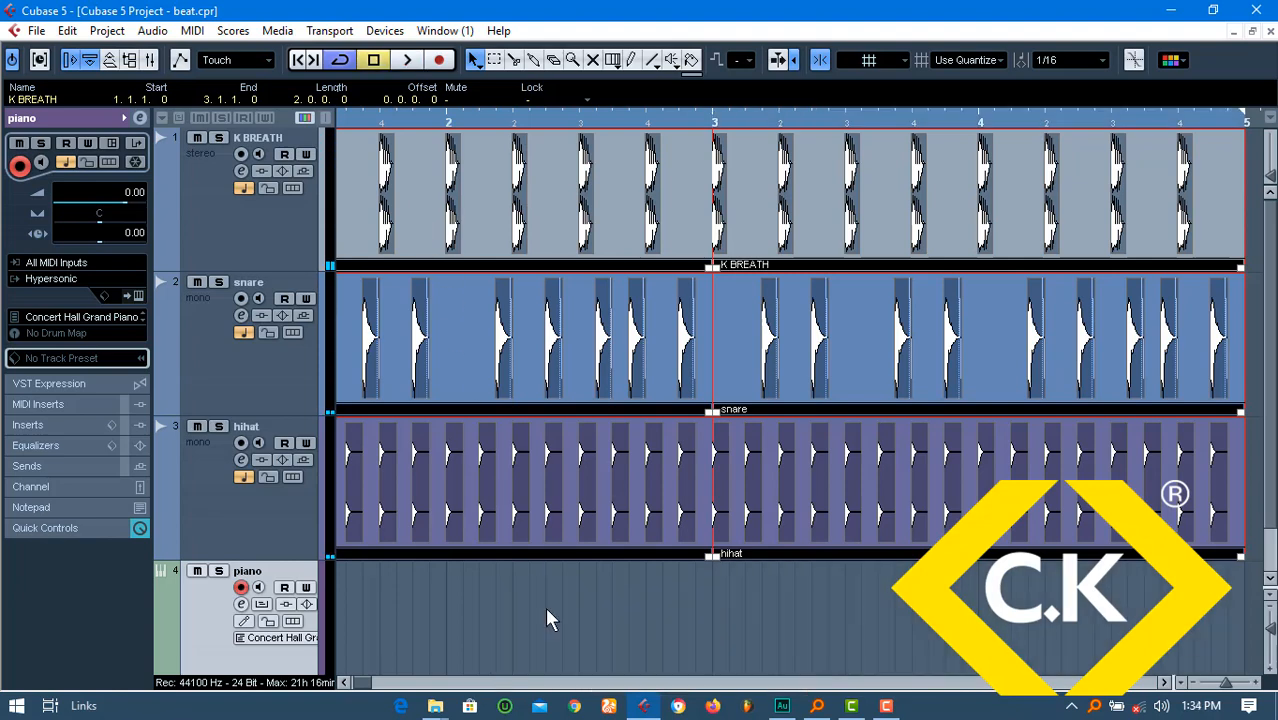
key("ctrl+s")
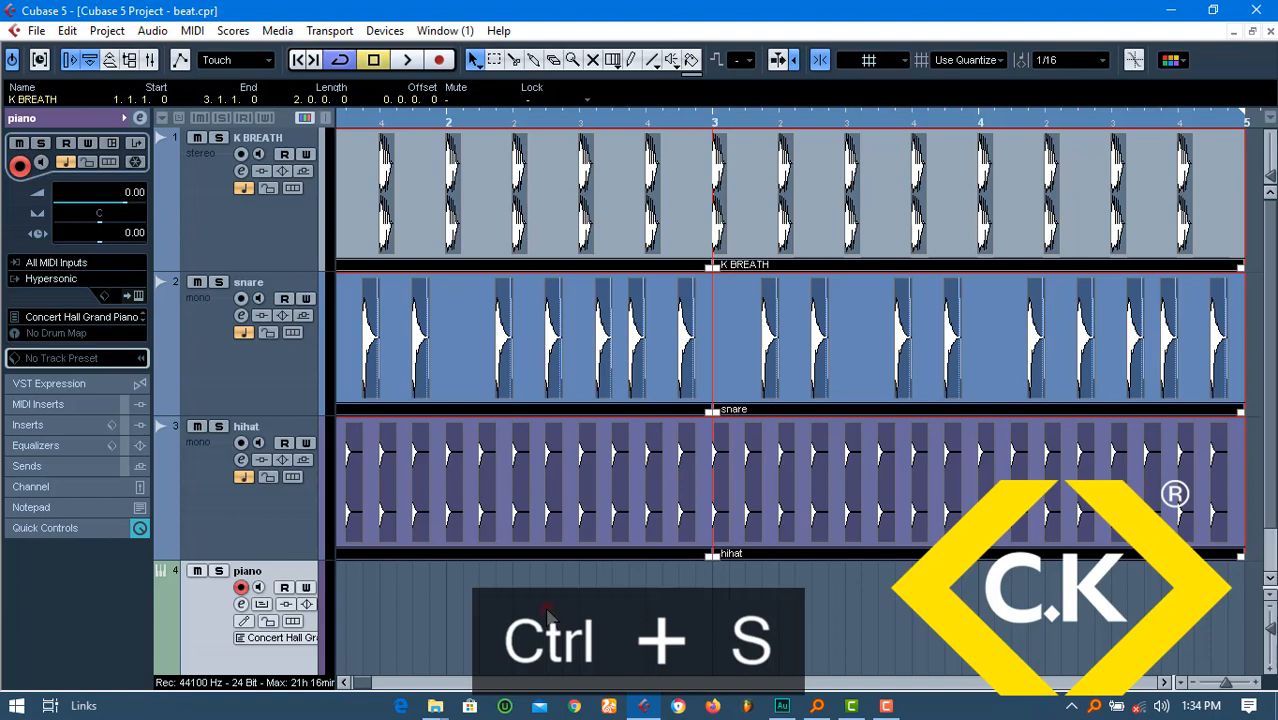
Create an empty piano part spanning the four-bar loop from 1.1.1.0 to 5.1.1.0
left_click(548, 611)
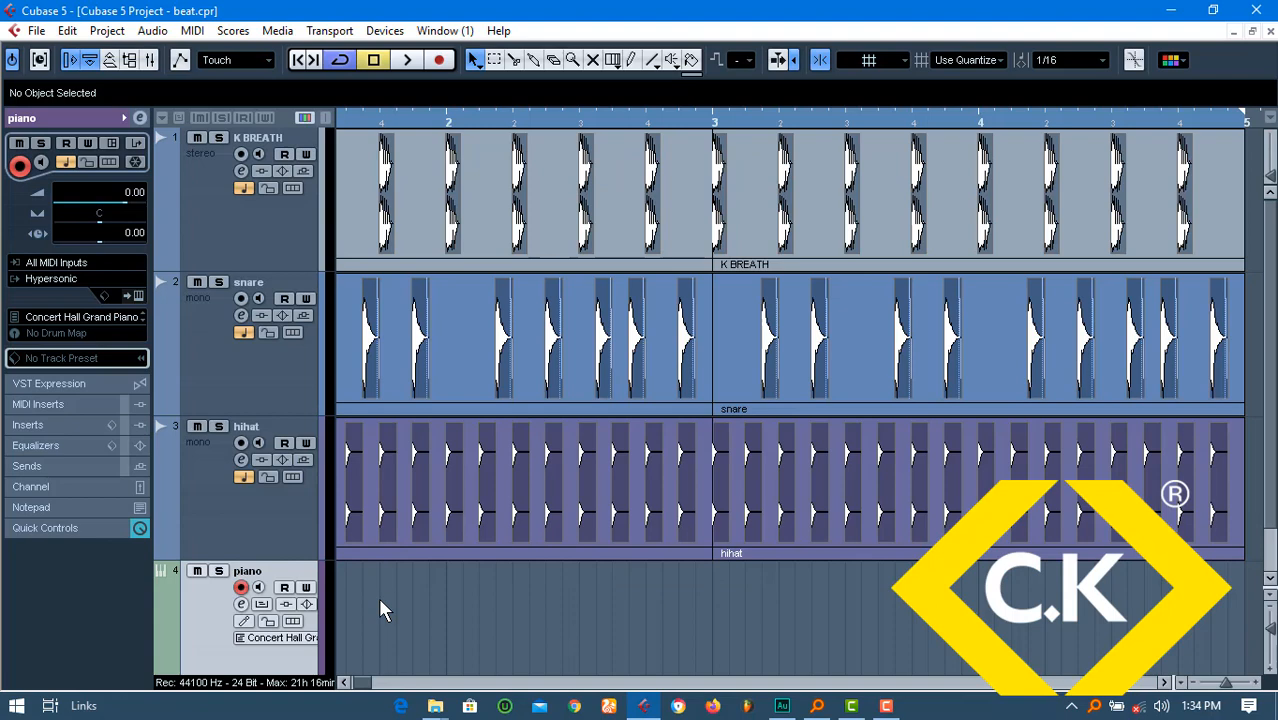
double_click(484, 622)
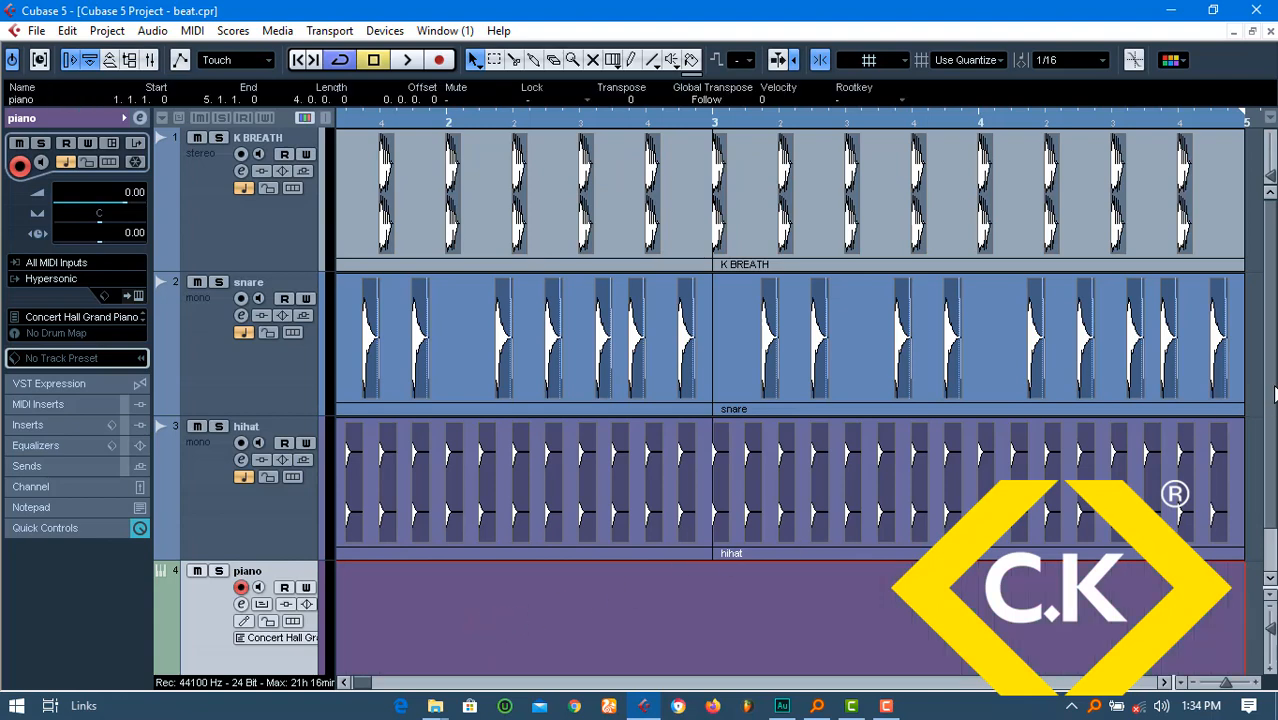
left_click_drag(1273, 386, 1276, 446)
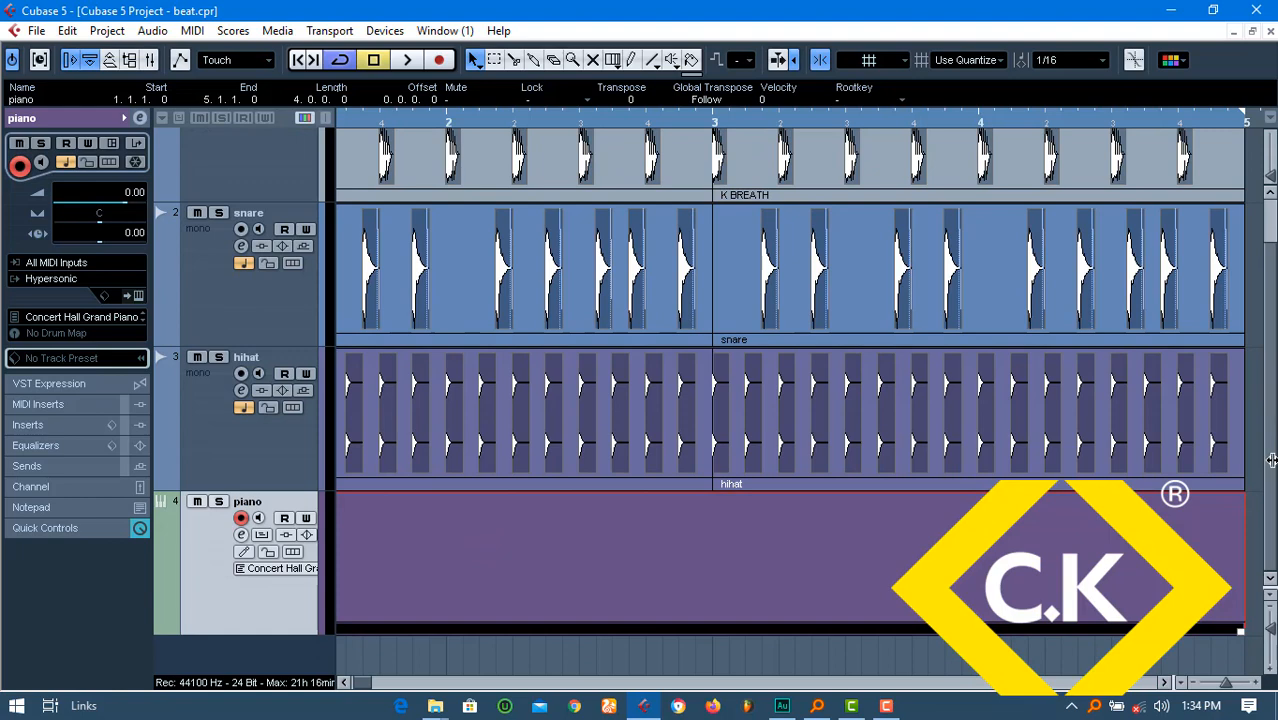
Open the piano part in the Key Editor and audition the C4 note
double_click(782, 606)
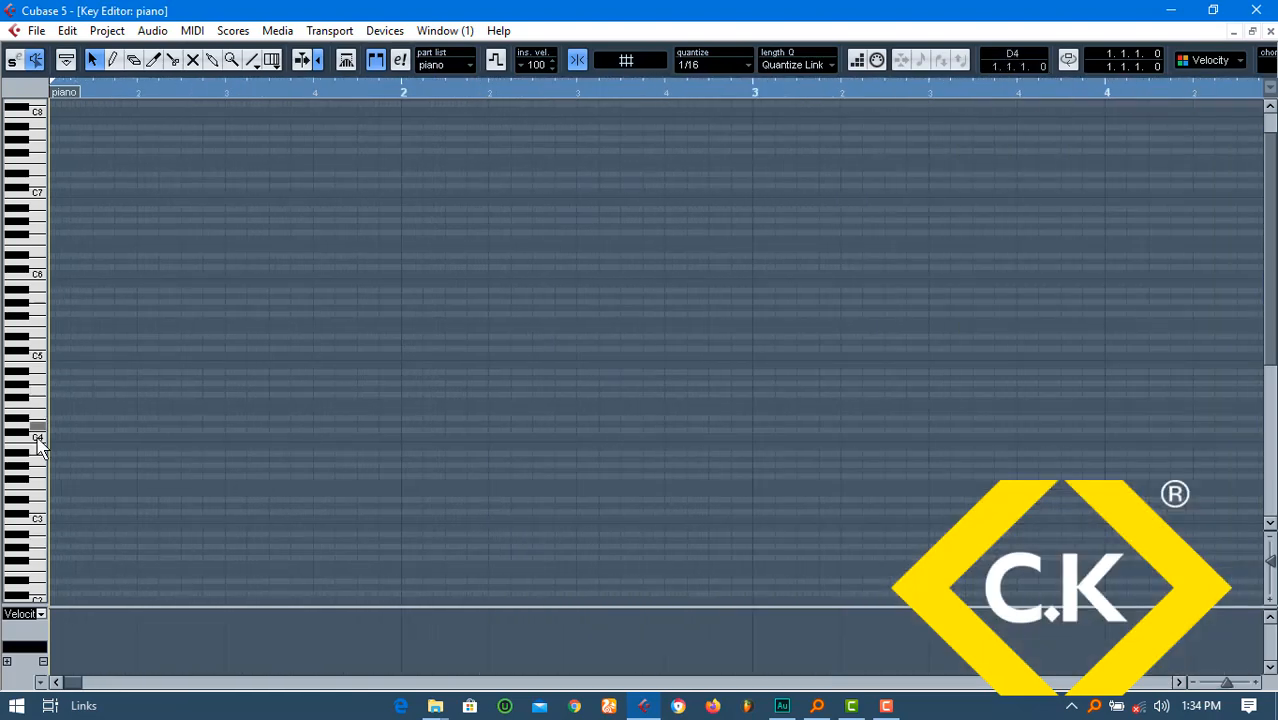
left_click(36, 440)
key("alt+h")
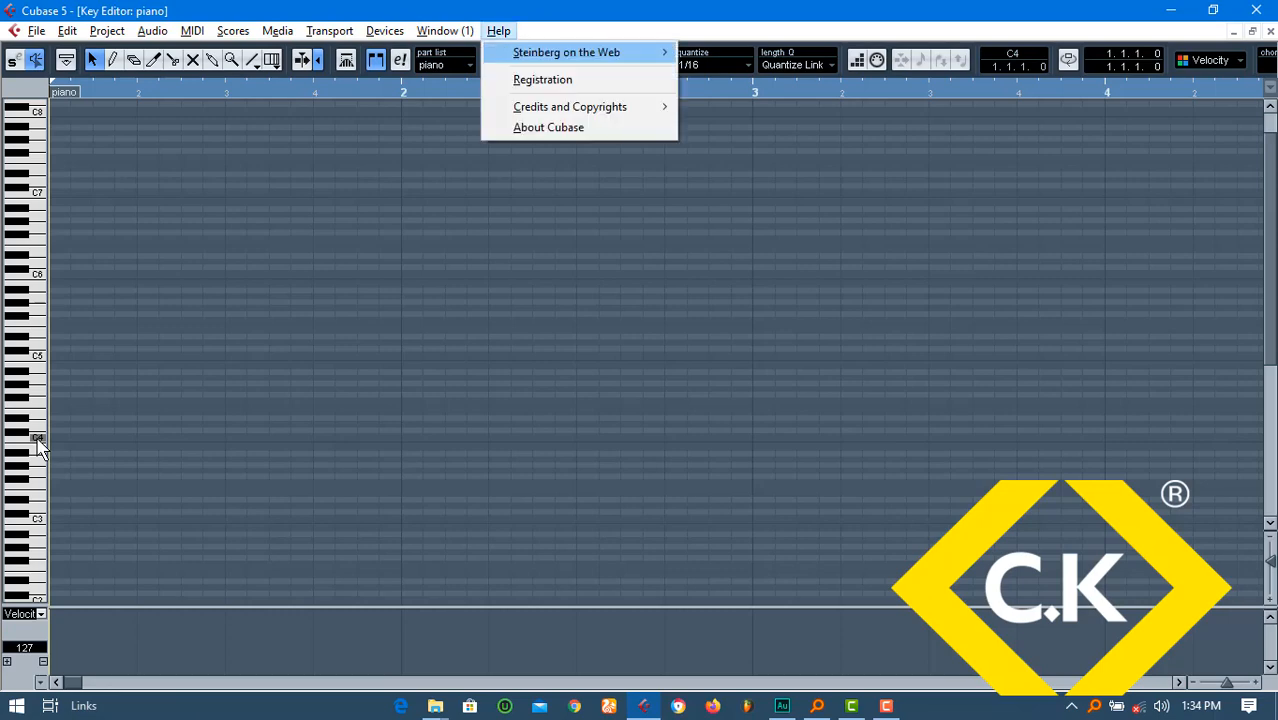
Draw a one-beat C4 note at the start of bar 1 in the piano part
left_click(288, 9)
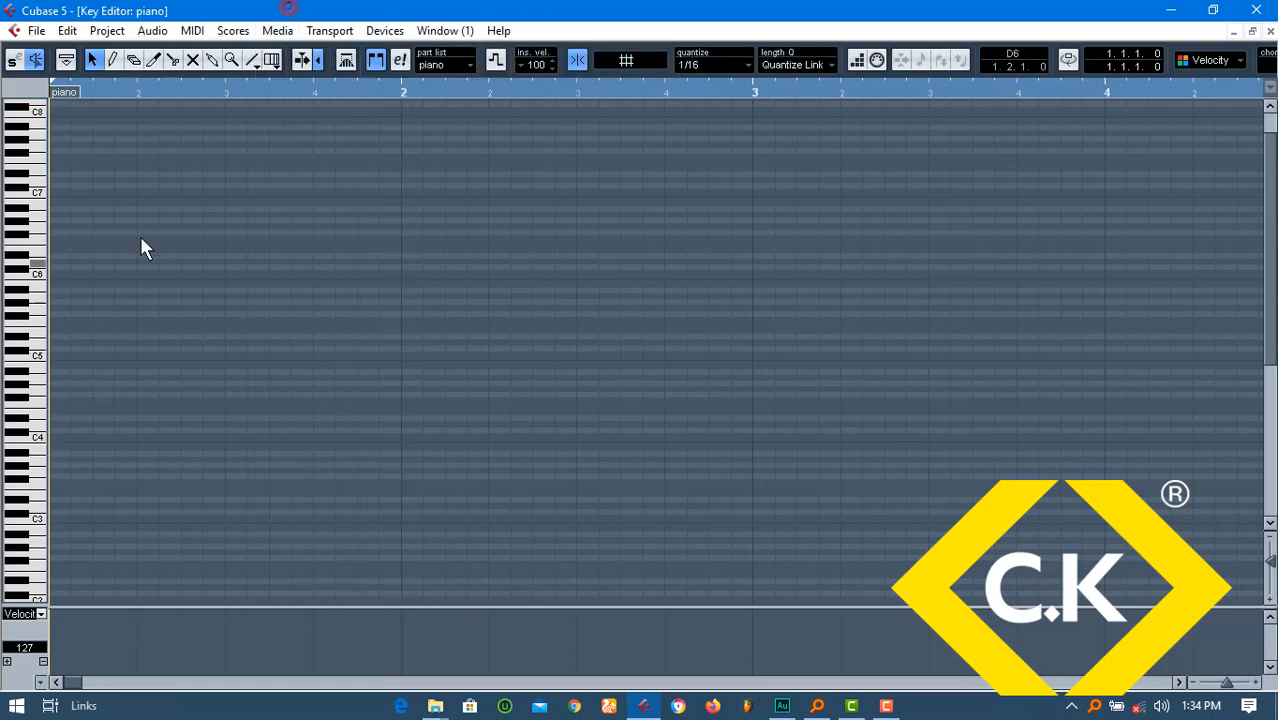
key("h")
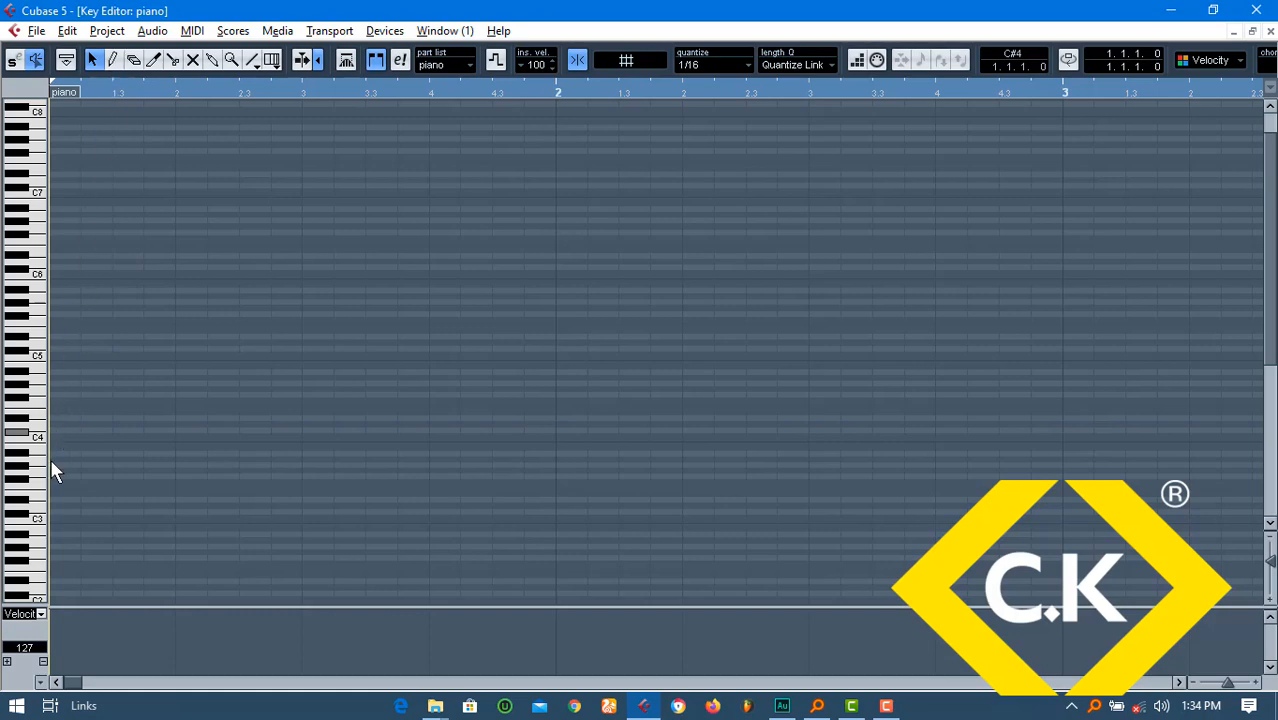
left_click(37, 437)
key("alt")
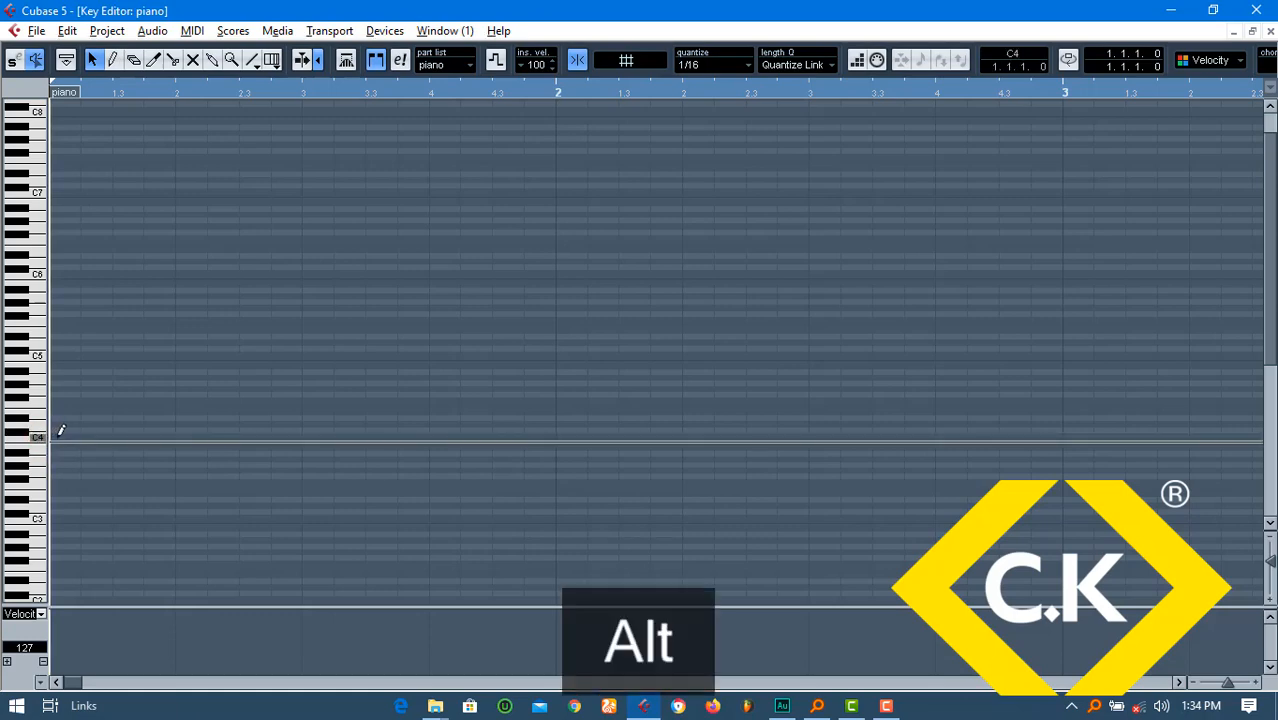
left_click_drag(58, 437, 174, 435)
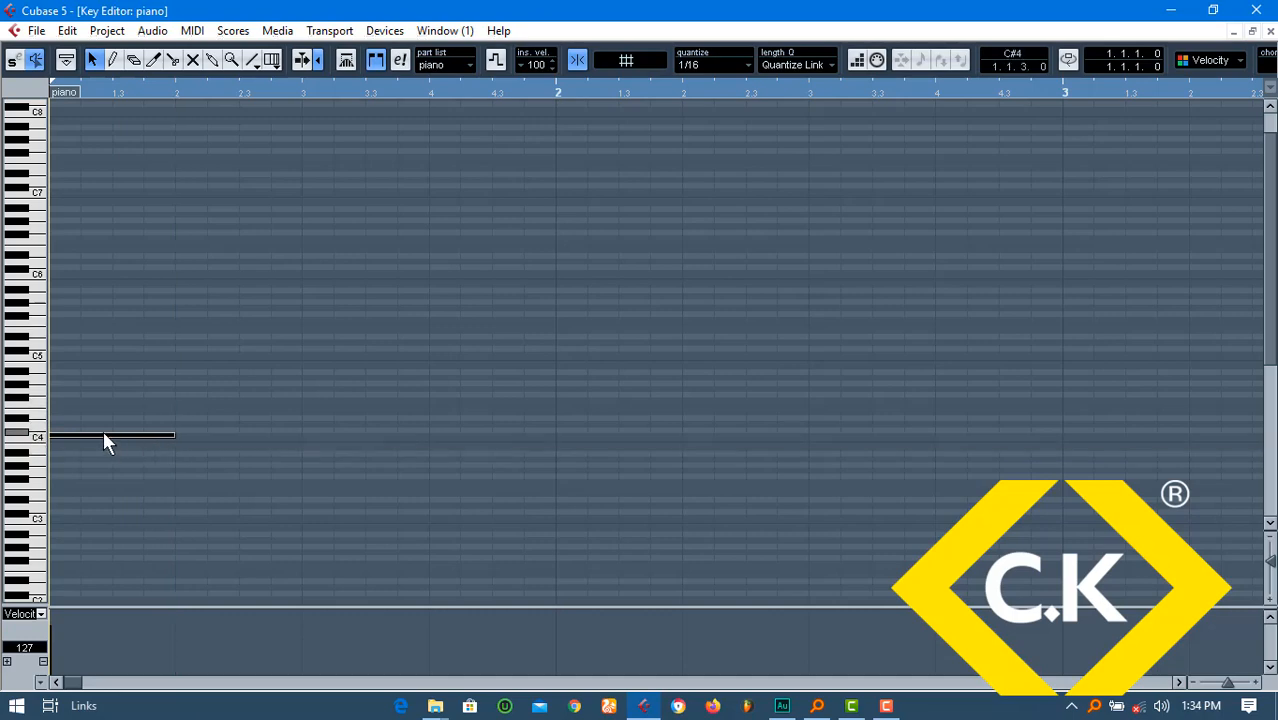
Copy the C4 note up to D#4 and G4 to form a three-note chord at the start of bar 1
key("Down")
key("Up")
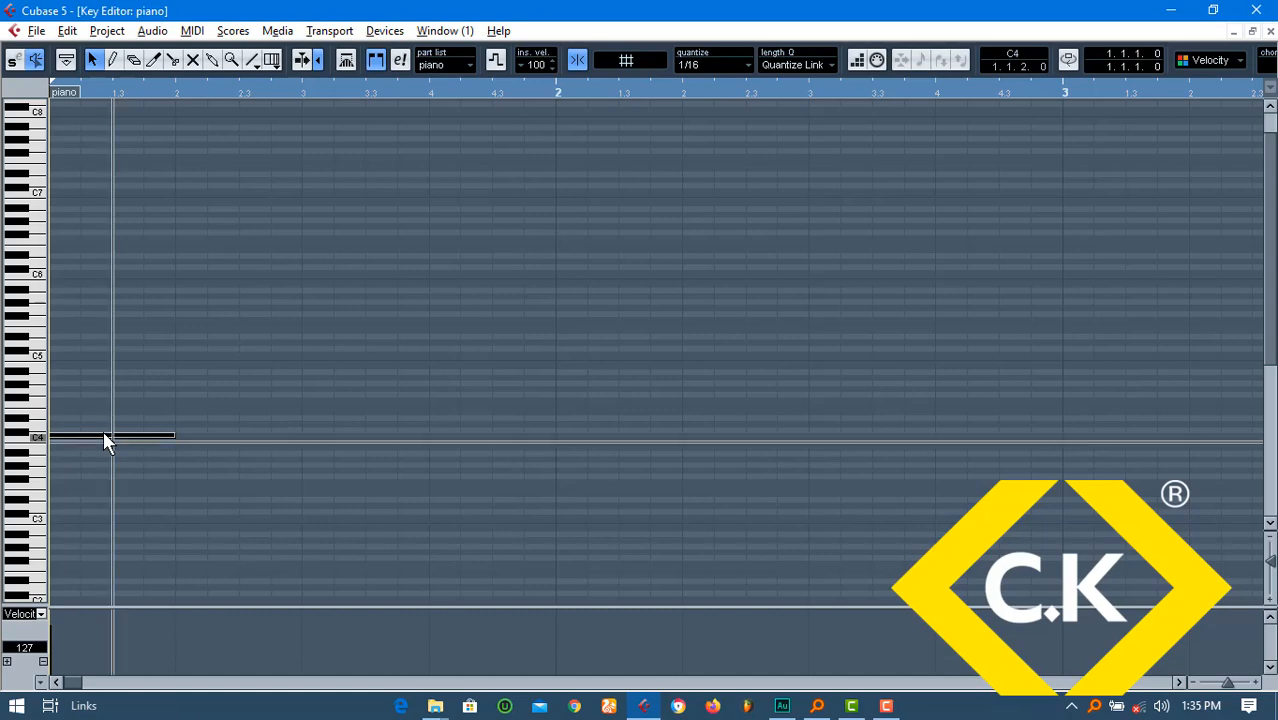
left_click_drag(103, 431, 103, 399, "alt")
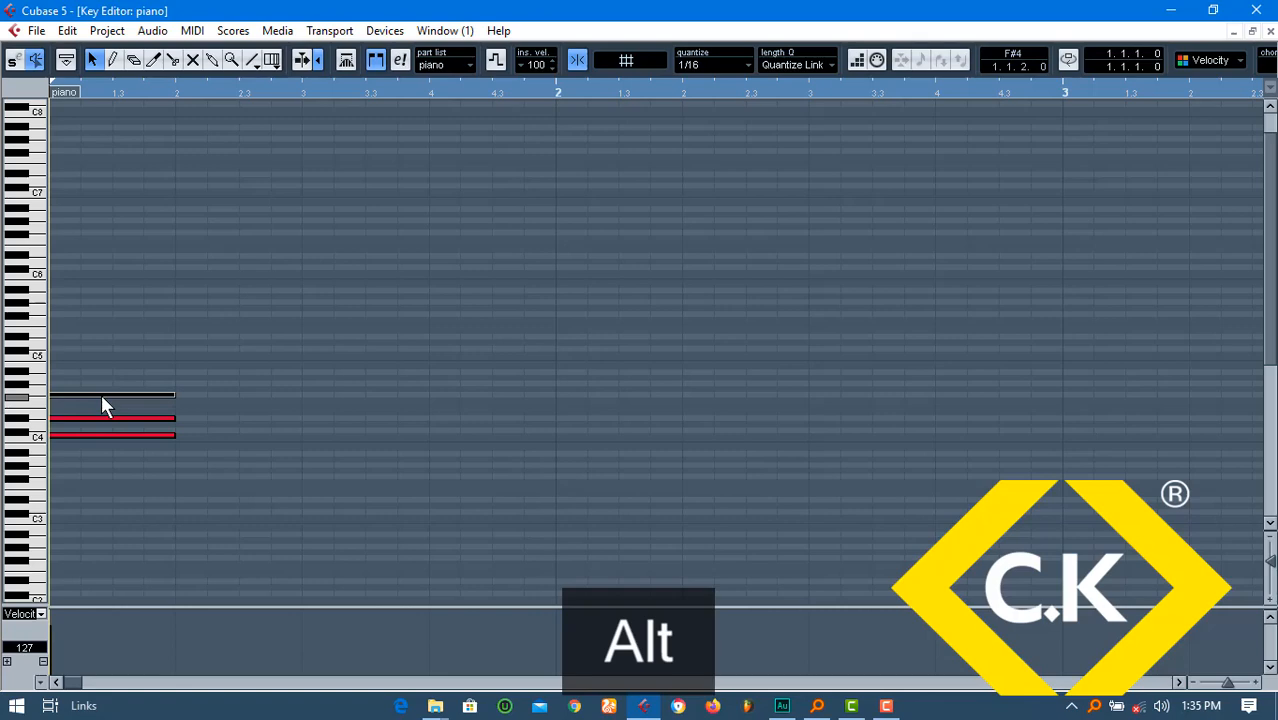
key("Up")
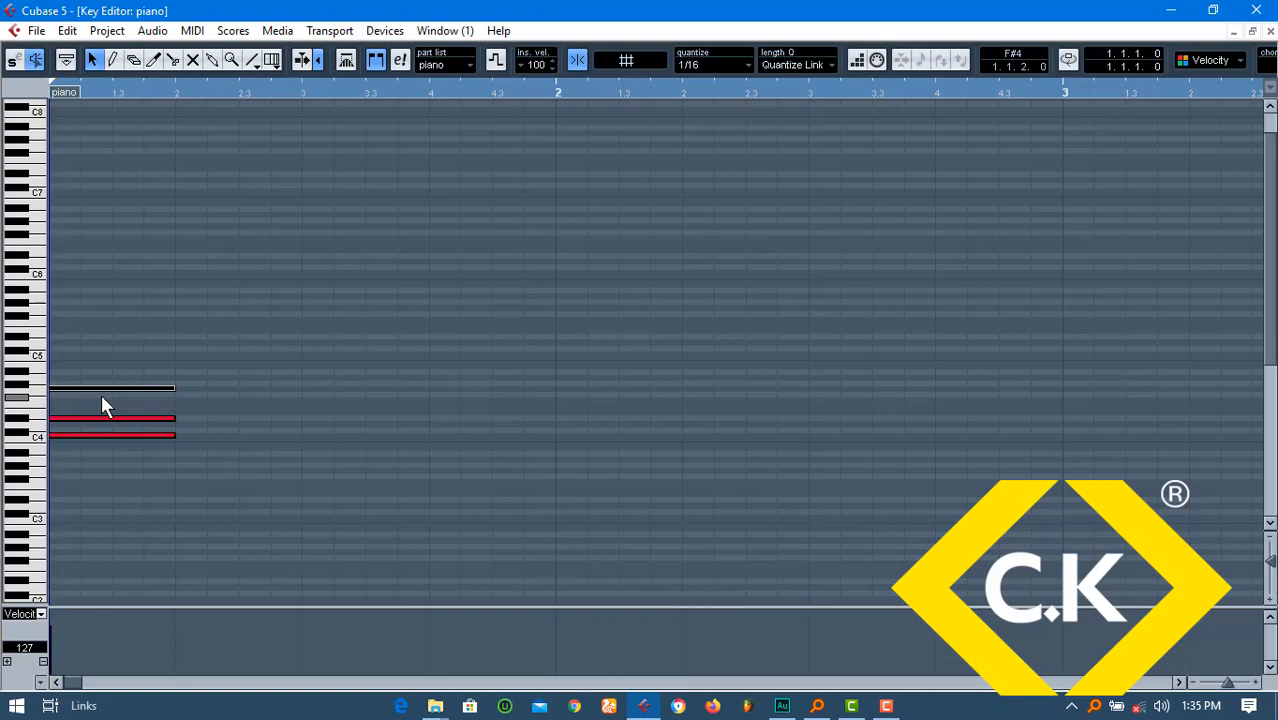
Lengthen the three chord notes to two beats and duplicate the chord to beat 3 of bar 1
left_click_drag(212, 500, 145, 383)
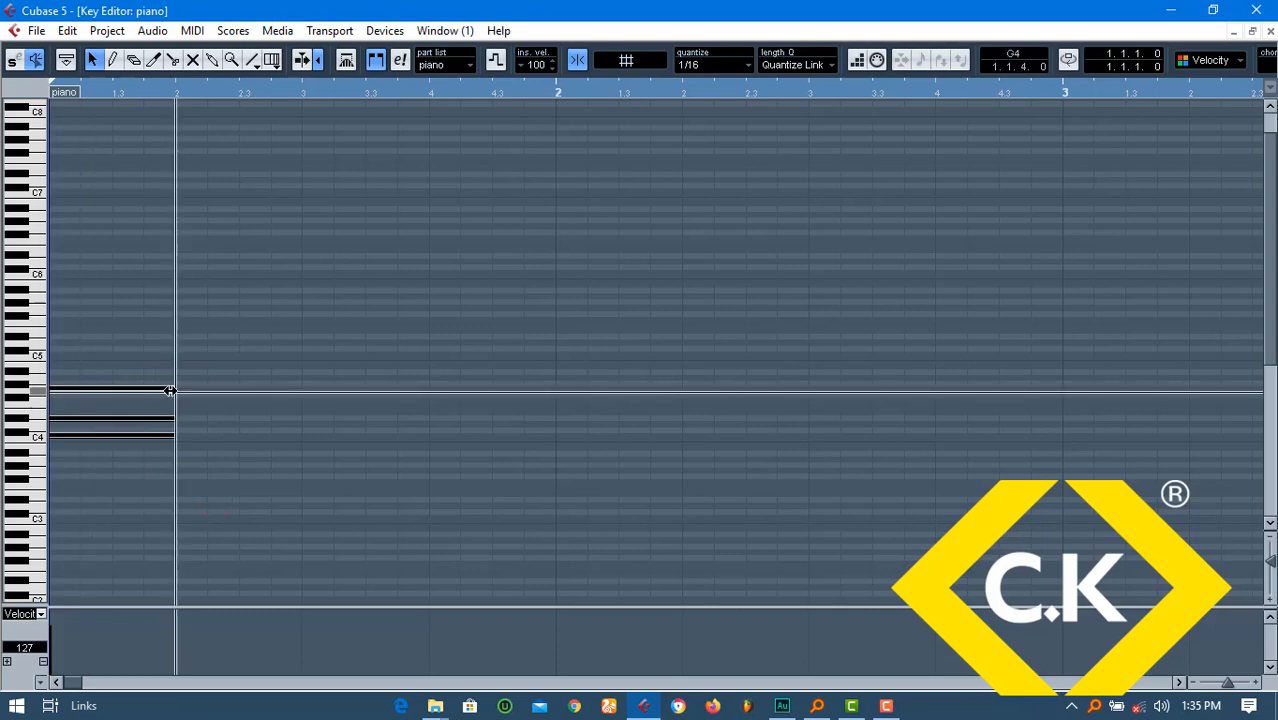
left_click_drag(170, 390, 286, 376)
key("ctrl+d")
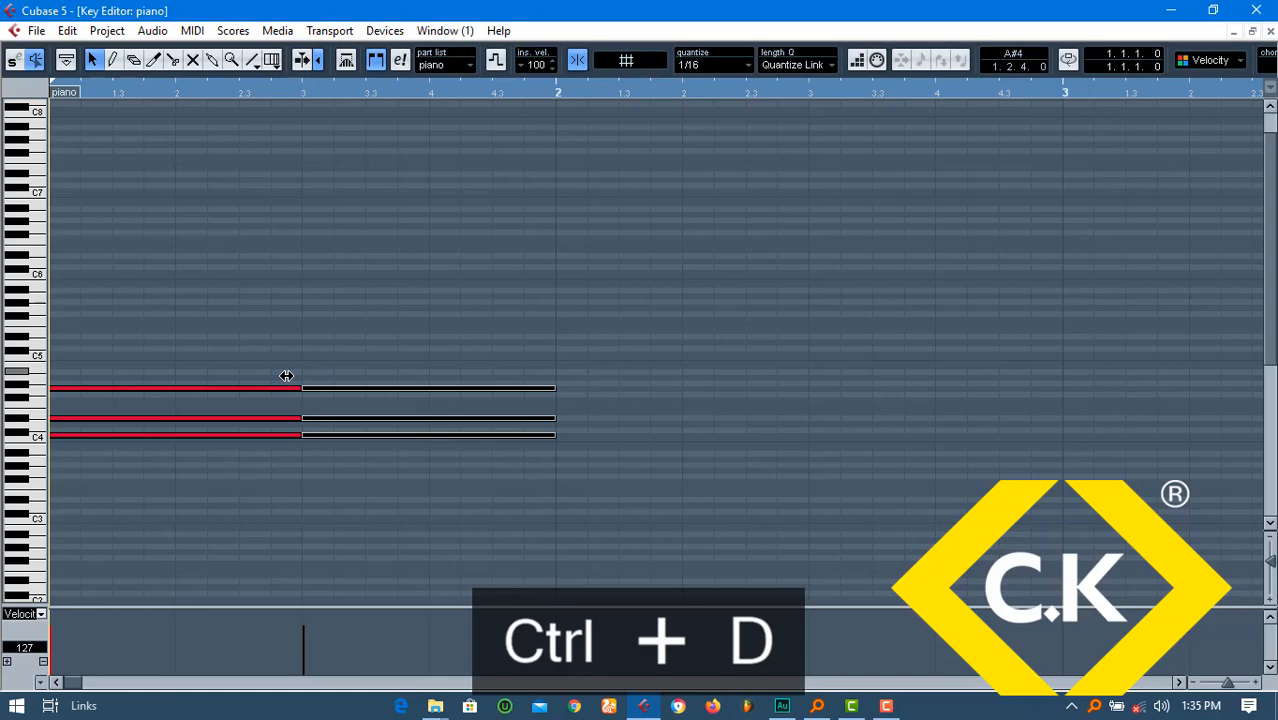
Transpose the chord on beat 3 of bar 1 down four semitones in total, to G#3, B3 and D#4
key("shift+Down")
key("Up")
key("Up")
key("Up")
key("Up")
key("Up")
key("Up")
key("Up")
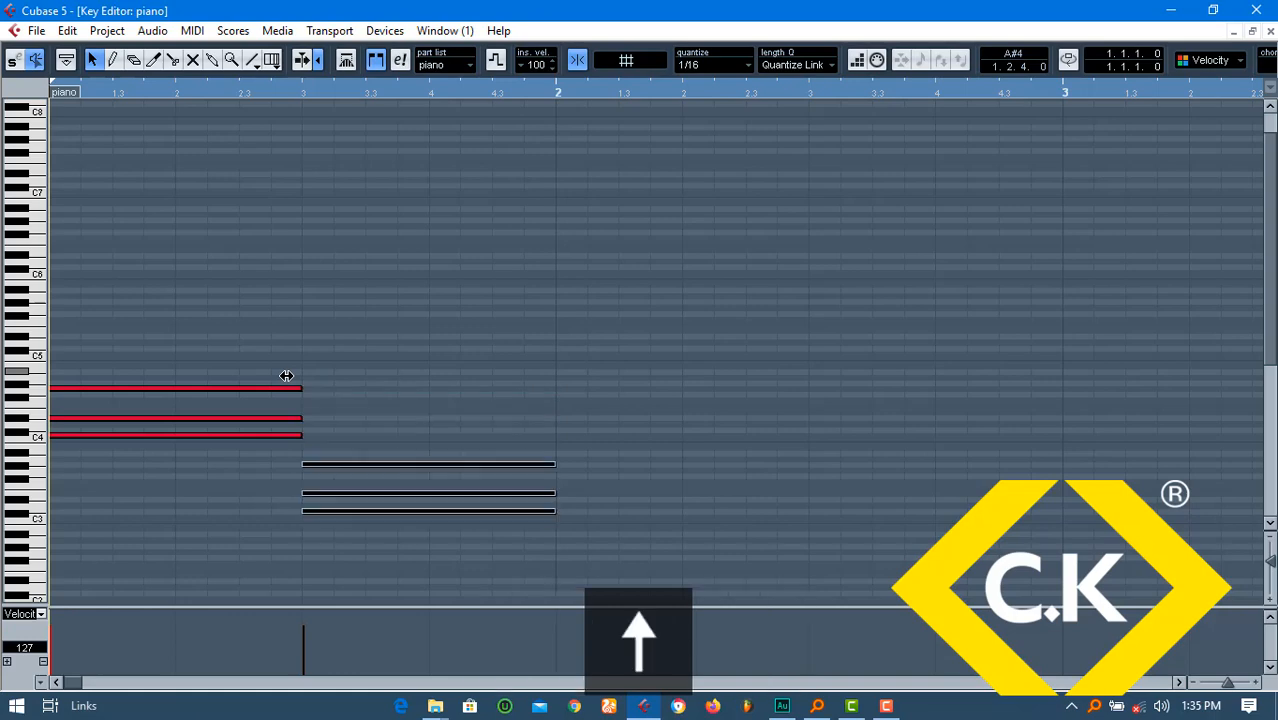
key("Up")
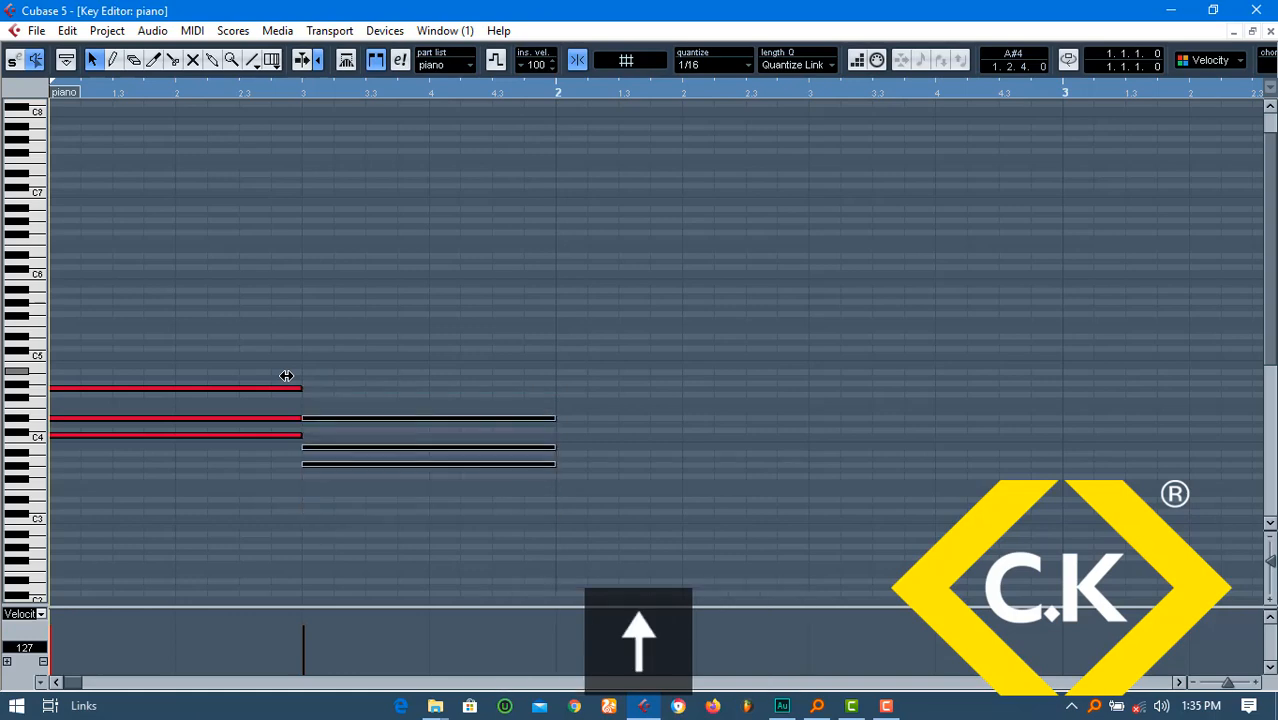
Raise the middle note of the chord on beat 3 of bar 1 to C4
left_click(321, 435)
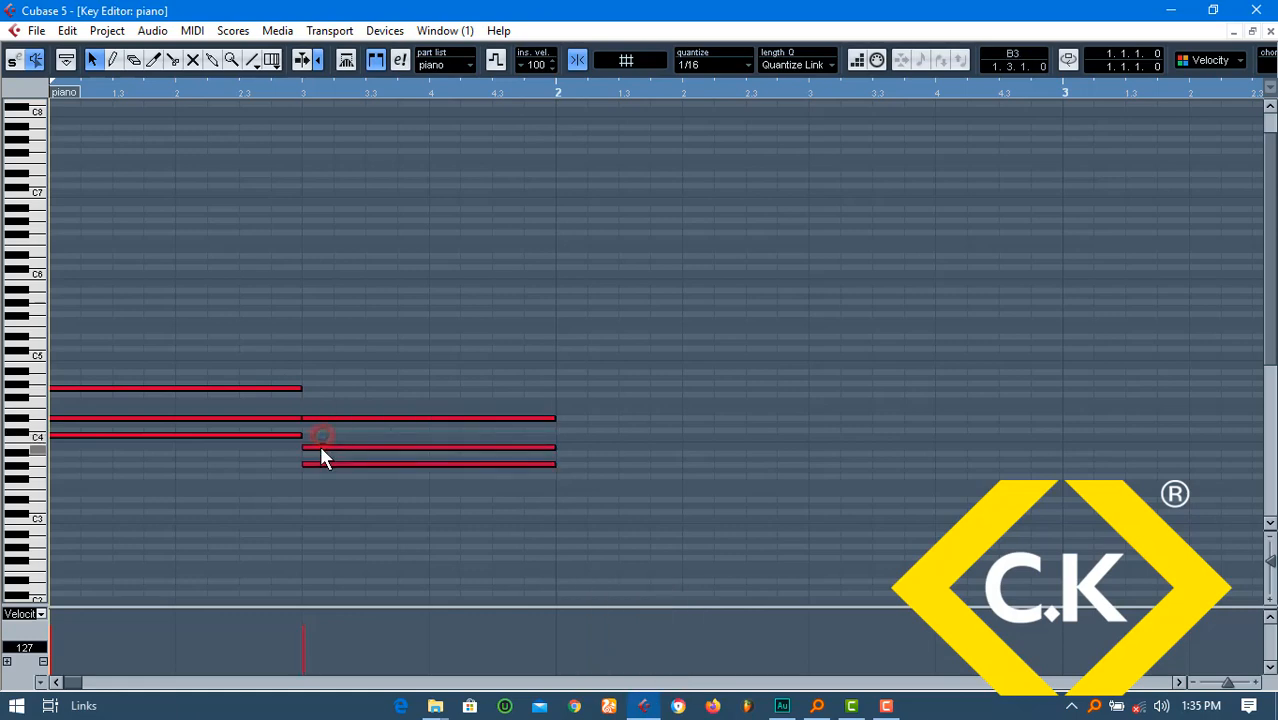
left_click(320, 446)
key("Up")
key("Up")
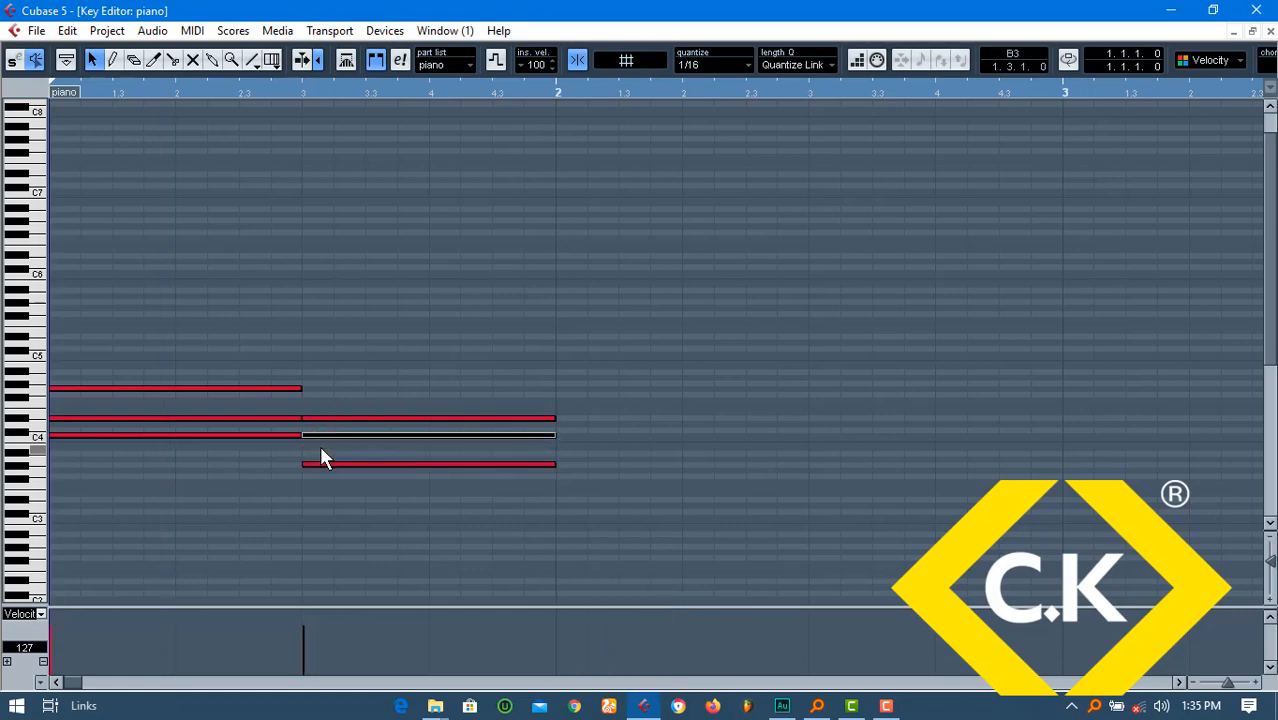
left_click(600, 497)
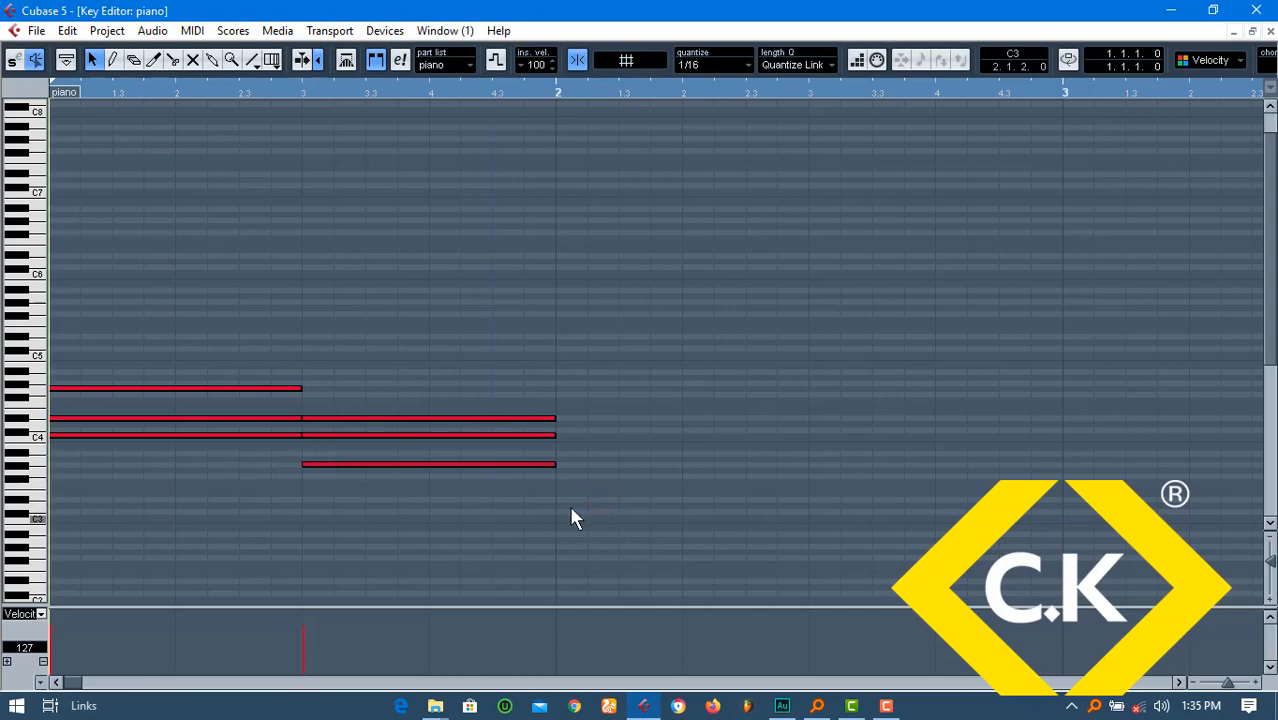
Duplicate the second chord to the start of bar 2 and transpose the copy up seven semitones to D#4, G4 and A#4
left_click_drag(601, 517, 482, 359)
key("ctrl+d")
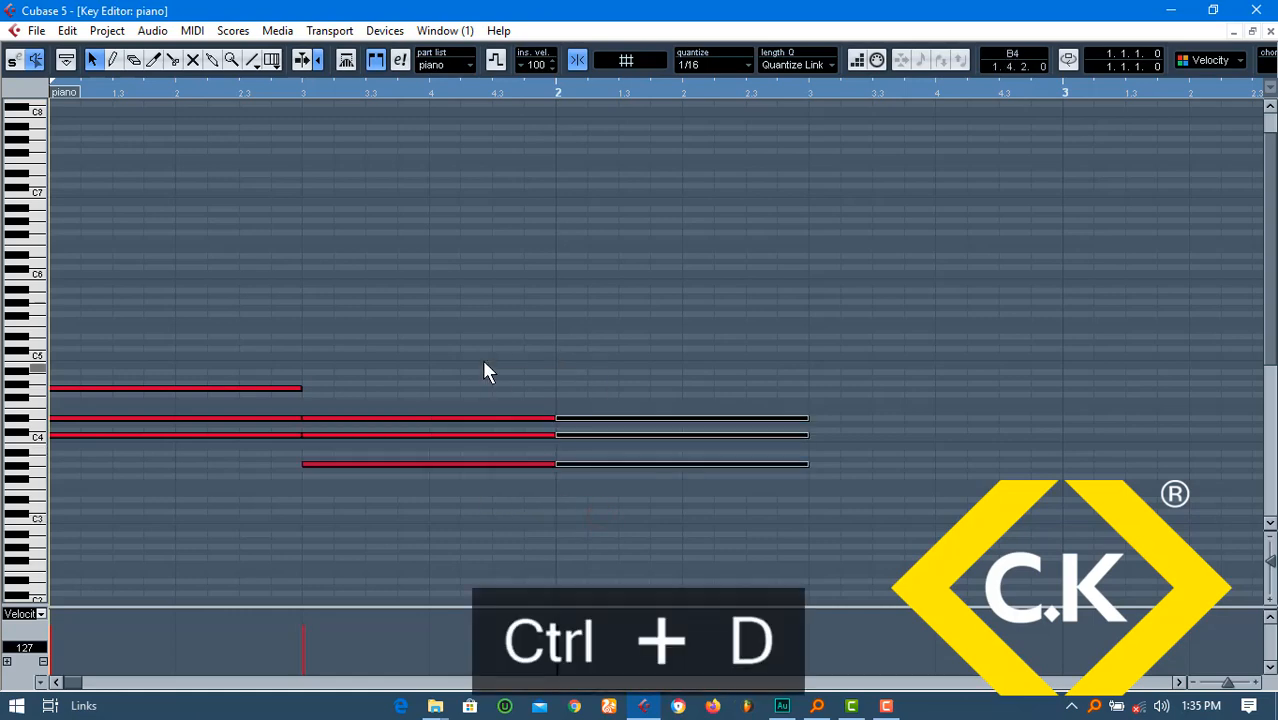
key("Up")
key("Up")
key("Up")
key("Up")
key("Up")
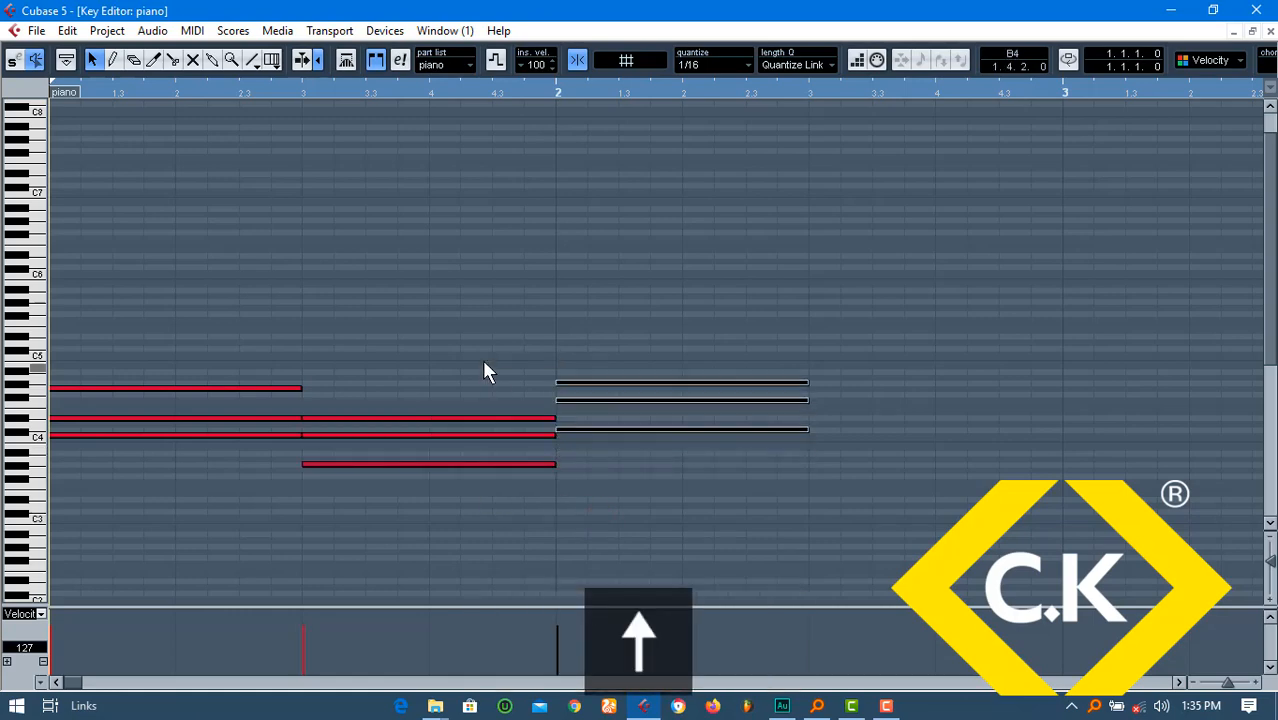
key("Up")
key("Up")
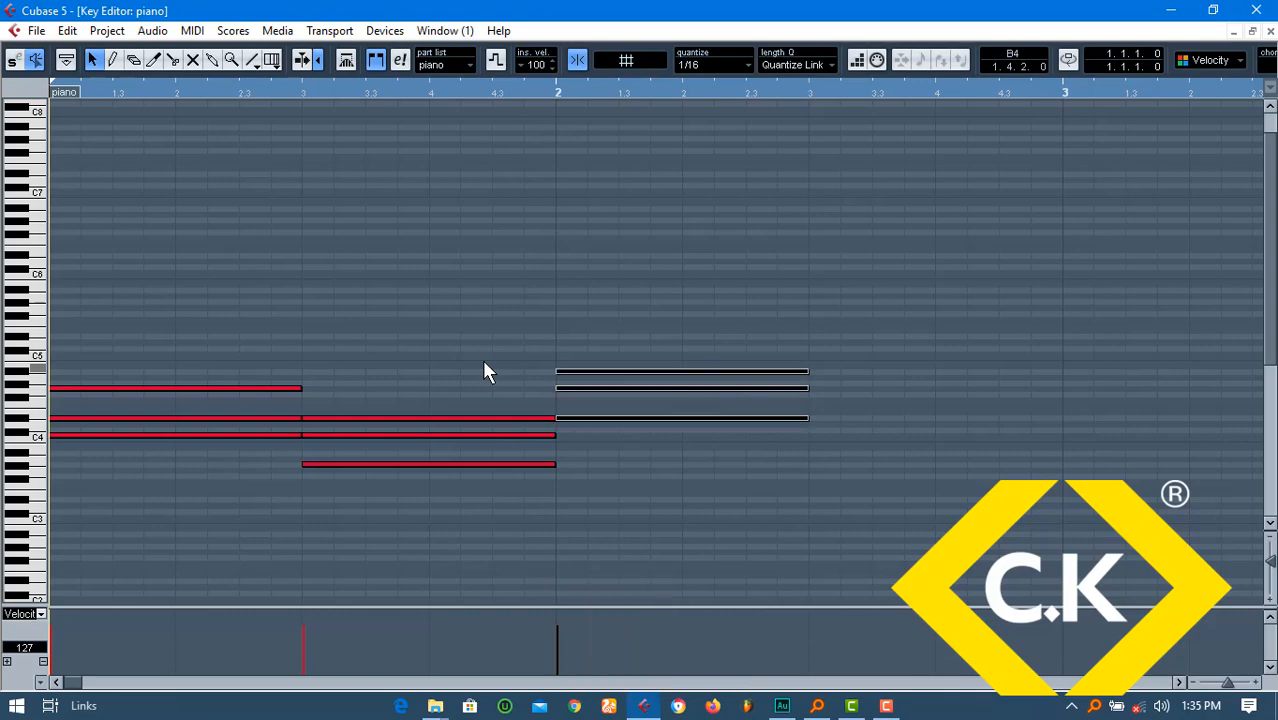
left_click(540, 309)
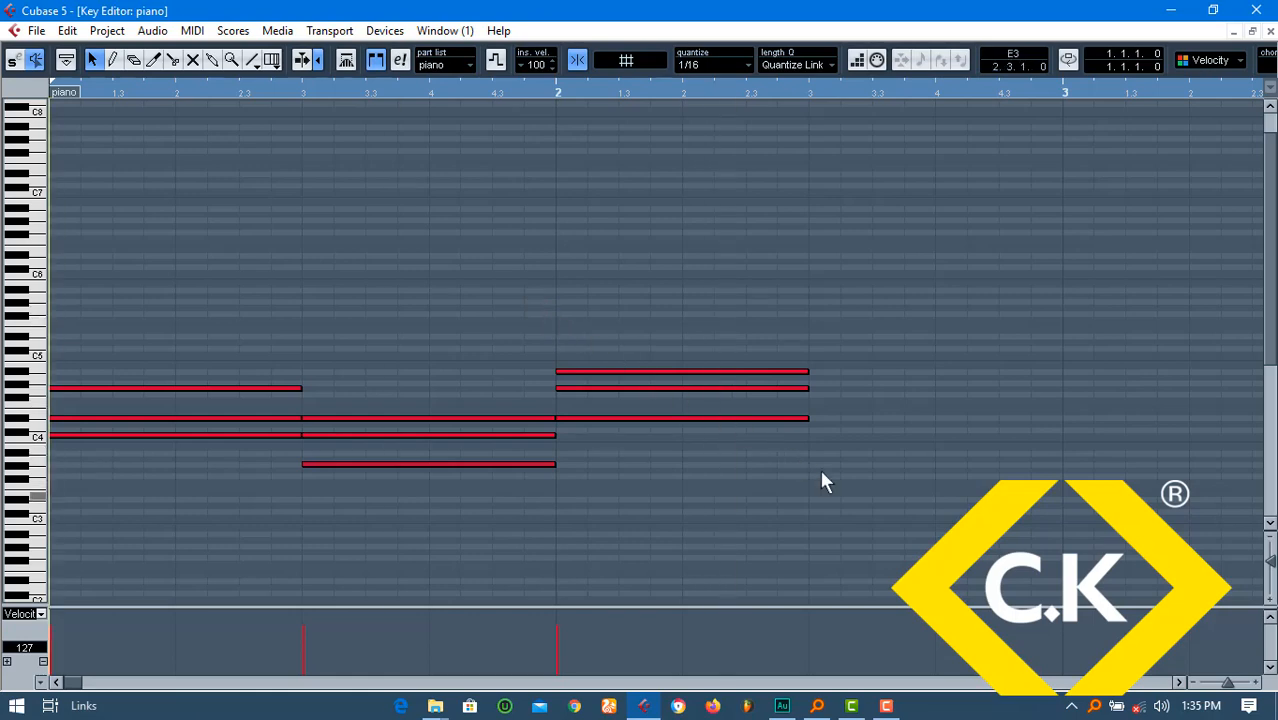
Duplicate the bar 2 chord to beat 3 and transpose the copy down four semitones to B3, D#4 and F#4
left_click_drag(853, 489, 729, 324)
key("ctrl+d")
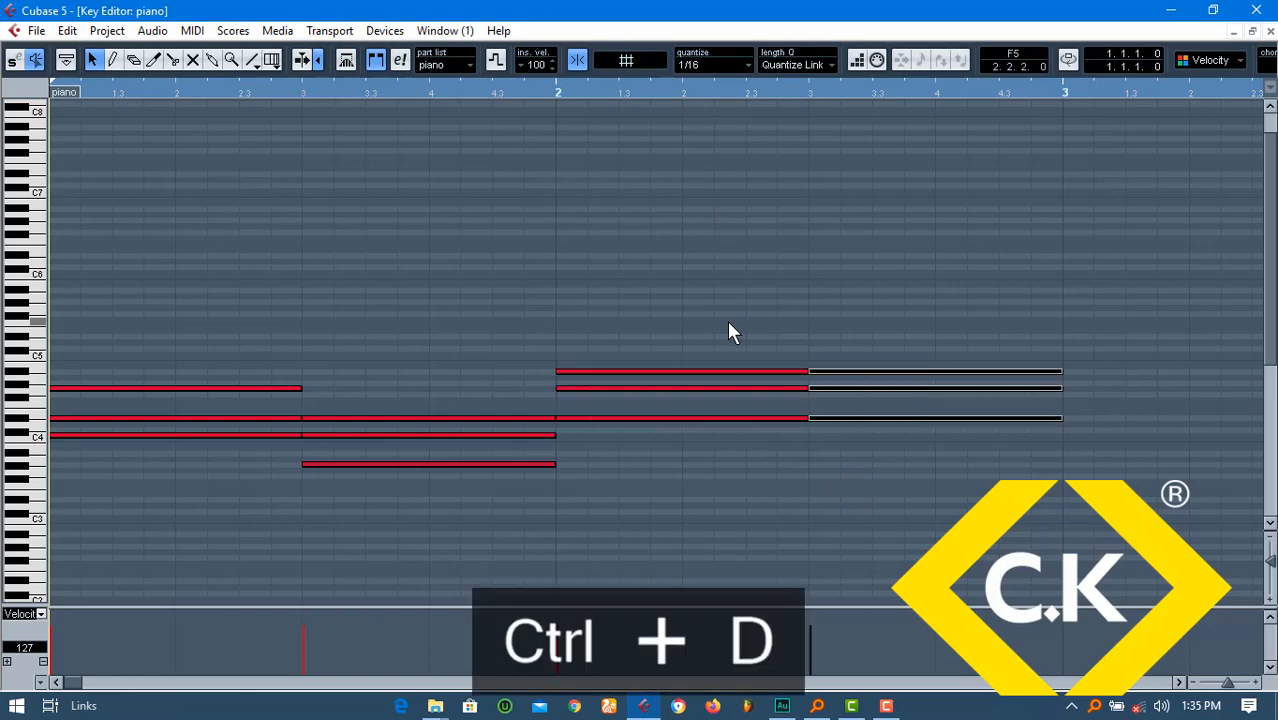
key("Down")
key("Down")
key("Down")
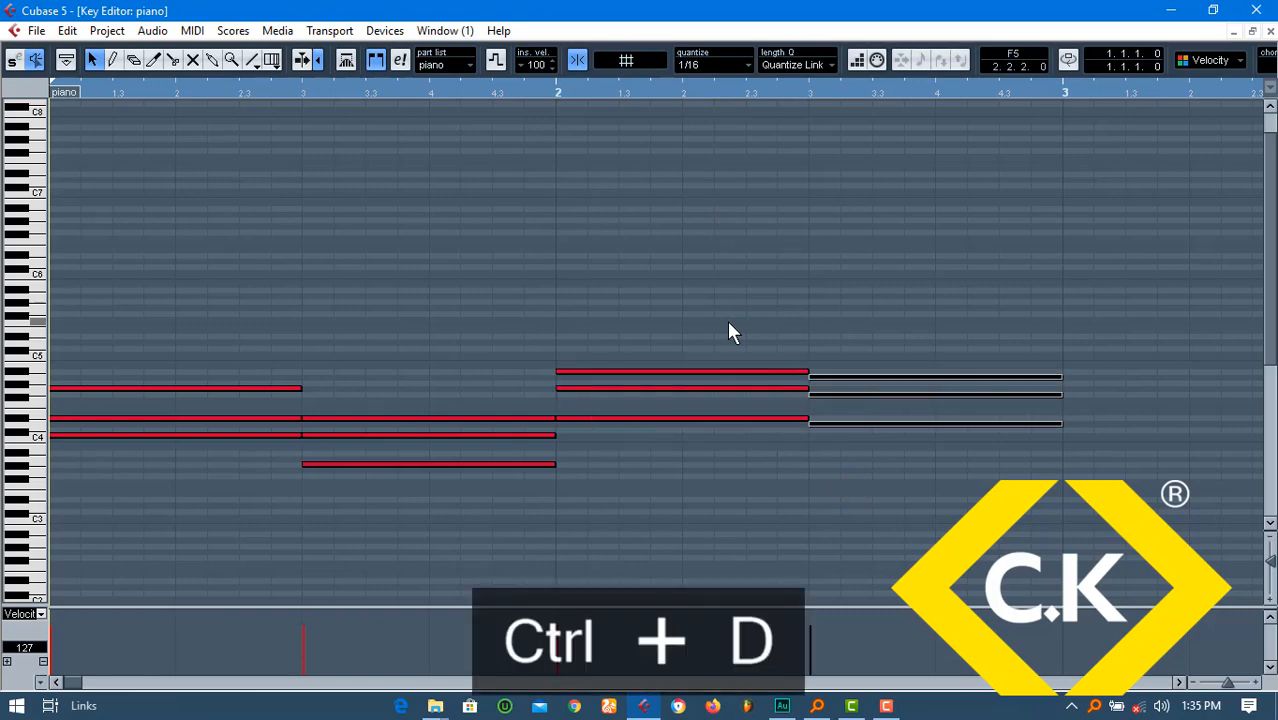
key("Down")
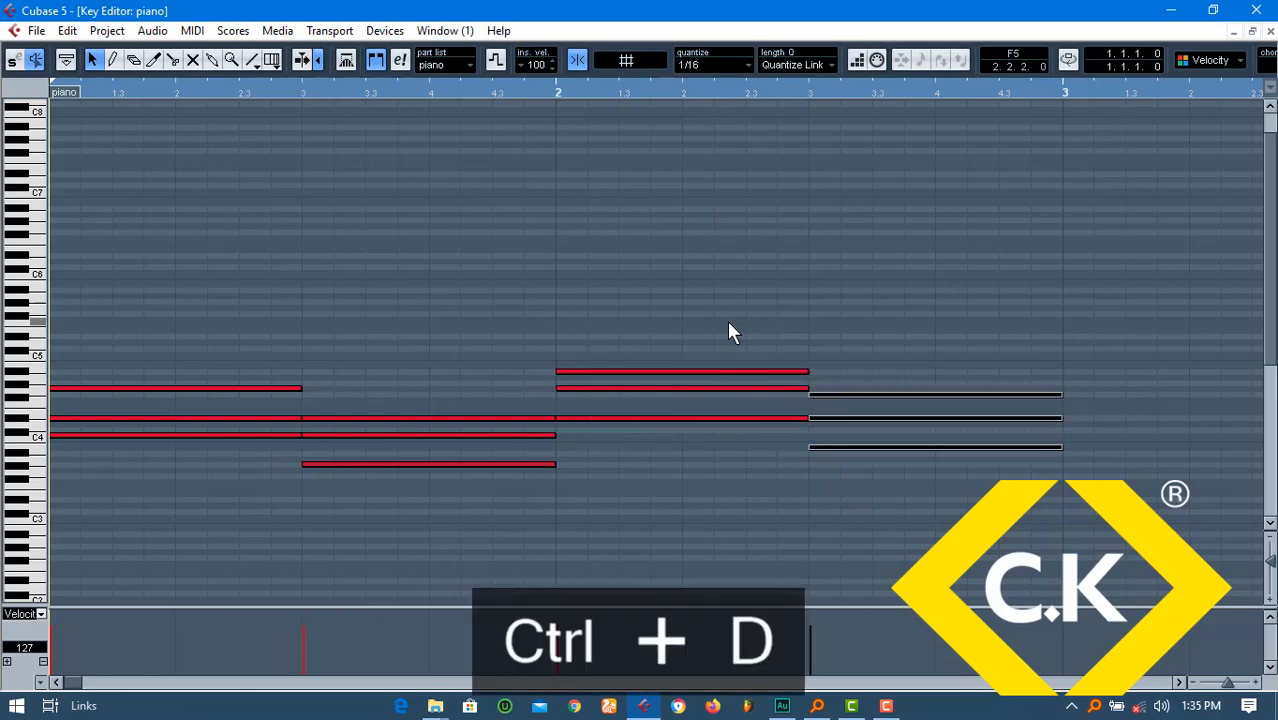
Lower the fourth chord one more semitone to A#3, D4 and F4, and save the project
left_click(785, 171)
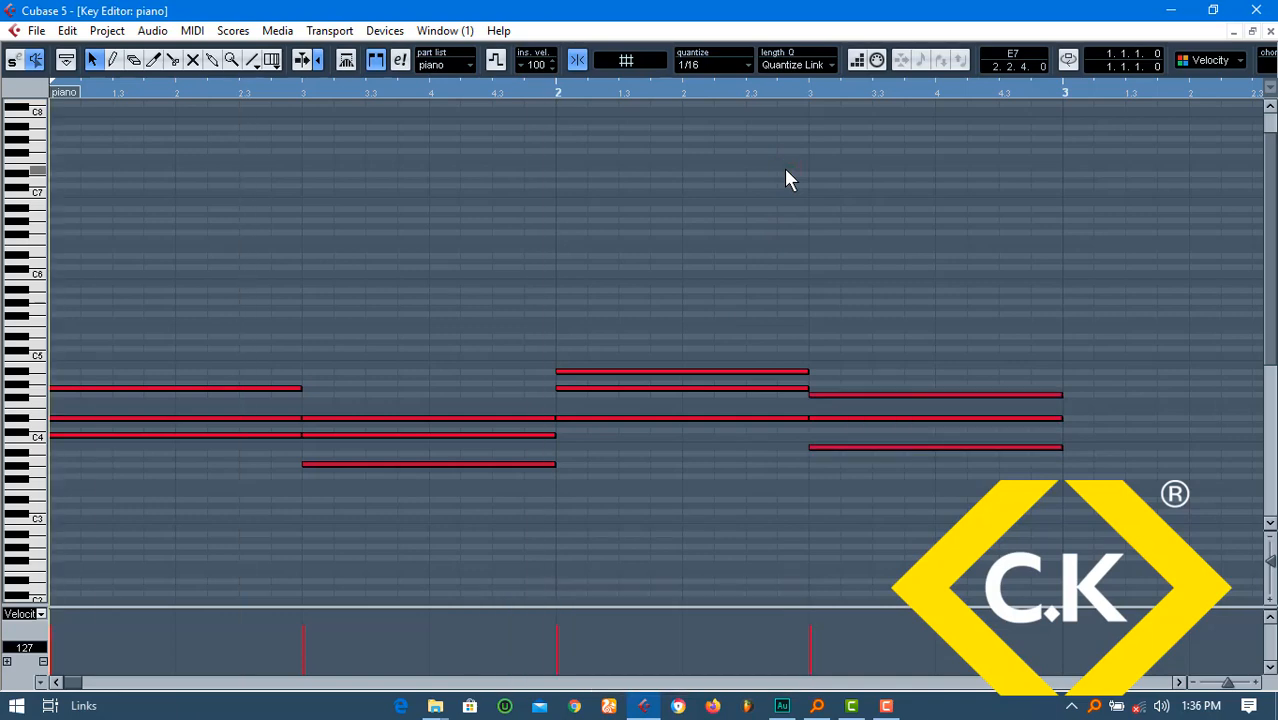
left_click_drag(884, 500, 864, 378)
key("Down")
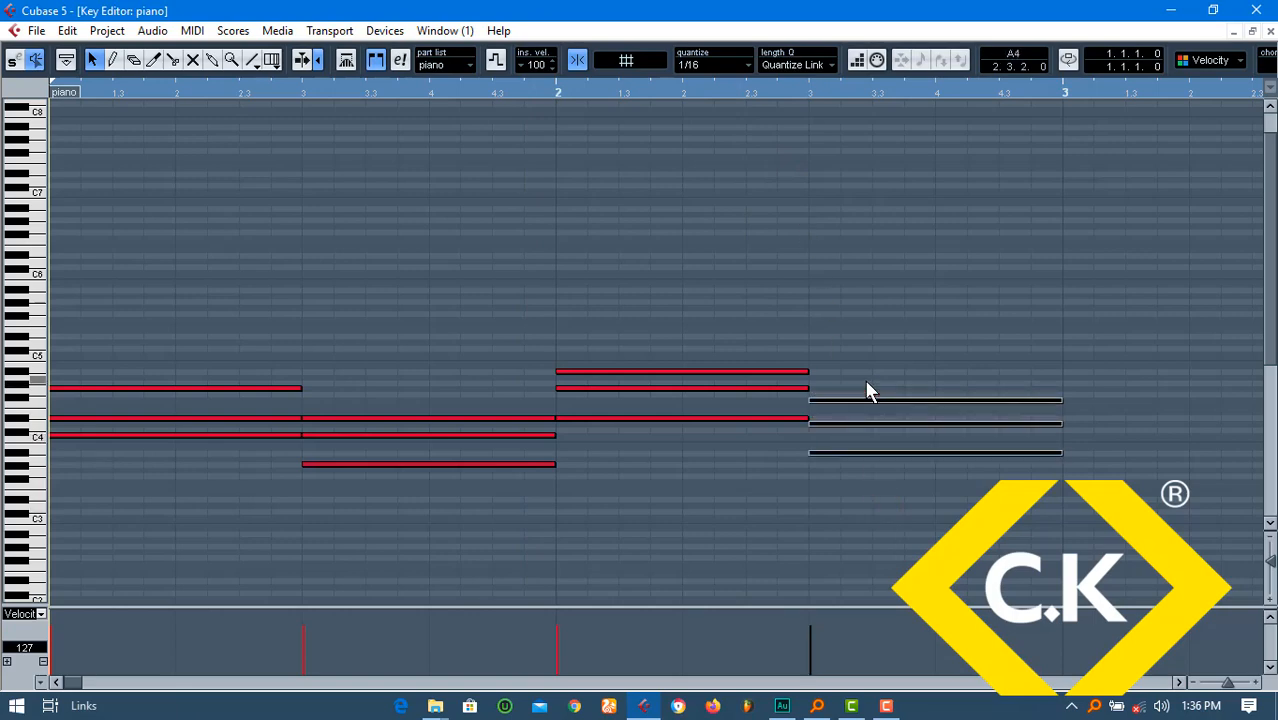
key("ctrl+s")
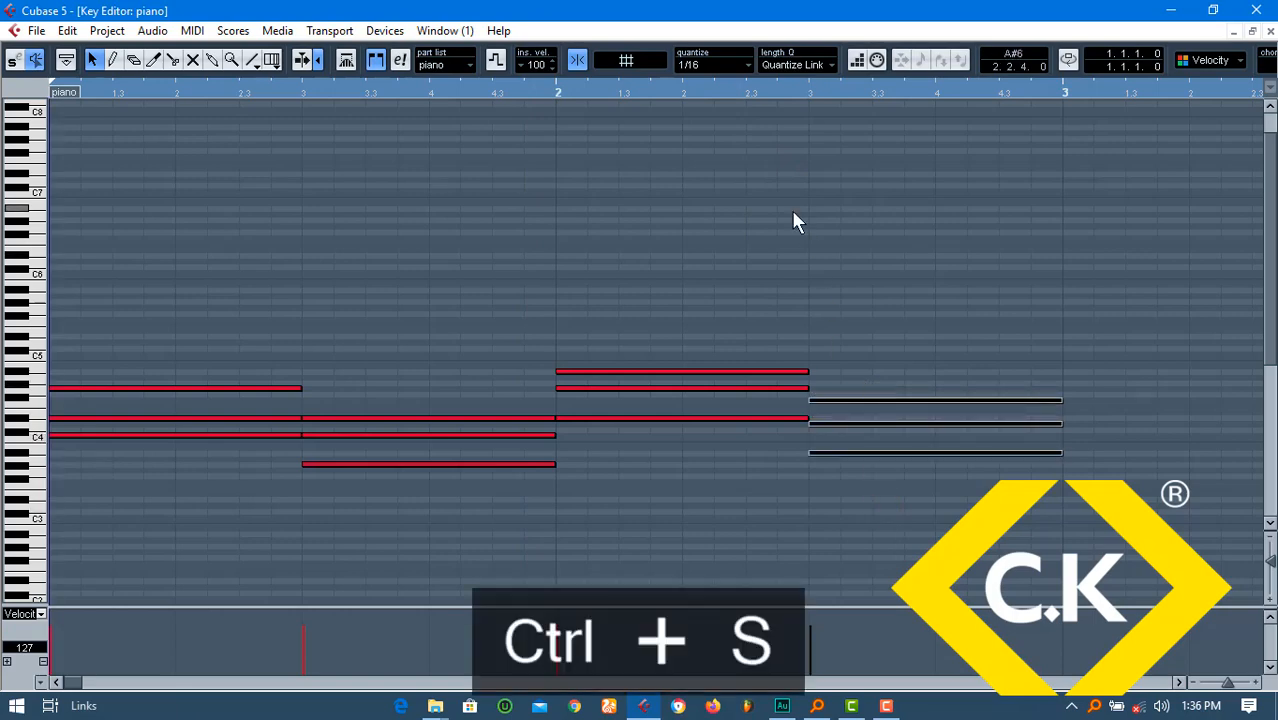
left_click(792, 214)
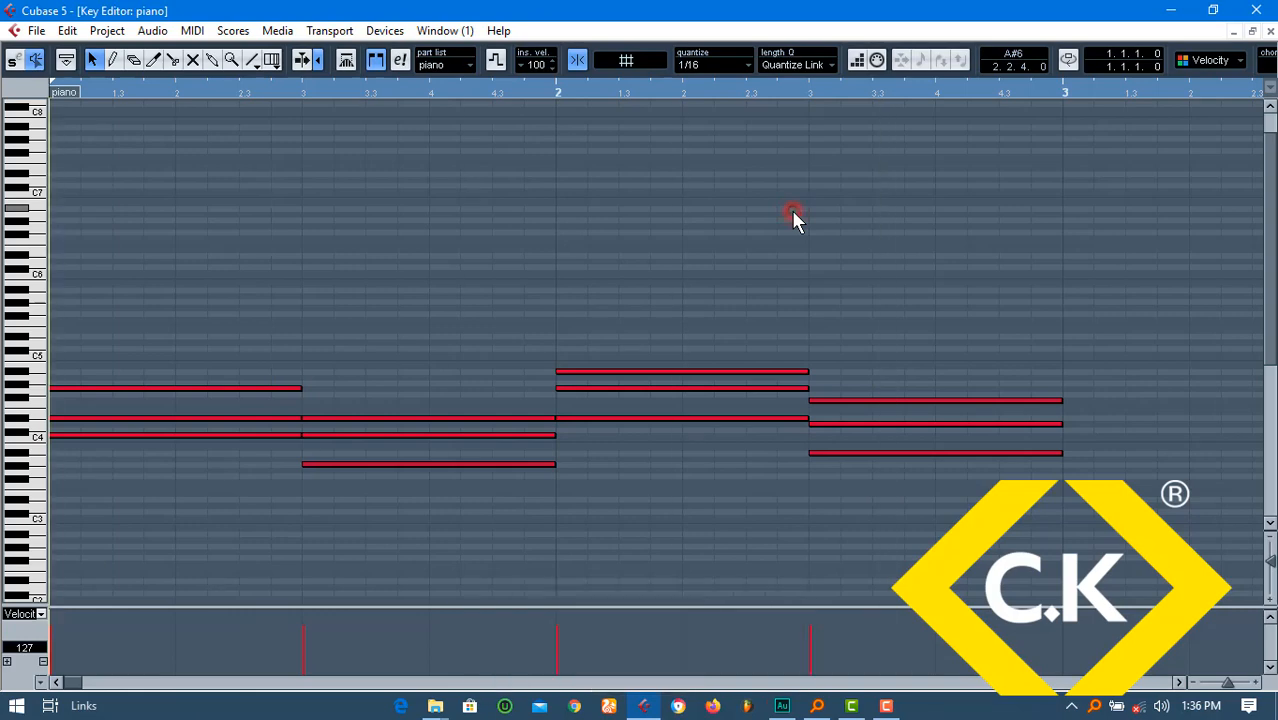
Shorten all four chords to half a beat each
left_click_drag(887, 528, 72, 212)
left_click_drag(299, 387, 116, 392)
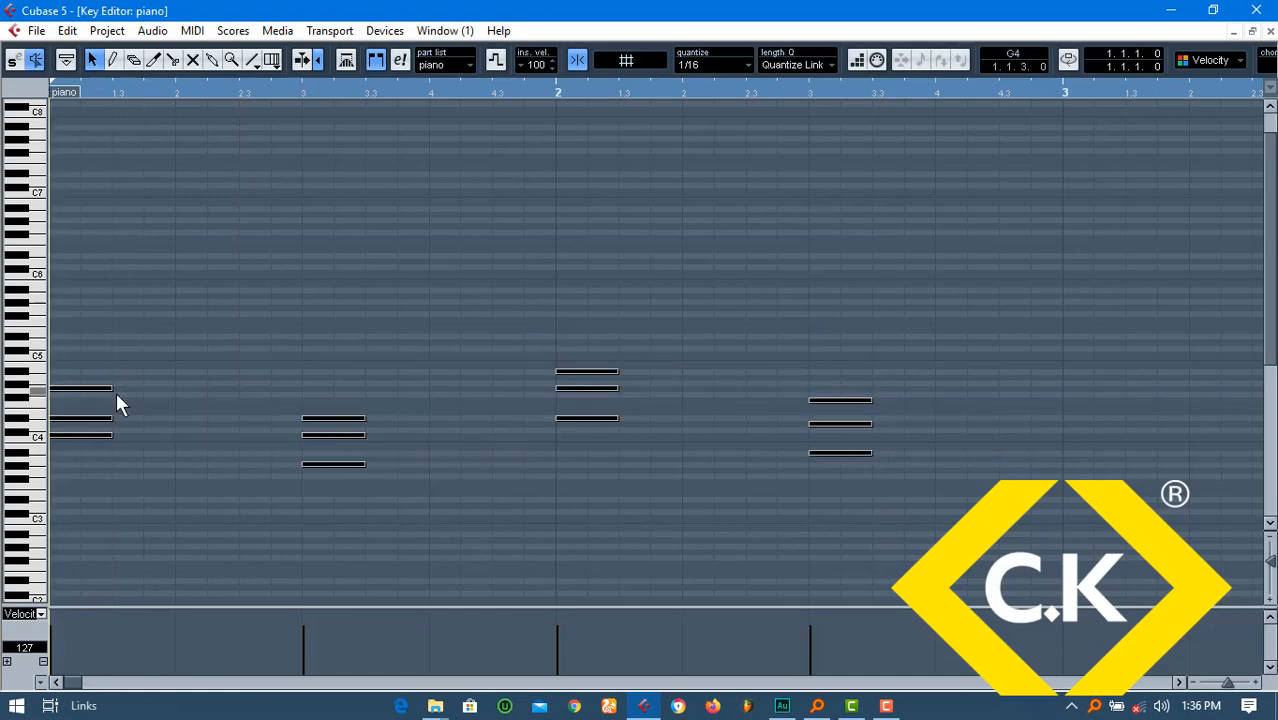
mouse_move(116, 392)
left_mouse_down()
mouse_move(105, 385)
mouse_move(136, 386)
left_mouse_up()
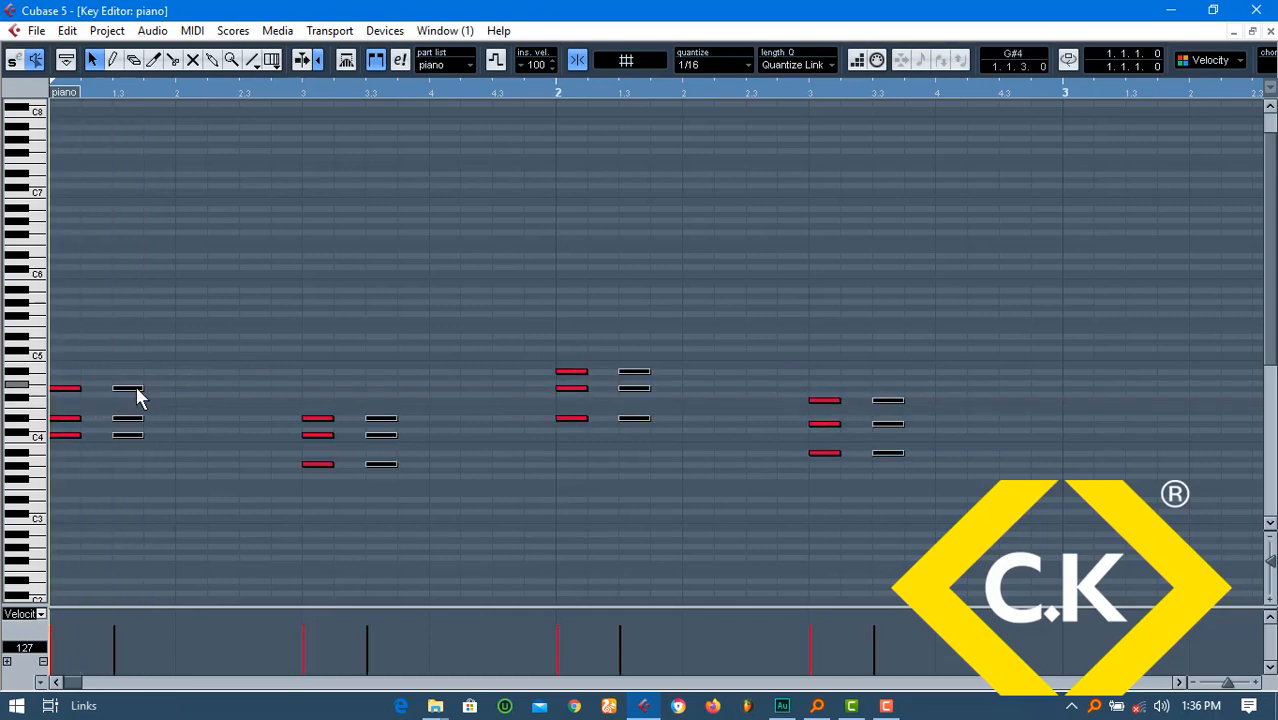
key("ctrl+z")
key("ctrl+z")
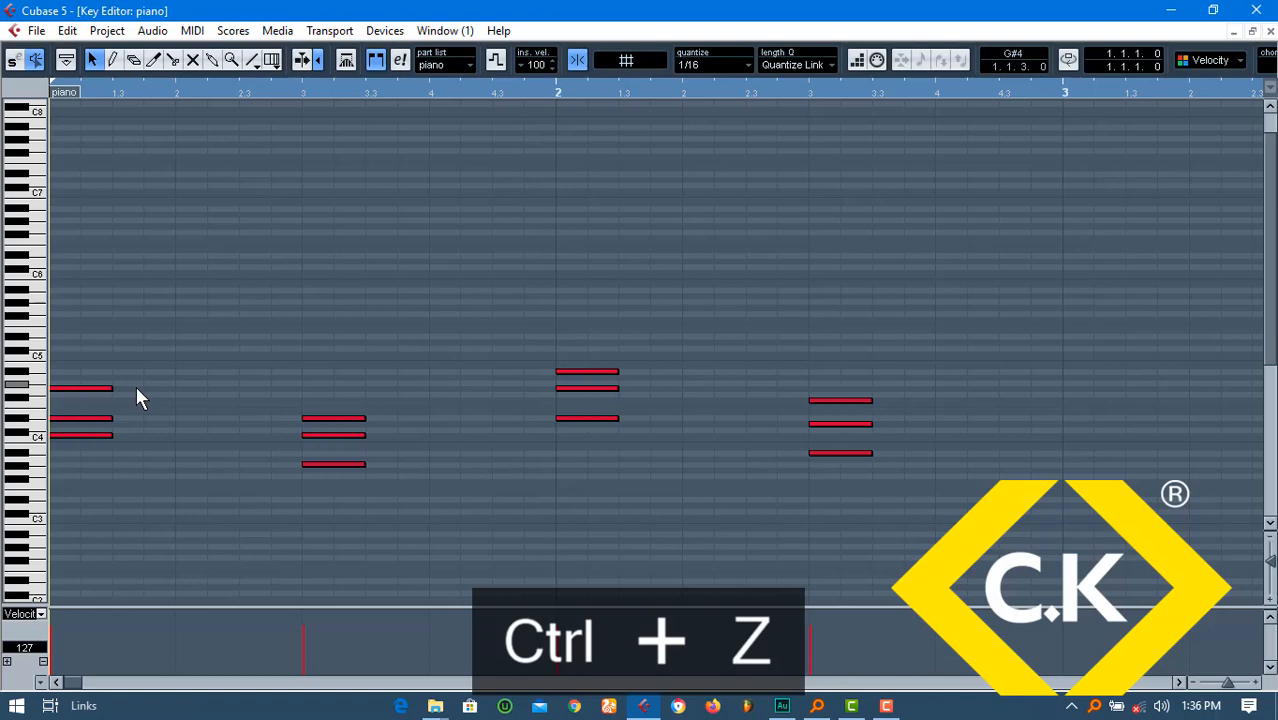
Copy all four chords so that each repeats three sixteenths after its start, with the first copy at 1.1.4.0
key("ctrl+a")
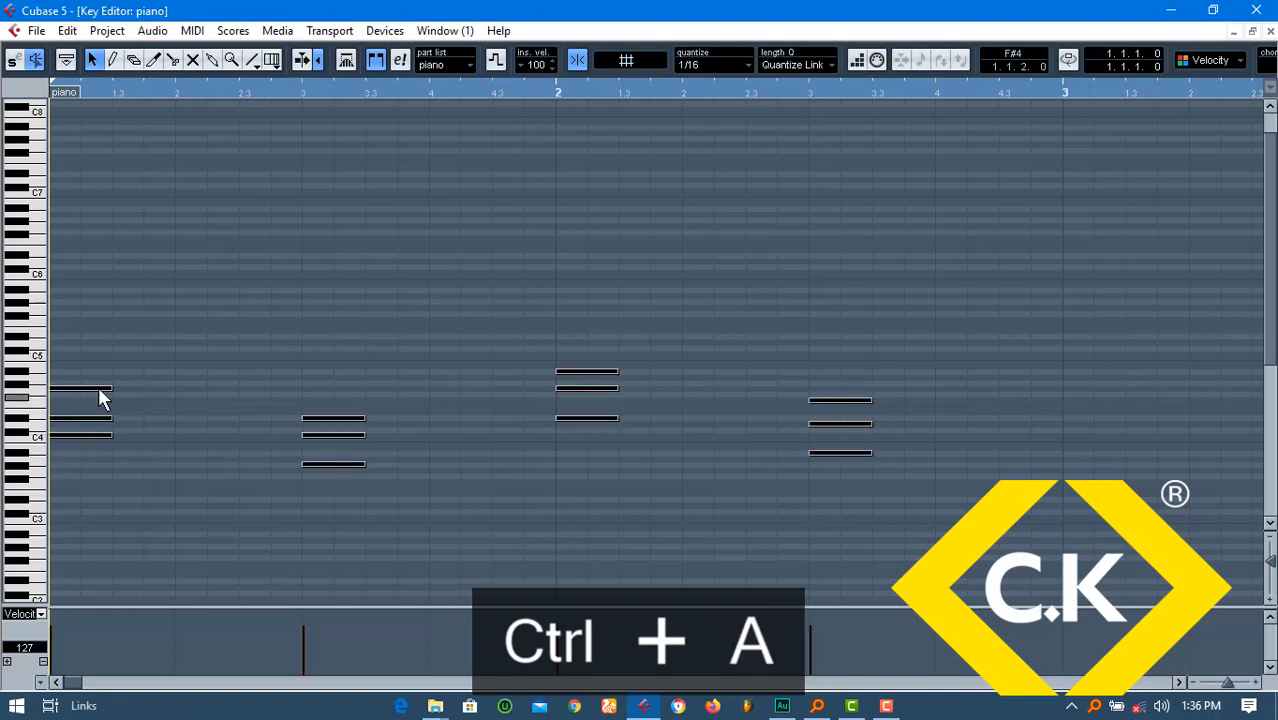
left_click_drag(130, 387, 222, 388)
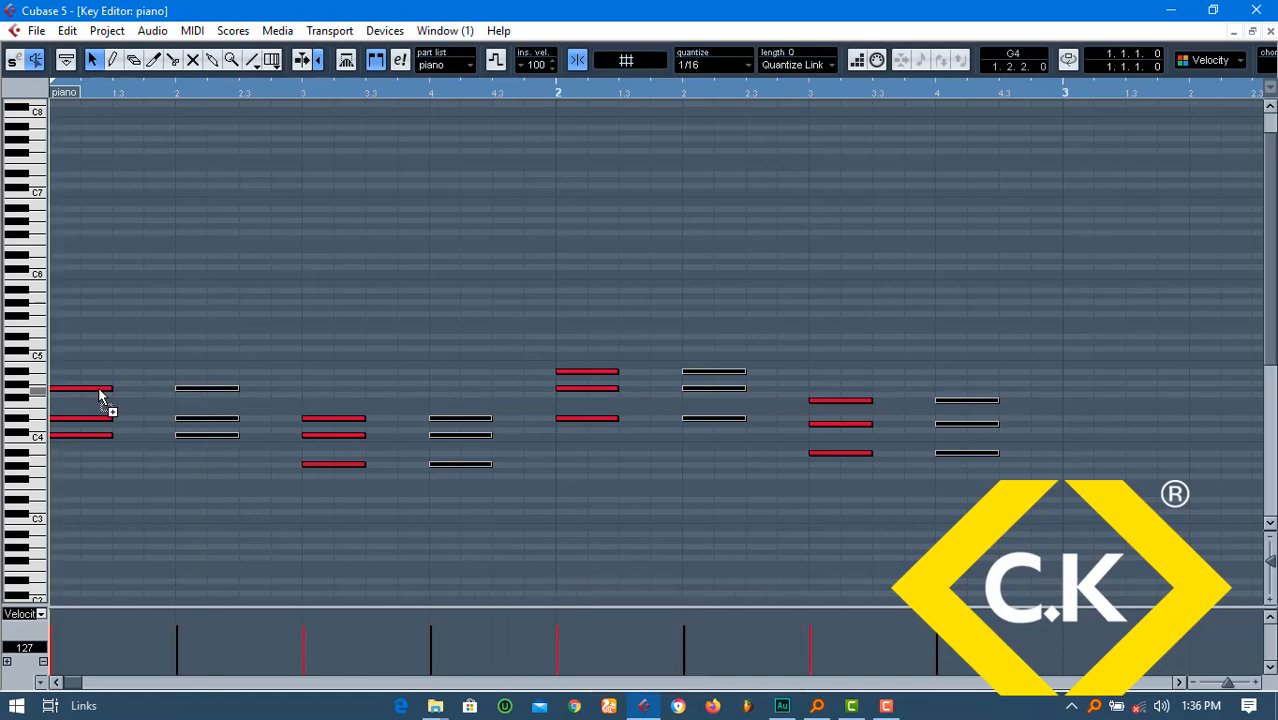
left_click_drag(211, 390, 193, 388)
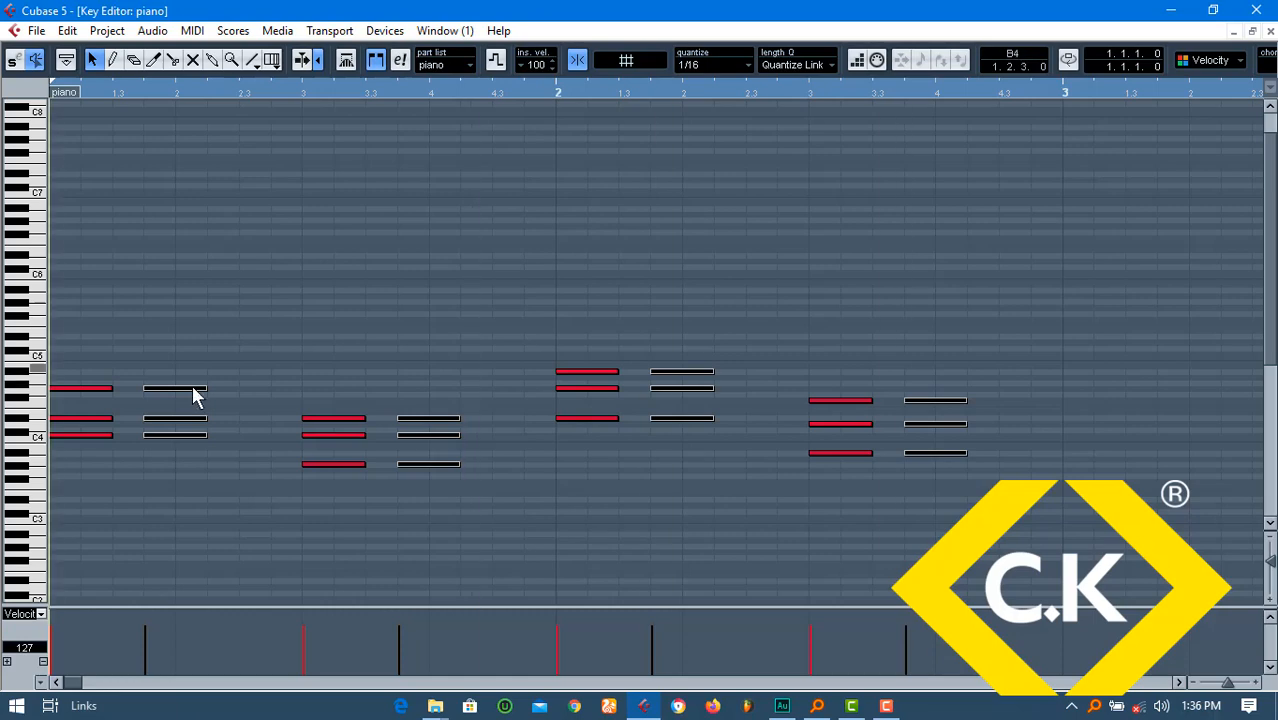
left_click(478, 348)
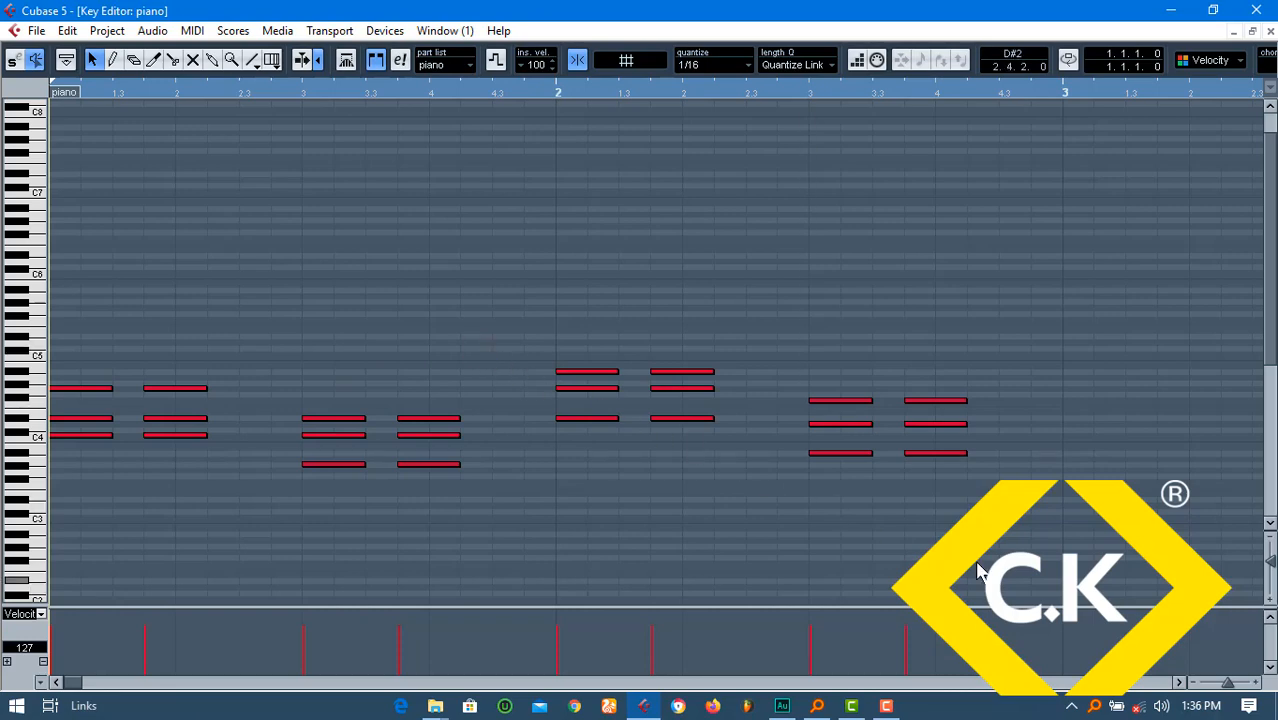
Duplicate the whole two-bar chord pattern and shift the copy to start at bar 3
left_click_drag(977, 561, 114, 258)
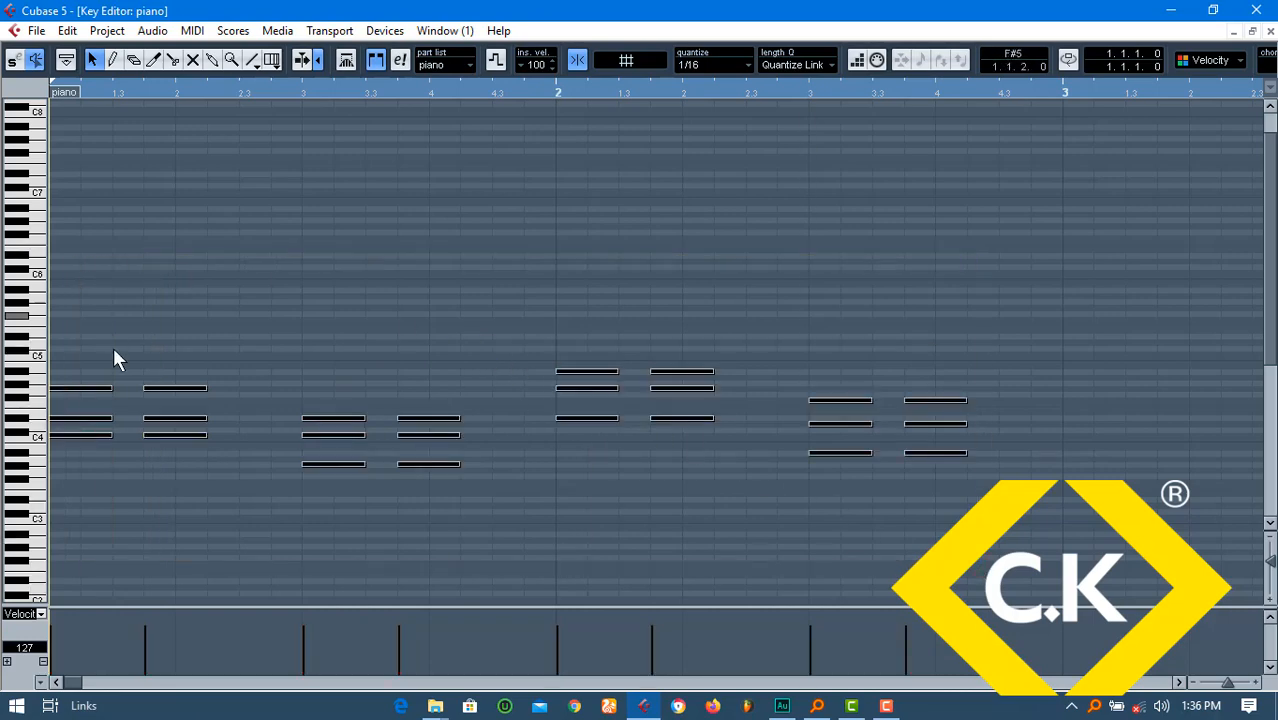
key("ctrl+d")
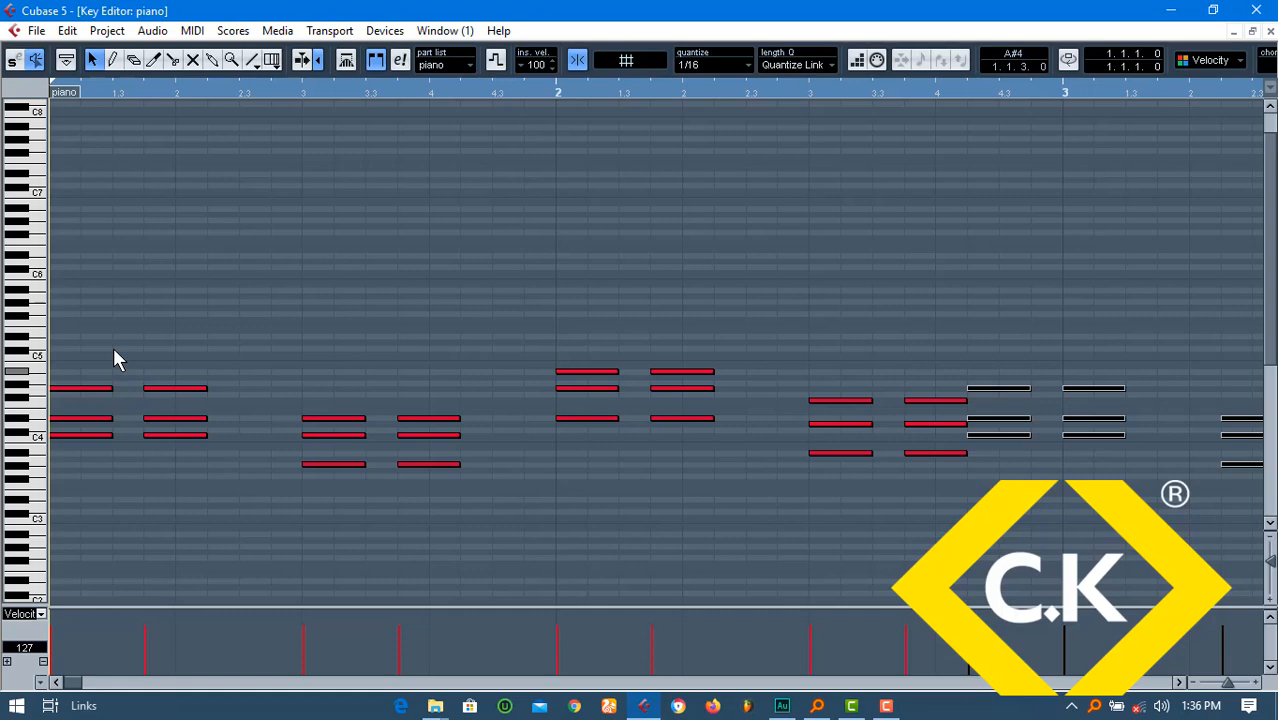
key("ctrl+Right")
key("ctrl+Right")
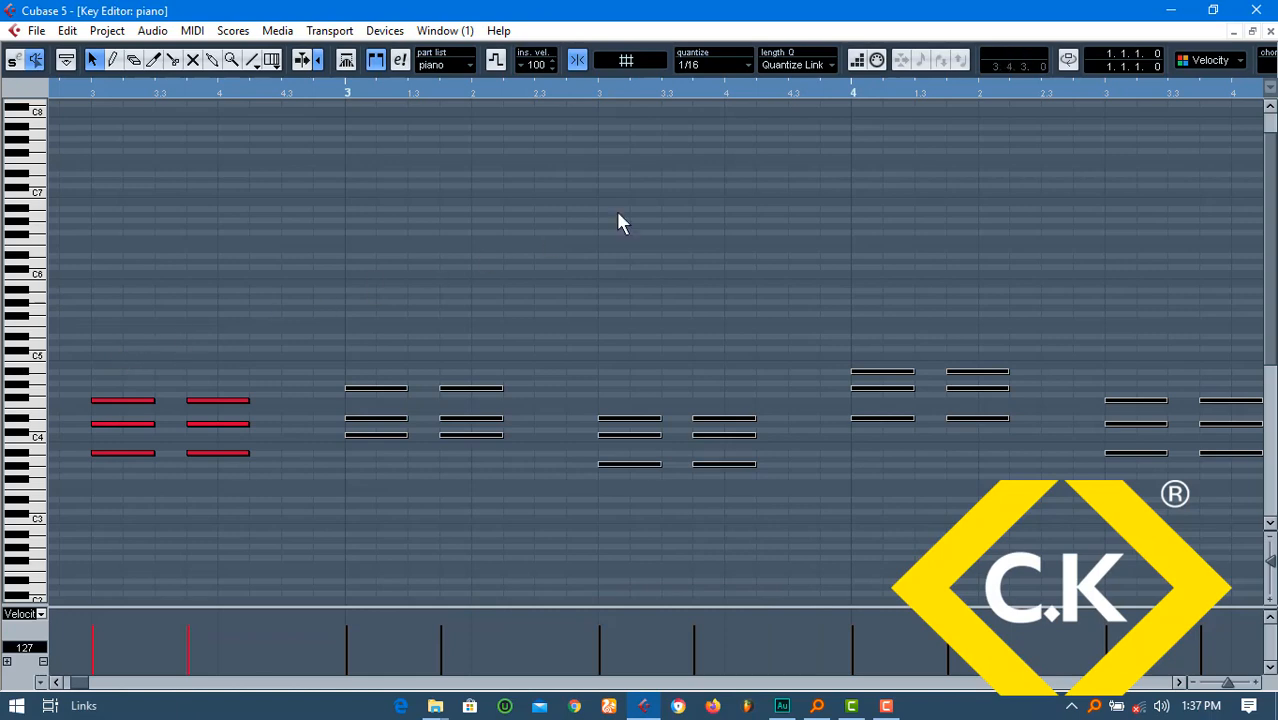
Close the piano part's note editor, clear the selection in the project and save it
left_click(1270, 32)
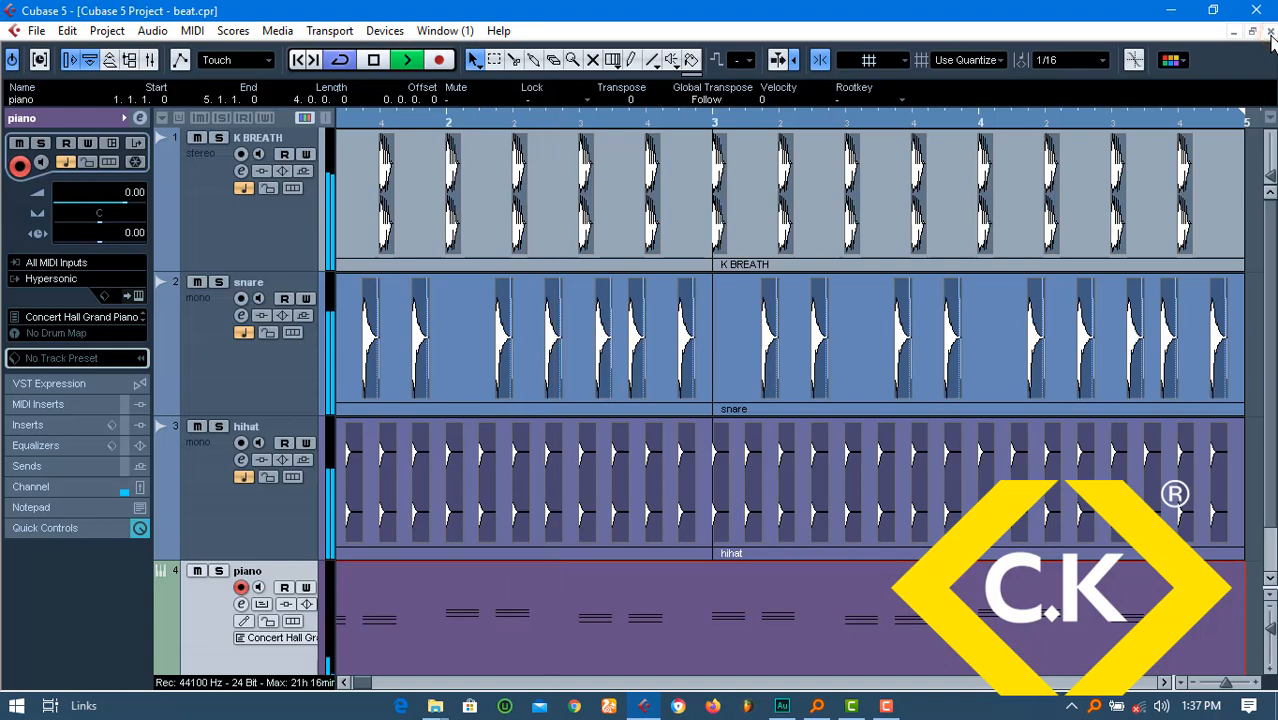
scroll(1256, 357, "down", 1)
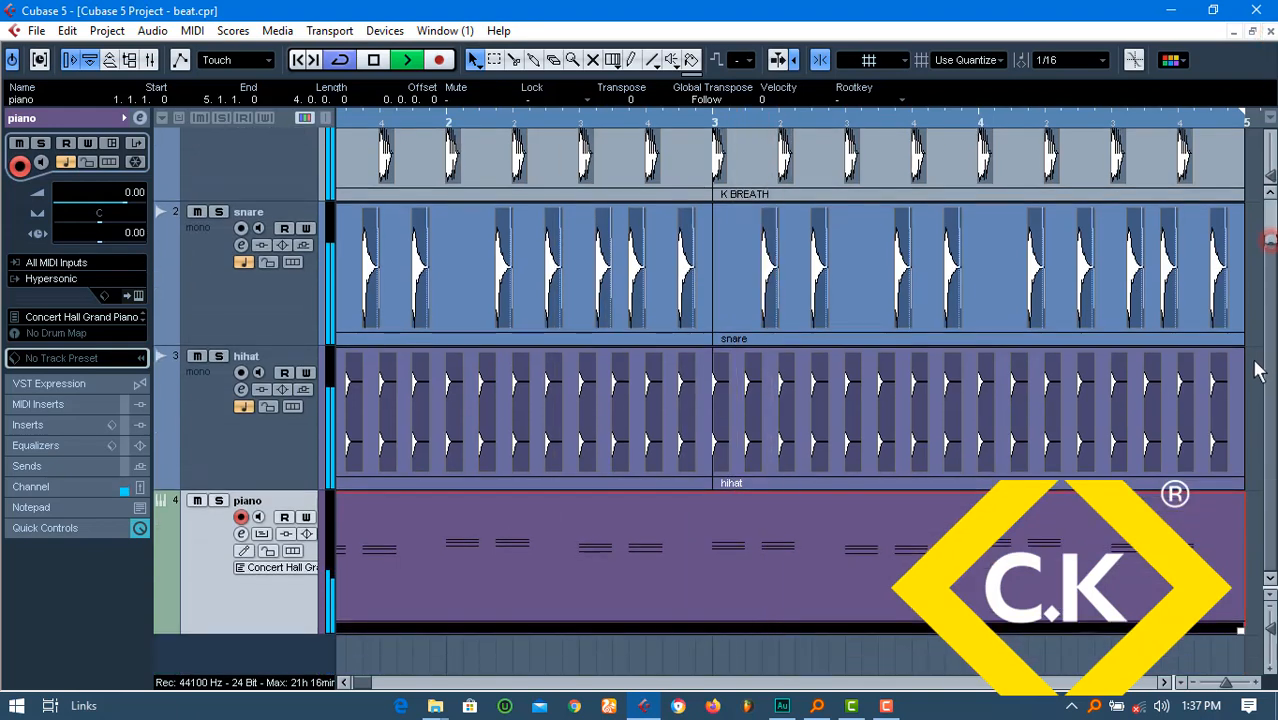
left_click(1250, 405)
key("ctrl+s")
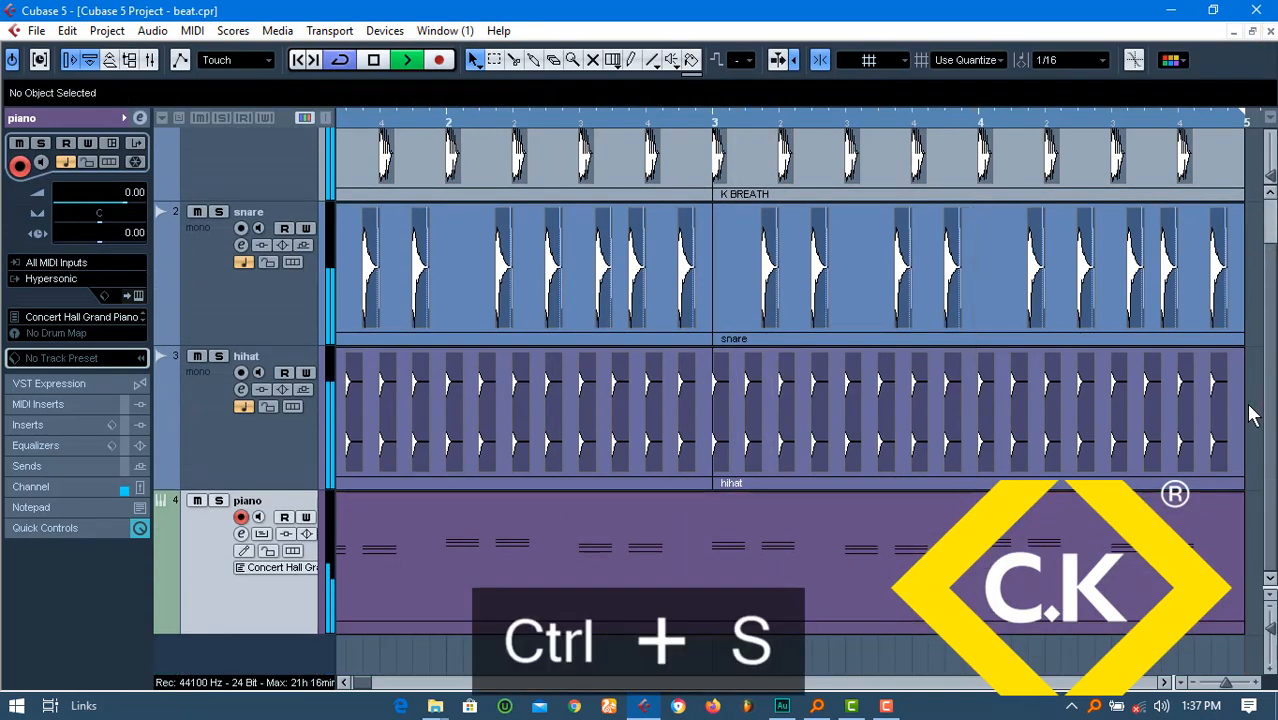
Transpose all notes of the piano part down one octave, return to the project, stop playback and save
double_click(821, 503)
key("ctrl+a")
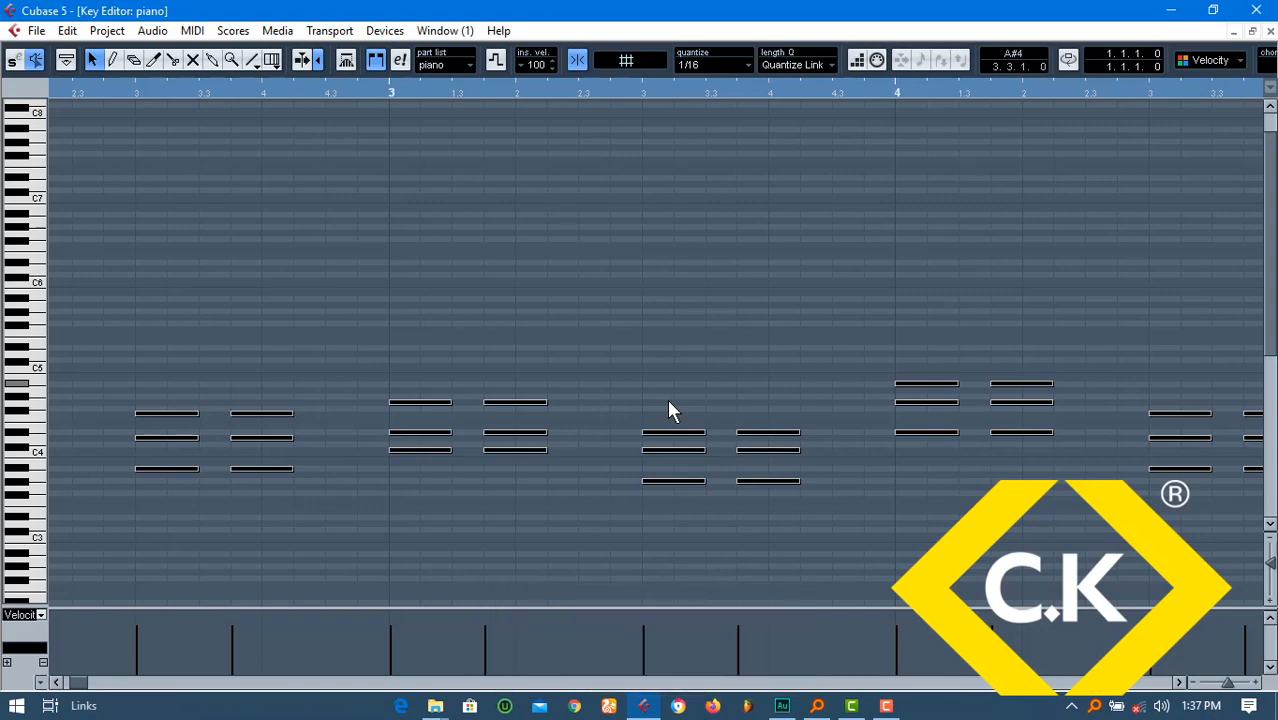
key("shift+Down")
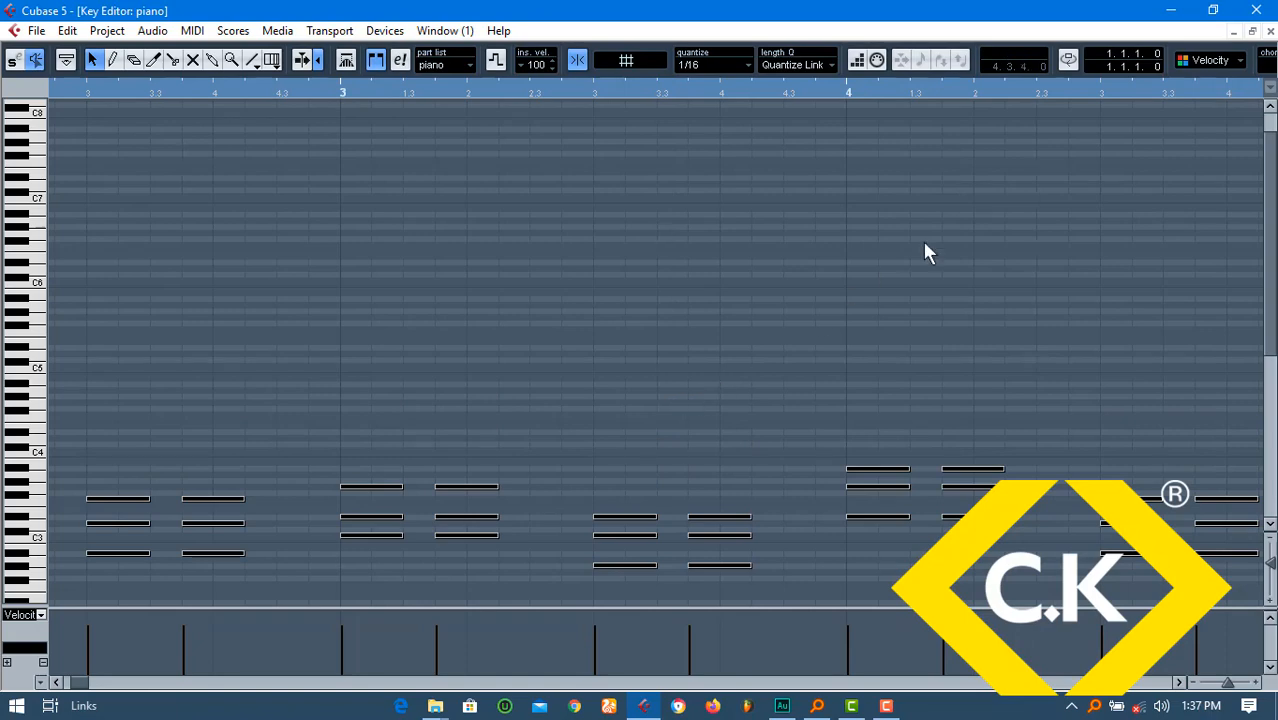
left_click(1270, 31)
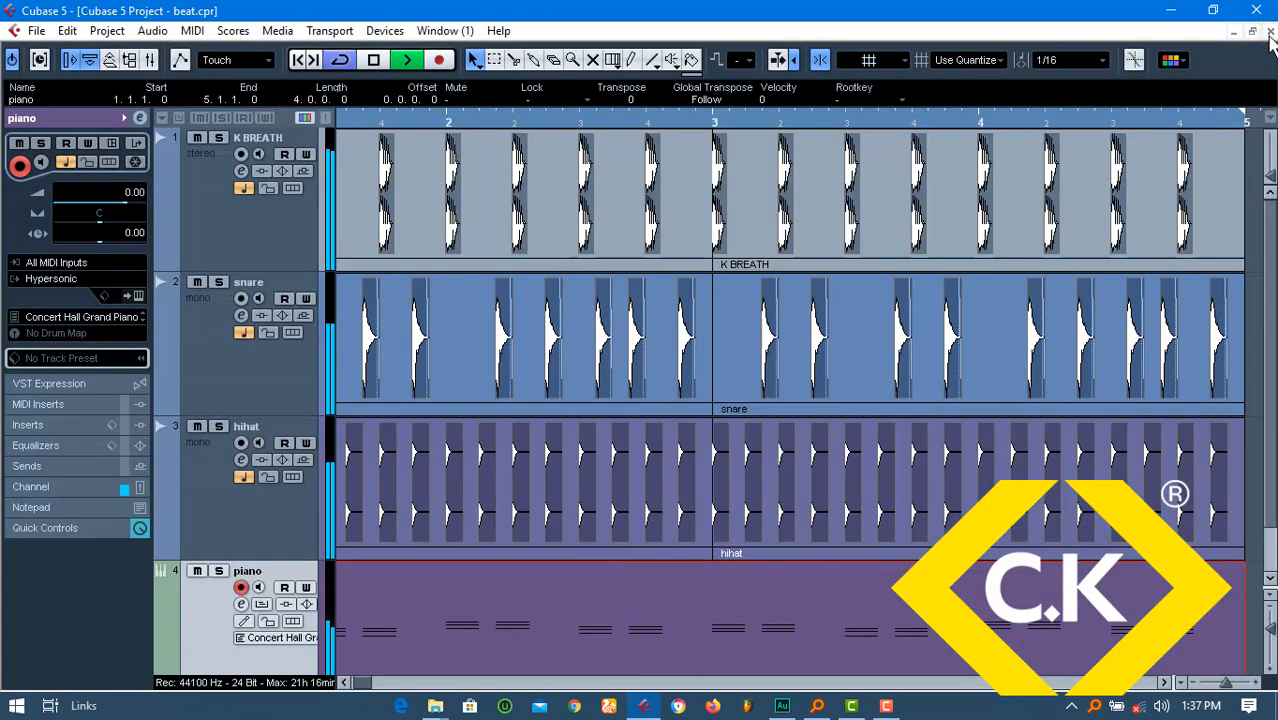
scroll(1270, 232, "down", 1)
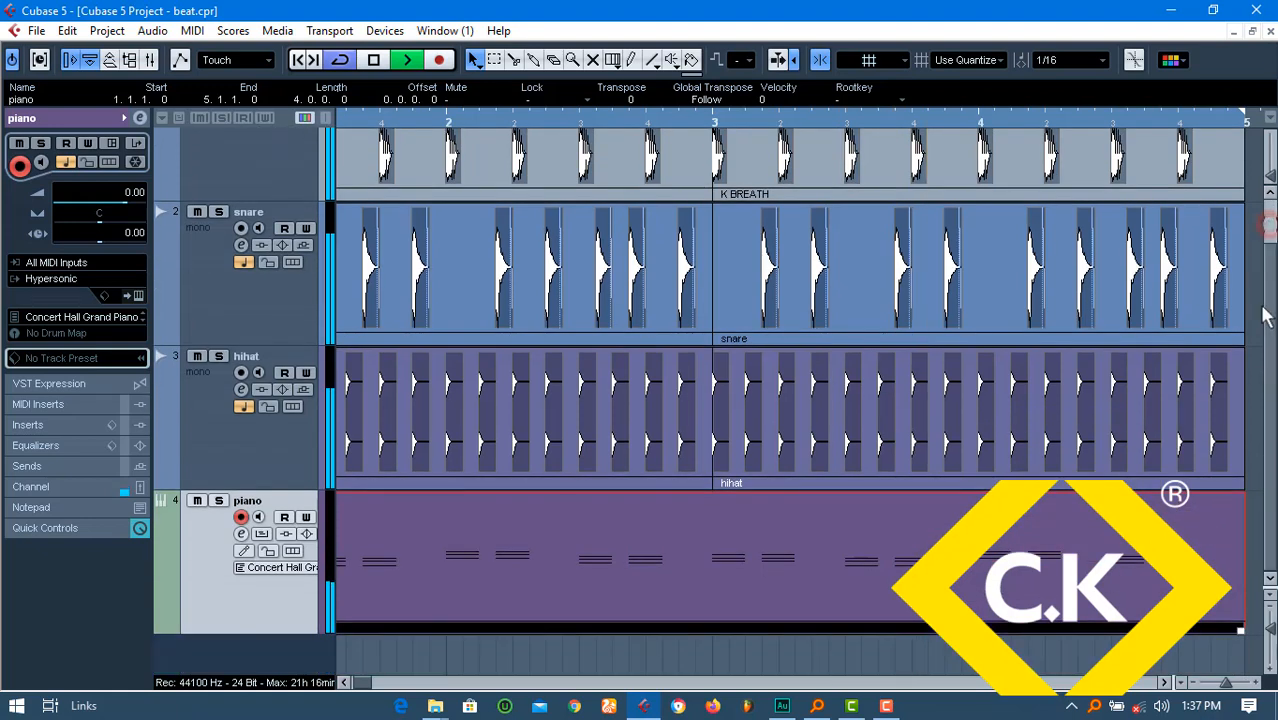
left_click(1256, 390)
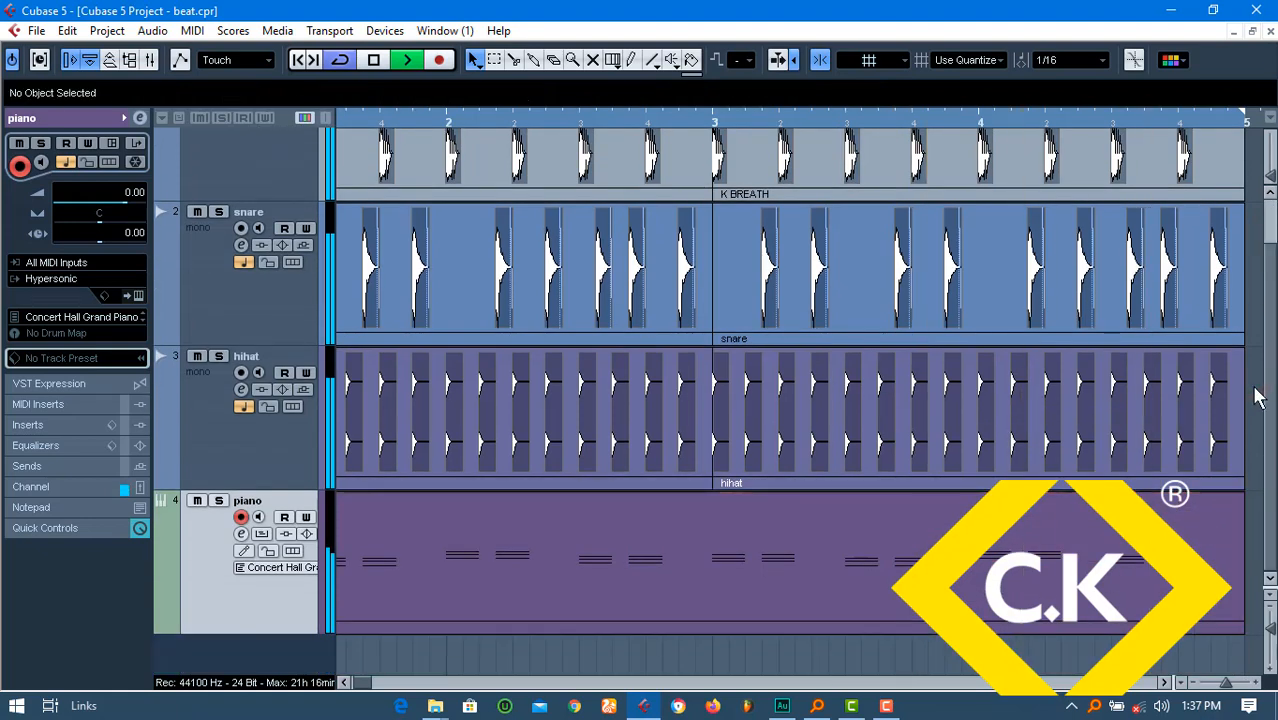
key("space")
key("ctrl+s")
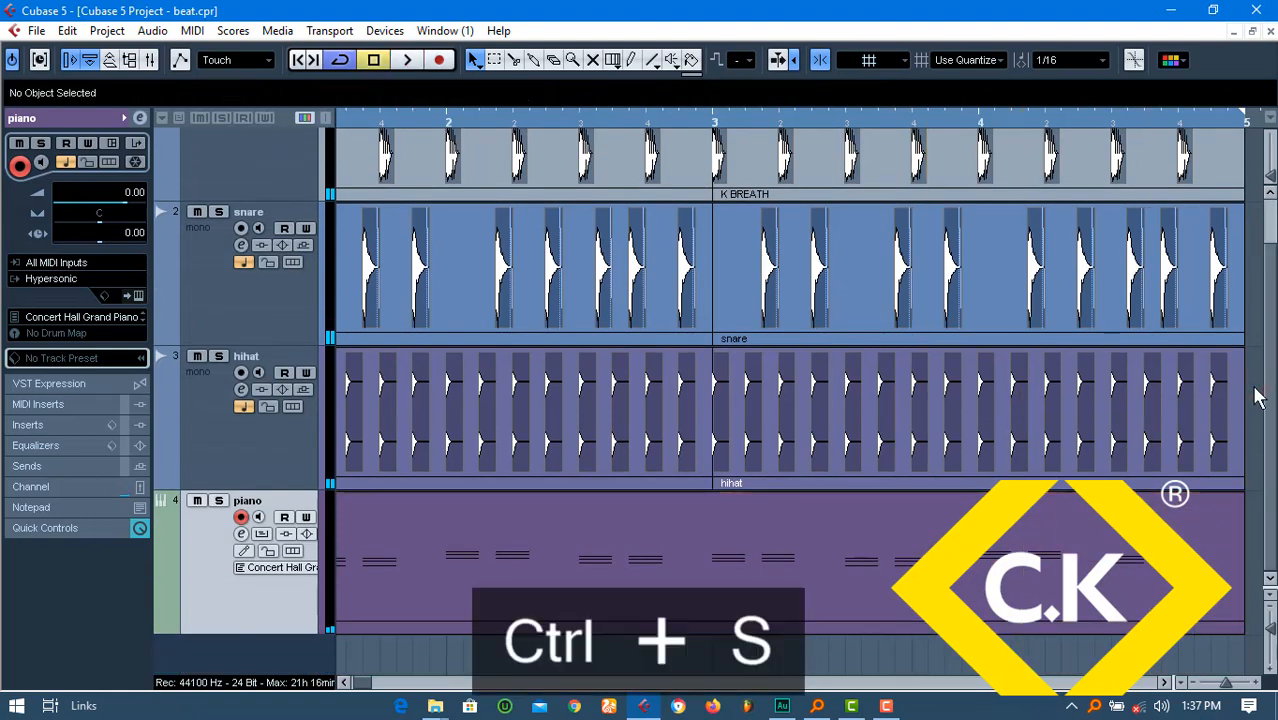
Add one new instrument track using Hypersonic as its VST instrument
right_click(260, 628)
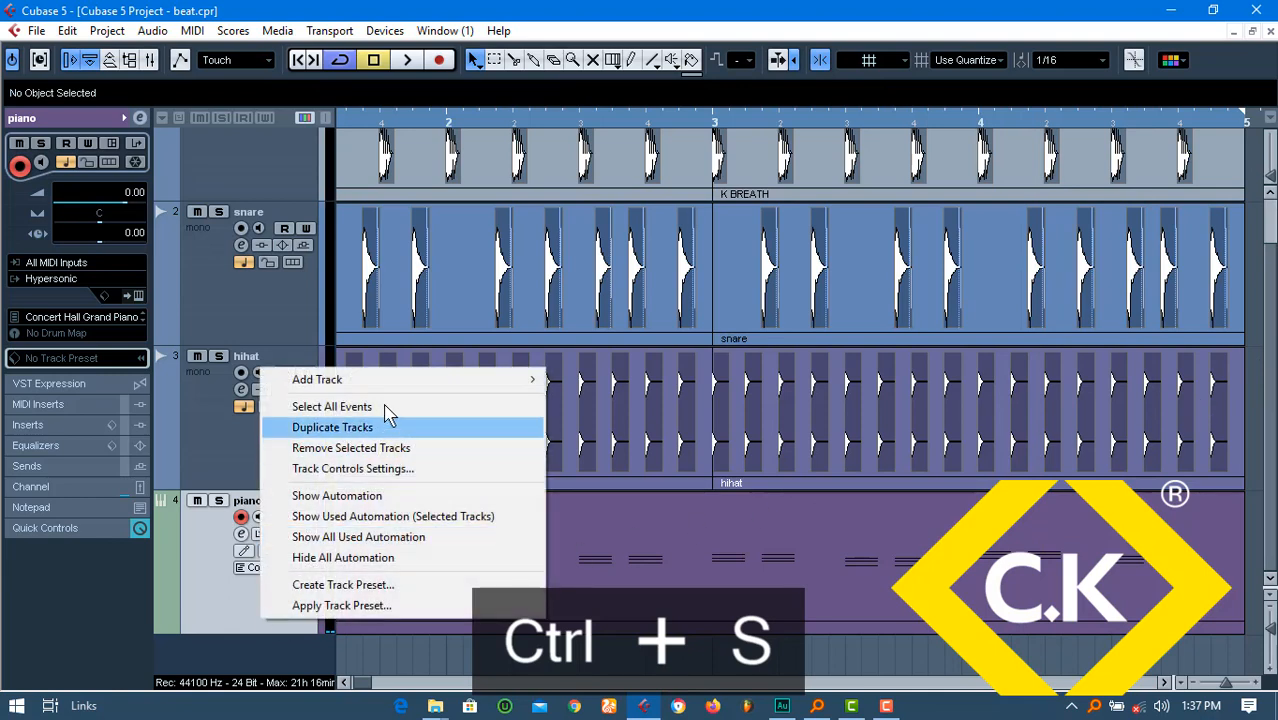
mouse_move(330, 380)
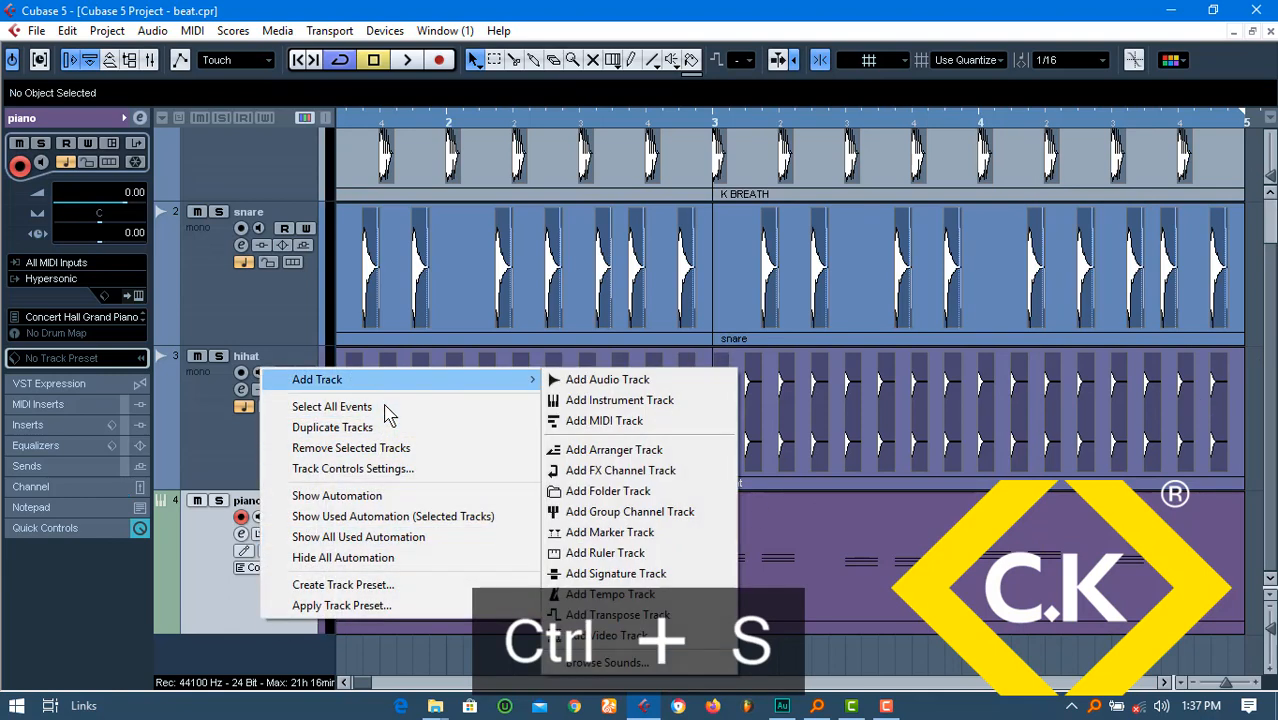
left_click(650, 400)
left_click(660, 369)
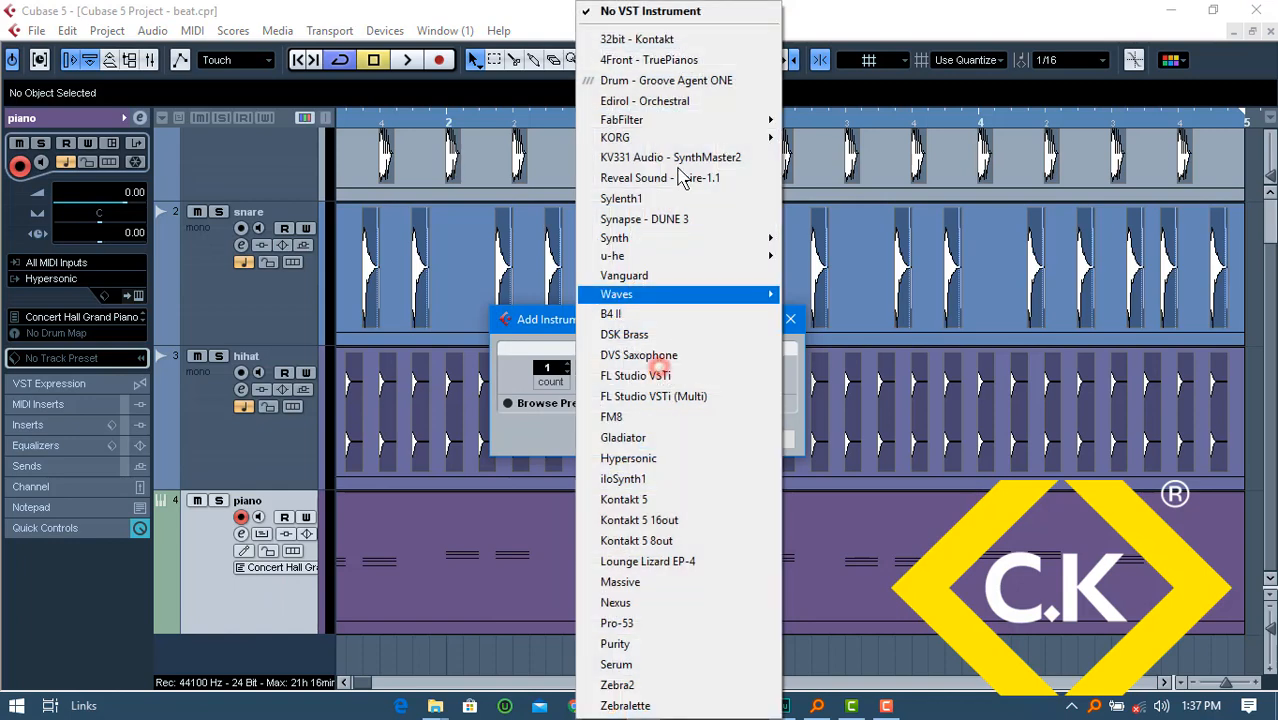
left_click(647, 459)
left_click(663, 440)
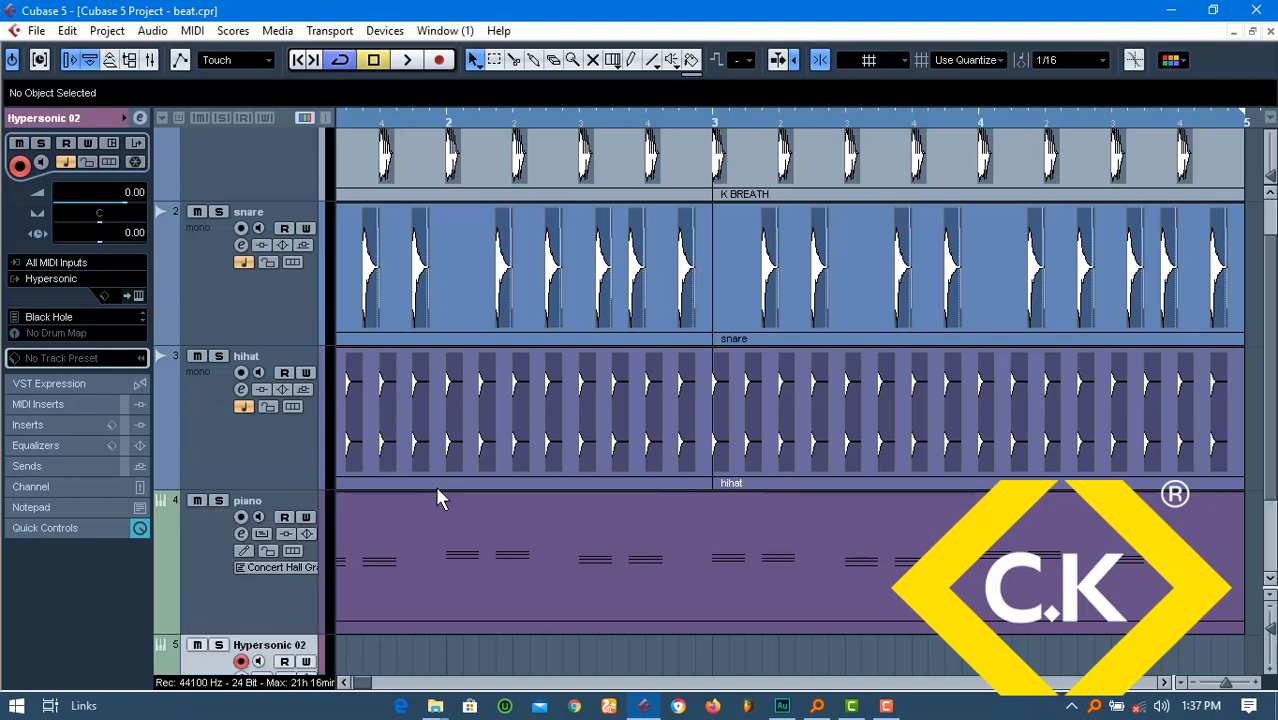
Rename the new Hypersonic track as "wah"
double_click(273, 647)
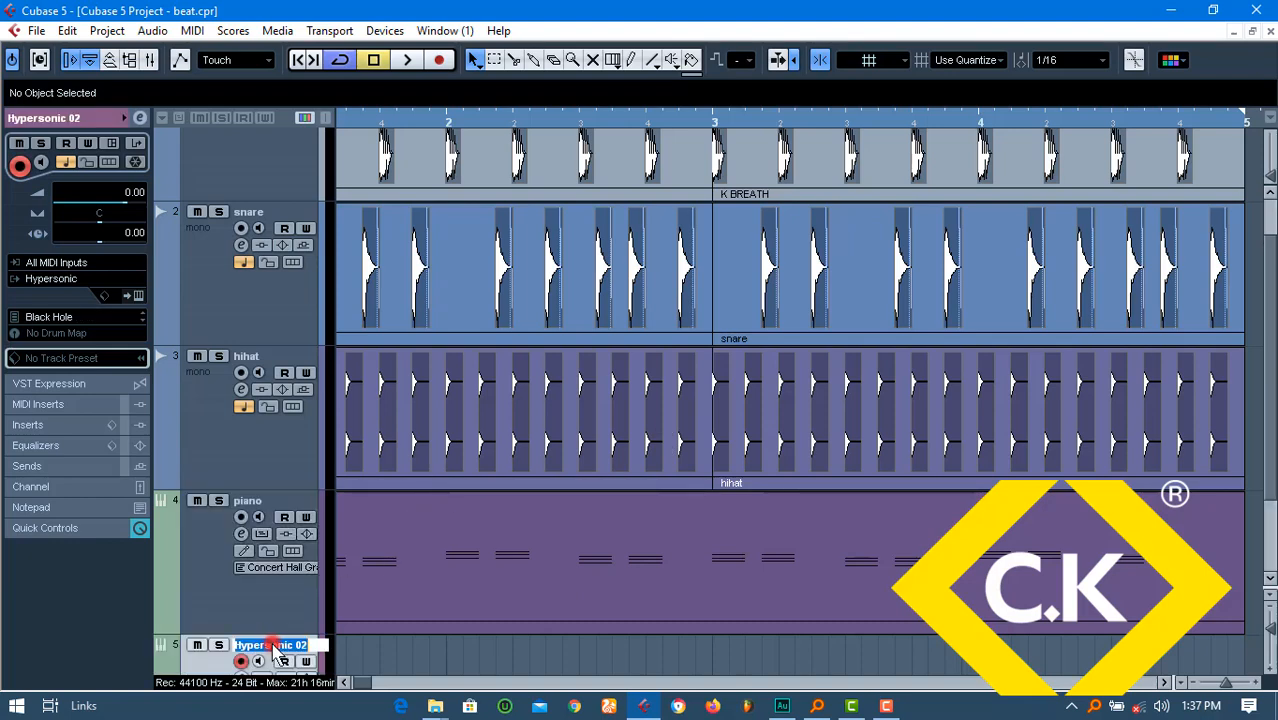
type("wah")
key("Return")
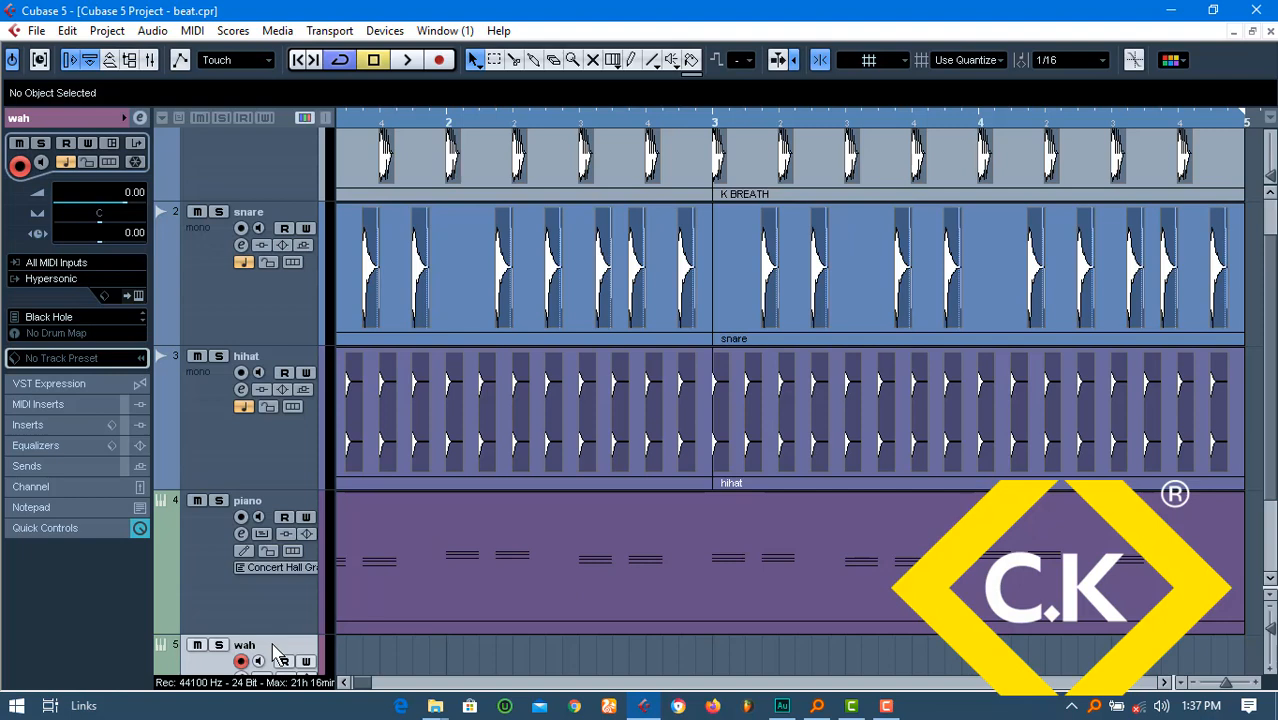
Search the wah track's Hypersonic patches for "wah", load Strat Wah and close the instrument
left_click_drag(1270, 335, 1266, 460)
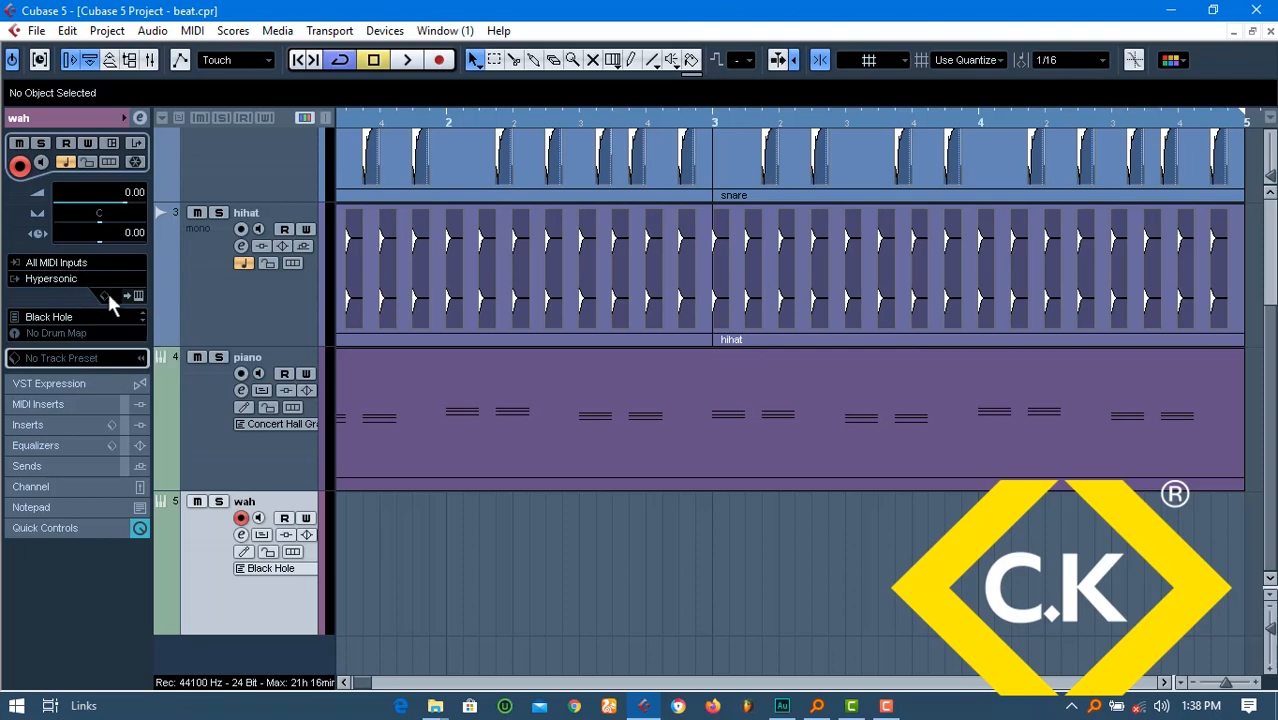
left_click(133, 295)
left_click(800, 172)
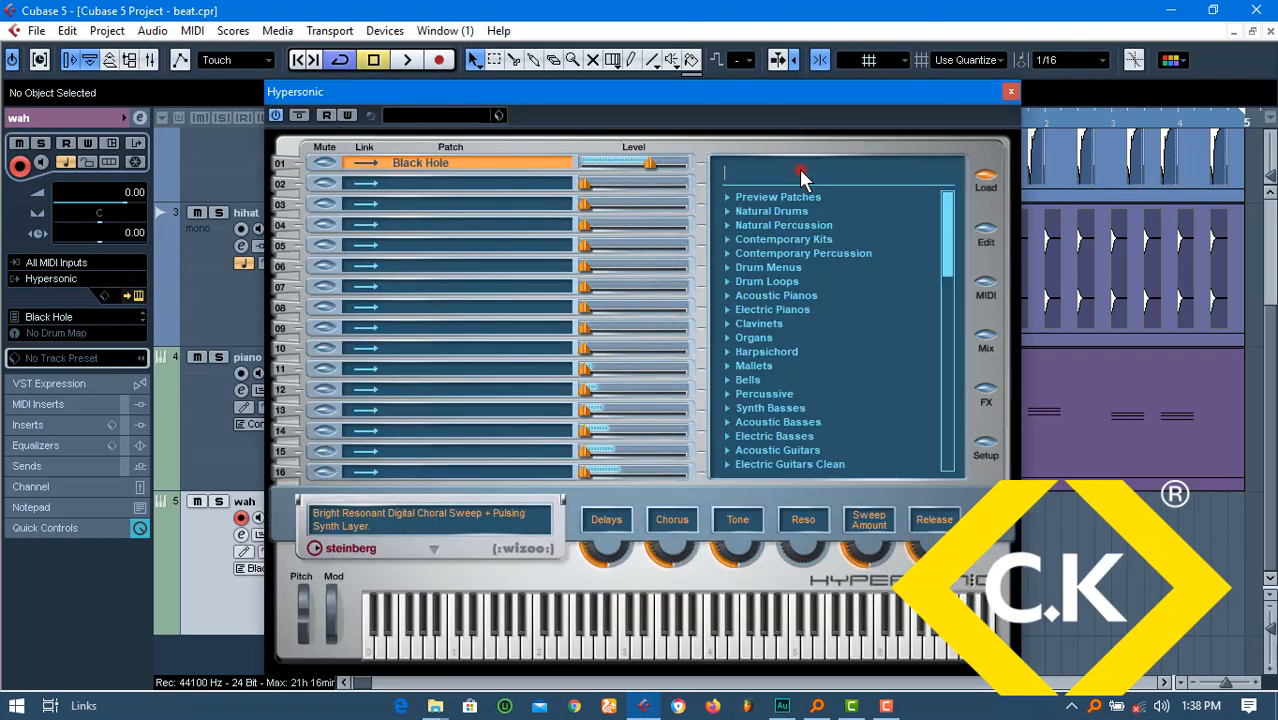
type("wah")
key("Return")
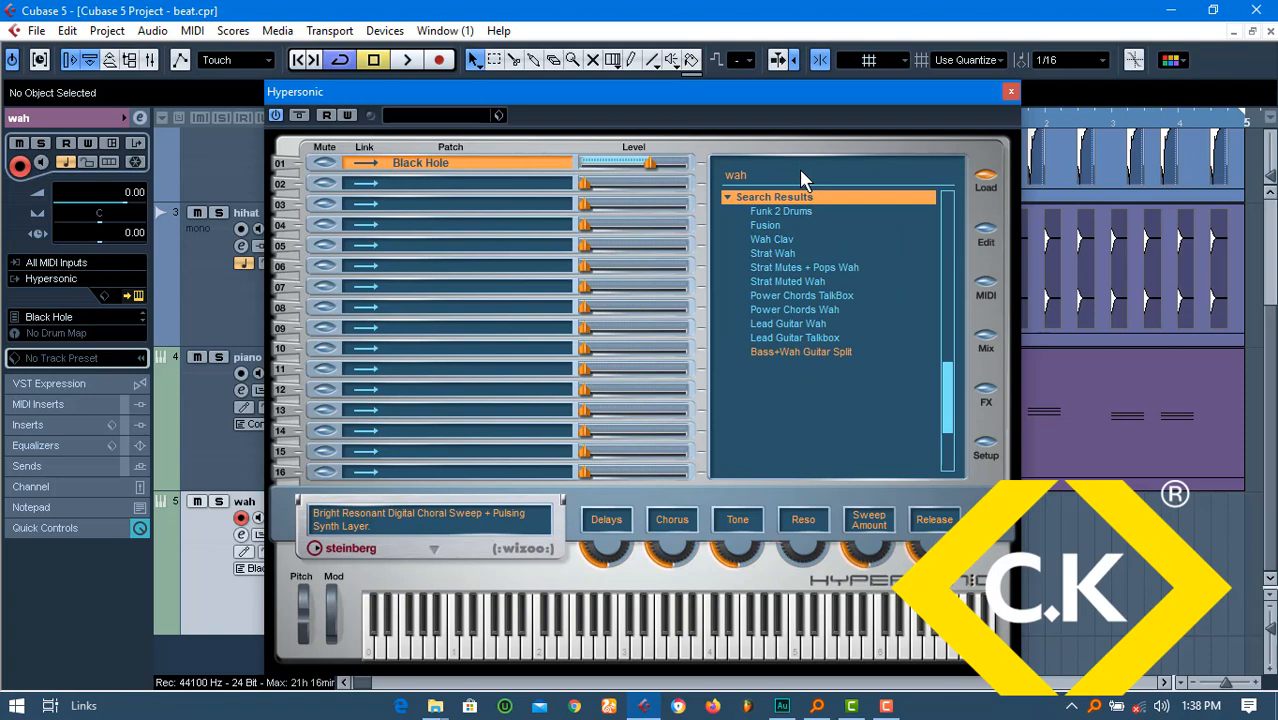
left_click(780, 253)
left_click(1010, 93)
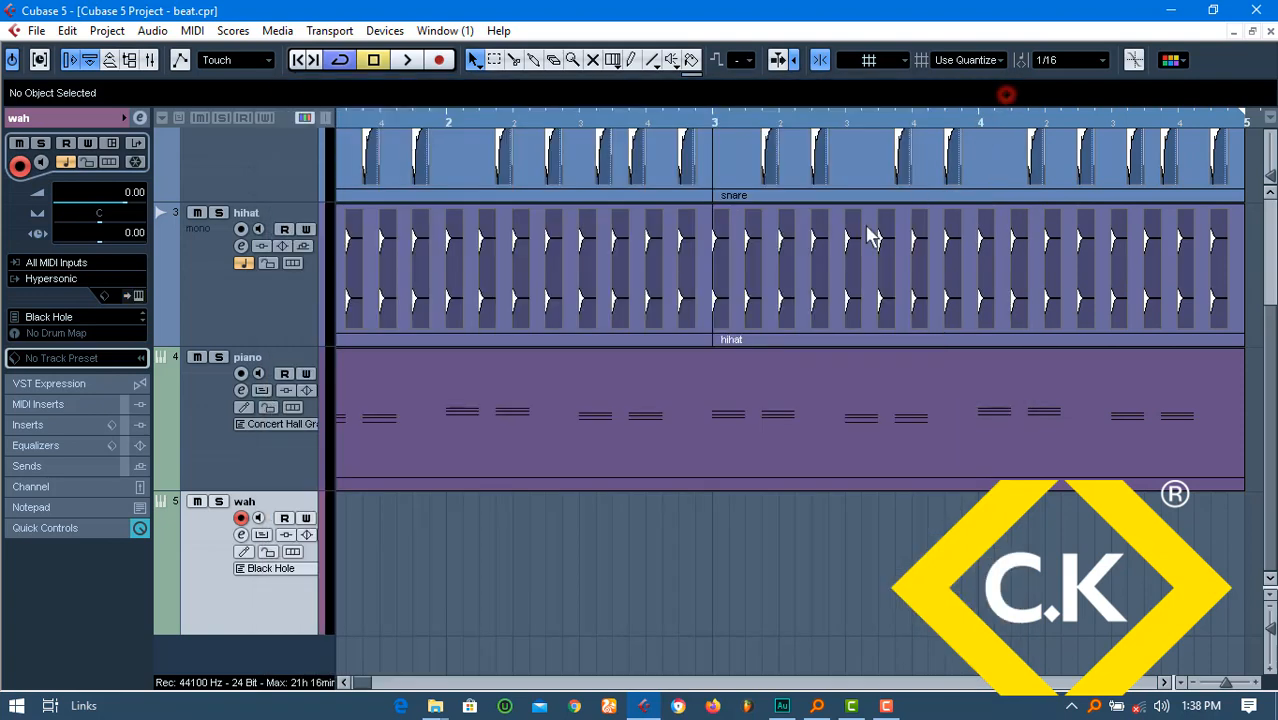
Save the project and copy the piano part onto the wah track, starting at bar 1
left_click(483, 578)
key("ctrl+s")
key("ctrl+s")
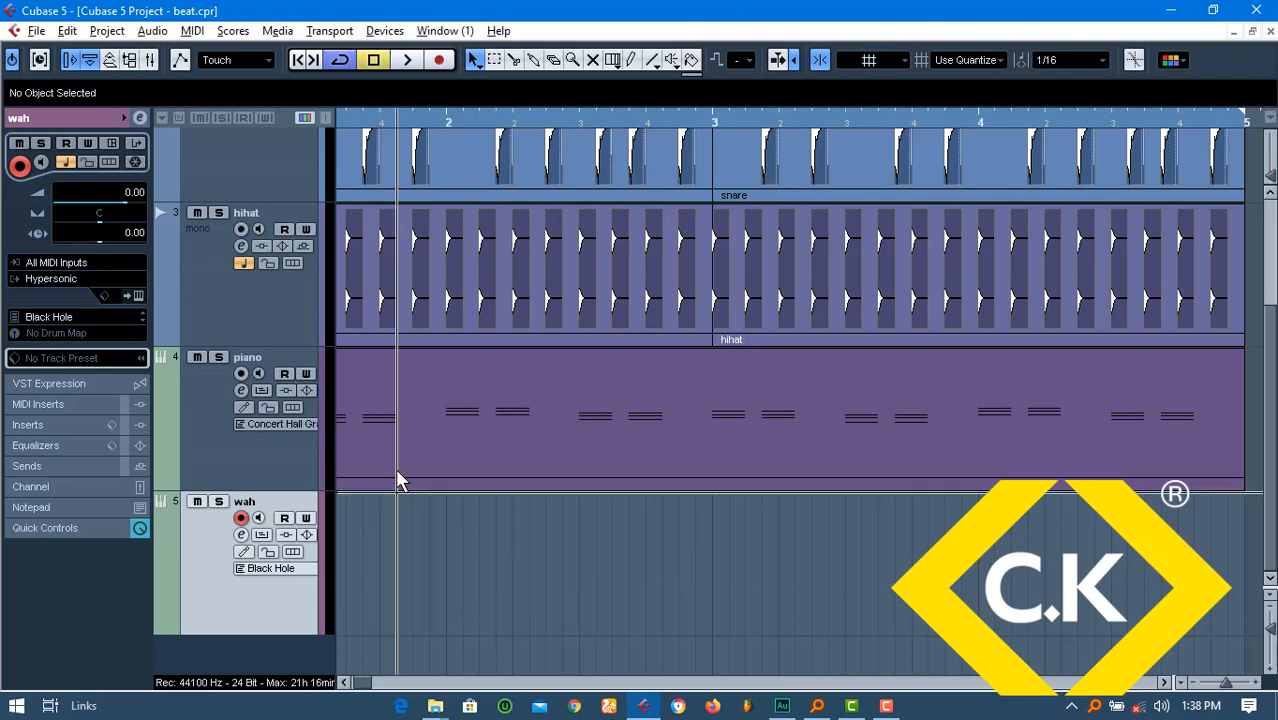
mouse_move(398, 478)
left_mouse_down()
mouse_move(402, 565)
mouse_move(405, 490)
left_mouse_up()
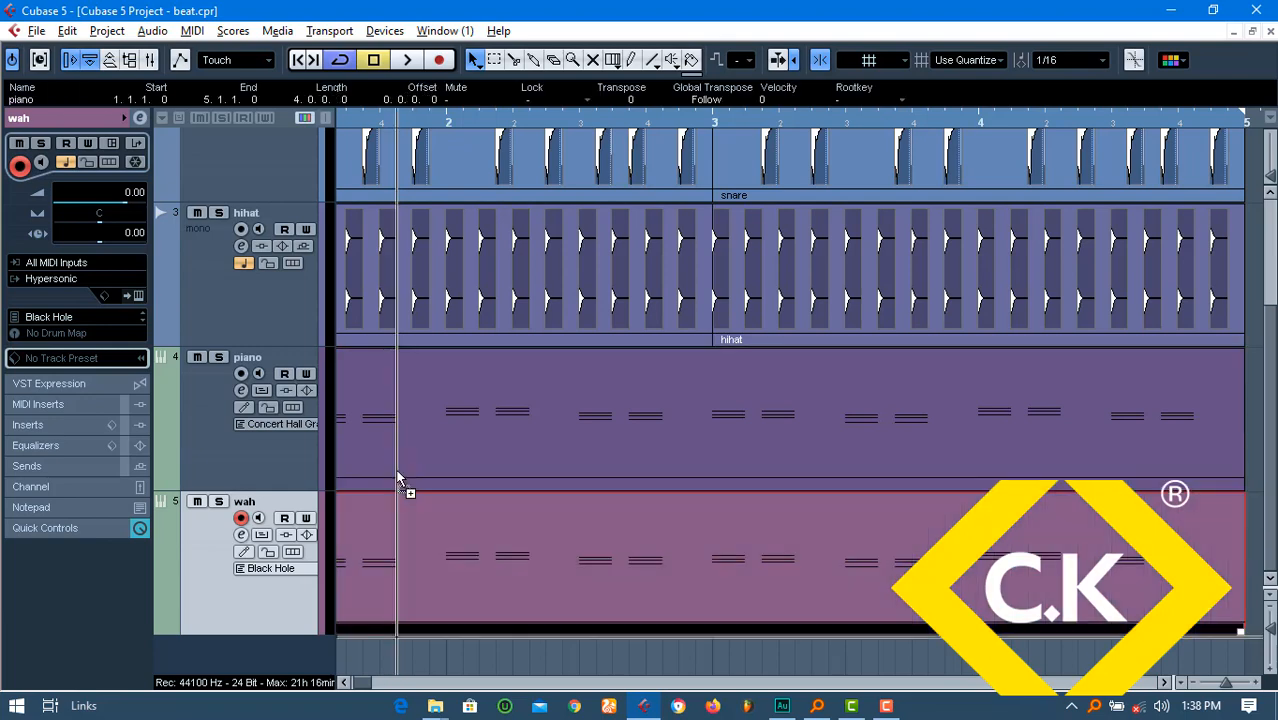
In the wah part, delete the repeat of each chord in bars 1 and 2 and of the first chord in bar 3
double_click(390, 556)
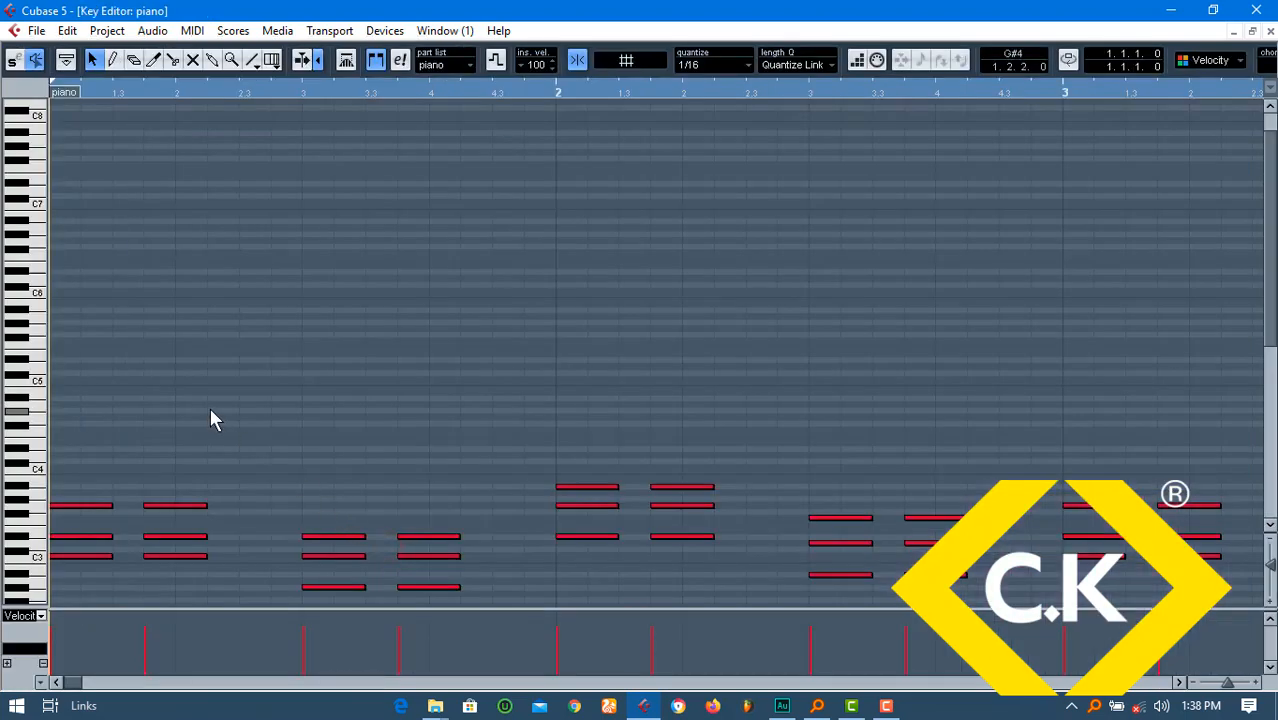
left_click_drag(210, 408, 183, 595)
key("Delete")
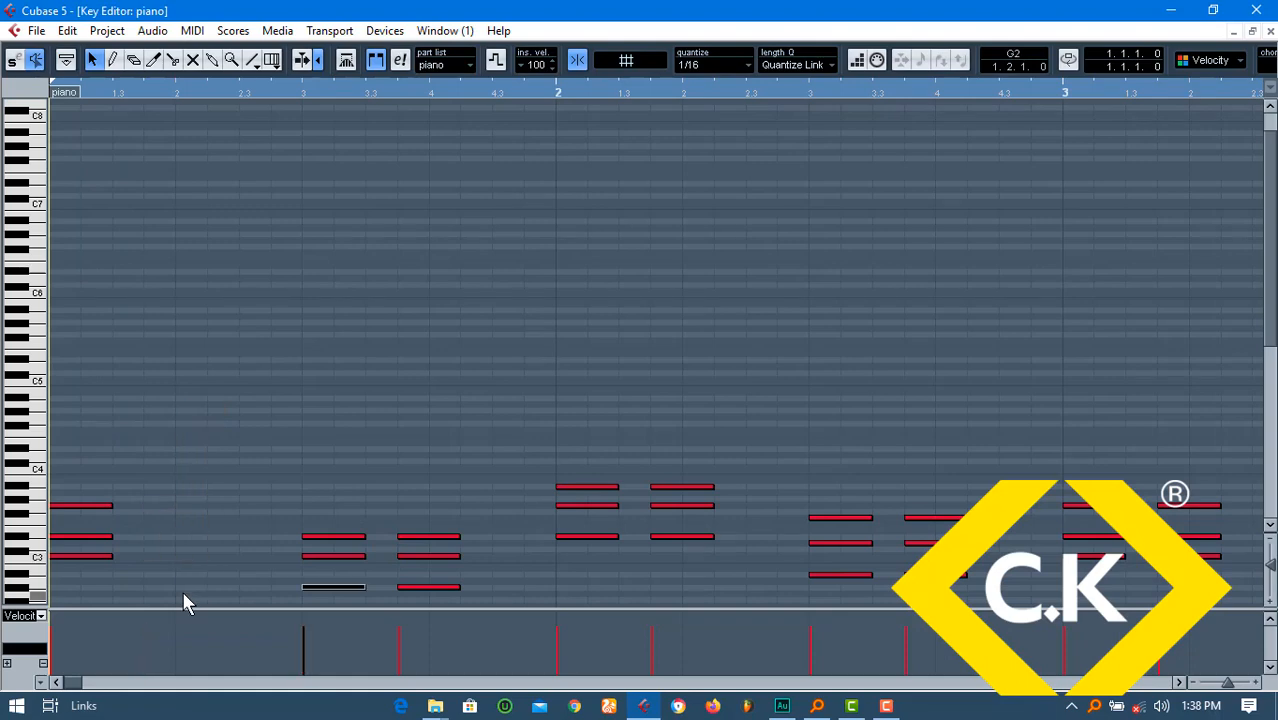
left_click_drag(370, 512, 421, 616)
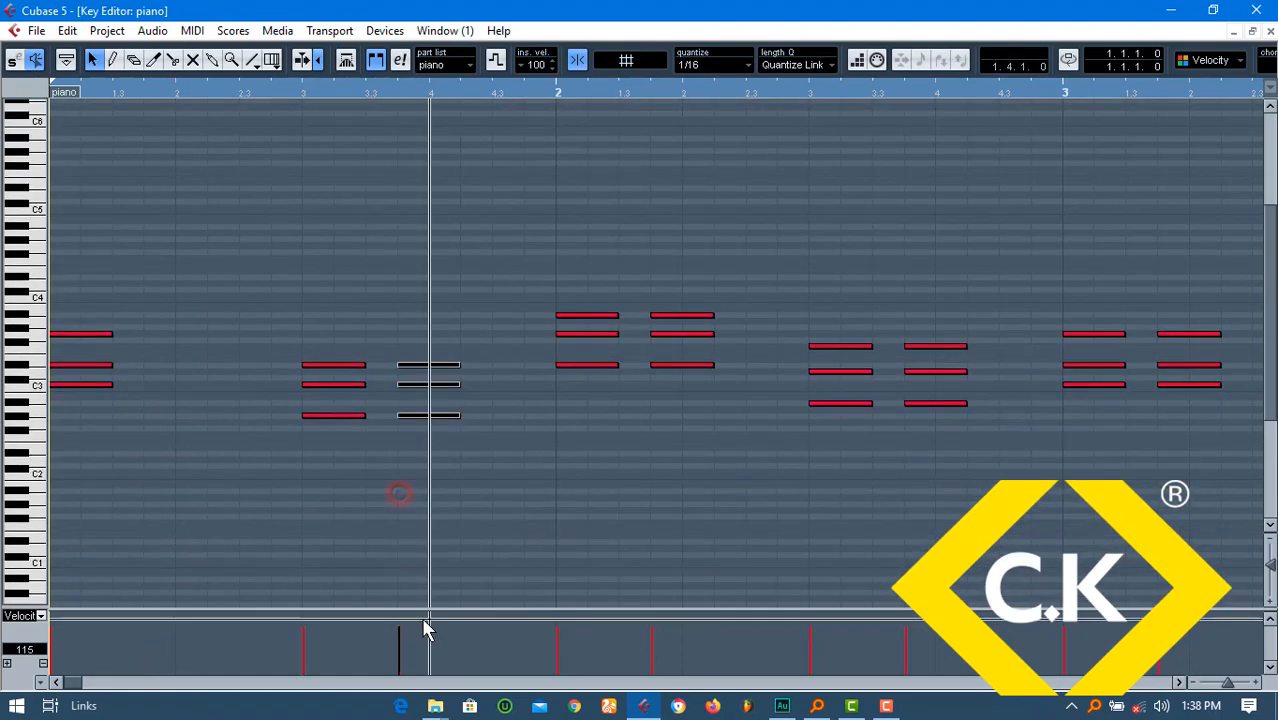
key("Delete")
left_click_drag(740, 442, 681, 318)
key("Delete")
left_click_drag(953, 450, 911, 137)
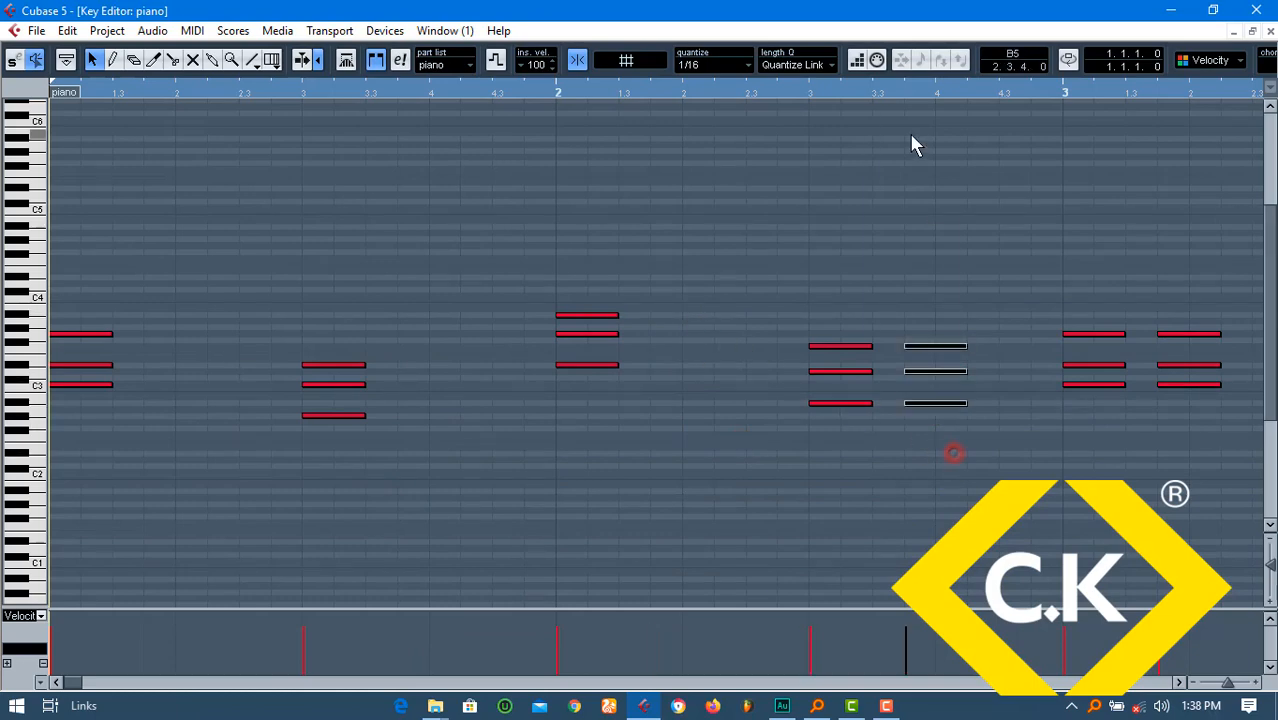
key("Delete")
left_click_drag(1166, 279, 1177, 410)
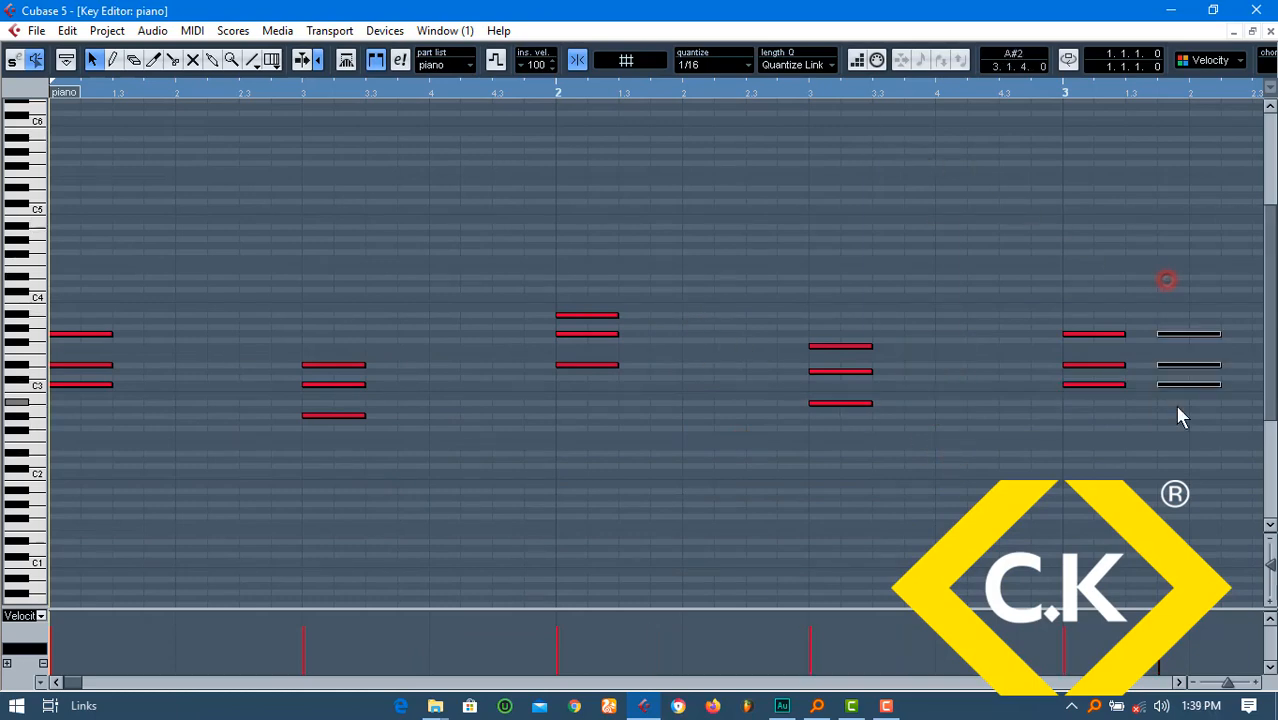
key("Delete")
Delete the remaining repeated chords in bars 3 and 4, leaving one hit per chord
key("g")
key("g")
key("g")
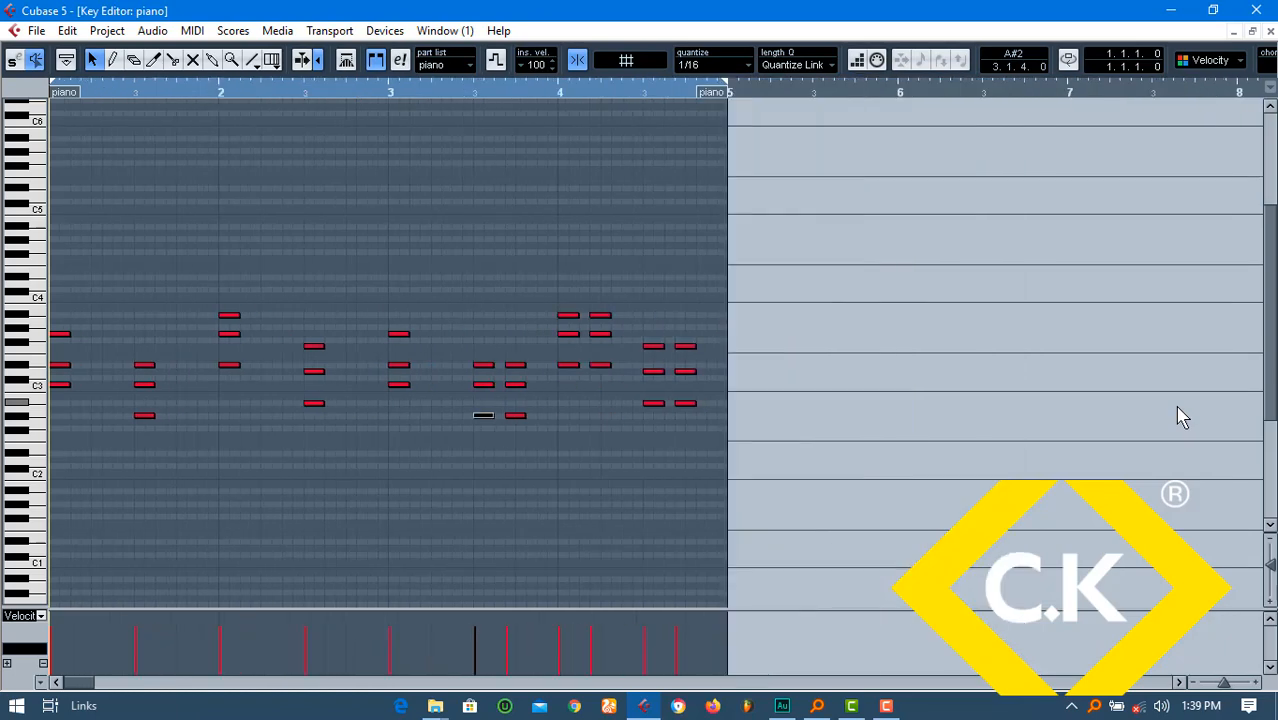
left_click_drag(611, 454, 580, 312)
left_click_drag(513, 410, 503, 296)
left_click_drag(436, 480, 444, 358)
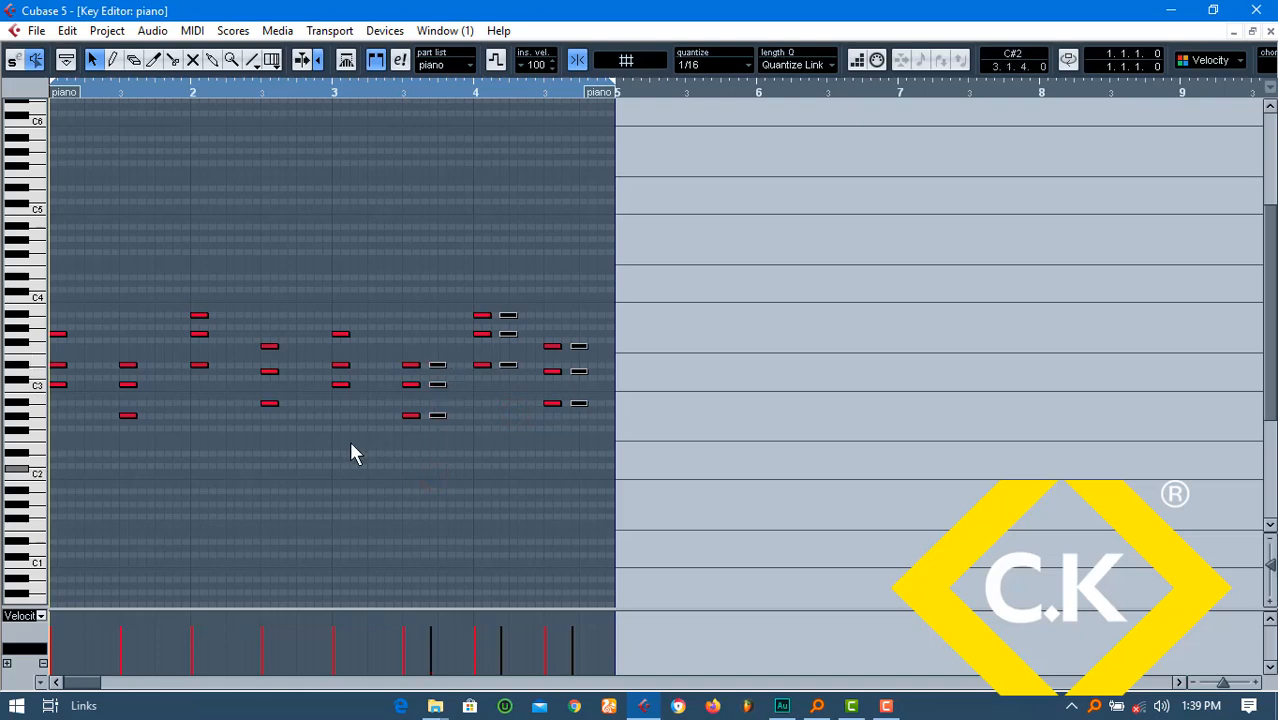
key("Delete")
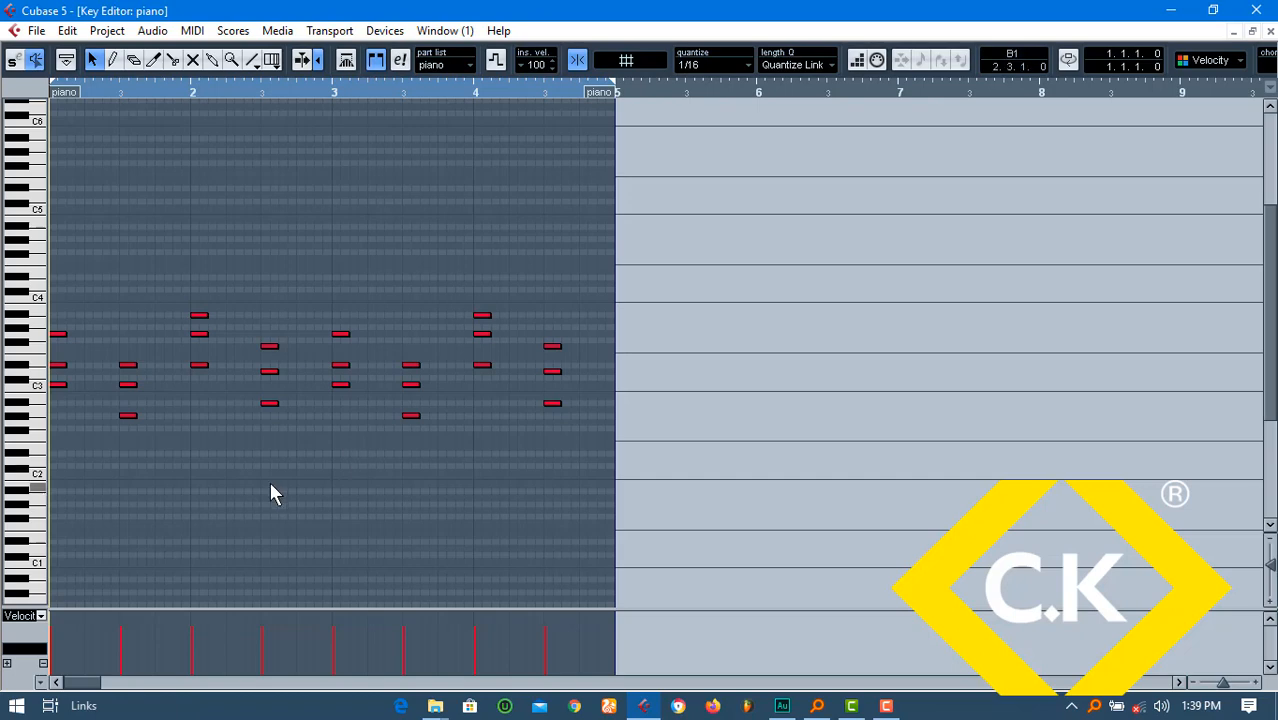
Select all the chord notes across the four bars of the wah part
left_click_drag(573, 460, 575, 279)
key("h")
key("h")
key("h")
key("h")
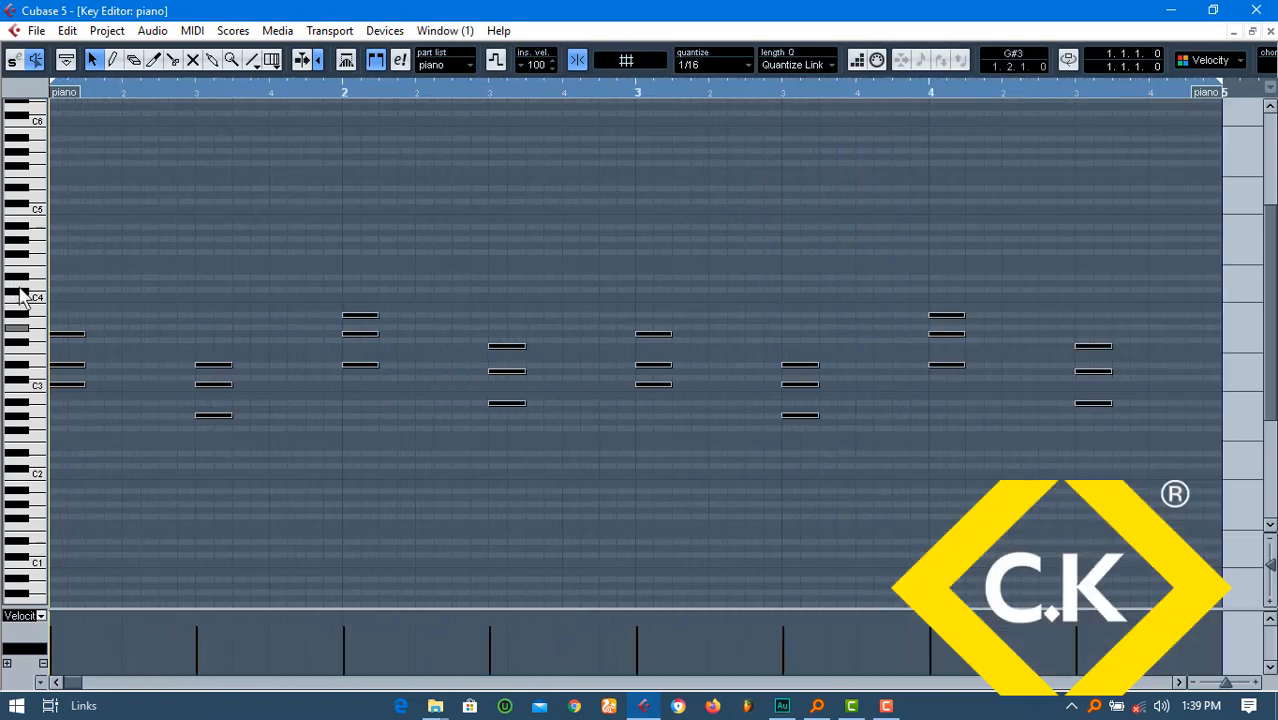
mouse_move(77, 333)
left_mouse_down()
mouse_move(113, 340)
mouse_move(69, 338)
left_mouse_up()
key("ctrl+z")
key("ctrl+z")
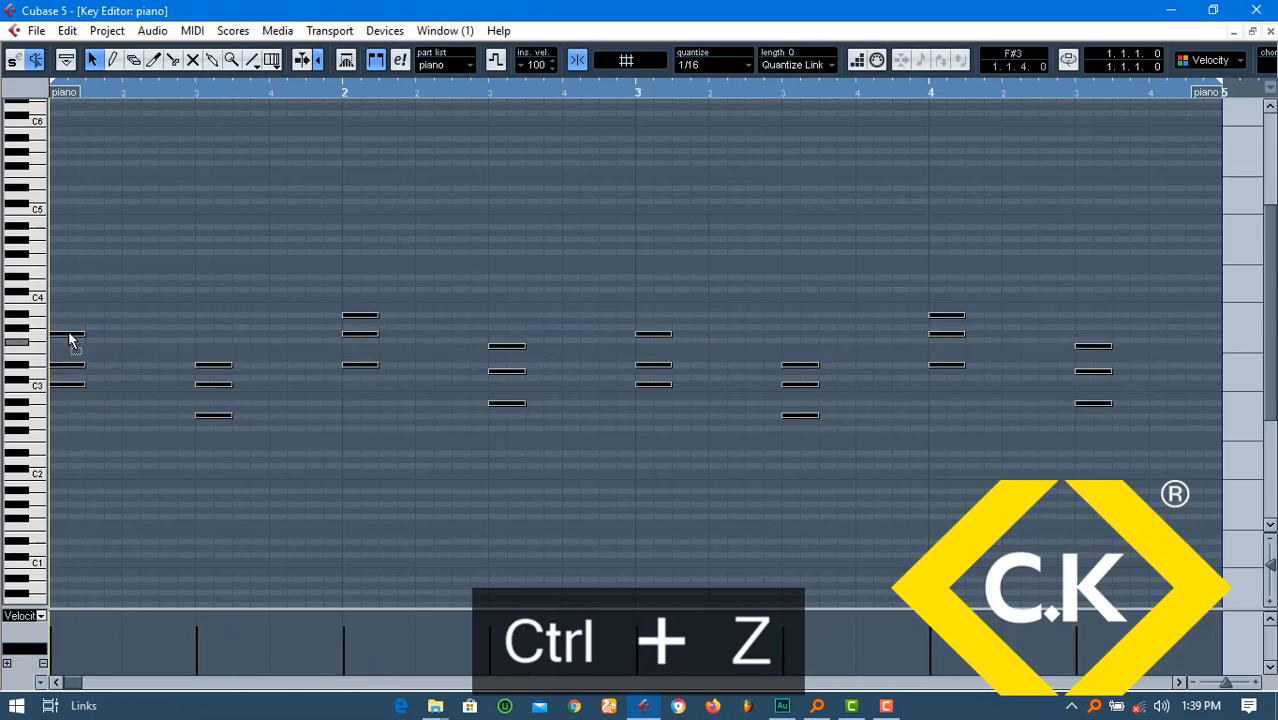
Shift all the wah chords half a beat later, onto the offbeats
key("ctrl+Right")
key("ctrl+Right")
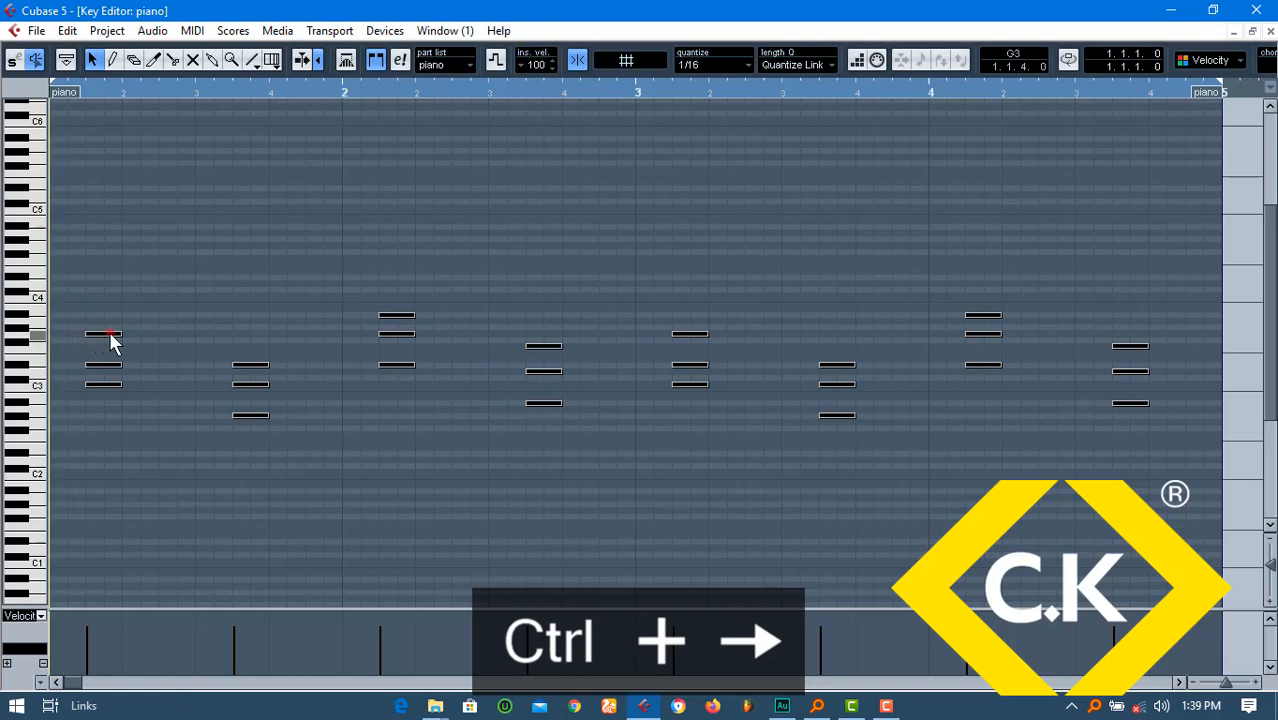
Copy all the wah chords one beat later at their original pitches and save the project
left_click_drag(109, 334, 180, 346)
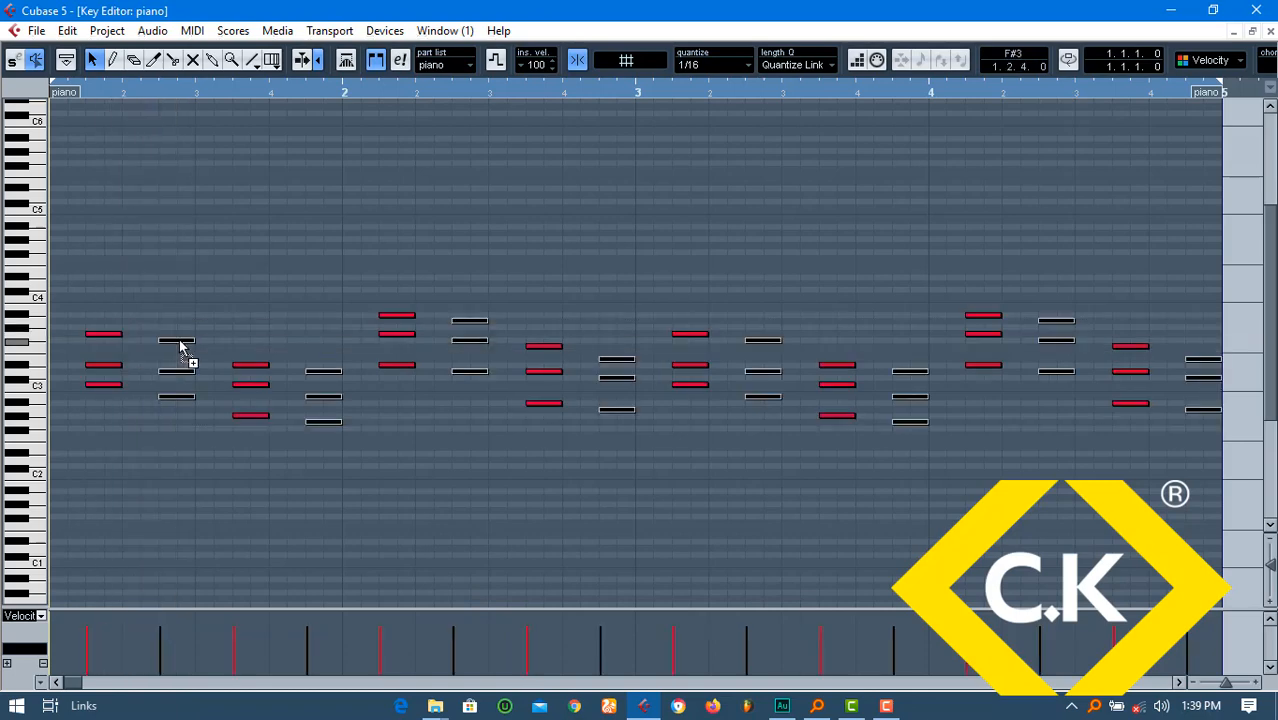
key("Up")
key("space")
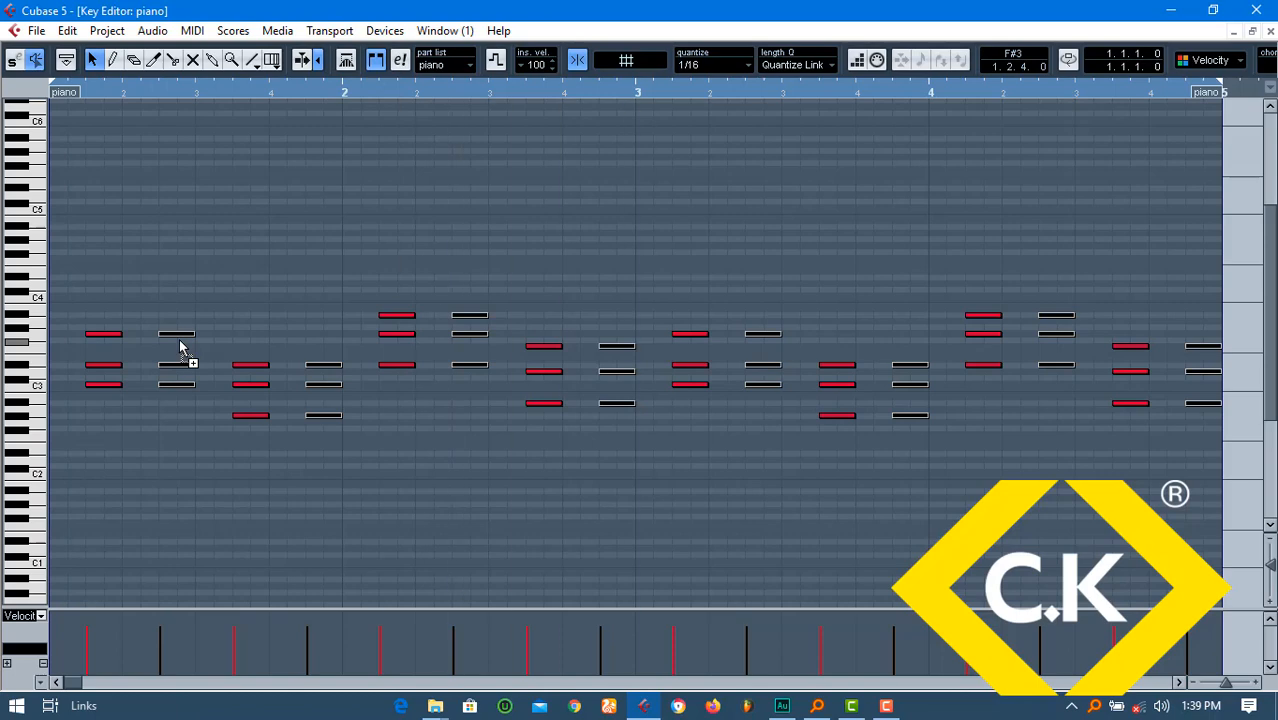
key("ctrl+s")
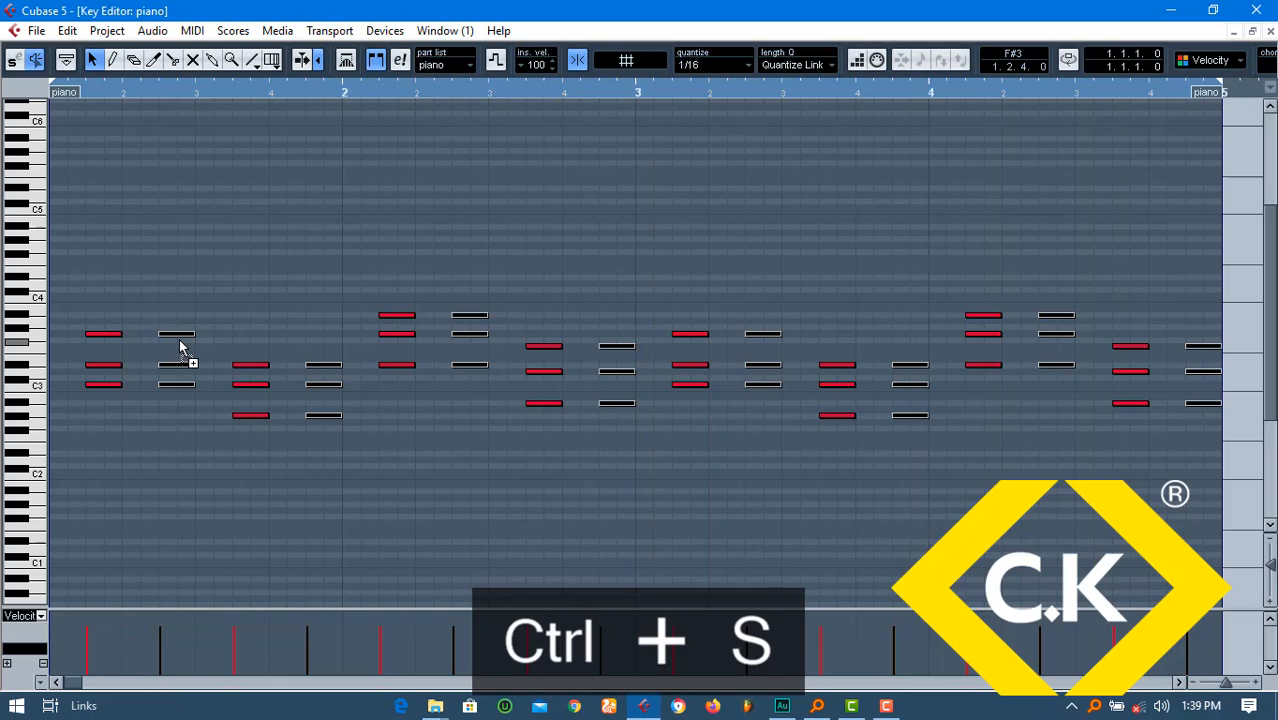
Try adding extra C3 notes a sixteenth before the first two wah chords in bar 1, and remove them again
left_click(196, 473)
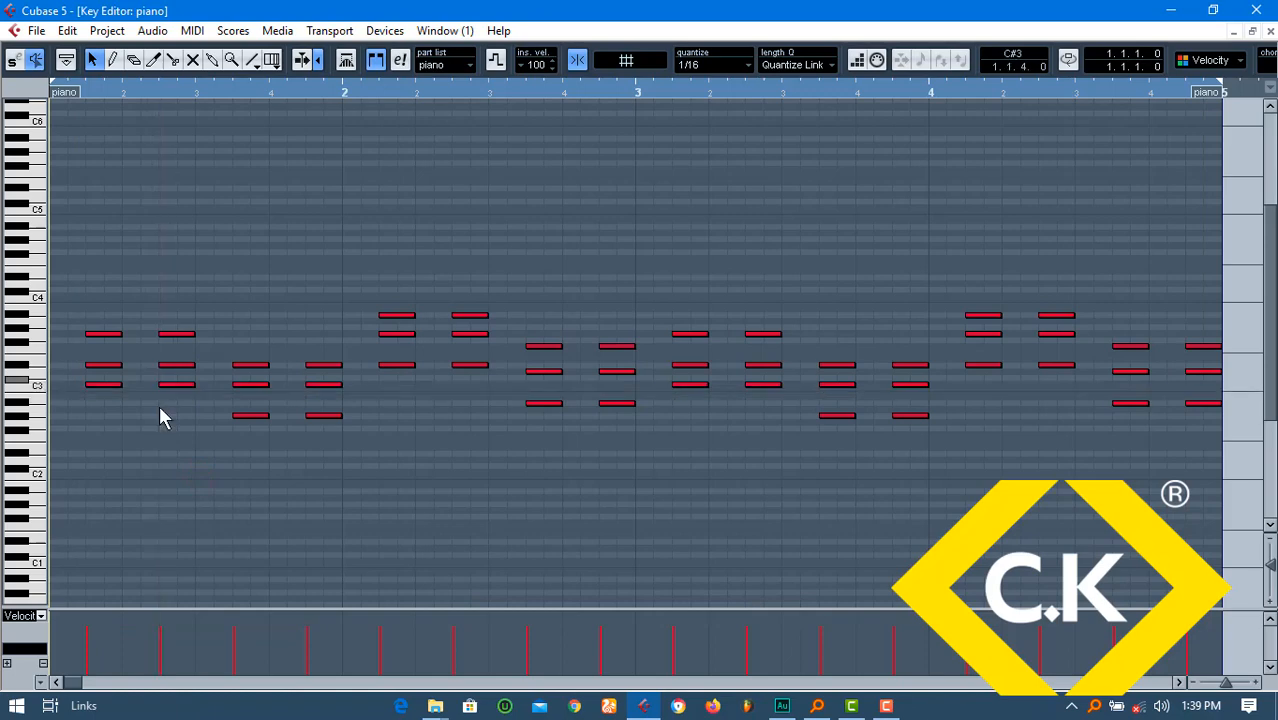
left_click(110, 386)
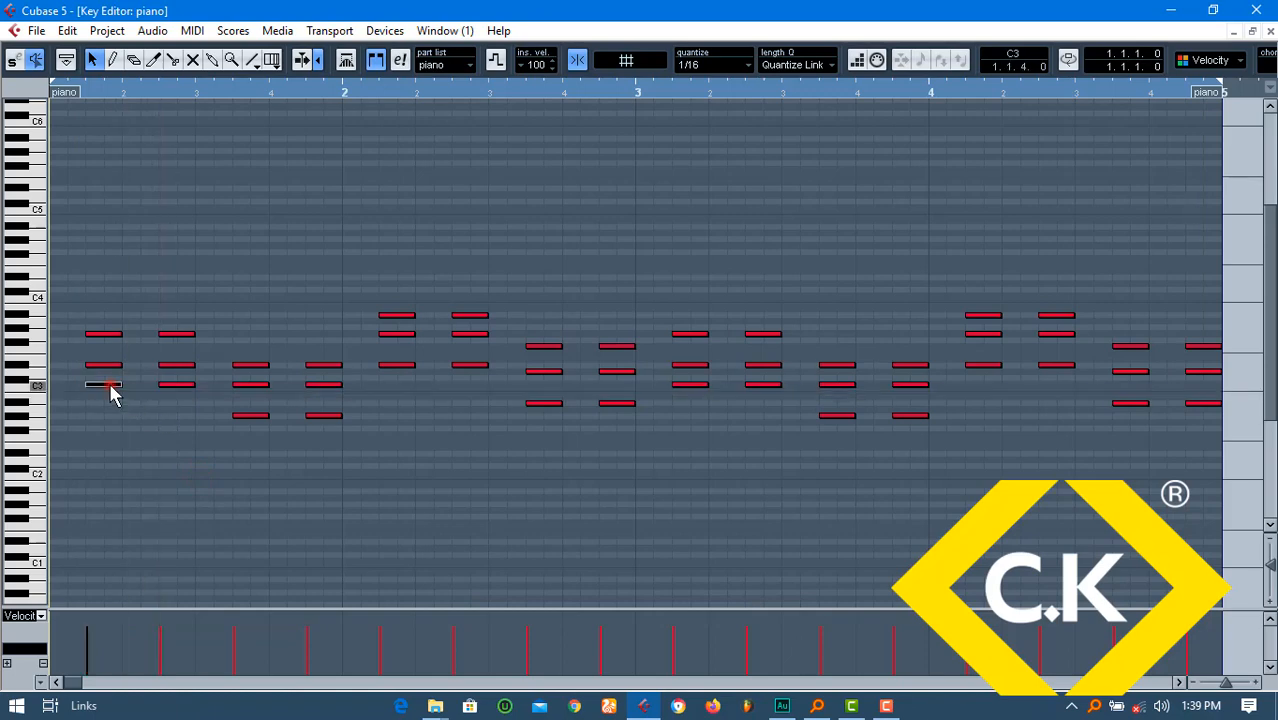
left_click_drag(110, 386, 105, 407)
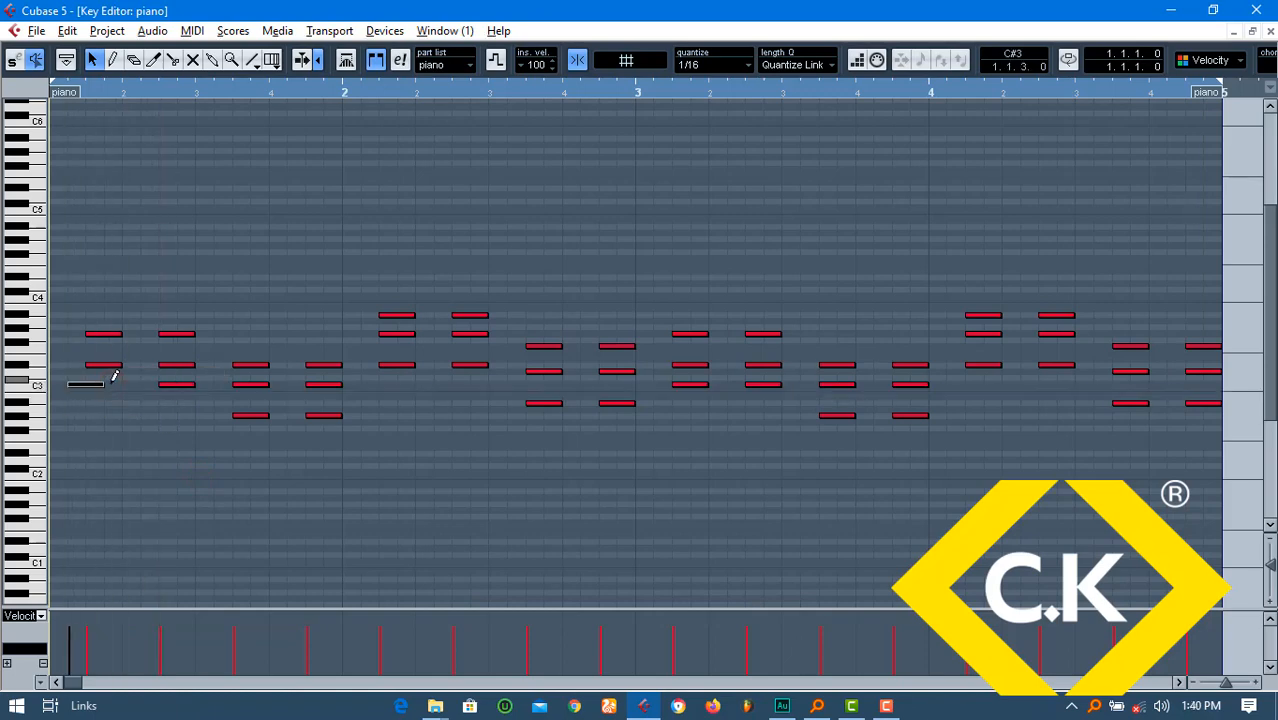
key("ctrl+z")
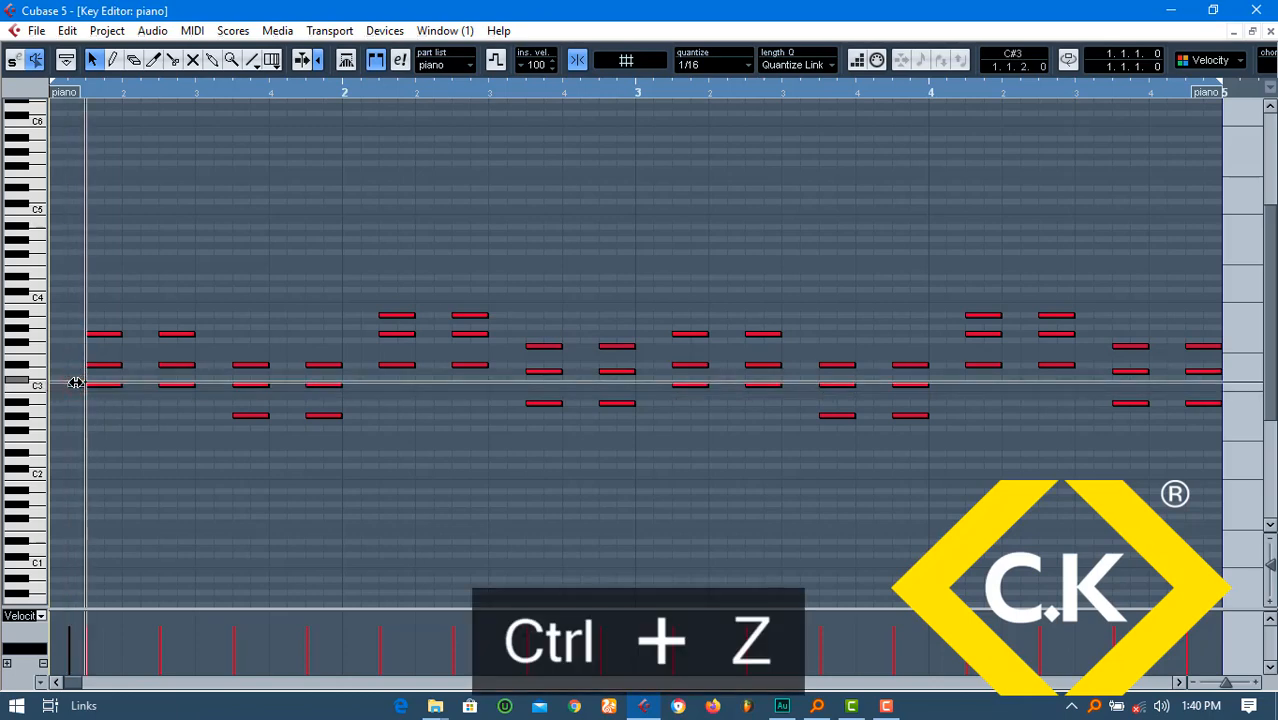
left_click(77, 384)
left_click_drag(75, 382, 148, 384)
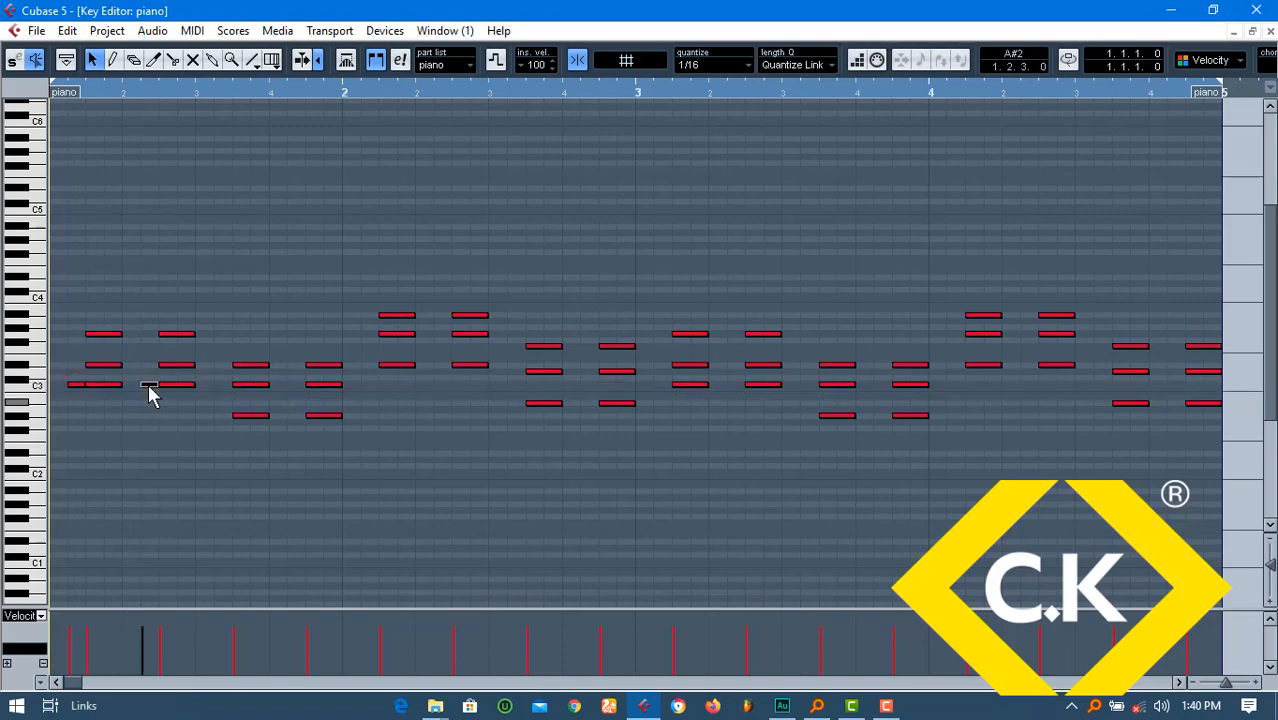
key("space")
mouse_move(148, 386)
left_mouse_down()
mouse_move(73, 368)
mouse_move(66, 418)
left_mouse_up()
key("Delete")
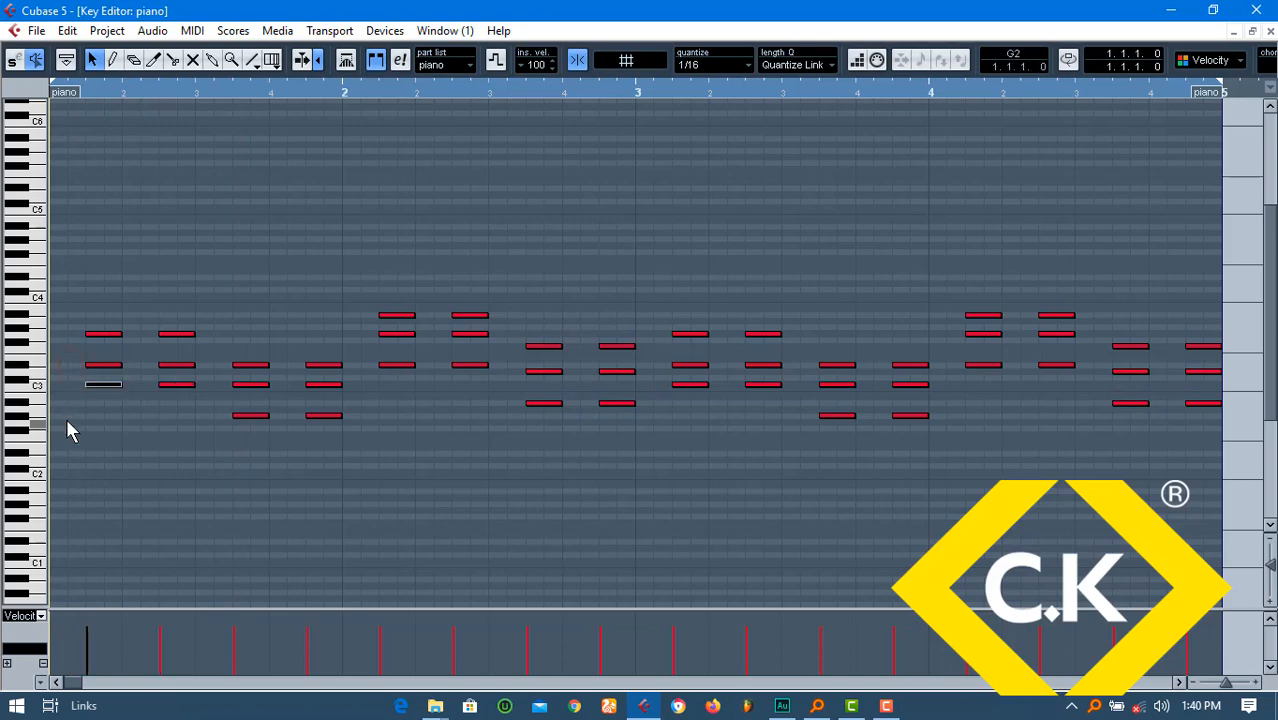
Save the project and close the wah part's note editor to return to the arrangement
key("ctrl+s")
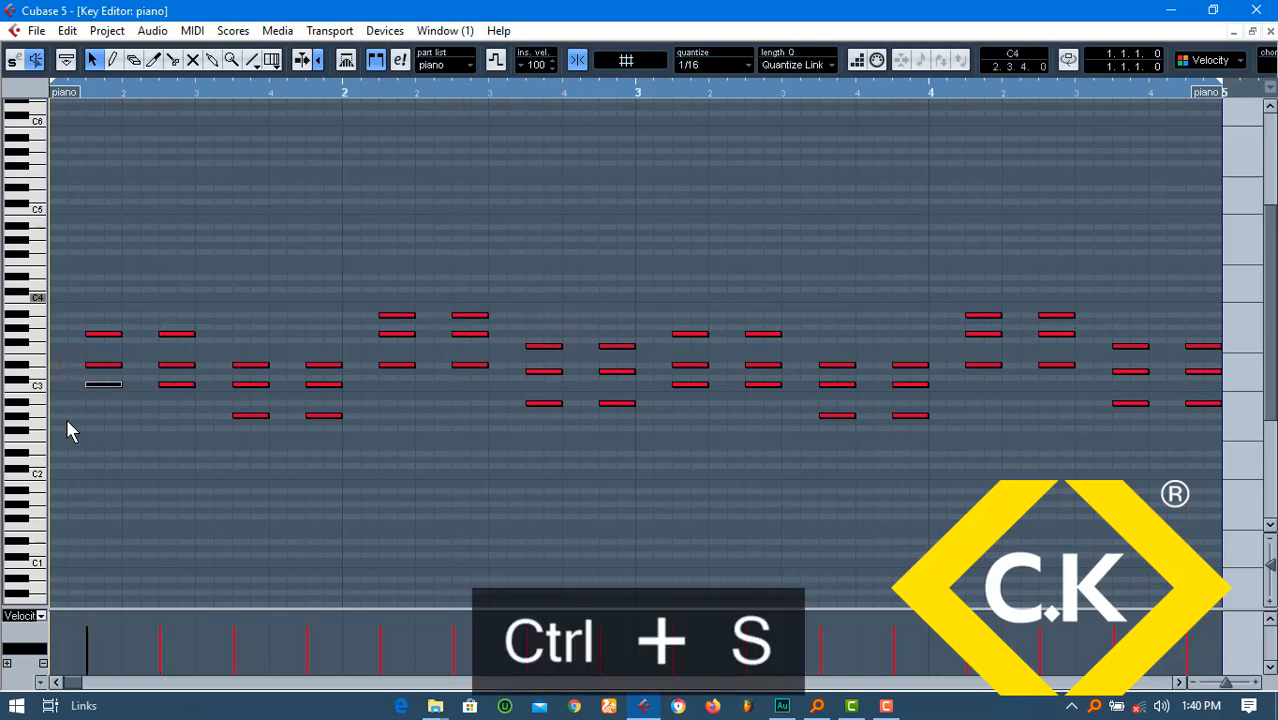
left_click(1269, 32)
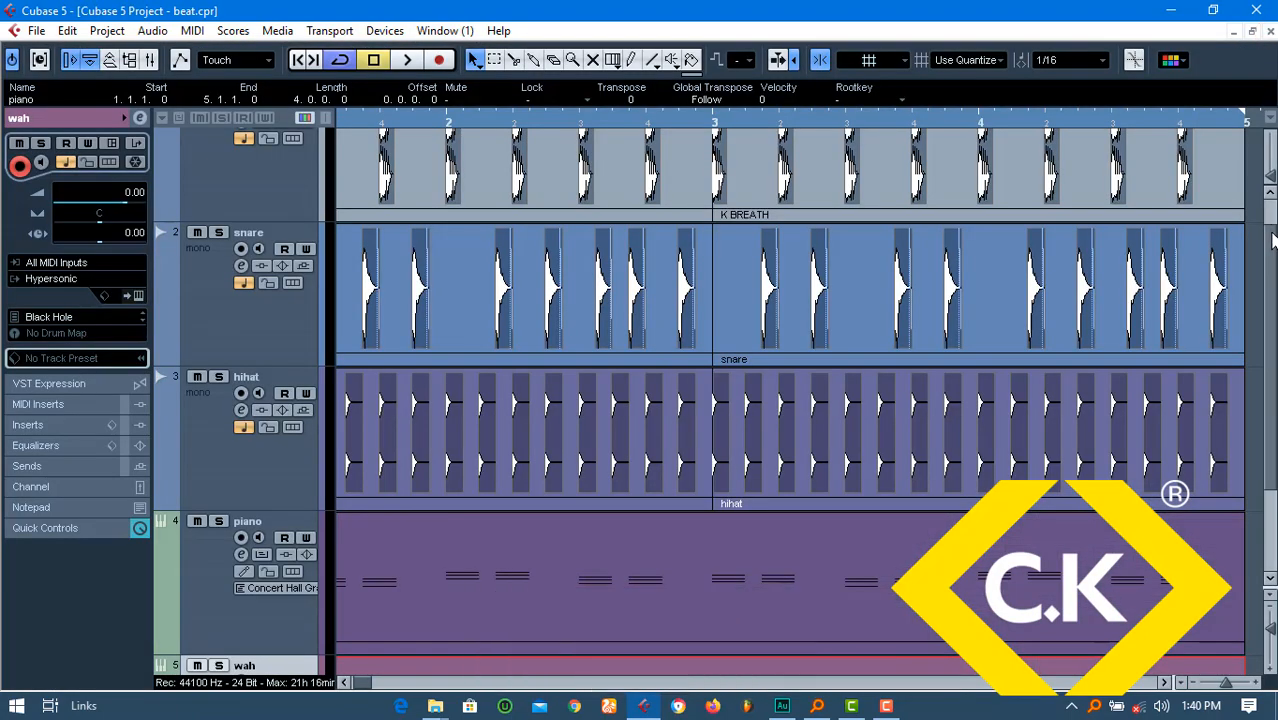
Play back the four-bar loop with all five tracks and adjust the system volume while listening
scroll(1272, 240, "down", 3)
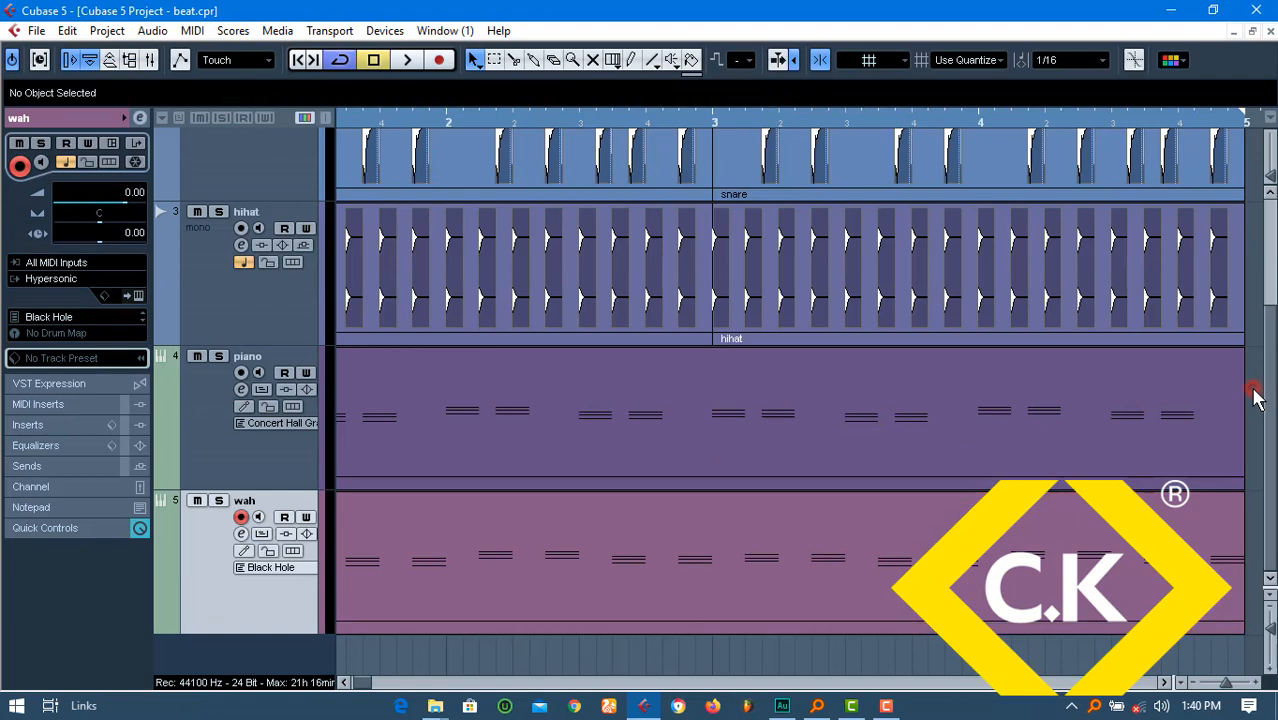
key("space")
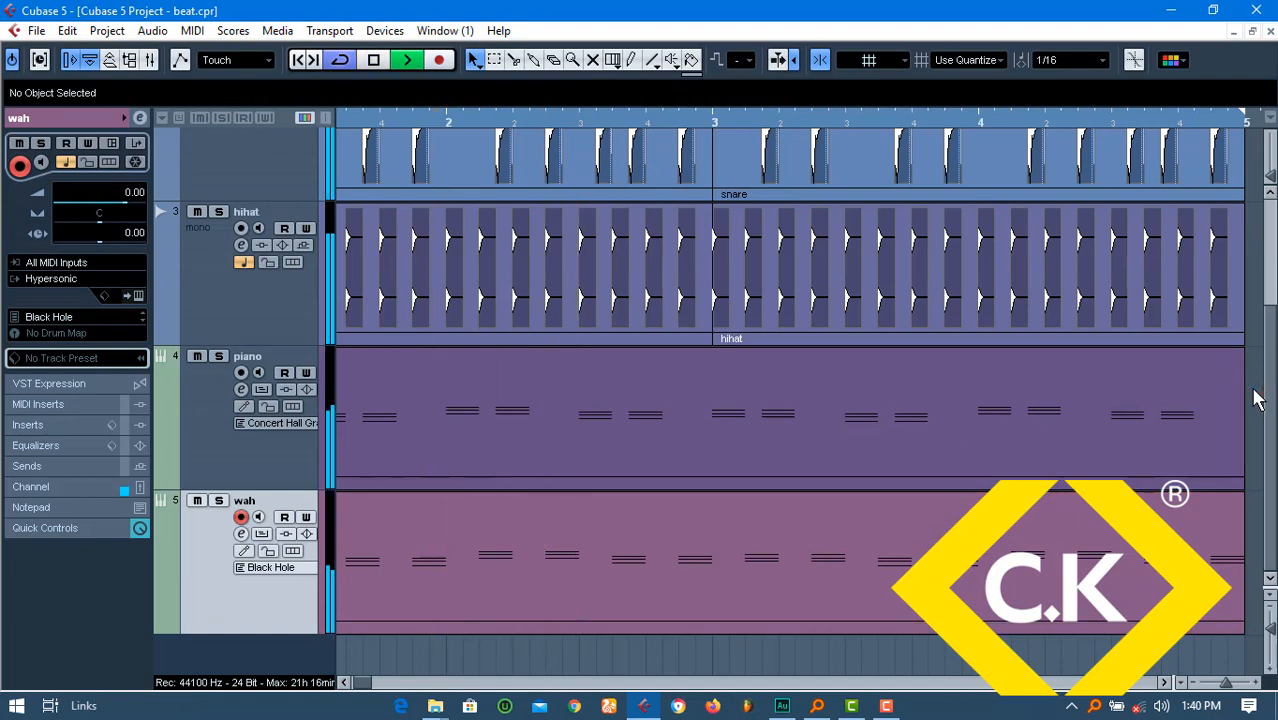
key("space")
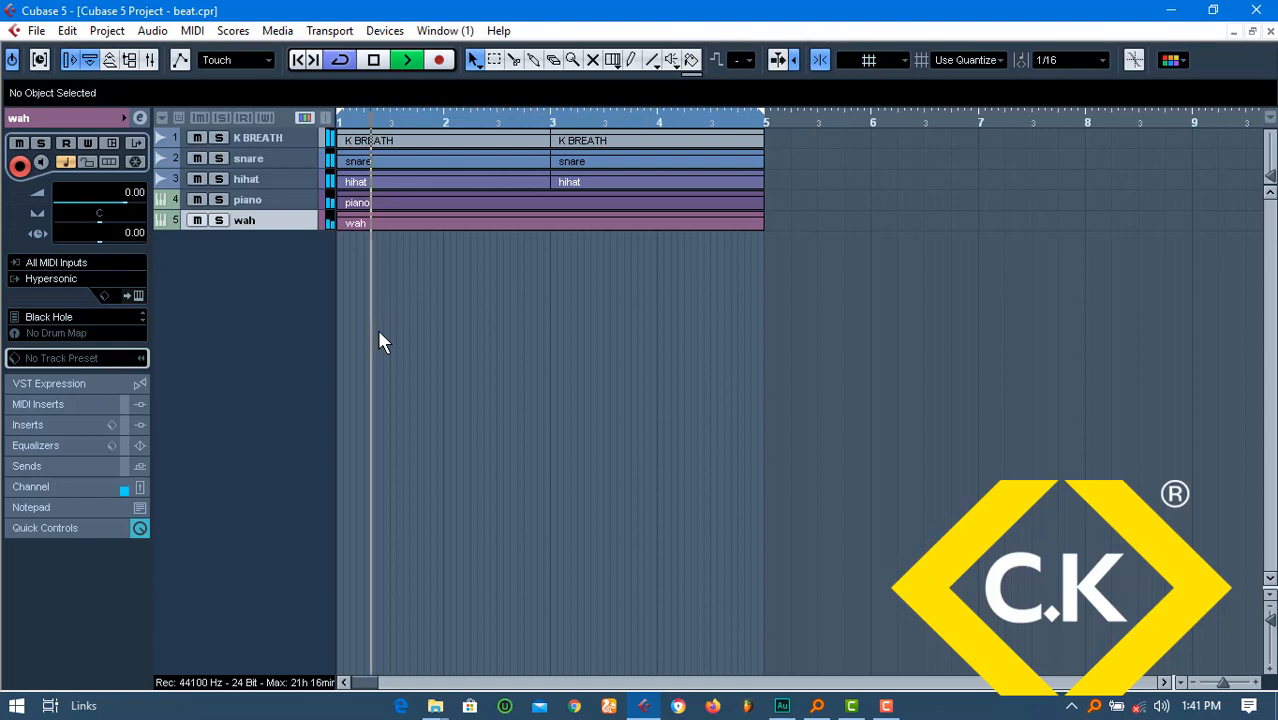
key("XF86AudioLowerVolume")
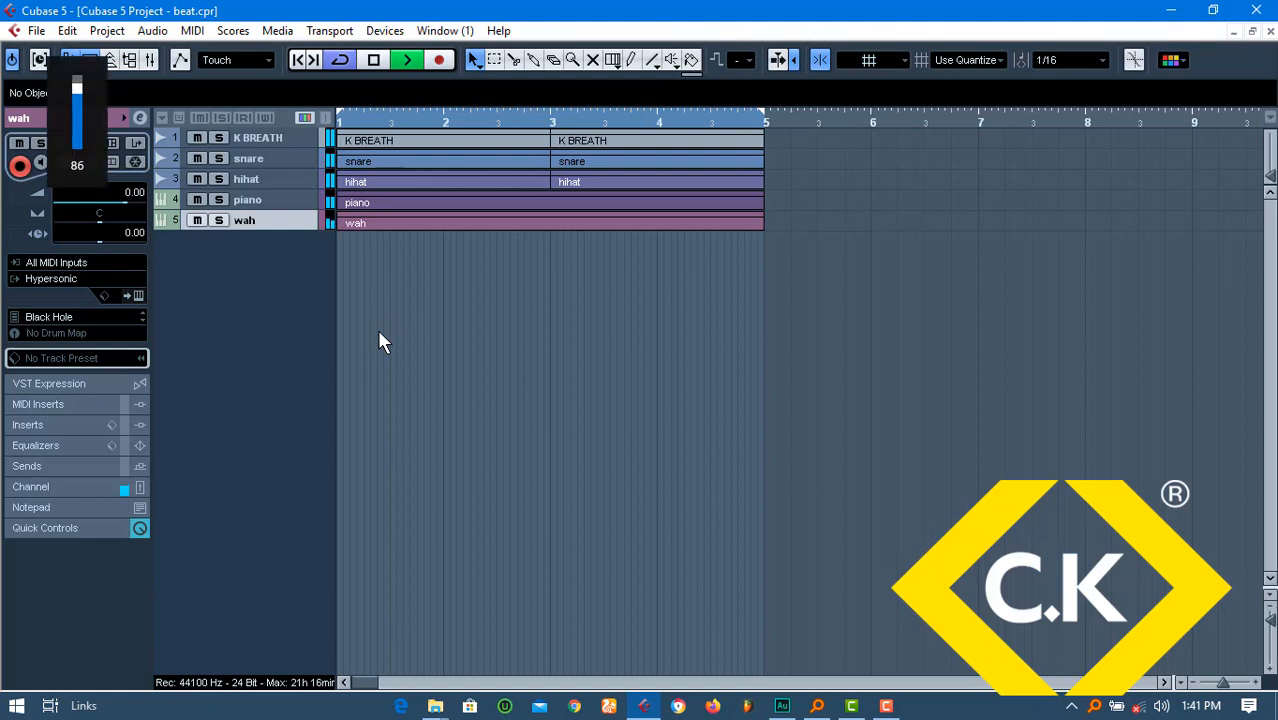
key("space")
key("XF86AudioRaiseVolume")
key("XF86AudioRaiseVolume")
key("XF86AudioRaiseVolume")
key("XF86AudioRaiseVolume")
key("XF86AudioRaiseVolume")
key("XF86AudioRaiseVolume")
key("XF86AudioRaiseVolume")
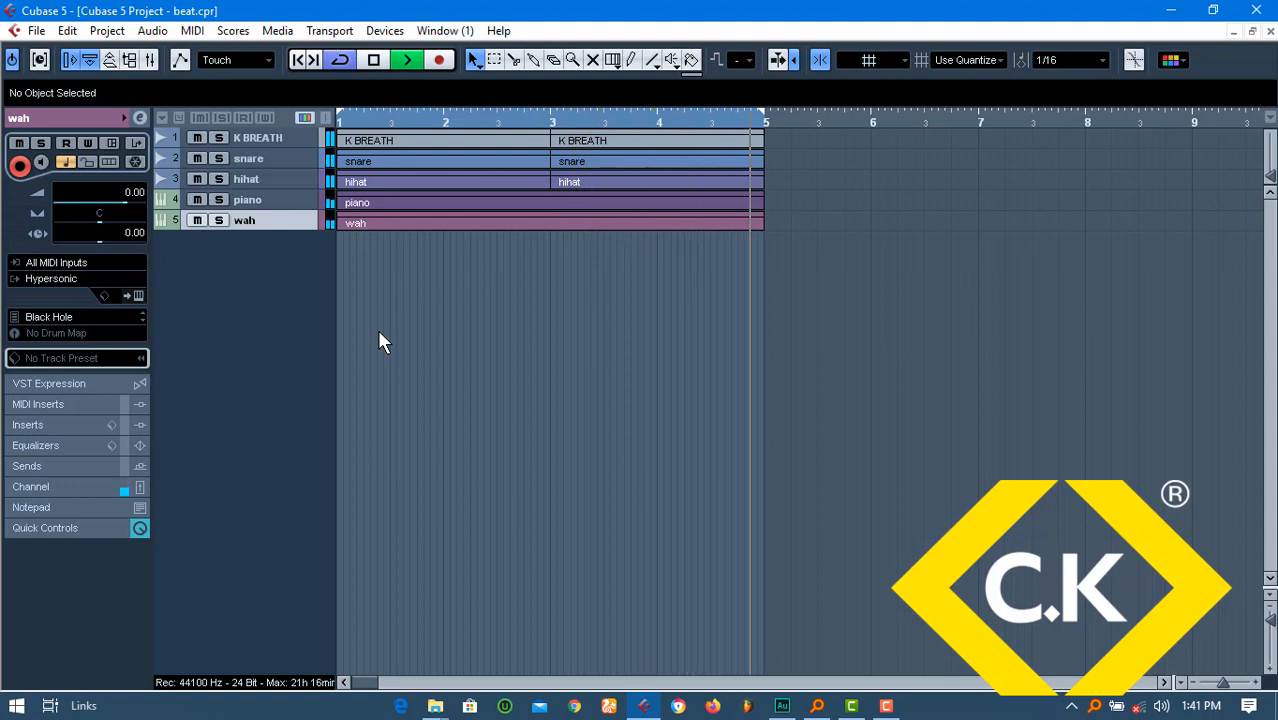
key("space")
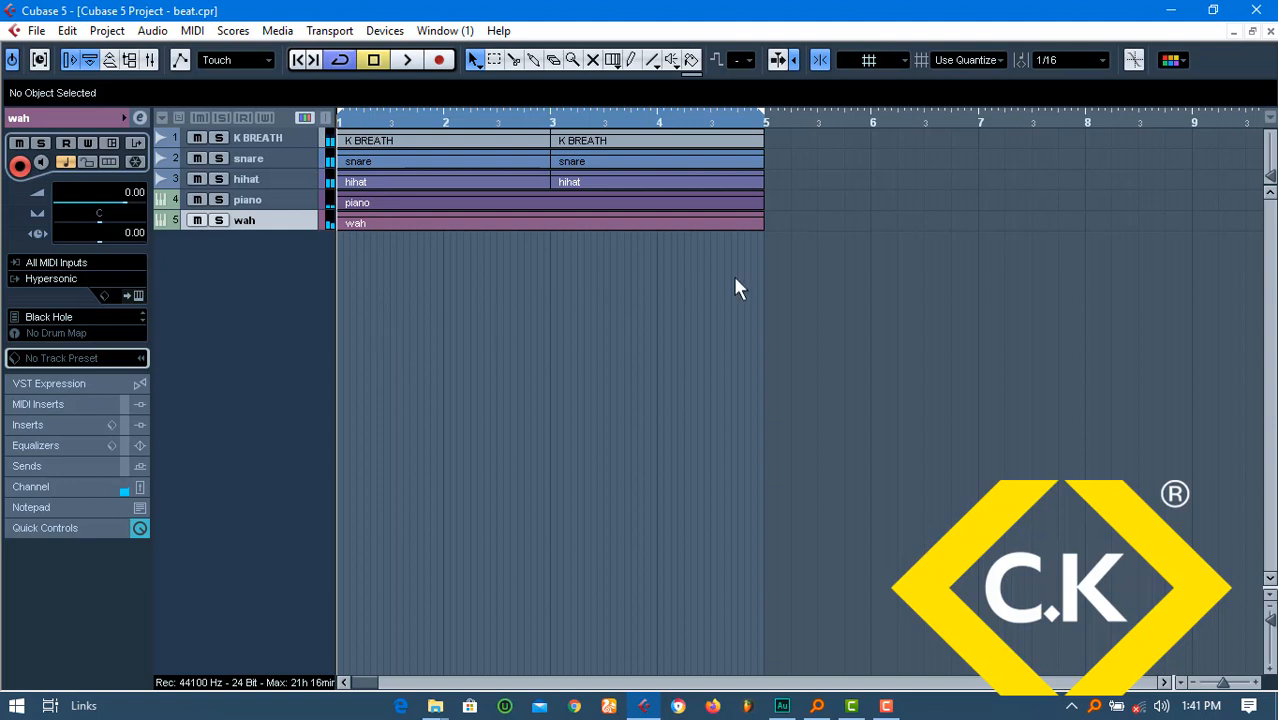
Select all the drum, piano and wah parts across the four bars of the arrangement
left_click_drag(793, 268, 397, 138)
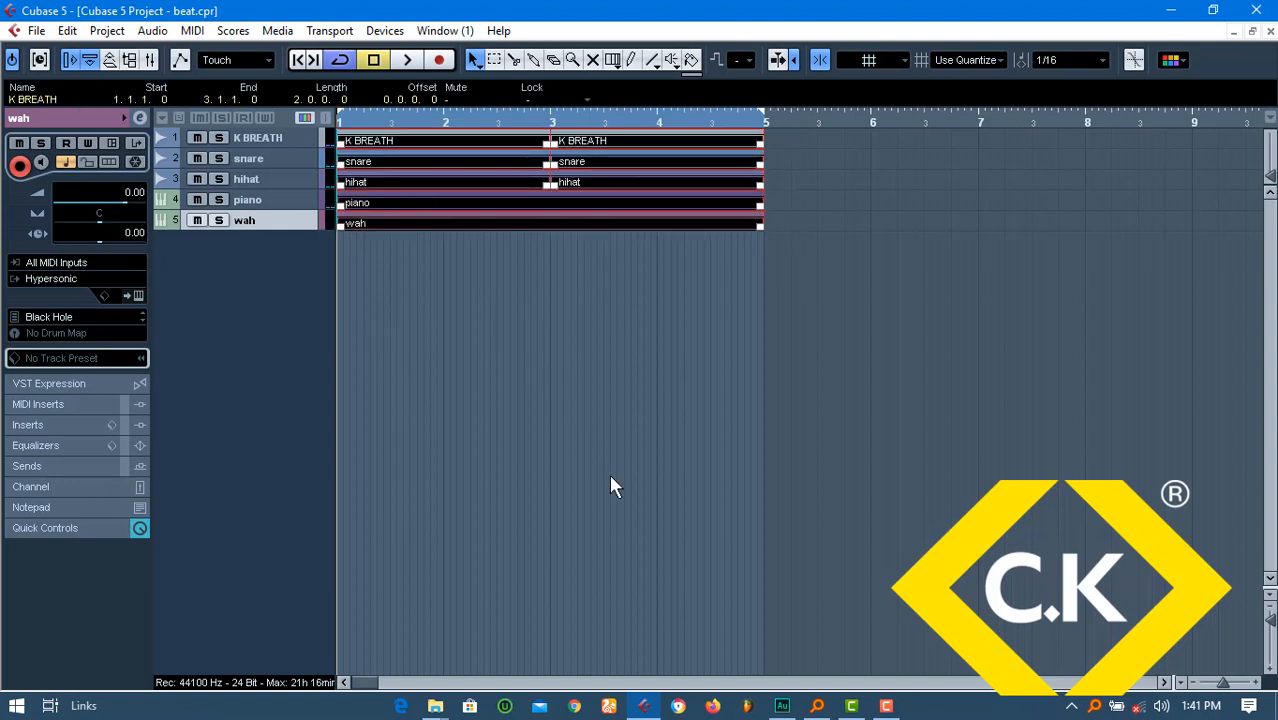